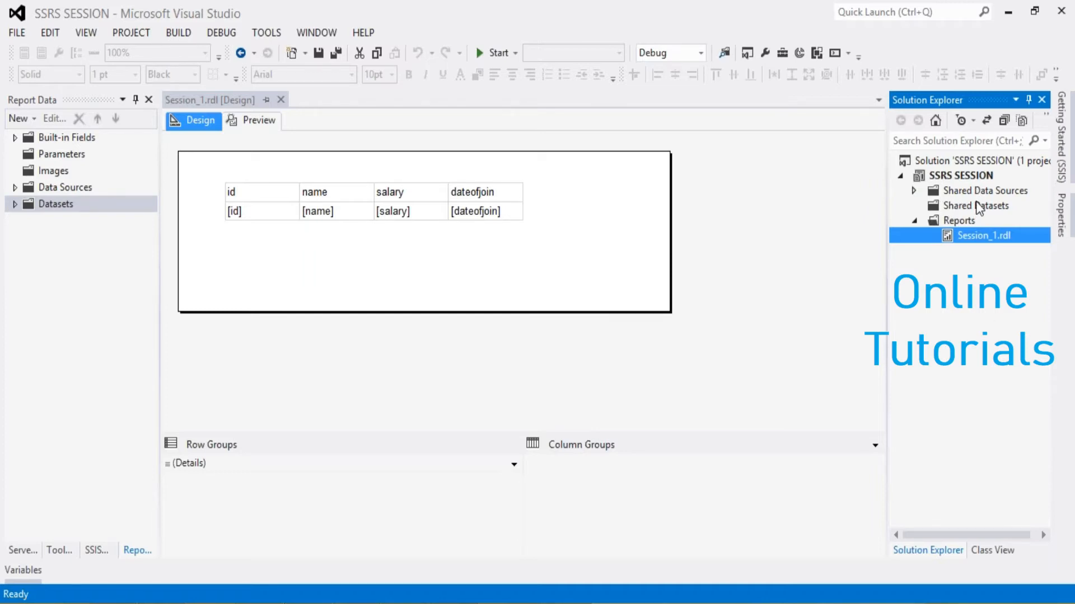
pyautogui.click(14, 188)
pyautogui.click(14, 188)
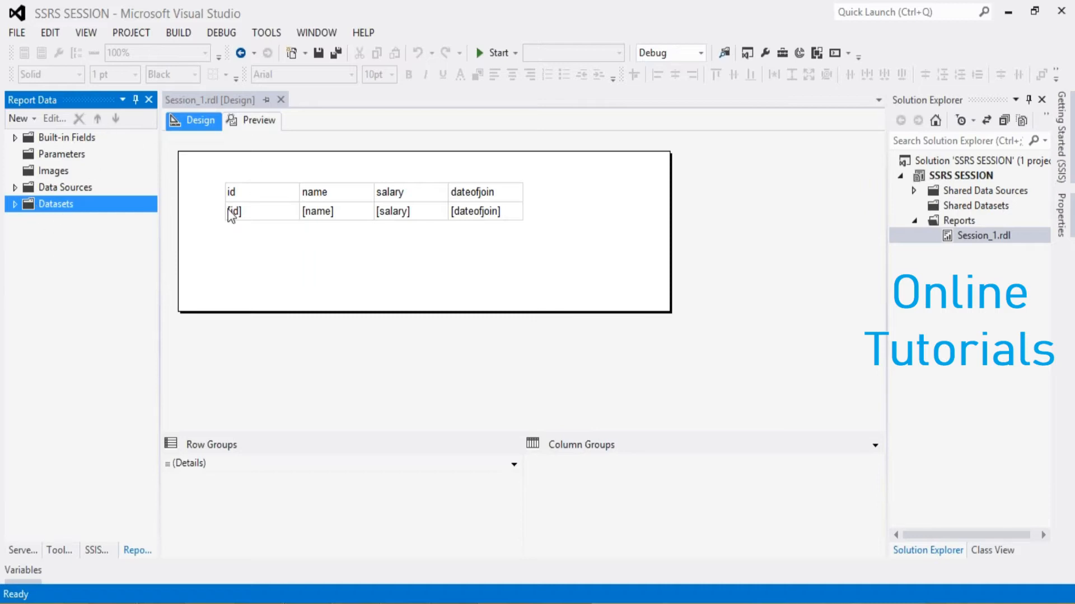
pyautogui.click(972, 238)
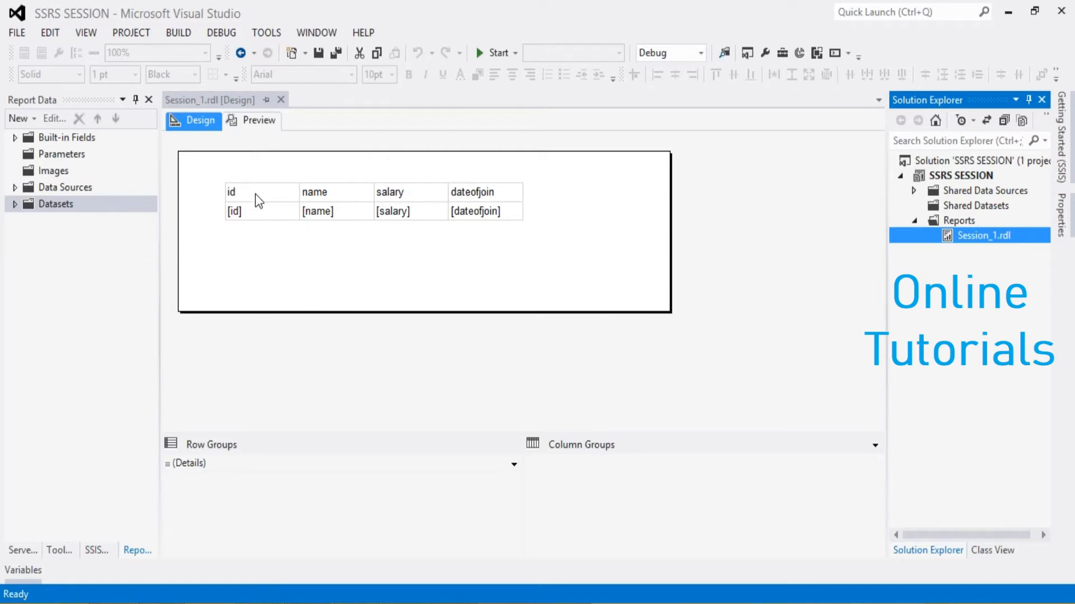
pyautogui.rightClick(206, 177)
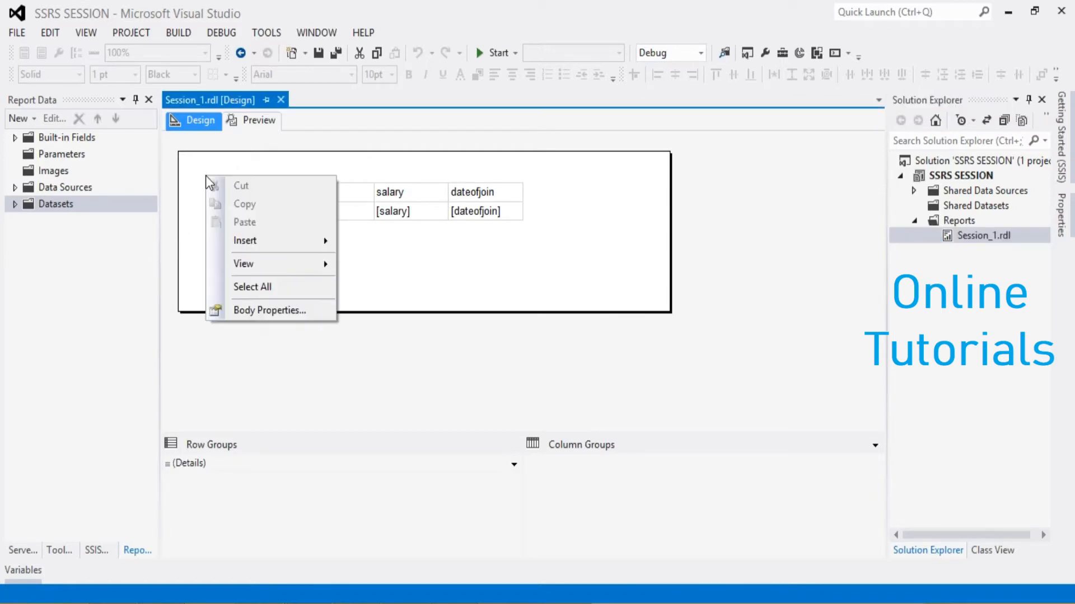
pyautogui.moveTo(277, 246)
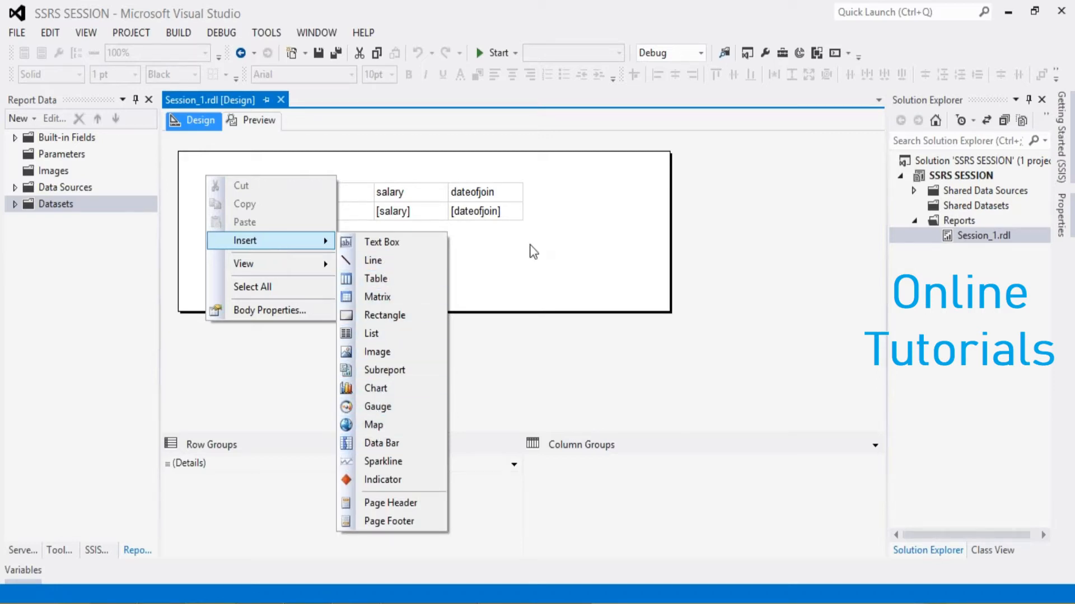
pyautogui.click(529, 255)
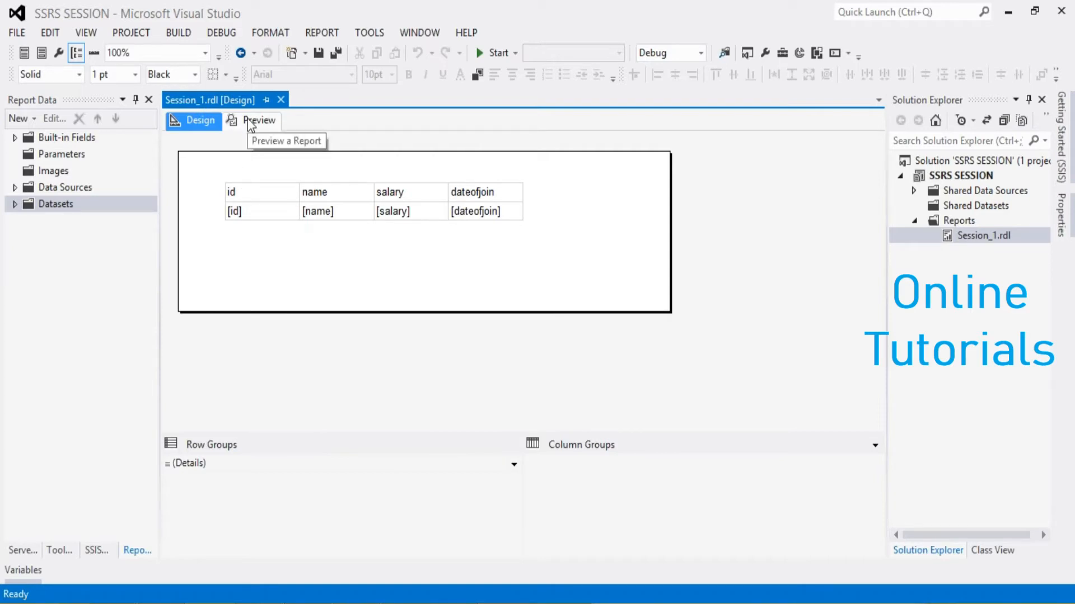
# Examine the query properties and field list of DataSet1 in the Session_1 report
pyautogui.click(15, 204)
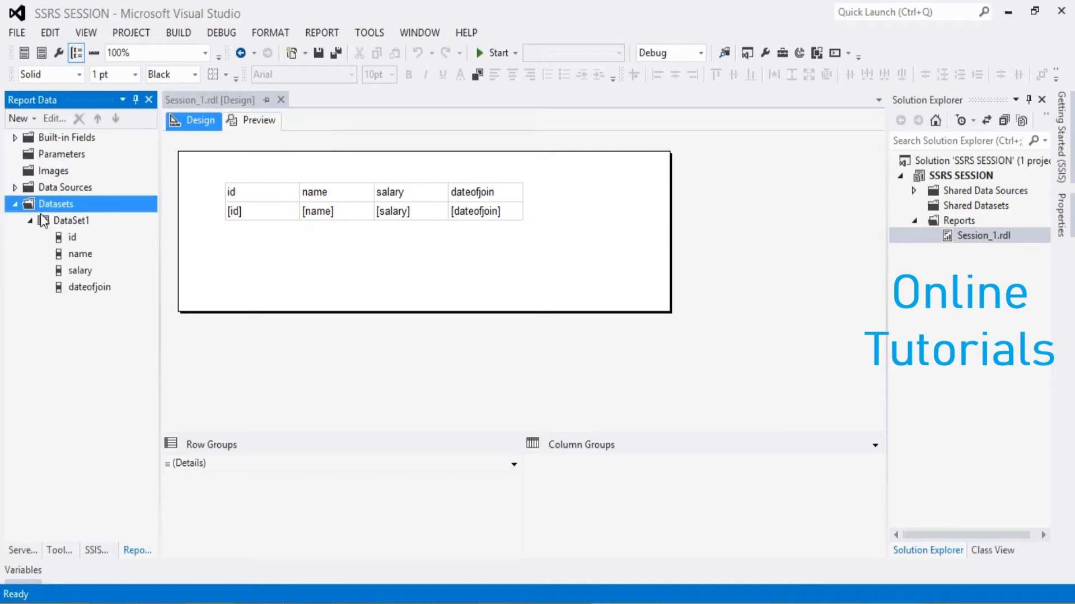
pyautogui.doubleClick(62, 223)
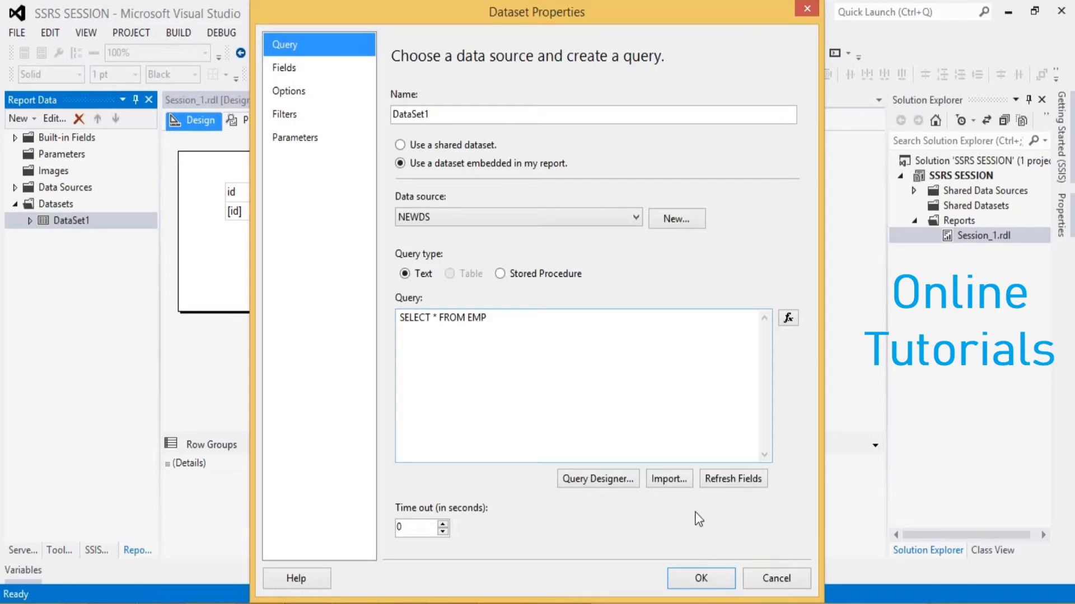
pyautogui.click(797, 585)
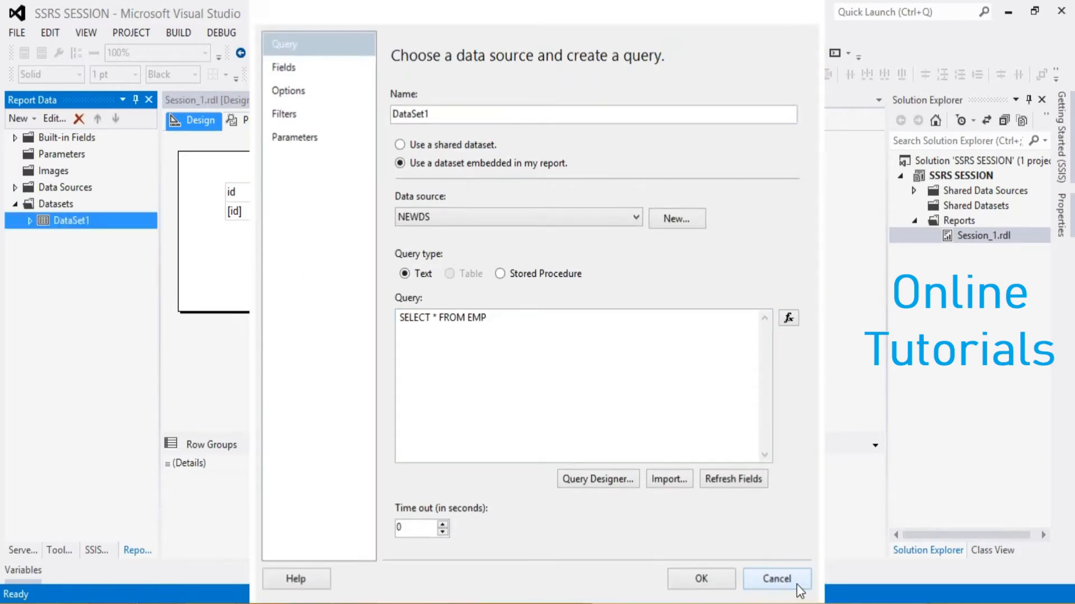
pyautogui.click(30, 221)
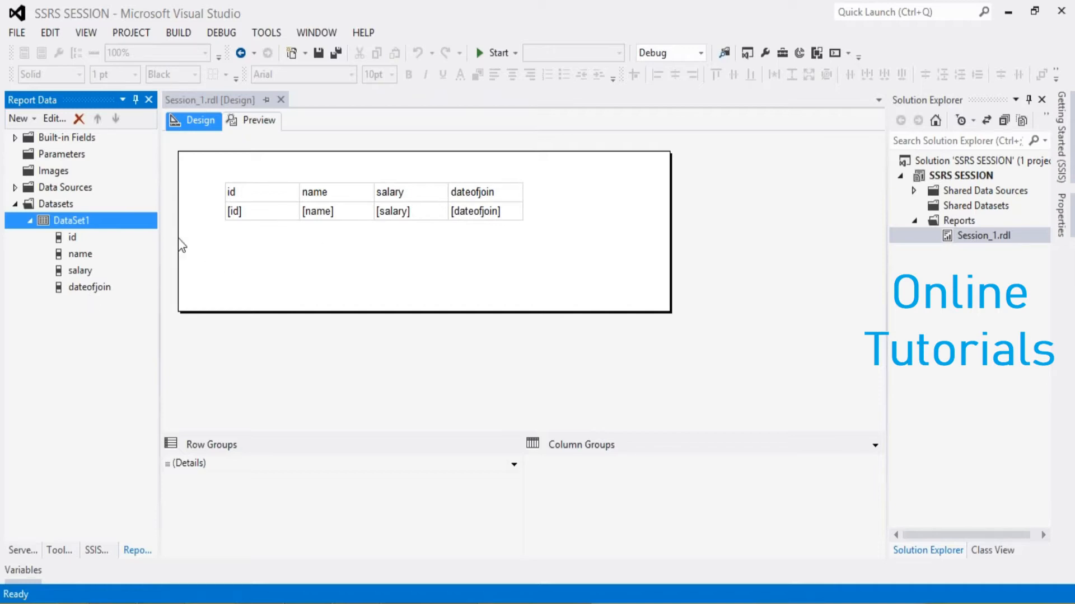
# Check the field choices of the table's id data cell and preview the Session_1 report before returning to its design
pyautogui.click(292, 210)
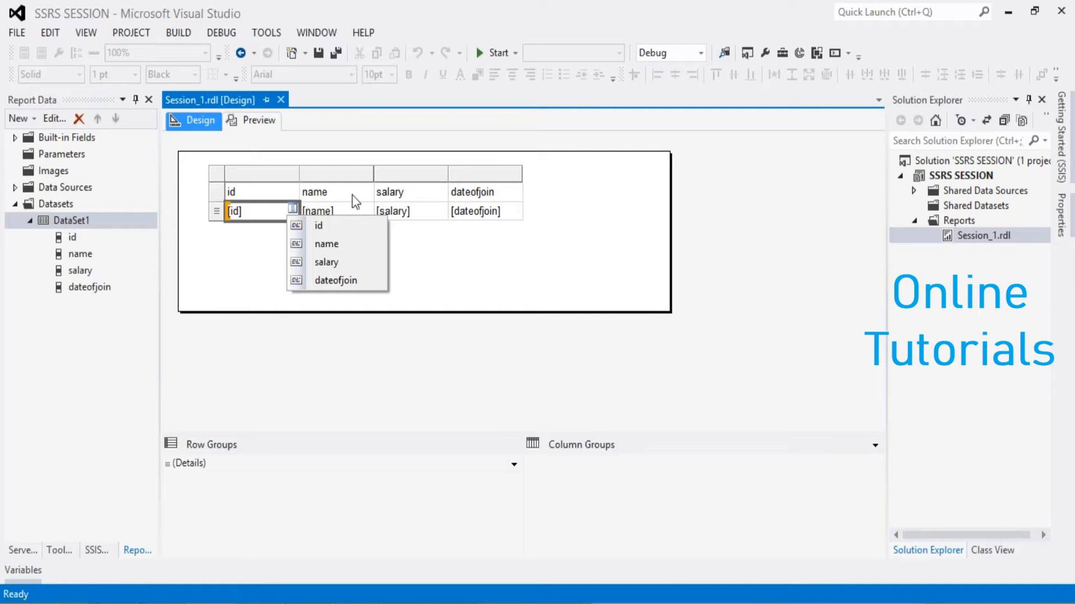
pyautogui.click(256, 122)
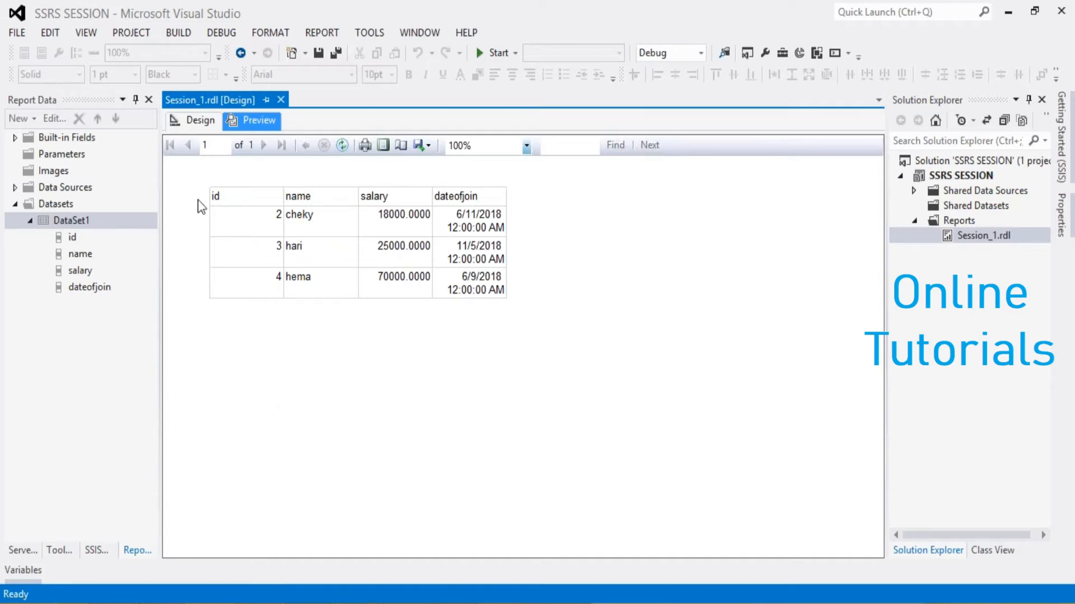
pyautogui.click(193, 121)
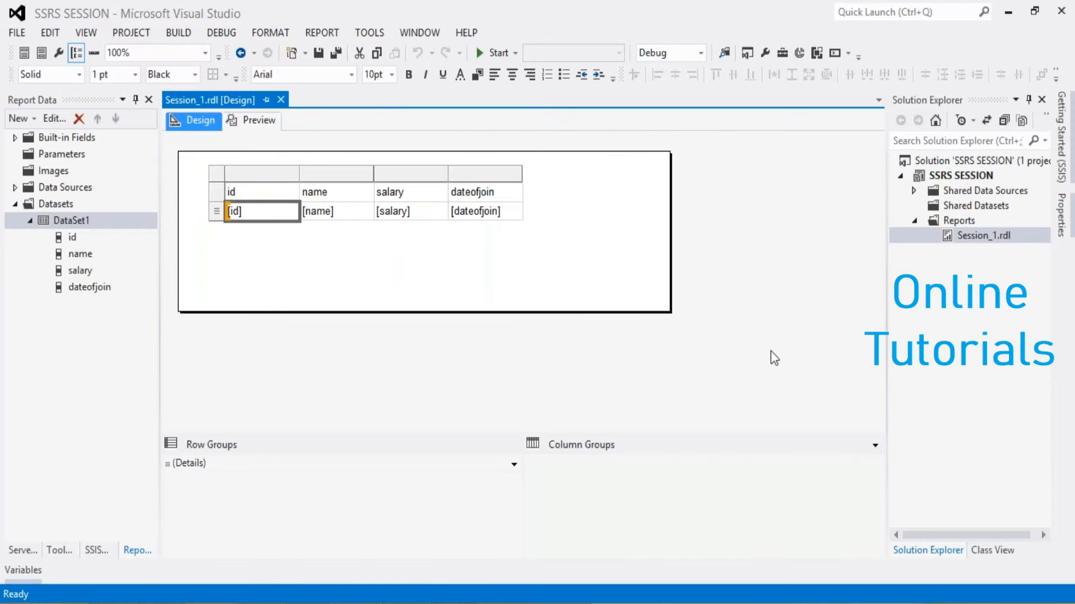
# Add a new empty report named Session_2.rdl to the project's Reports folder
pyautogui.rightClick(972, 234)
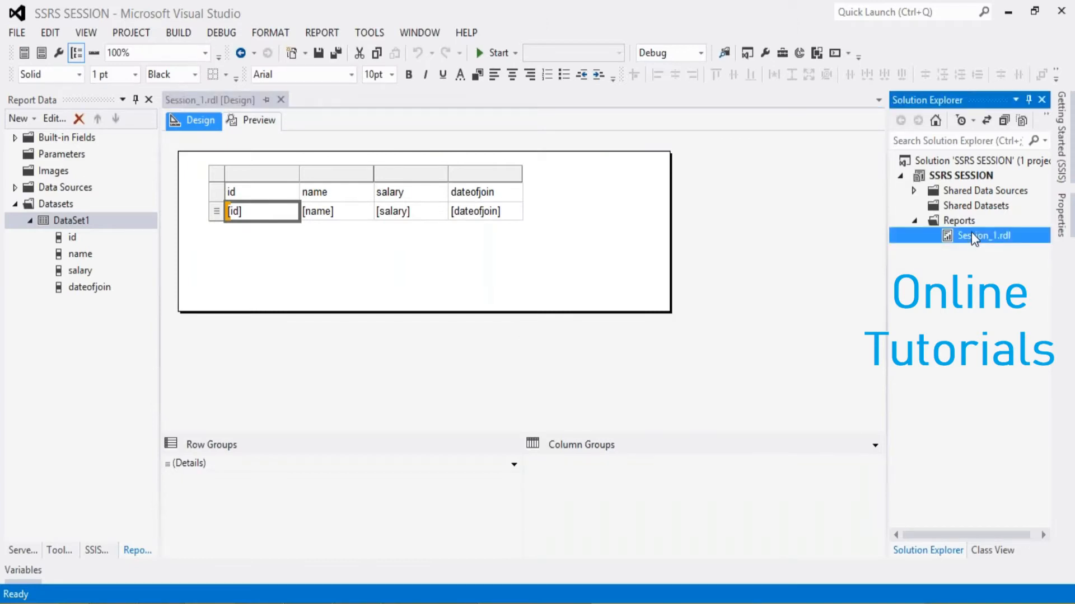
pyautogui.click(954, 220)
pyautogui.rightClick(946, 220)
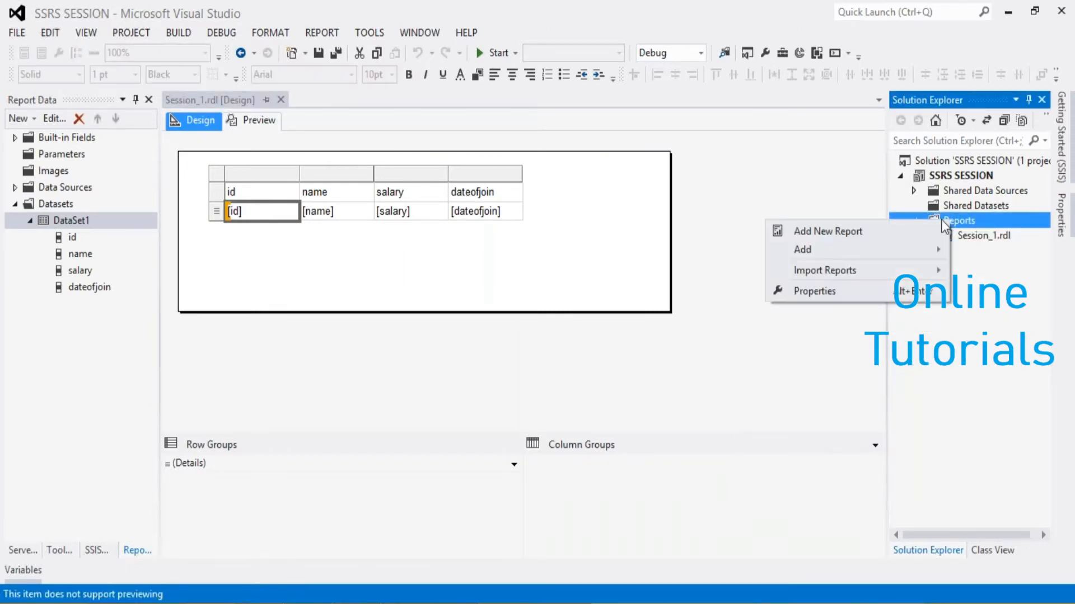
pyautogui.moveTo(851, 256)
pyautogui.click(698, 253)
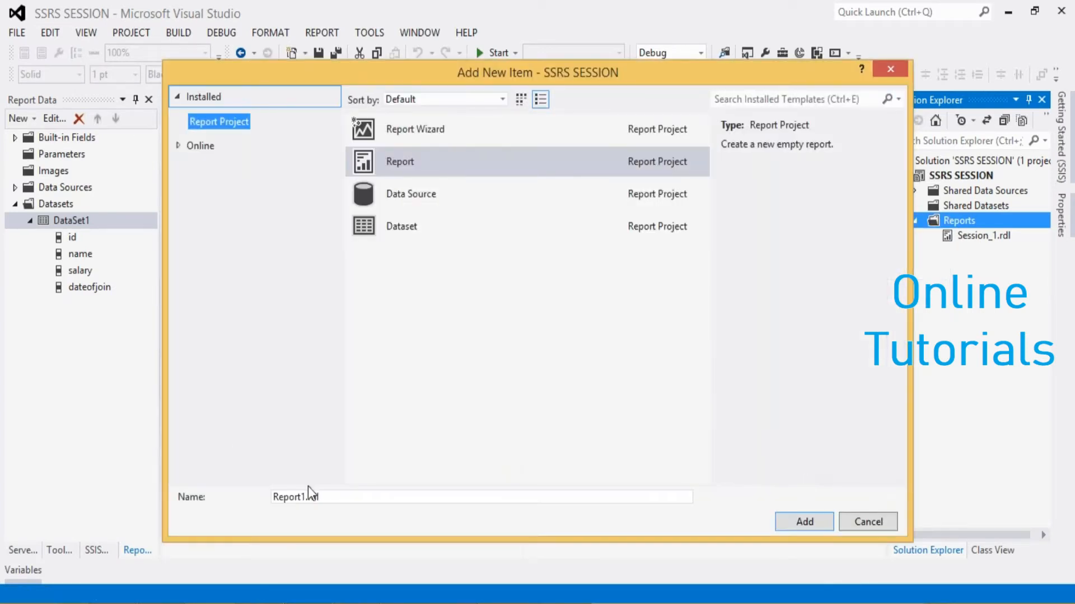
pyautogui.moveTo(305, 497); pyautogui.dragTo(274, 503)
pyautogui.press('BackSpace')
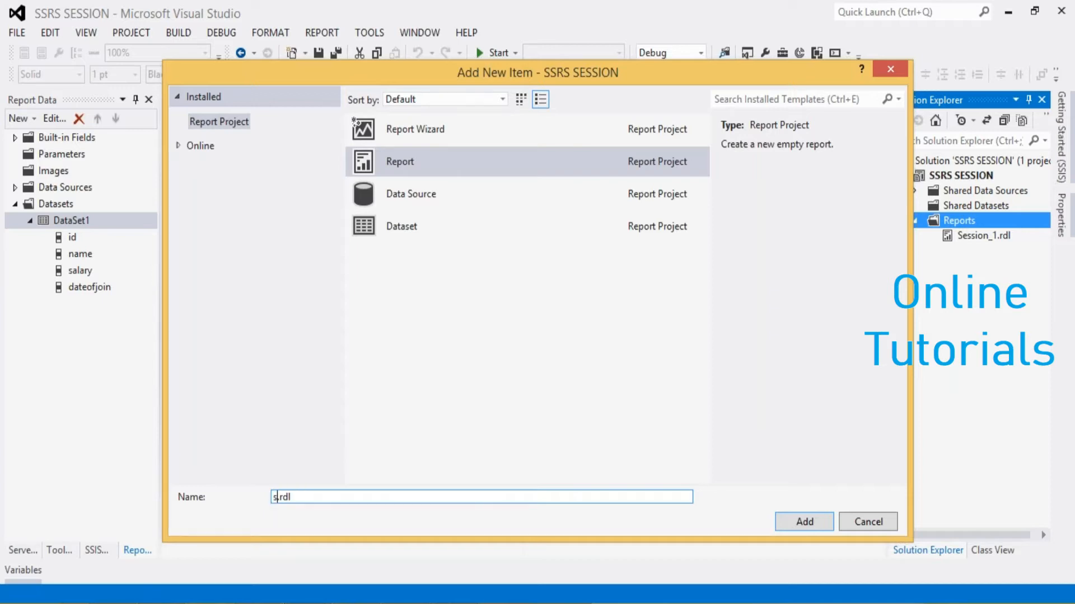
pyautogui.write('Session_2')
pyautogui.click(798, 523)
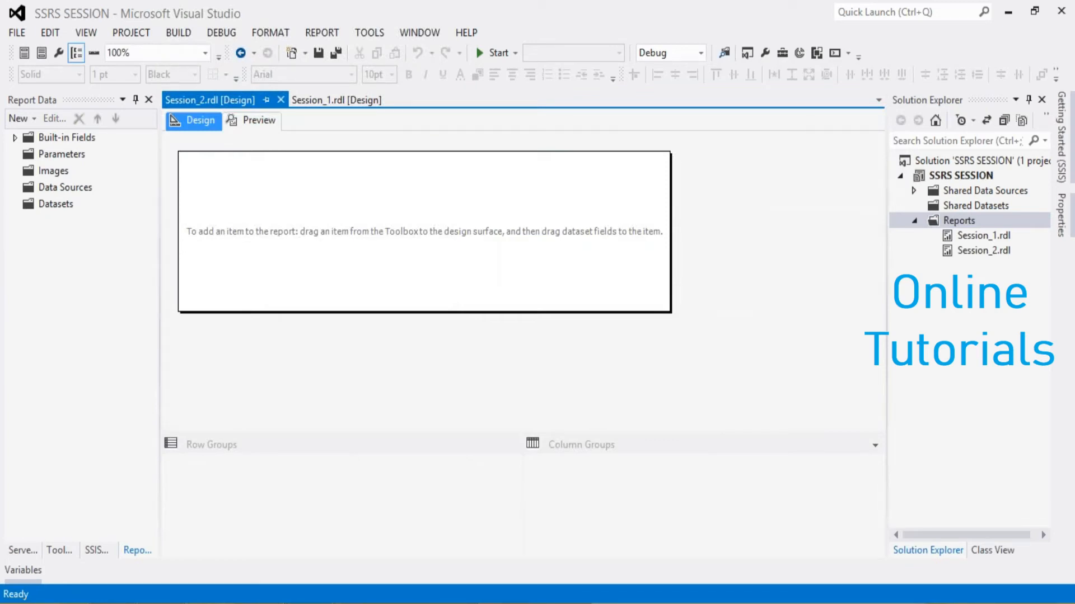
# Read the report components outline in Windows Photo Viewer and return to Visual Studio
pyautogui.hotkey('alt', 'Tab')
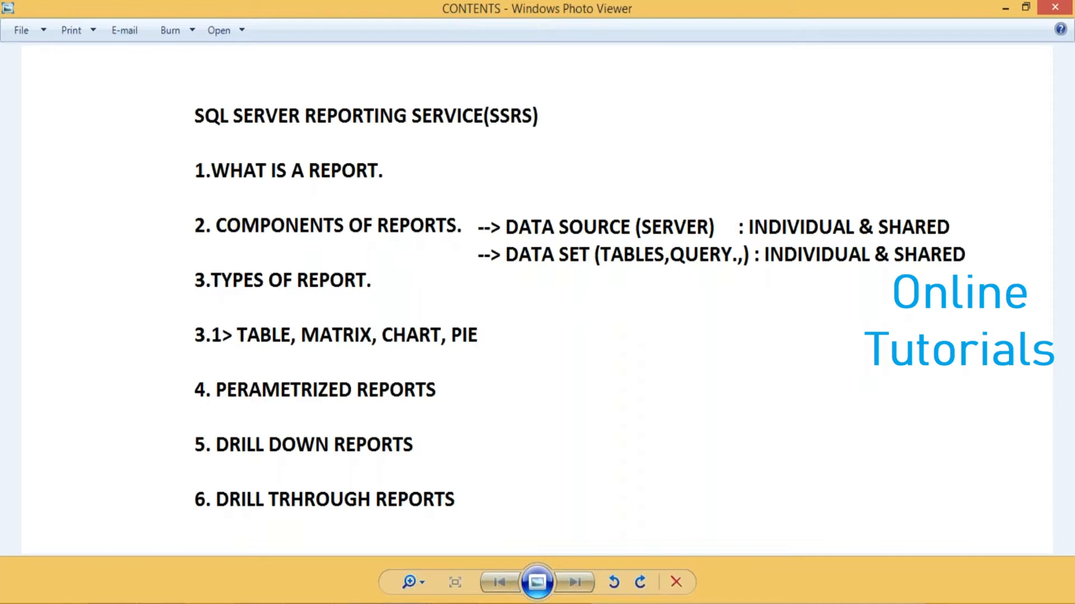
pyautogui.hotkey('alt', 'Tab')
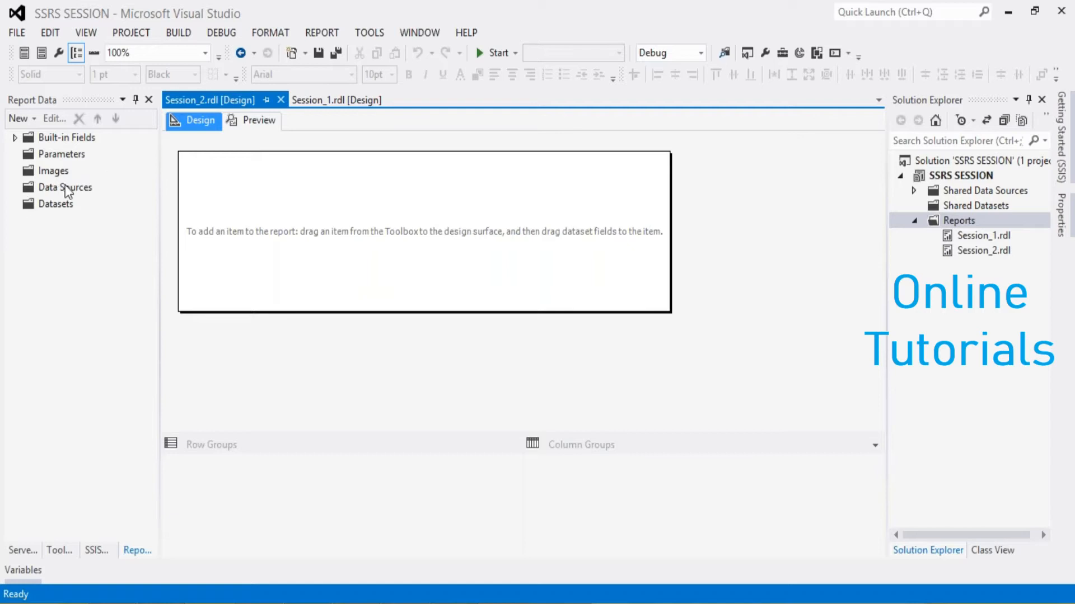
# Inspect the connection properties of the shared data source SERVER NAME.rds and revisit the Session_1 report design before returning to Session_2
pyautogui.click(915, 192)
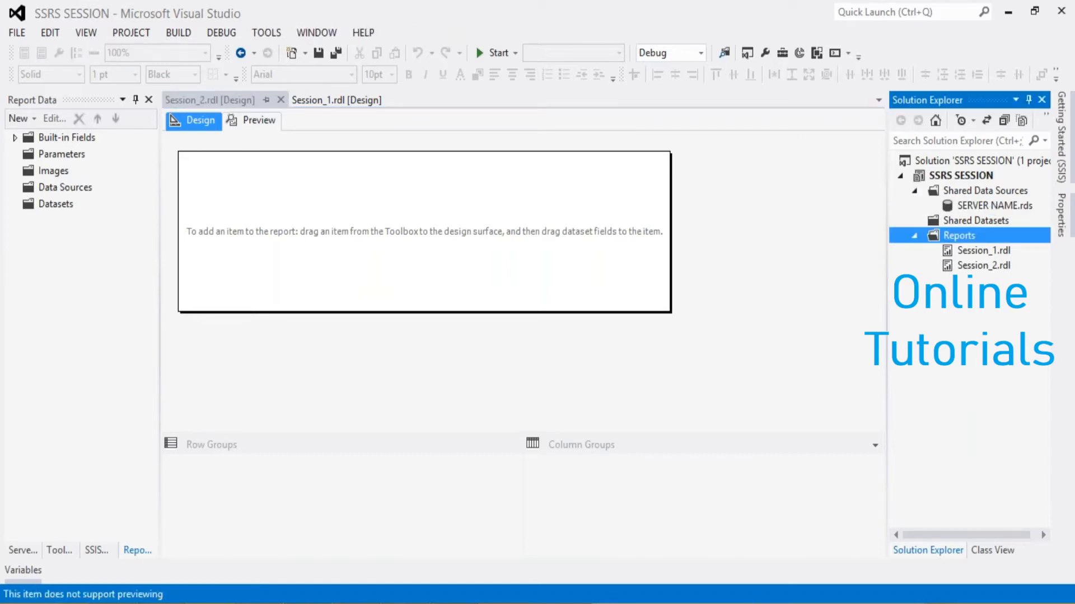
pyautogui.doubleClick(979, 207)
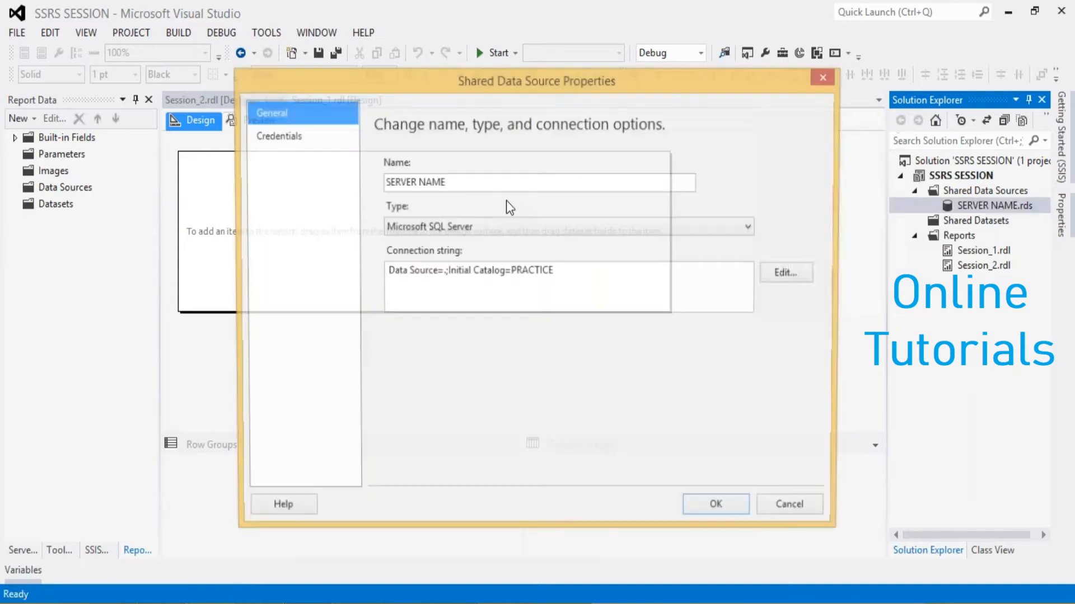
pyautogui.click(797, 512)
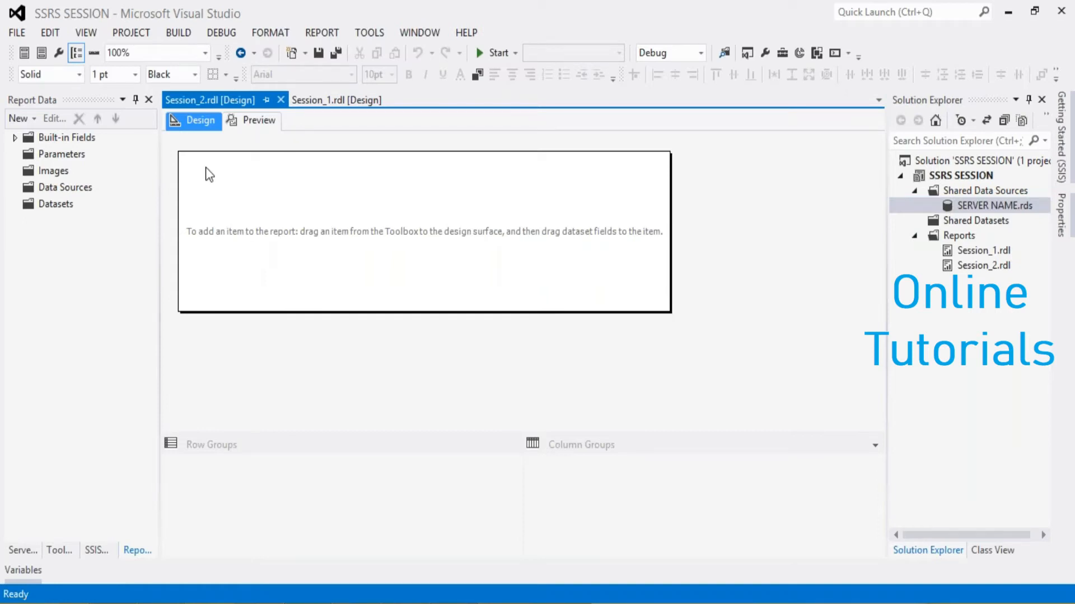
pyautogui.click(321, 94)
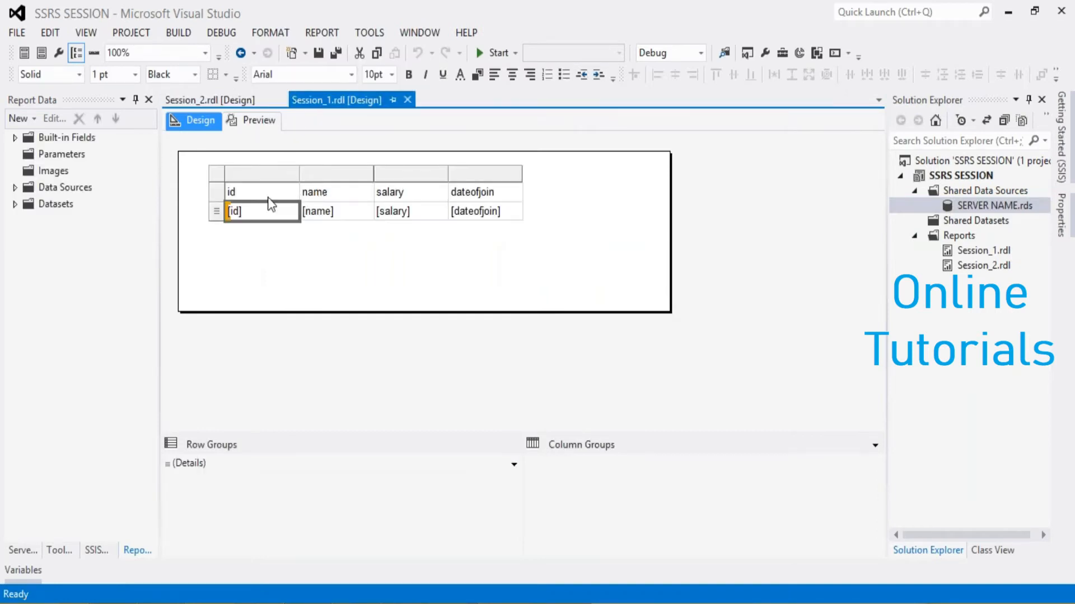
pyautogui.click(221, 99)
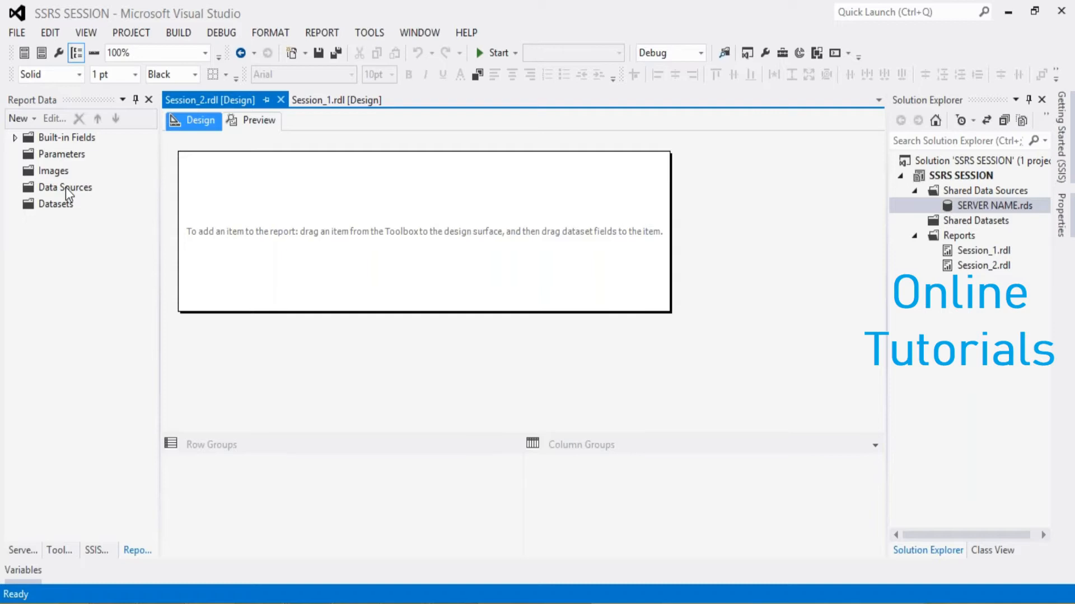
# Add a data source named DS1 to Session_2 using the shared data source reference SERVER NAME, and recheck its properties
pyautogui.rightClick(65, 187)
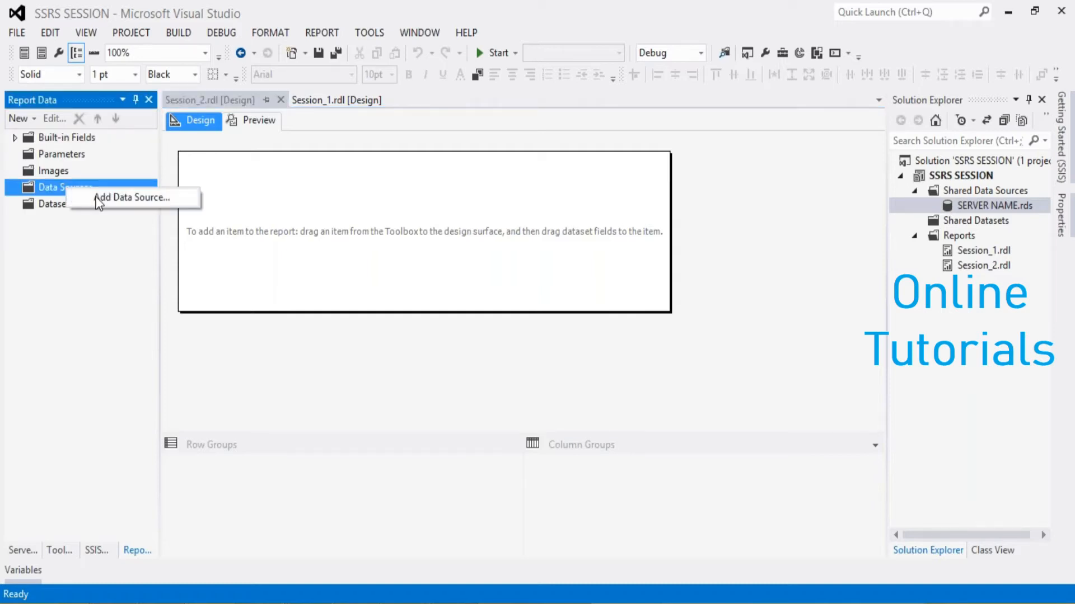
pyautogui.click(103, 199)
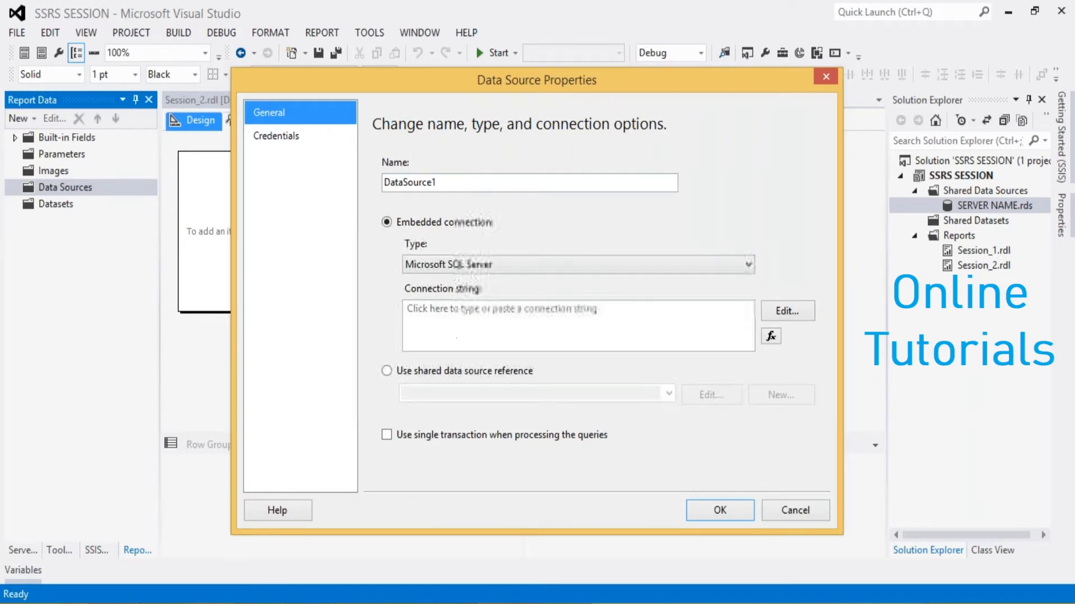
pyautogui.click(388, 373)
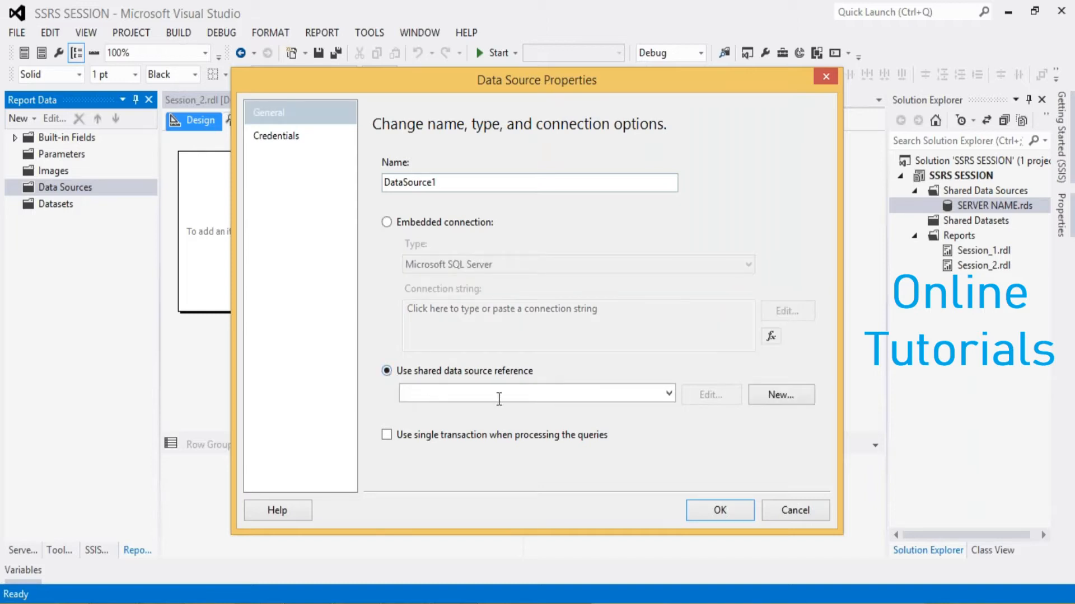
pyautogui.click(669, 394)
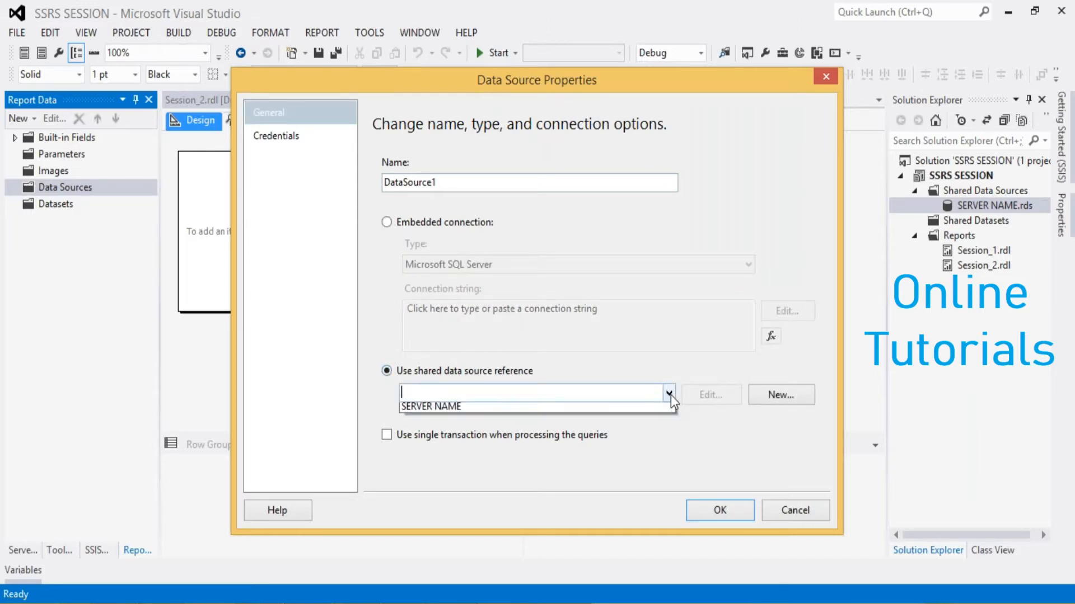
pyautogui.click(470, 413)
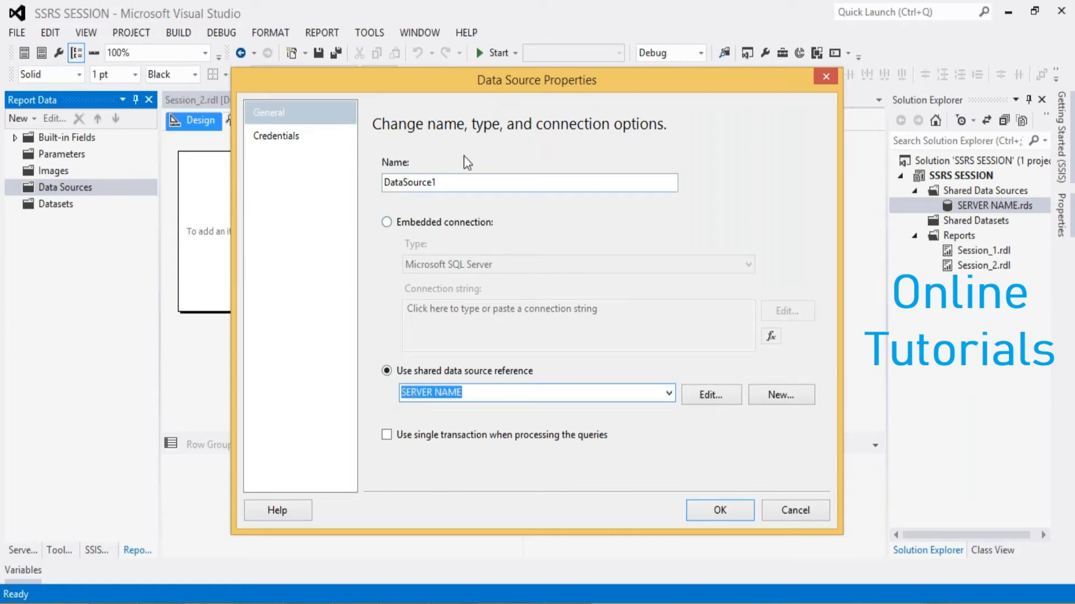
pyautogui.moveTo(451, 182); pyautogui.dragTo(366, 177)
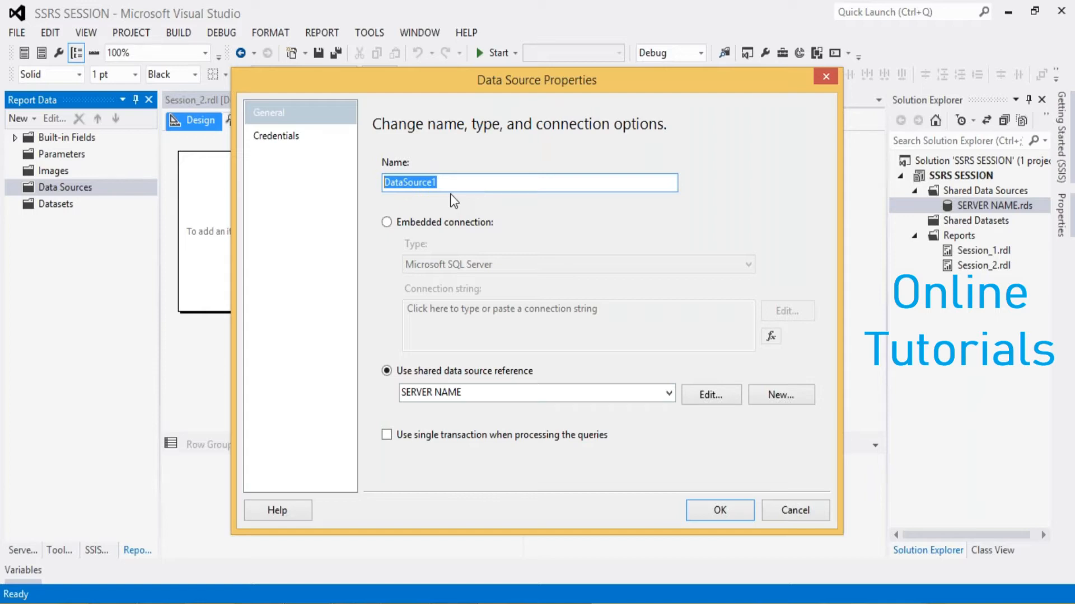
pyautogui.write('DS1')
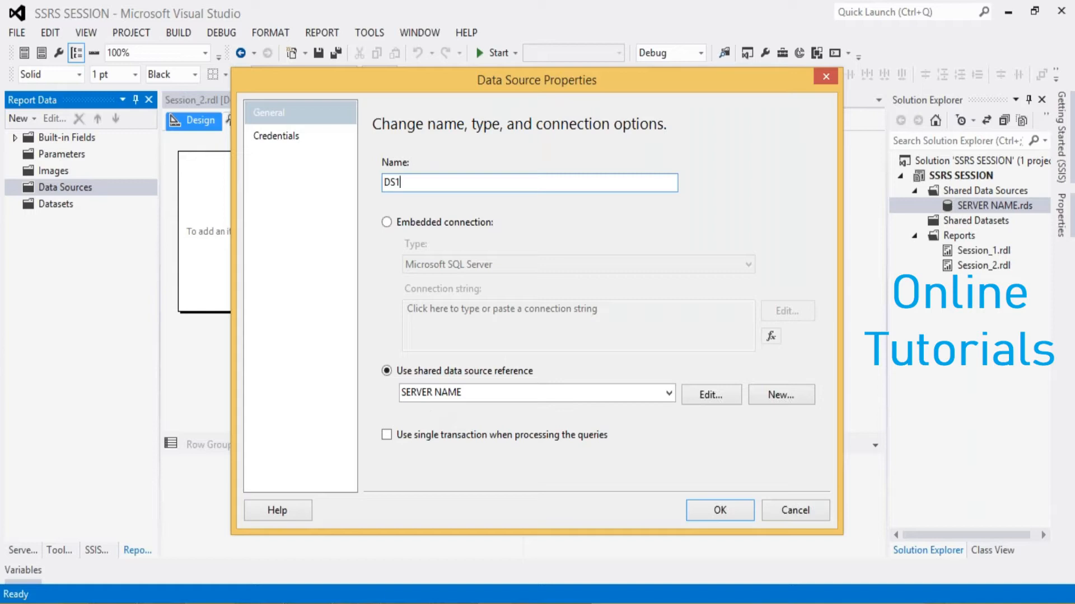
pyautogui.click(706, 510)
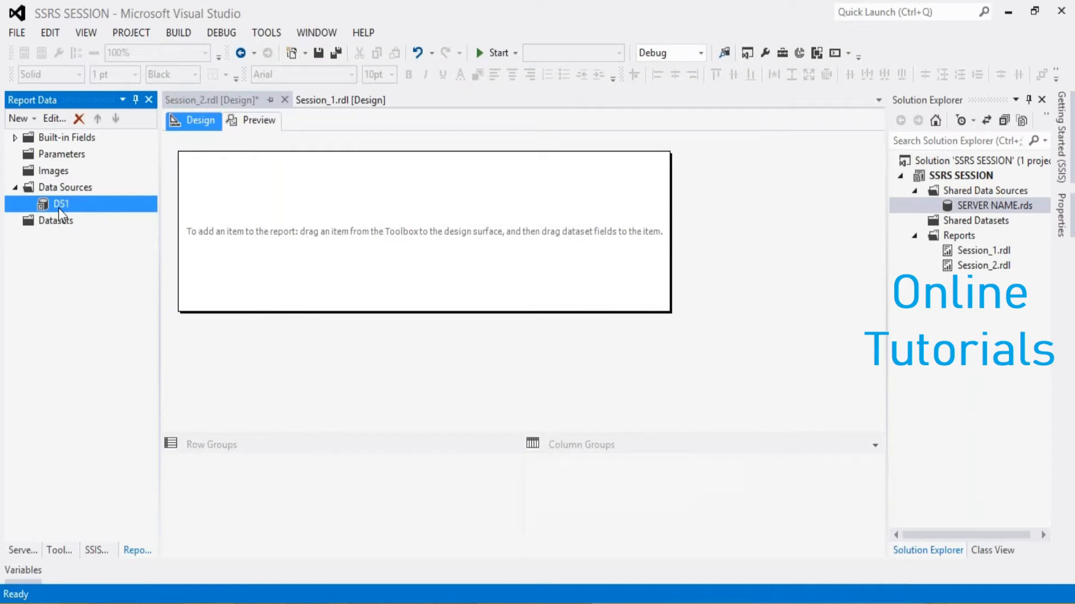
pyautogui.doubleClick(58, 205)
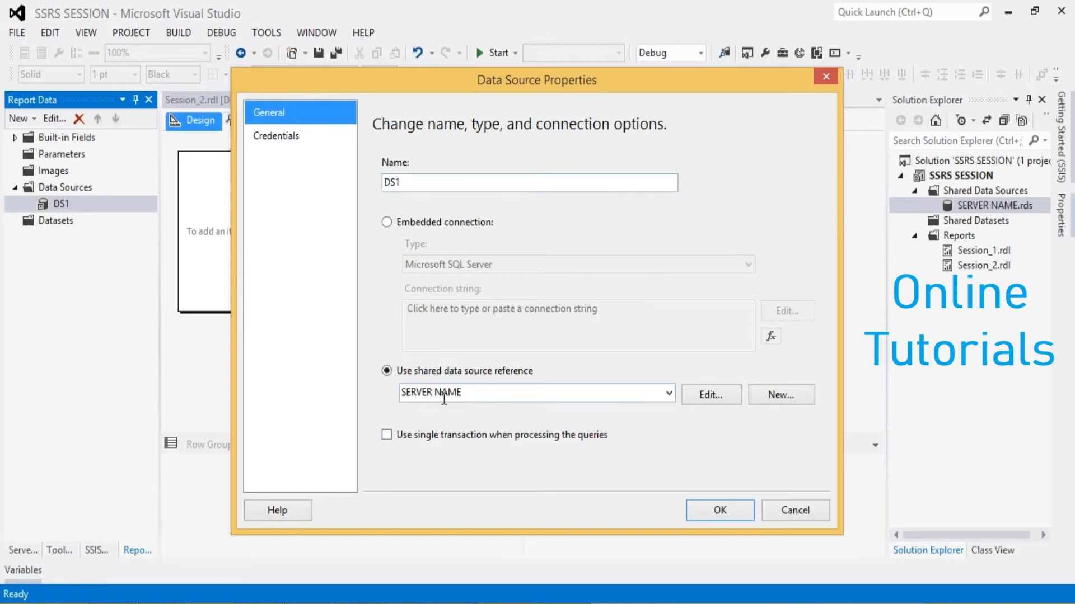
pyautogui.click(789, 515)
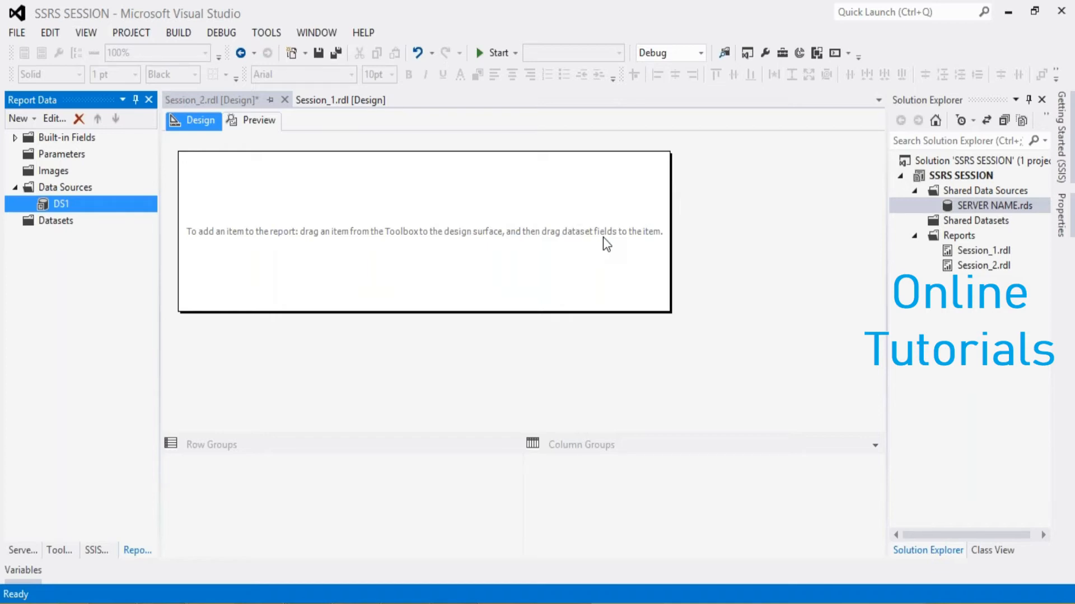
# Start a new dataset for Session_2 that is embedded in the report and uses the data source DS1
pyautogui.rightClick(69, 230)
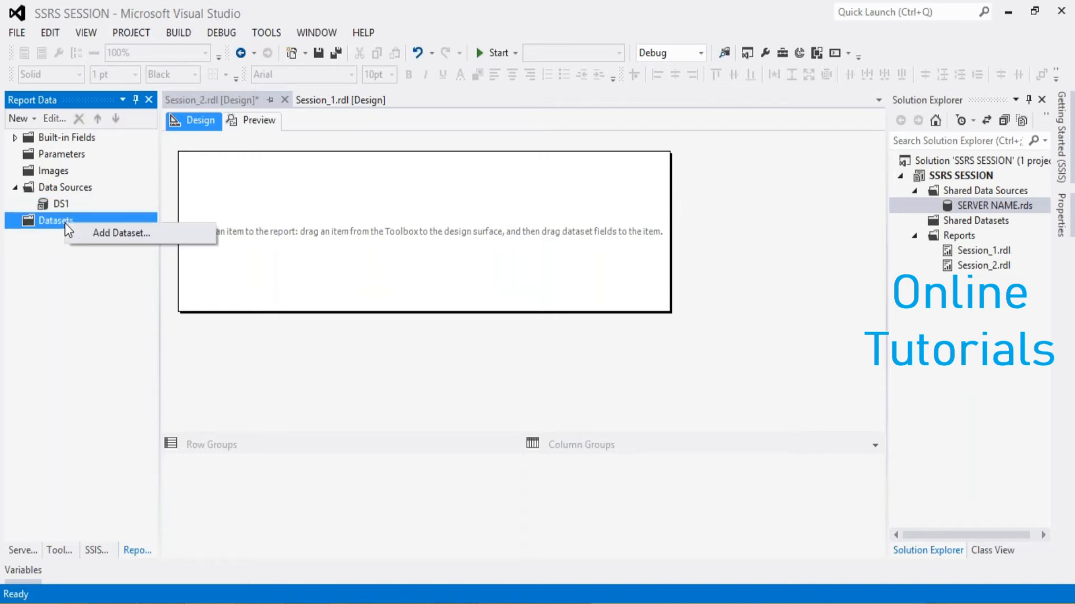
pyautogui.click(93, 233)
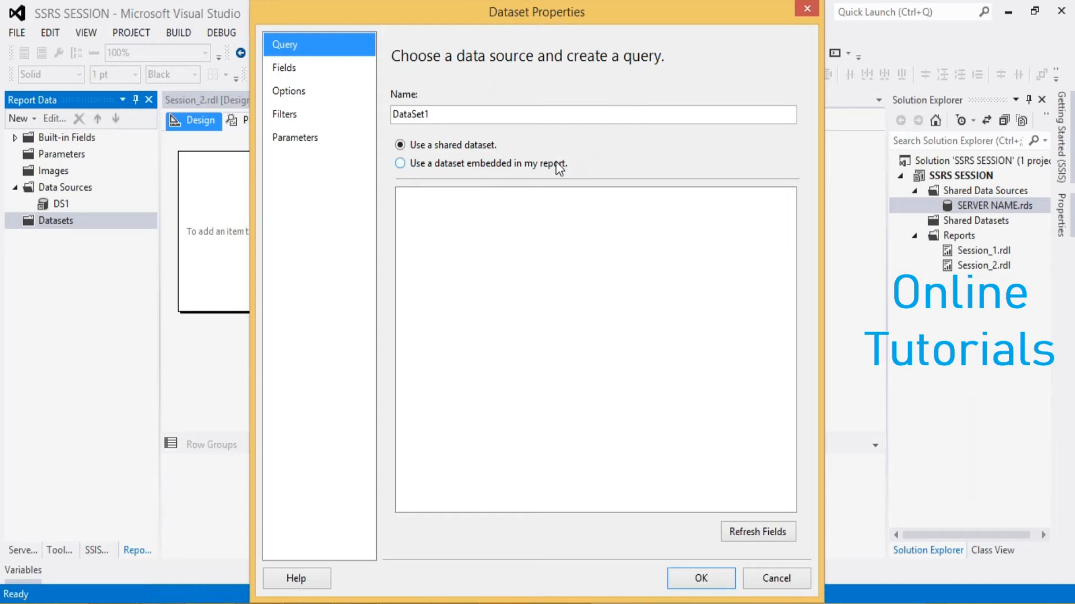
pyautogui.click(400, 164)
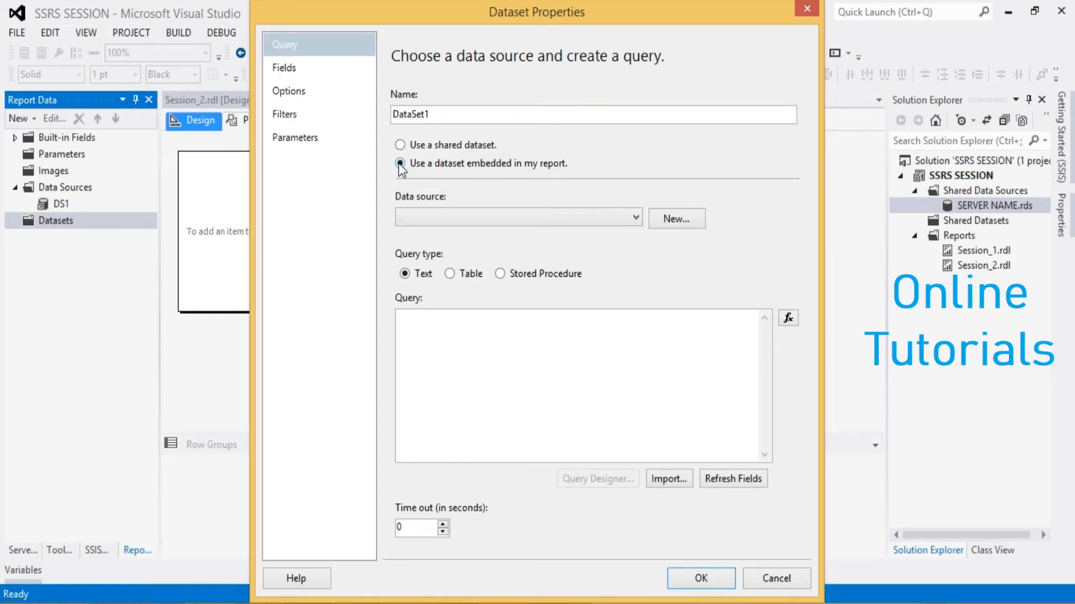
pyautogui.click(520, 219)
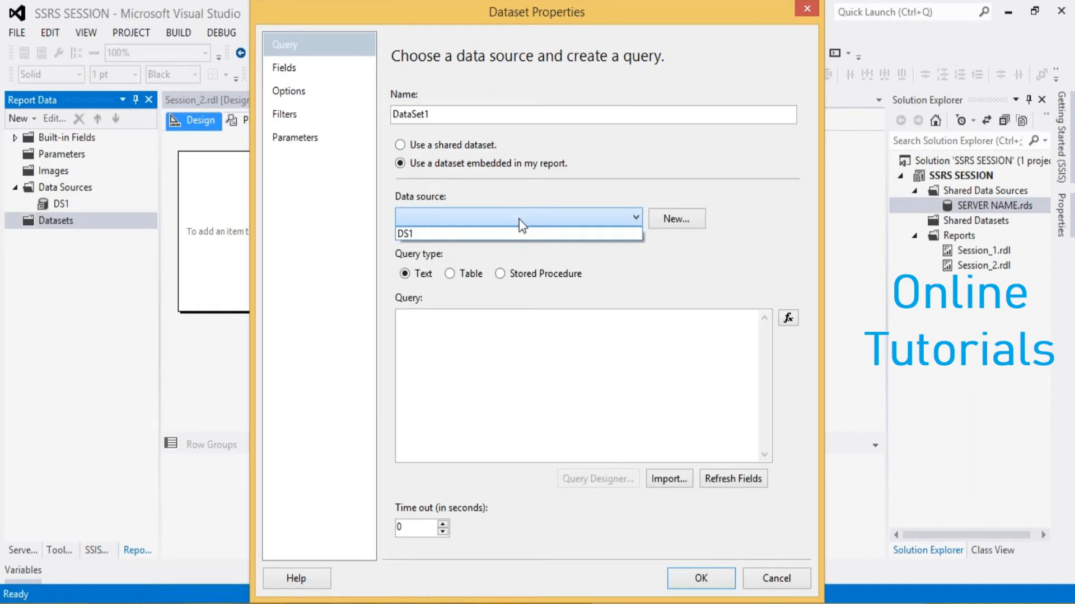
pyautogui.click(515, 231)
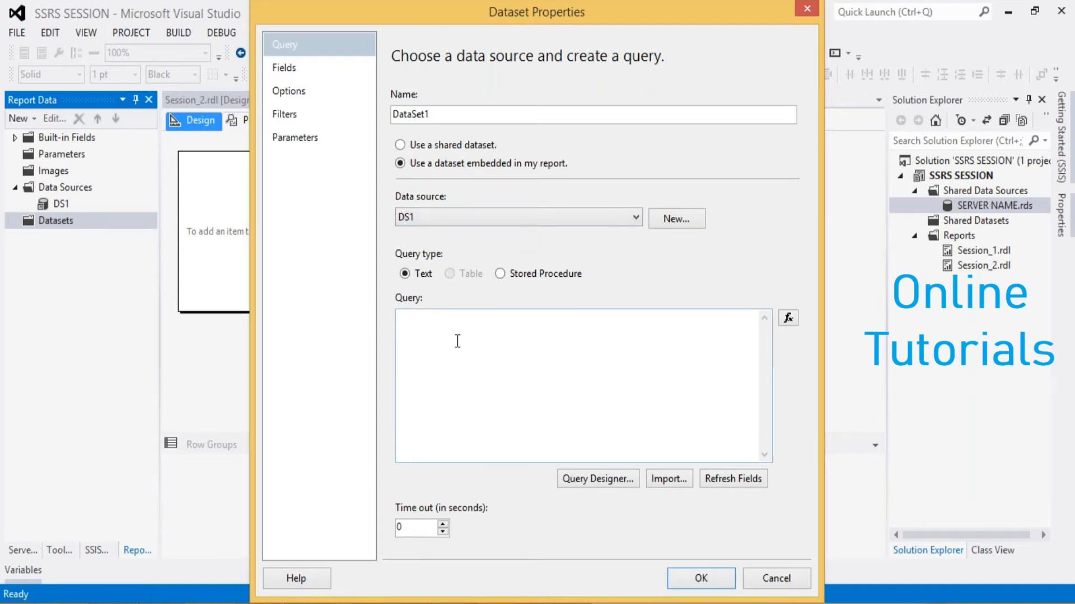
# Add the GLOBAL_DATA table to the dataset's query in the Query Designer
pyautogui.click(589, 482)
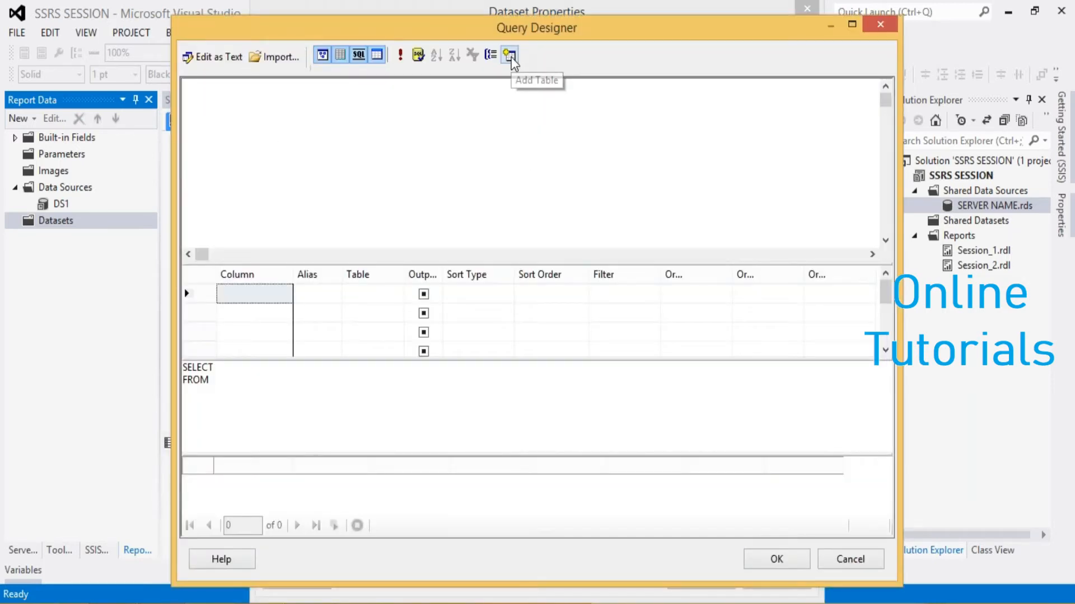
pyautogui.click(511, 58)
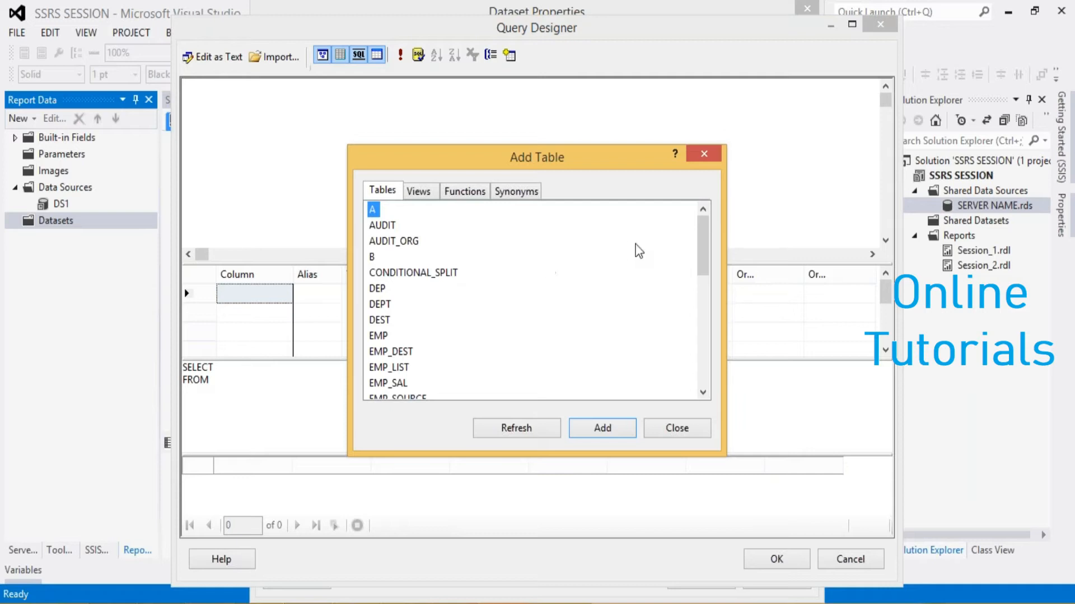
pyautogui.moveTo(707, 253); pyautogui.dragTo(708, 308)
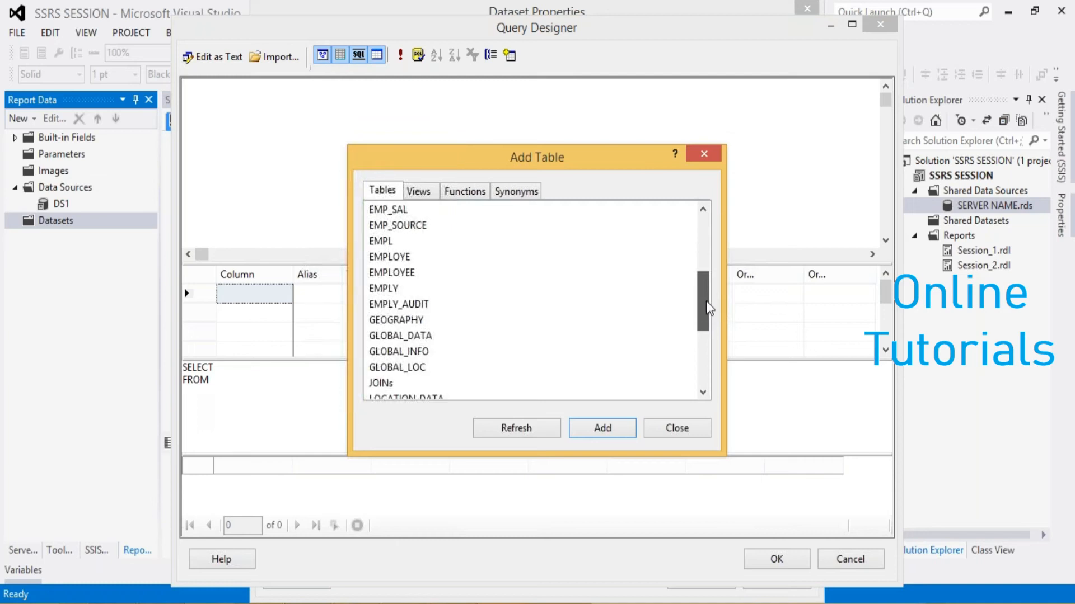
pyautogui.click(387, 338)
pyautogui.click(596, 436)
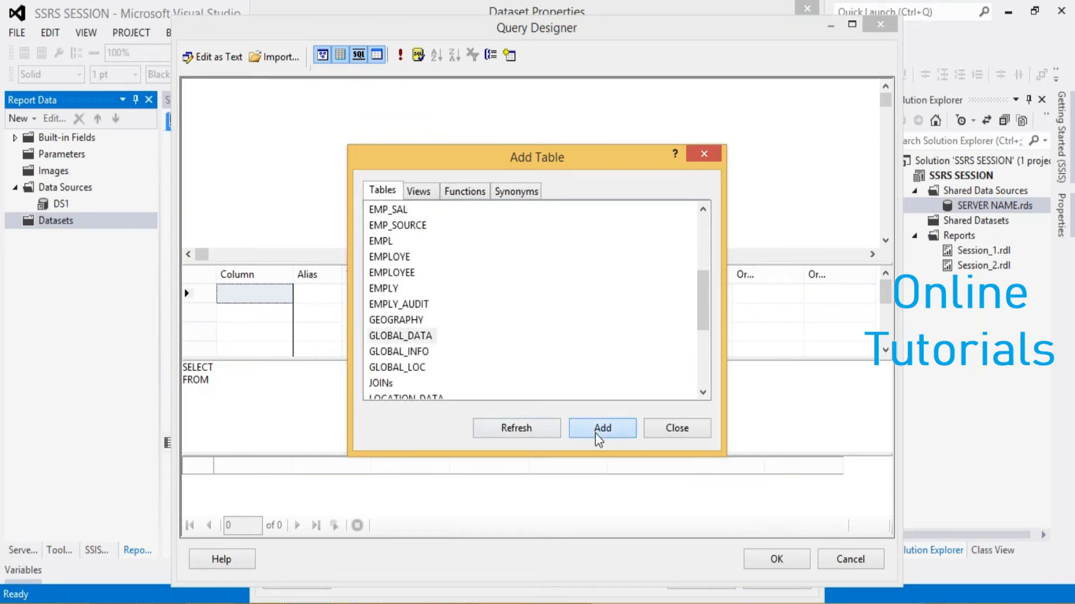
pyautogui.click(666, 432)
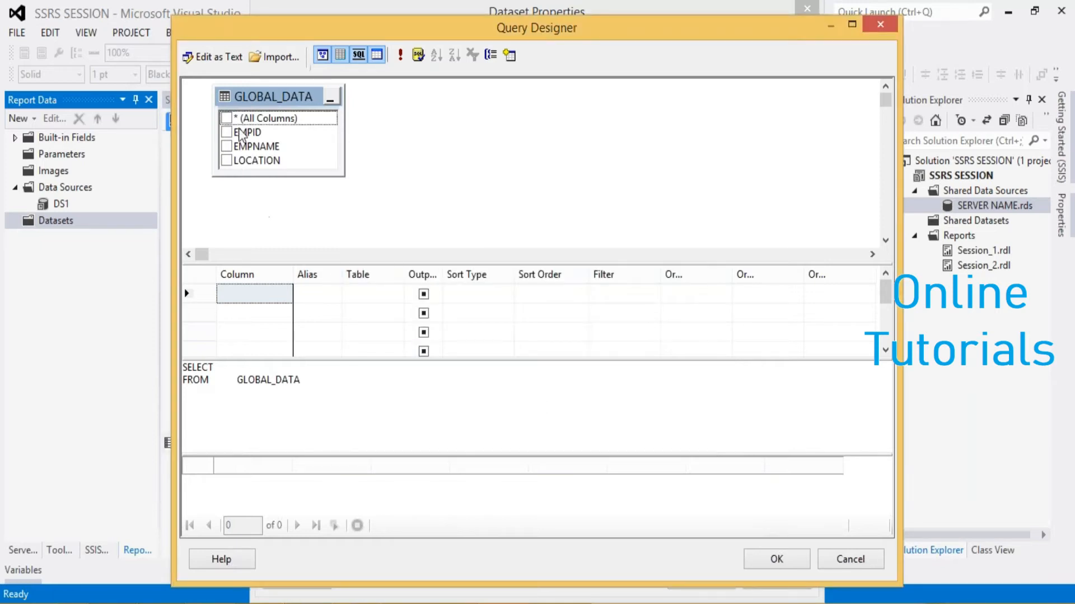
pyautogui.moveTo(231, 176); pyautogui.dragTo(227, 178)
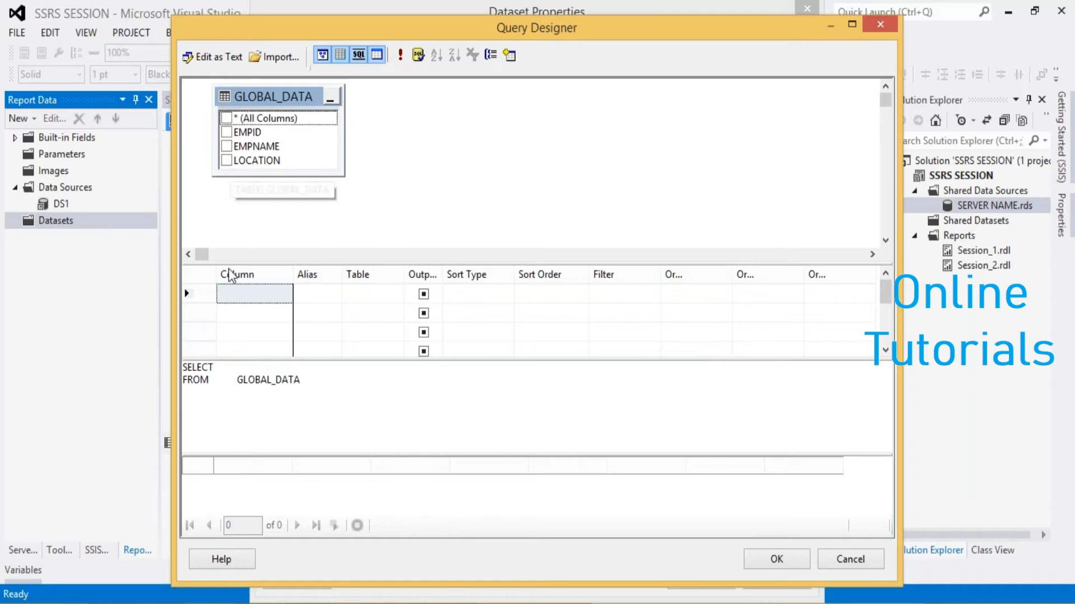
# Select the individual columns EMPID, EMPNAME and LOCATION of GLOBAL_DATA for the query, leaving All Columns unselected
pyautogui.click(226, 118)
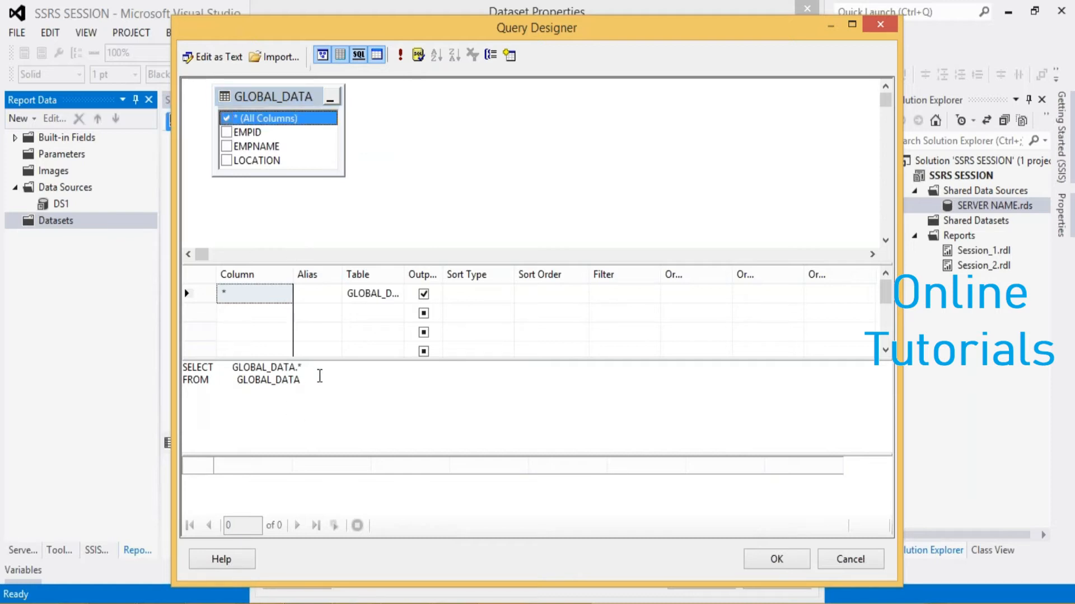
pyautogui.click(226, 118)
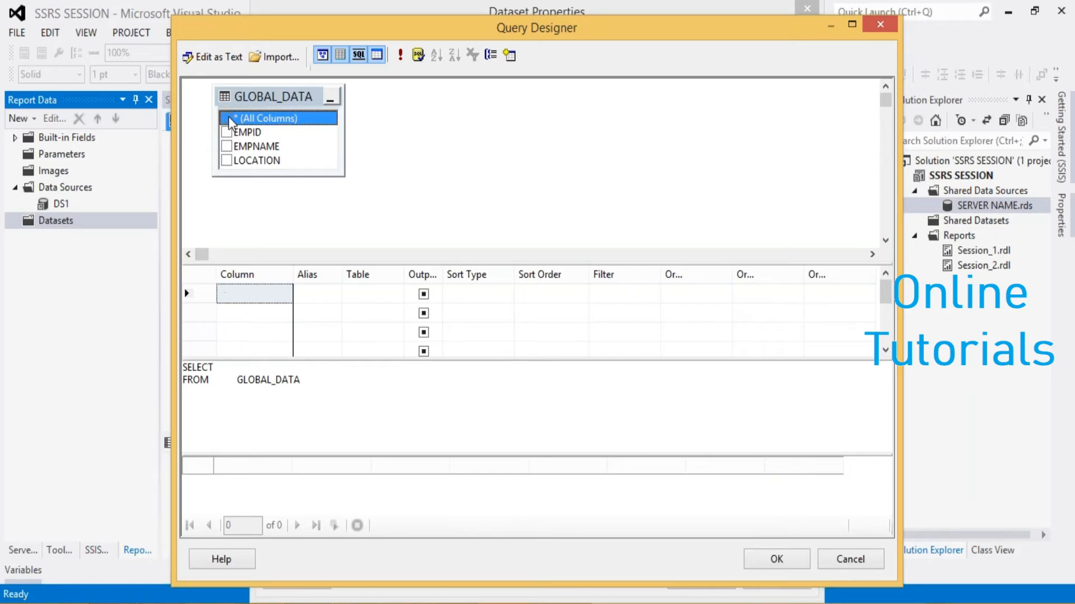
pyautogui.click(227, 132)
pyautogui.click(227, 146)
pyautogui.click(226, 160)
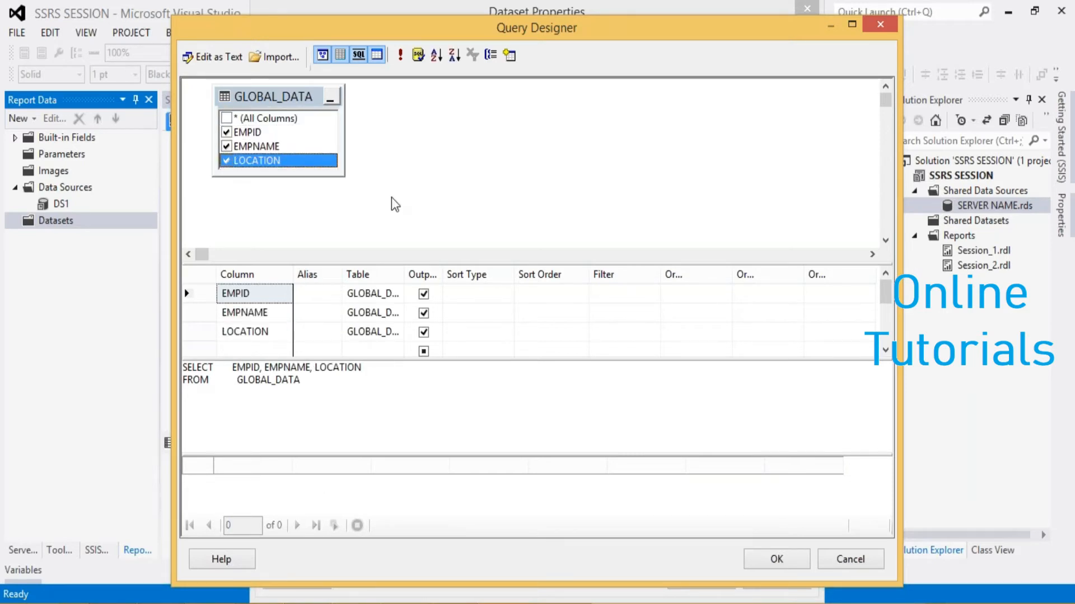
# Run the query, enlarge the results area to check the rows, and accept the query into the dataset
pyautogui.click(401, 58)
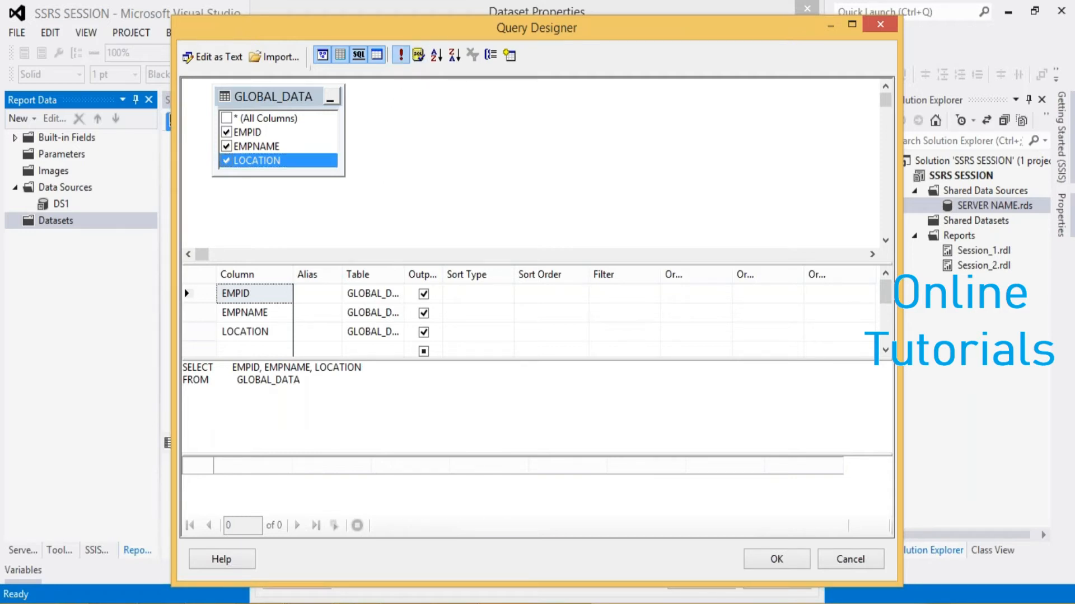
pyautogui.moveTo(574, 455); pyautogui.dragTo(585, 404)
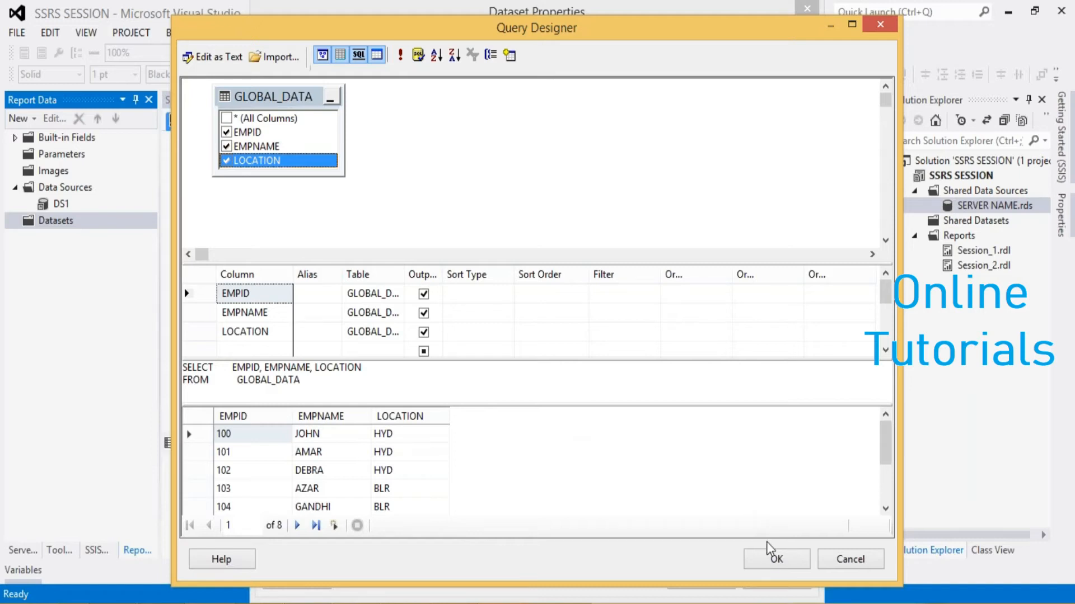
pyautogui.click(774, 560)
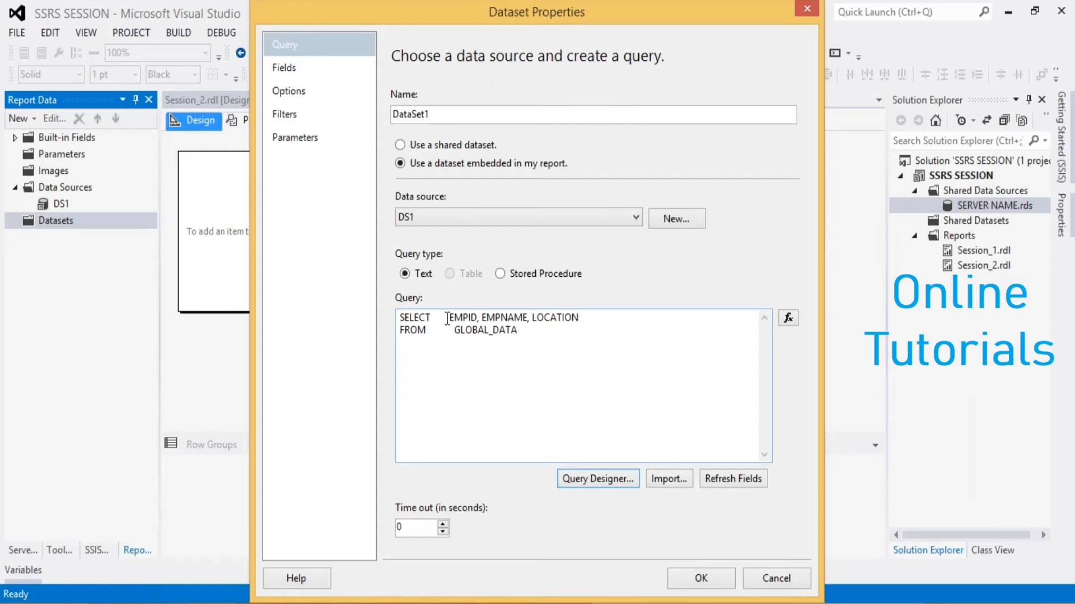
# Name the dataset GLOBAL_DATA and save it to the report
pyautogui.moveTo(442, 113); pyautogui.dragTo(393, 113)
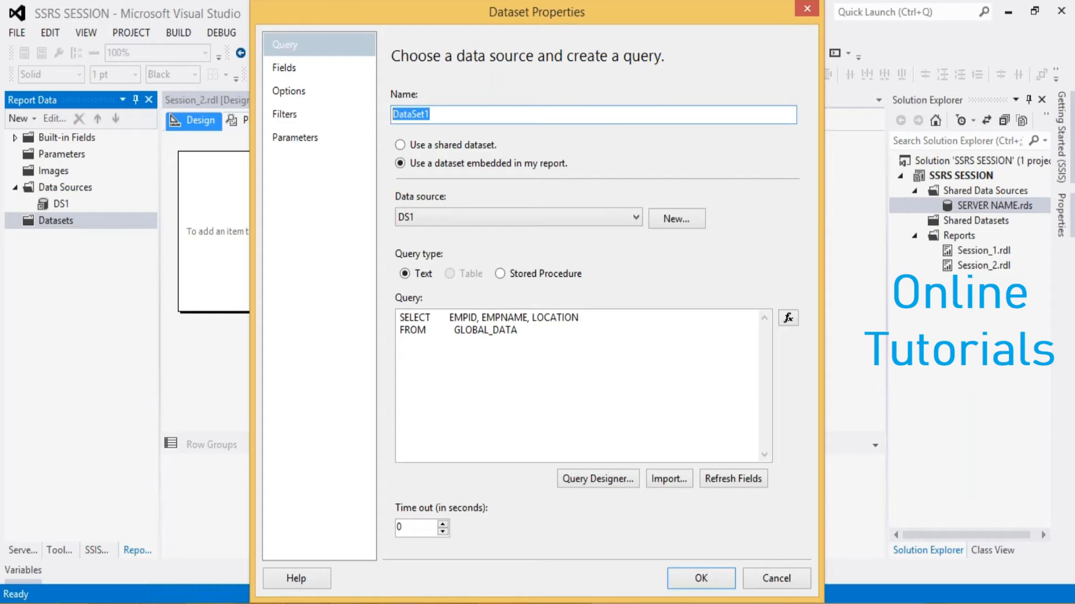
pyautogui.write('GLOBAL_DATA')
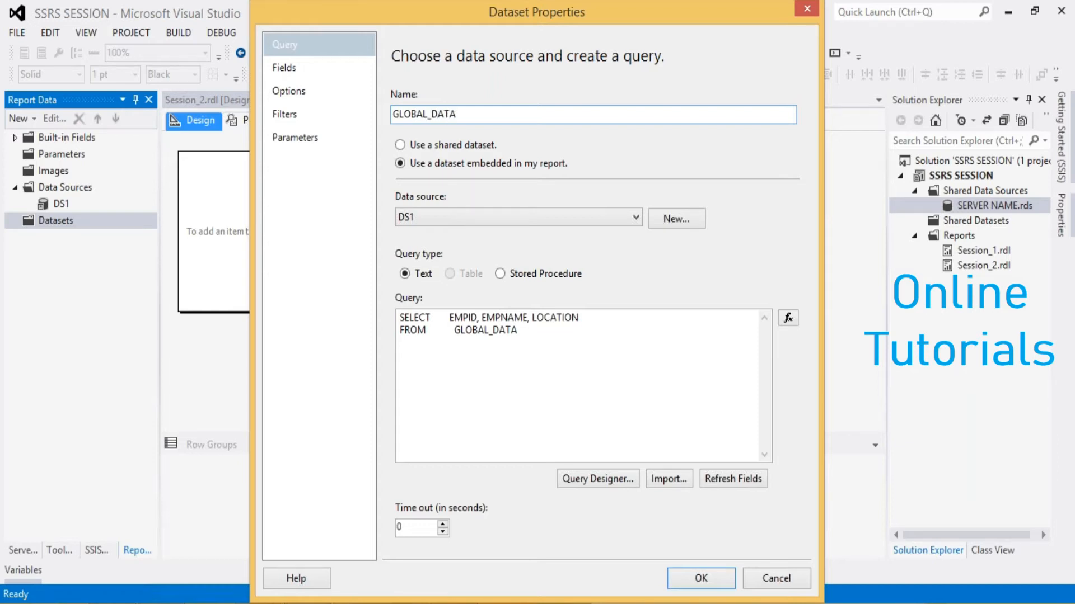
pyautogui.click(702, 580)
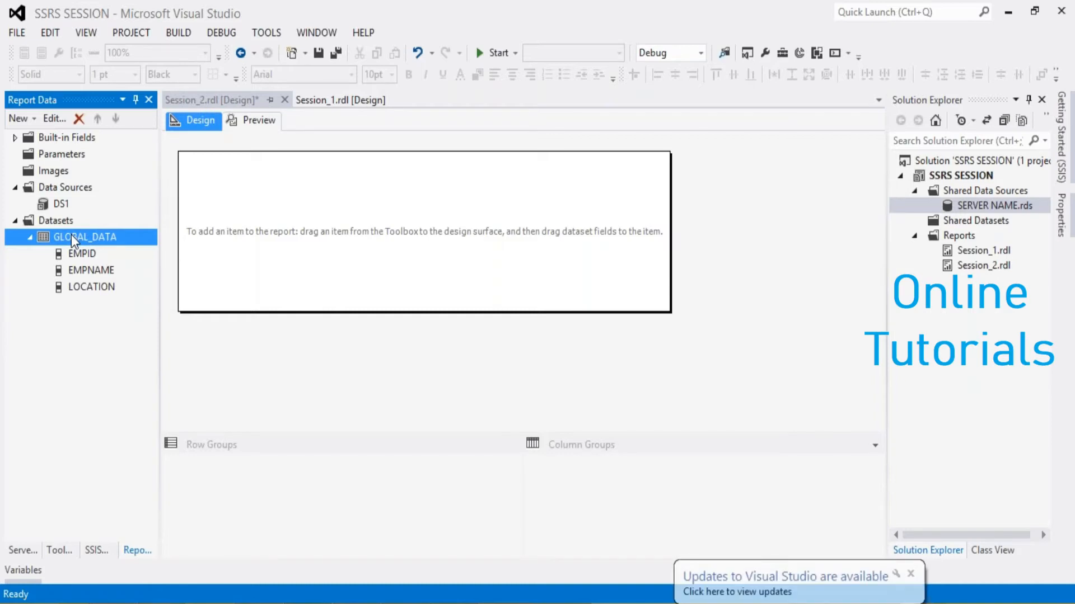
# Insert a matrix into the body of the Session_2 report
pyautogui.click(252, 217)
pyautogui.rightClick(250, 211)
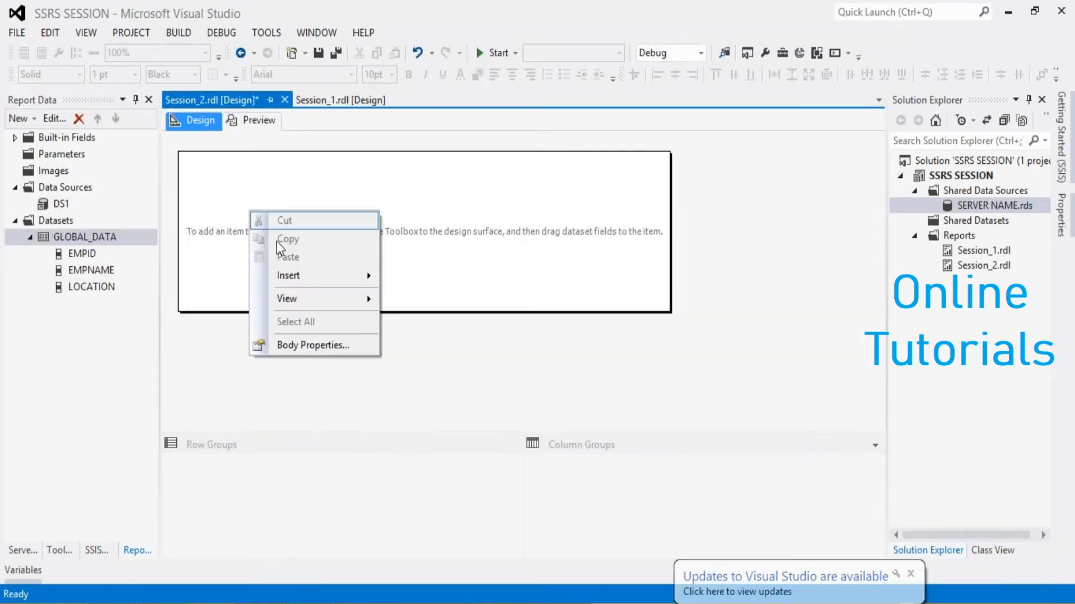
pyautogui.moveTo(314, 275)
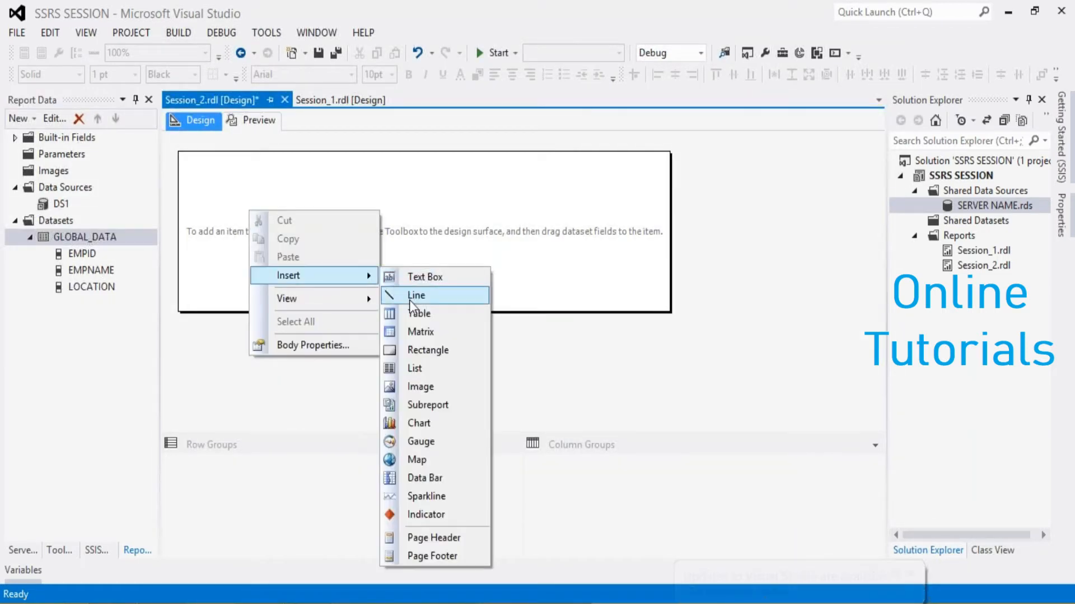
pyautogui.click(413, 333)
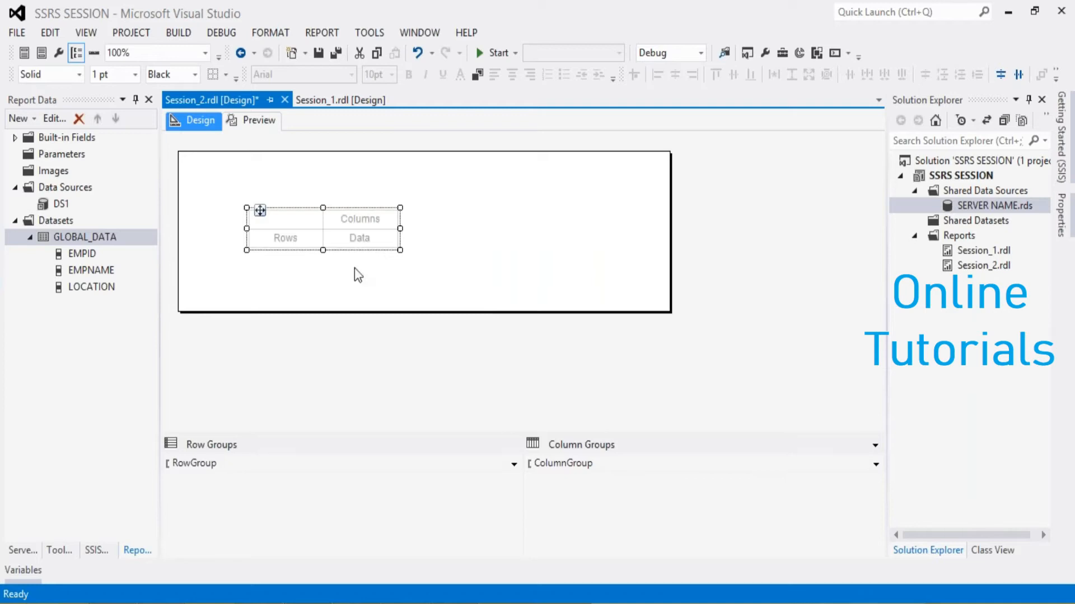
# Assign the EMPID field to the matrix's Rows cell and the EMPNAME field to its Data cell
pyautogui.click(316, 237)
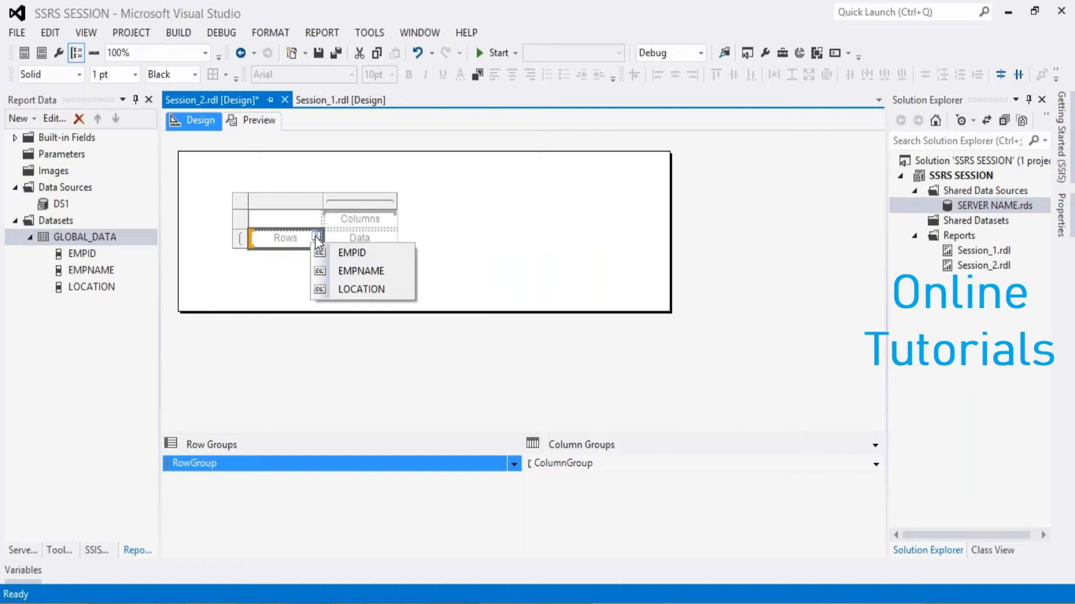
pyautogui.click(332, 250)
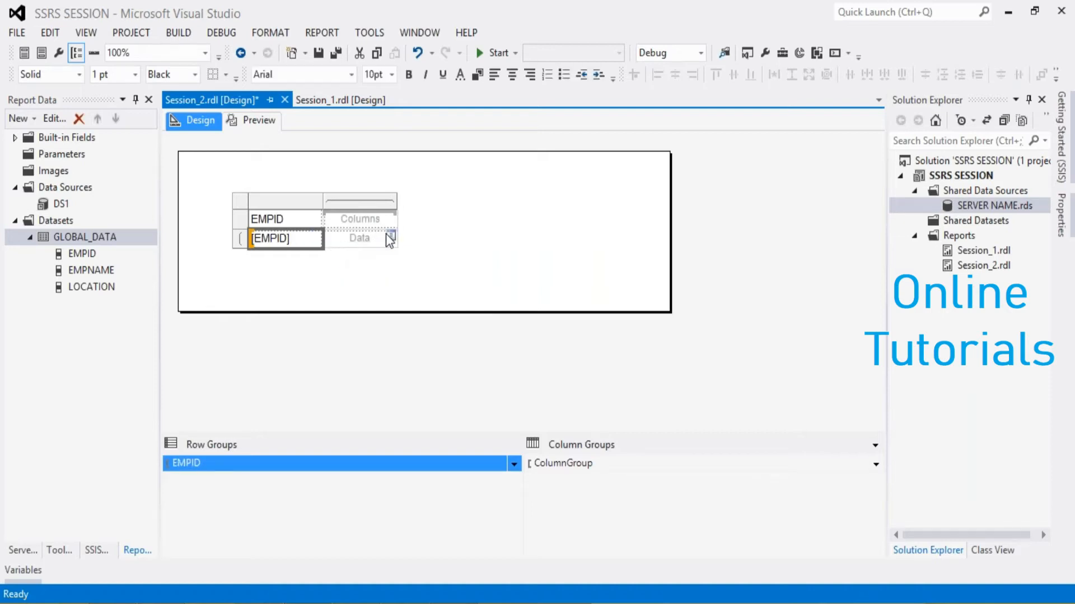
pyautogui.click(391, 237)
pyautogui.click(411, 271)
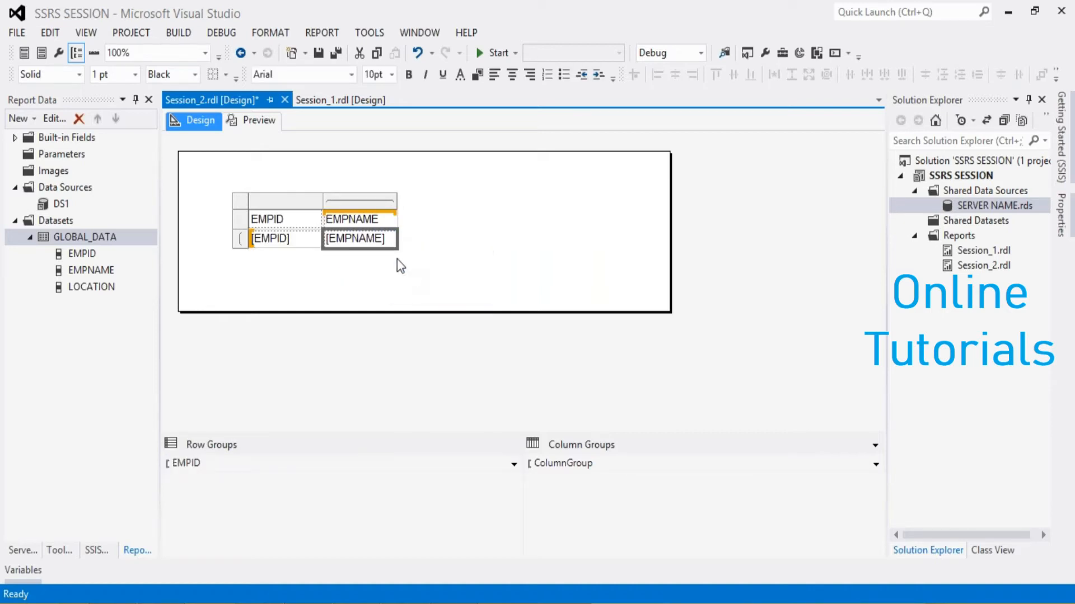
# Try to insert a column inside the column group to the right of EMPNAME, and undo the insertion
pyautogui.rightClick(372, 206)
pyautogui.click(411, 208)
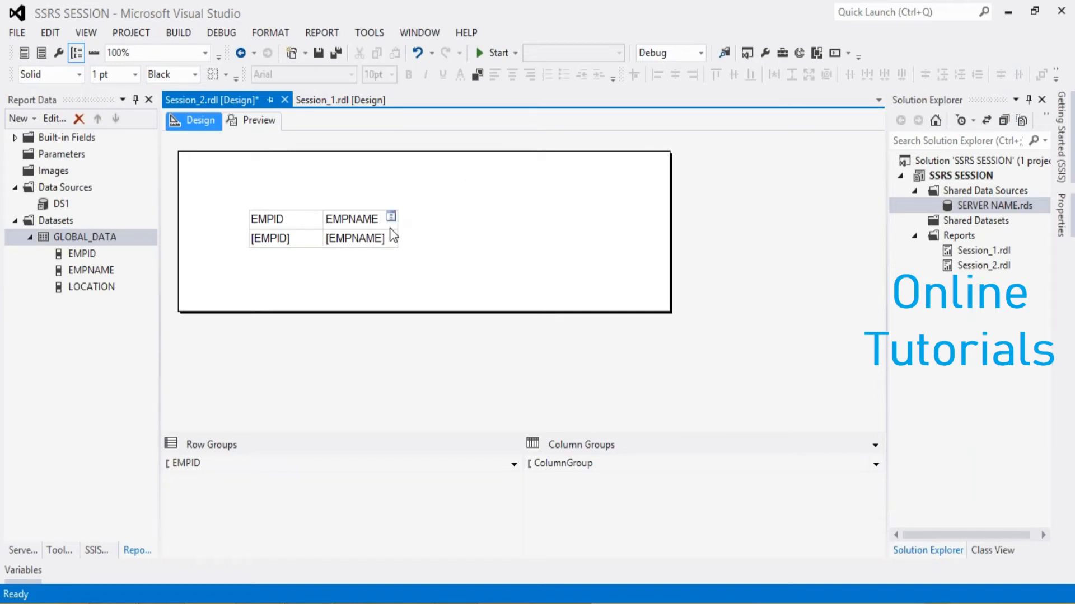
pyautogui.click(359, 217)
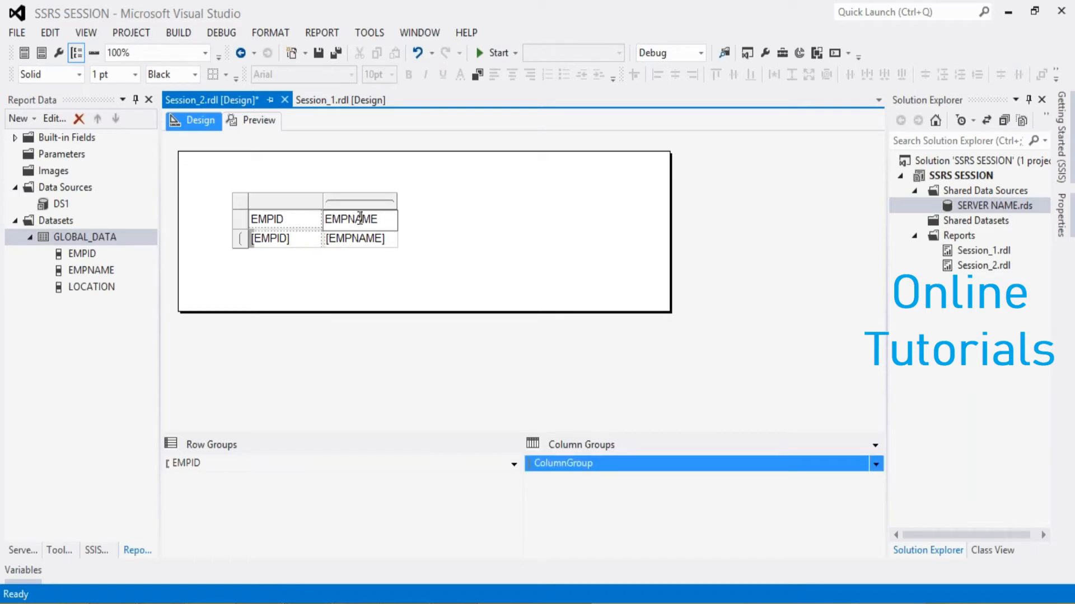
pyautogui.rightClick(370, 206)
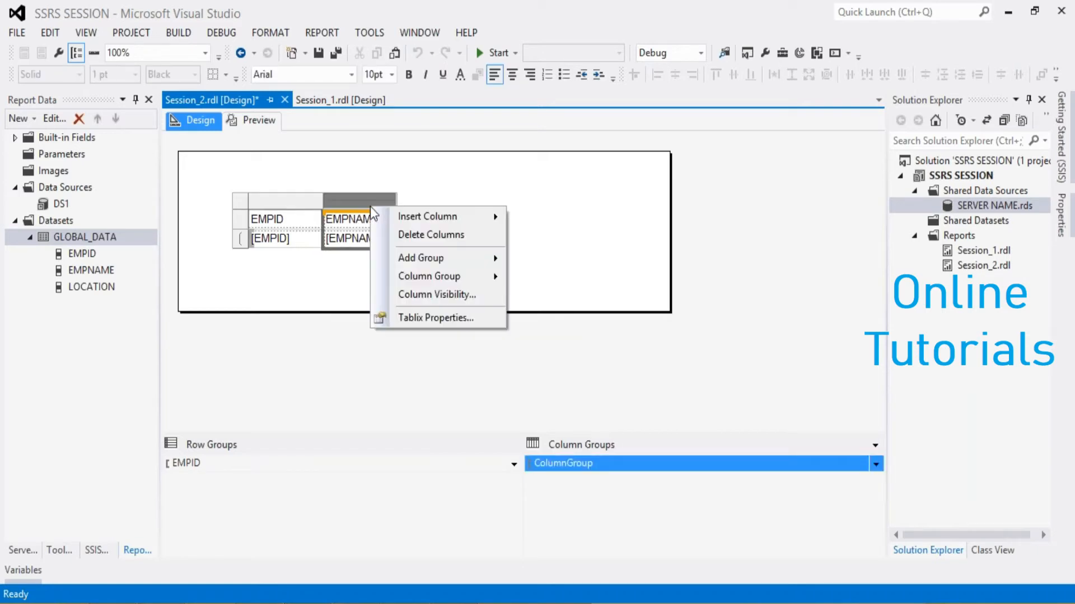
pyautogui.moveTo(384, 216)
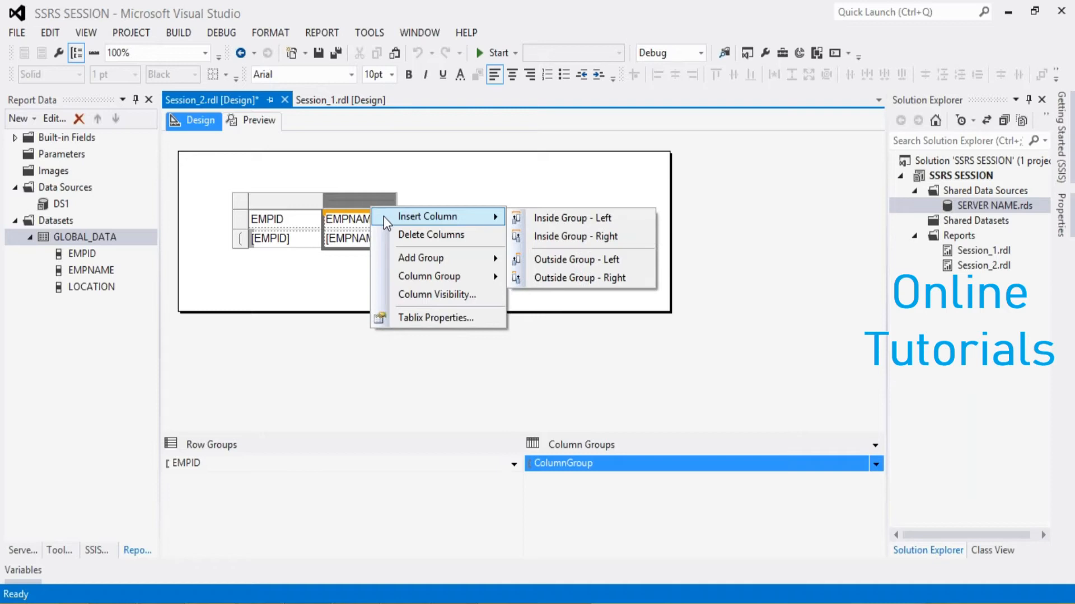
pyautogui.click(553, 242)
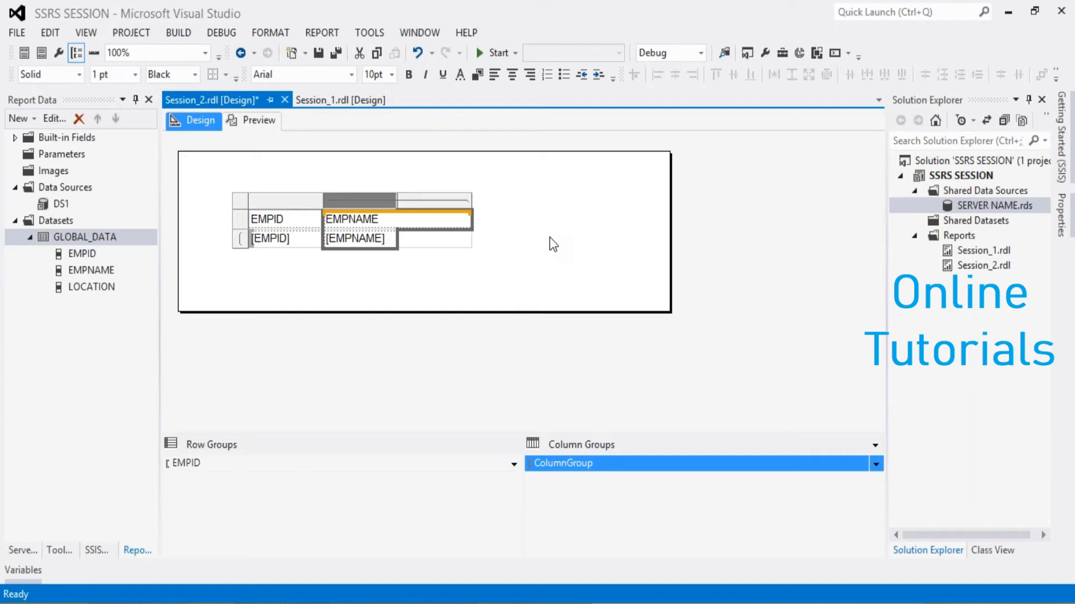
pyautogui.hotkey('ctrl', 'z')
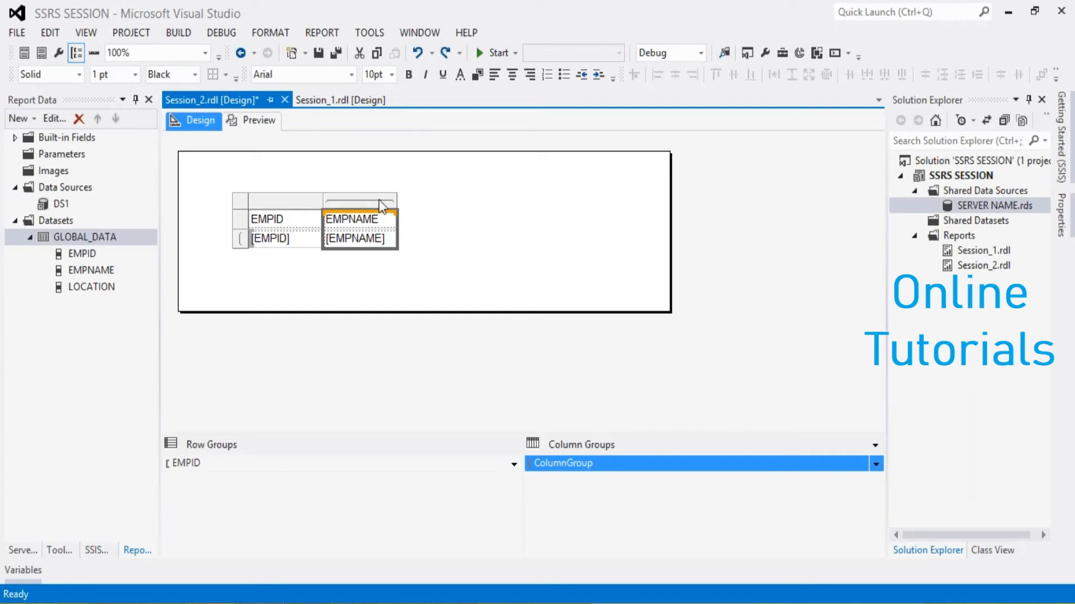
# Insert a column outside the column group to the right of the matrix's EMPNAME column
pyautogui.rightClick(381, 205)
pyautogui.moveTo(458, 211)
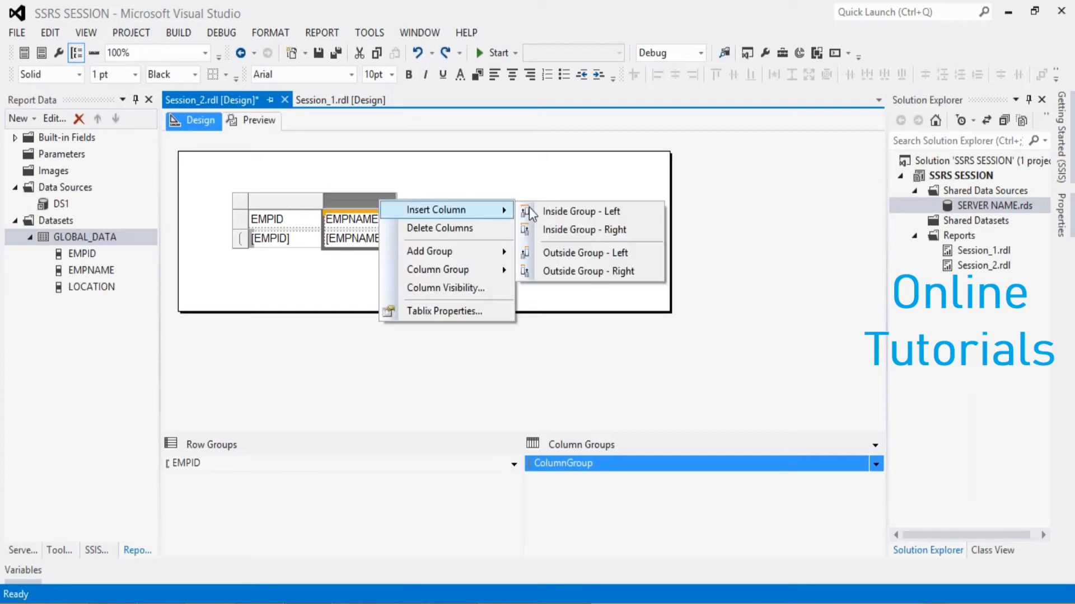
pyautogui.click(559, 271)
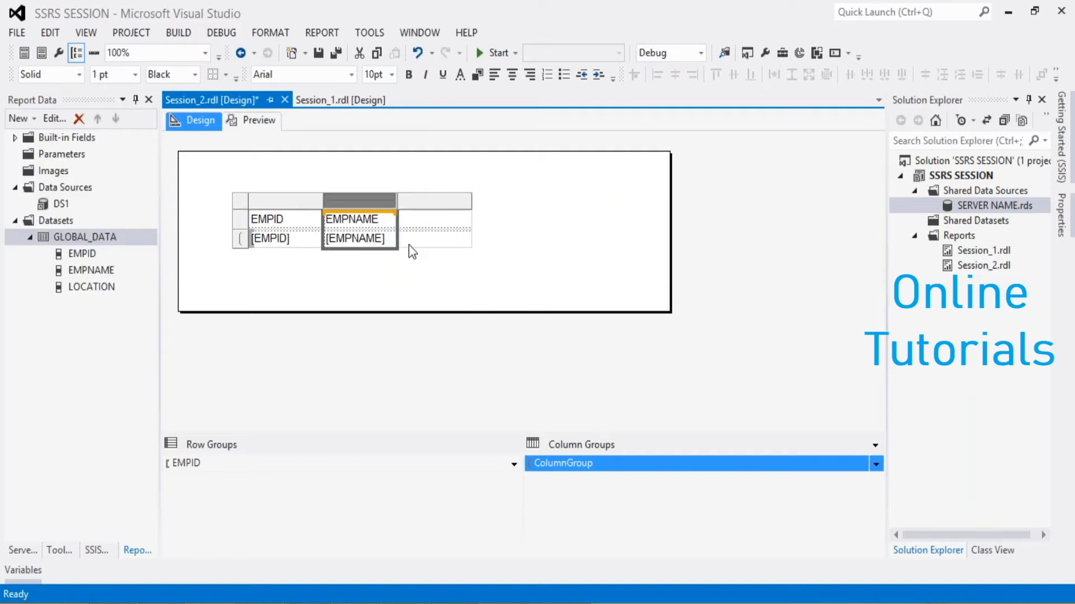
pyautogui.click(416, 263)
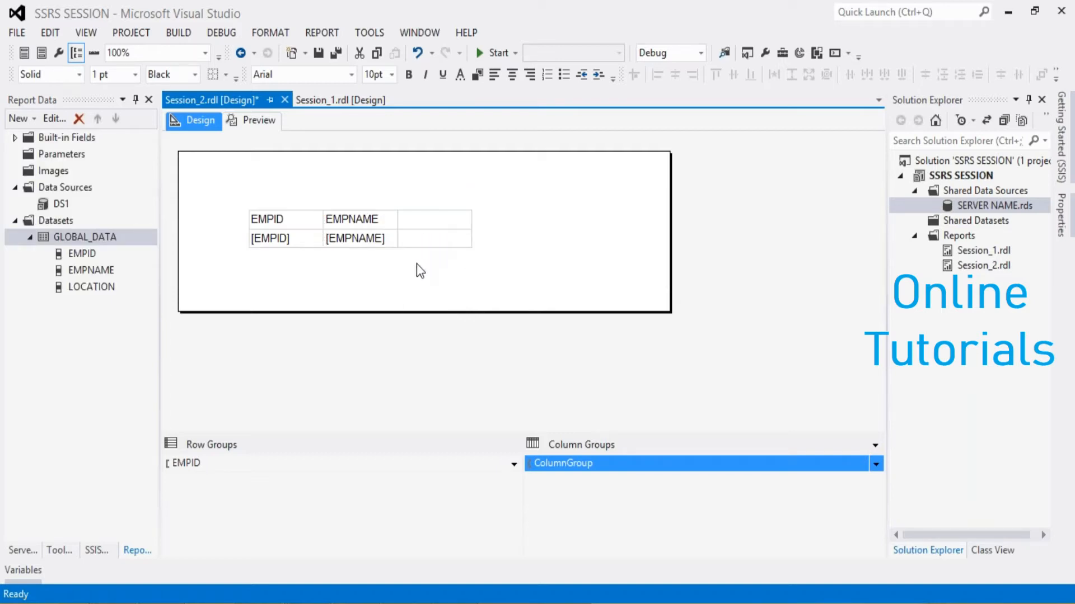
# Assign the LOCATION field to the data cell of the matrix's new column beside EMPNAME
pyautogui.click(379, 226)
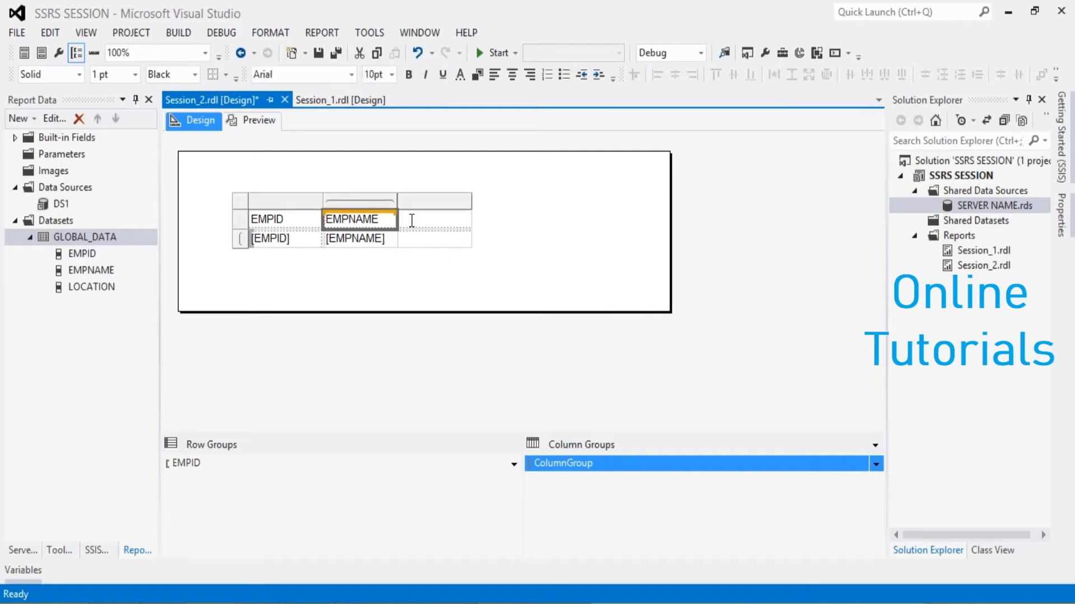
pyautogui.click(464, 238)
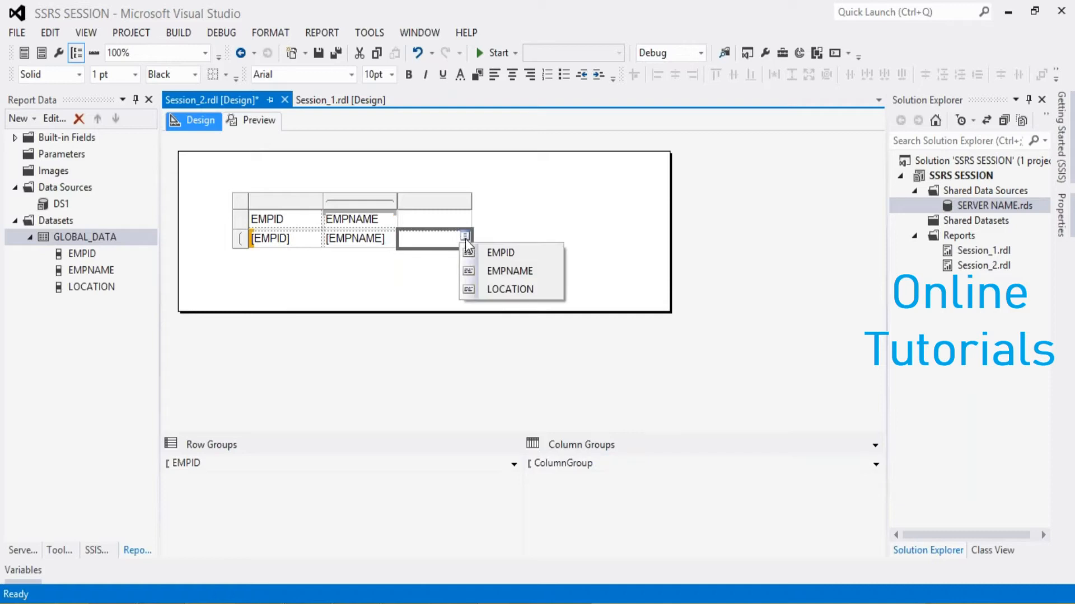
pyautogui.click(484, 290)
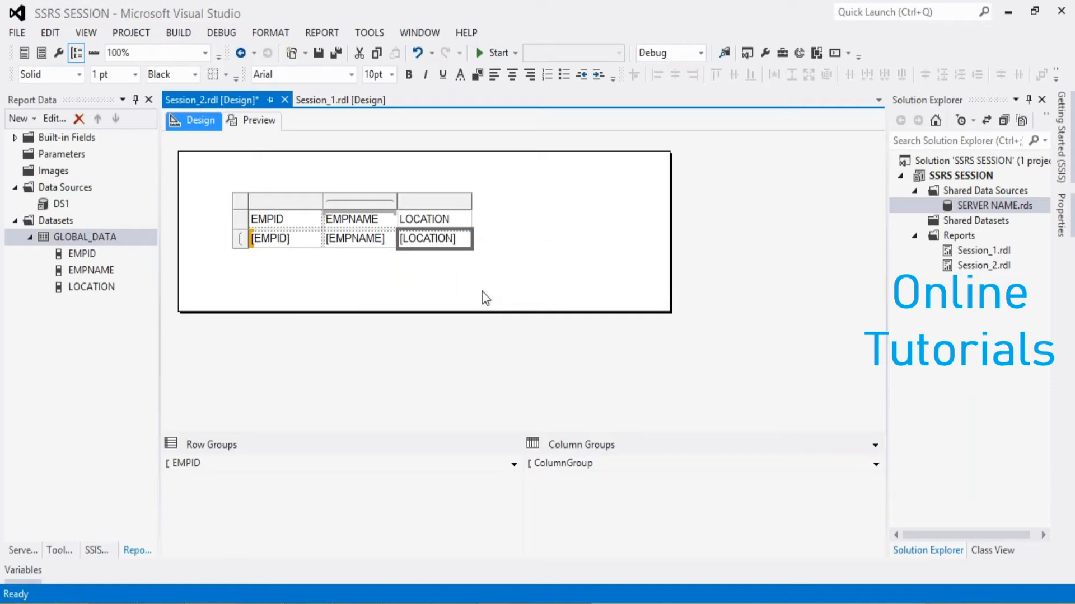
pyautogui.click(414, 223)
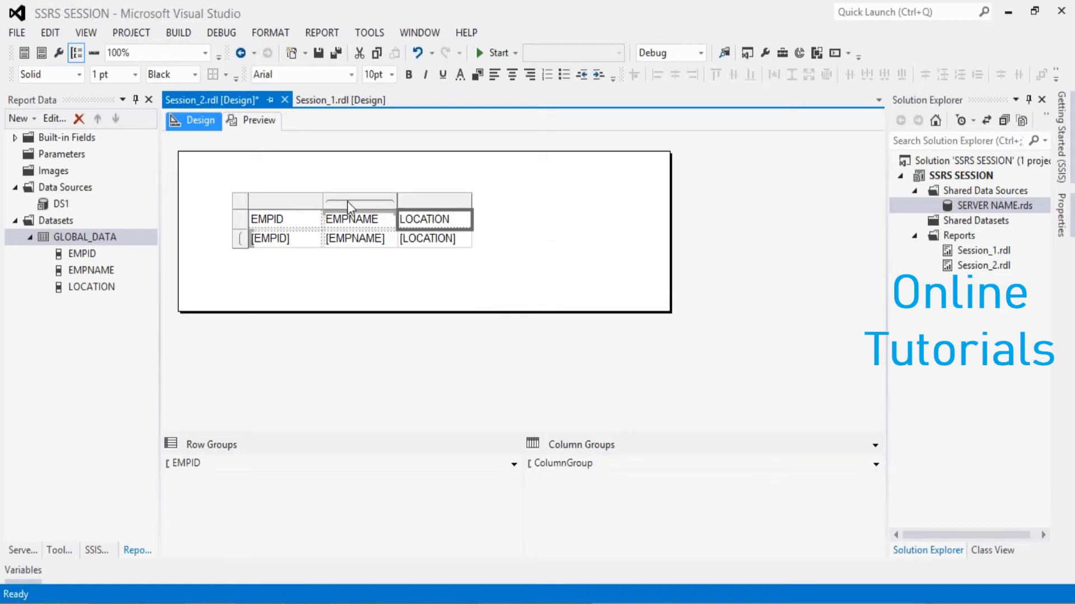
# Show the Session_1.rdl and Session_2.rdl designs side by side using a new vertical tab group
pyautogui.click(358, 100)
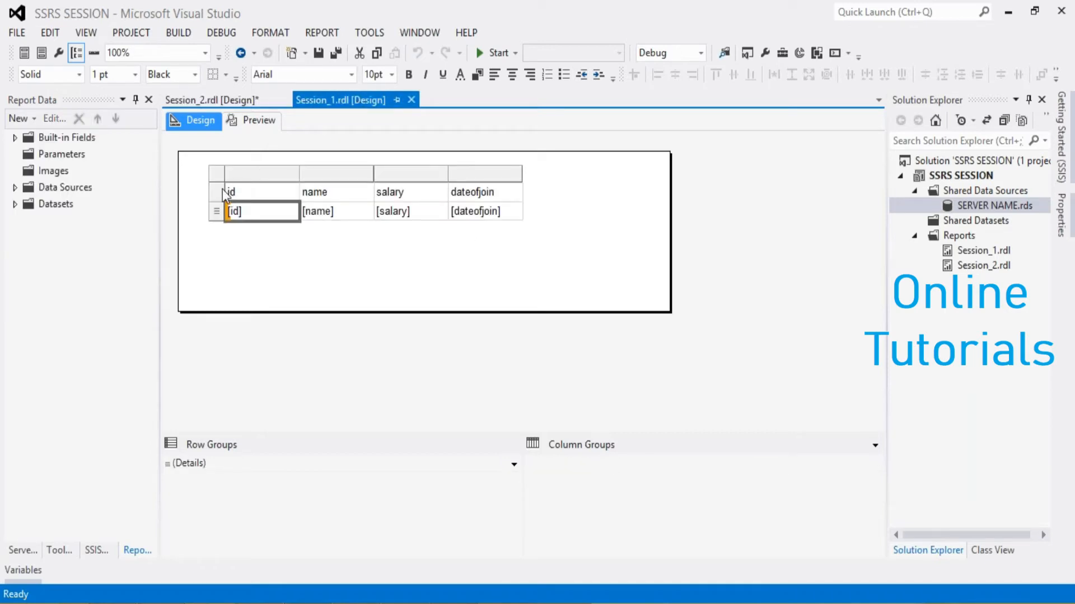
pyautogui.click(226, 106)
pyautogui.rightClick(226, 106)
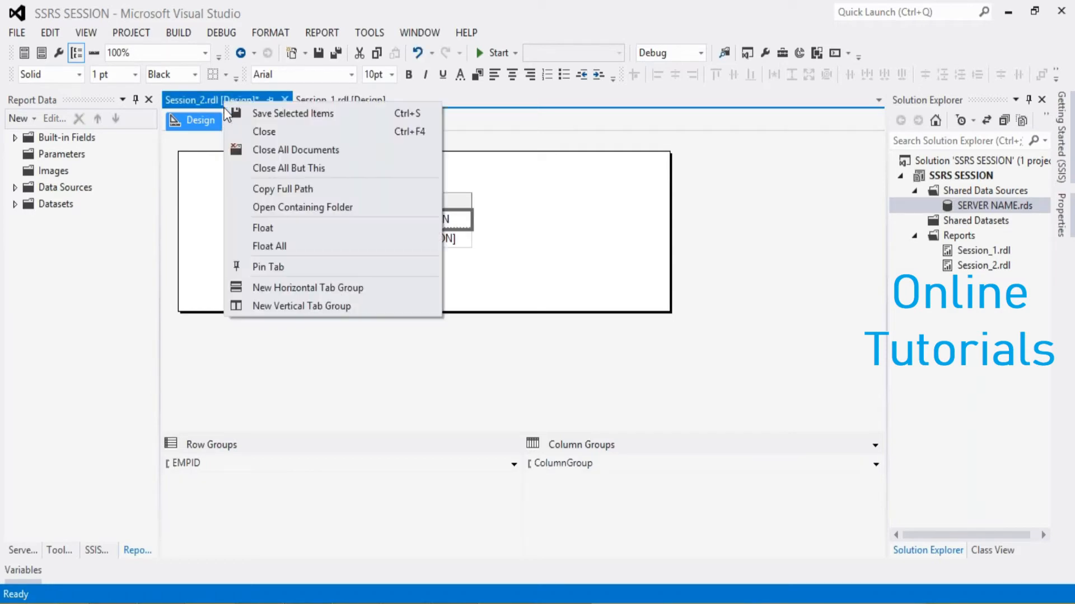
pyautogui.click(306, 307)
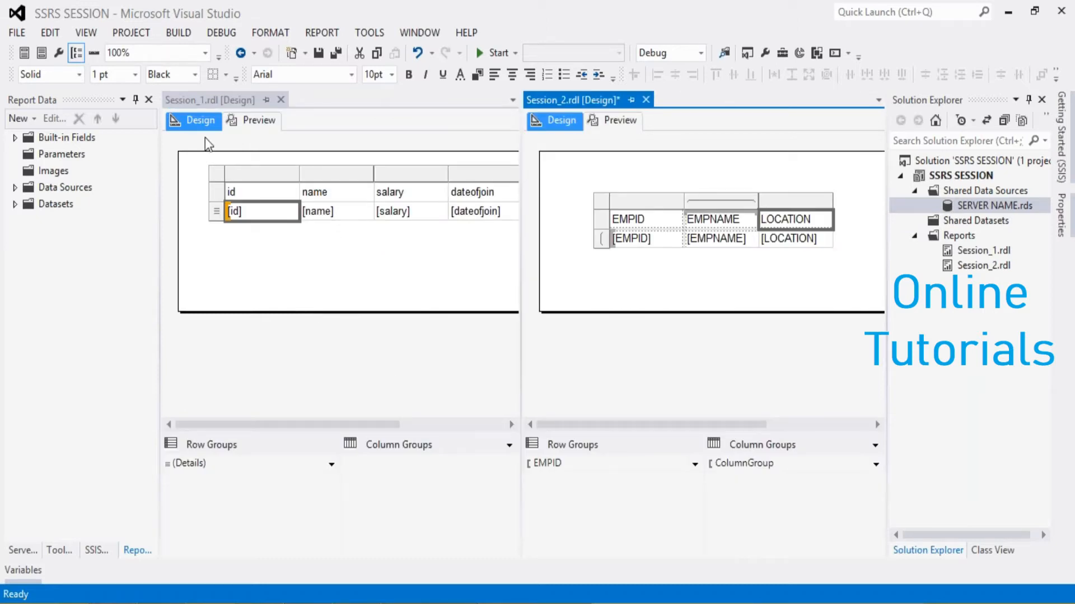
pyautogui.click(194, 102)
pyautogui.click(583, 106)
# Move the Session_1 table slightly left and down, and the Session_2 matrix slightly left and up within its report body
pyautogui.click(216, 170)
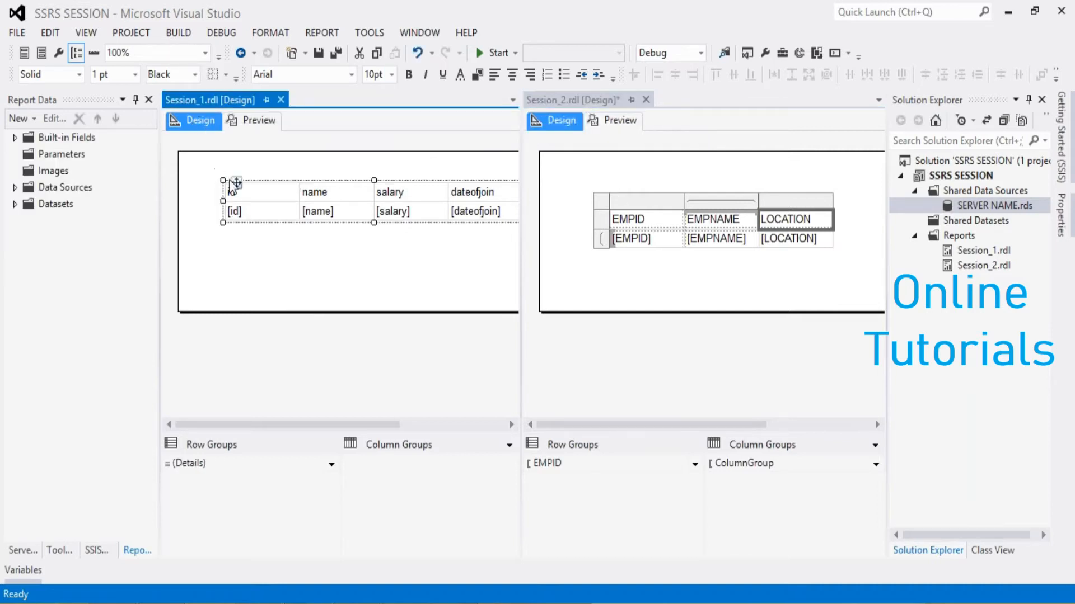
pyautogui.moveTo(235, 180); pyautogui.dragTo(208, 193)
pyautogui.click(611, 206)
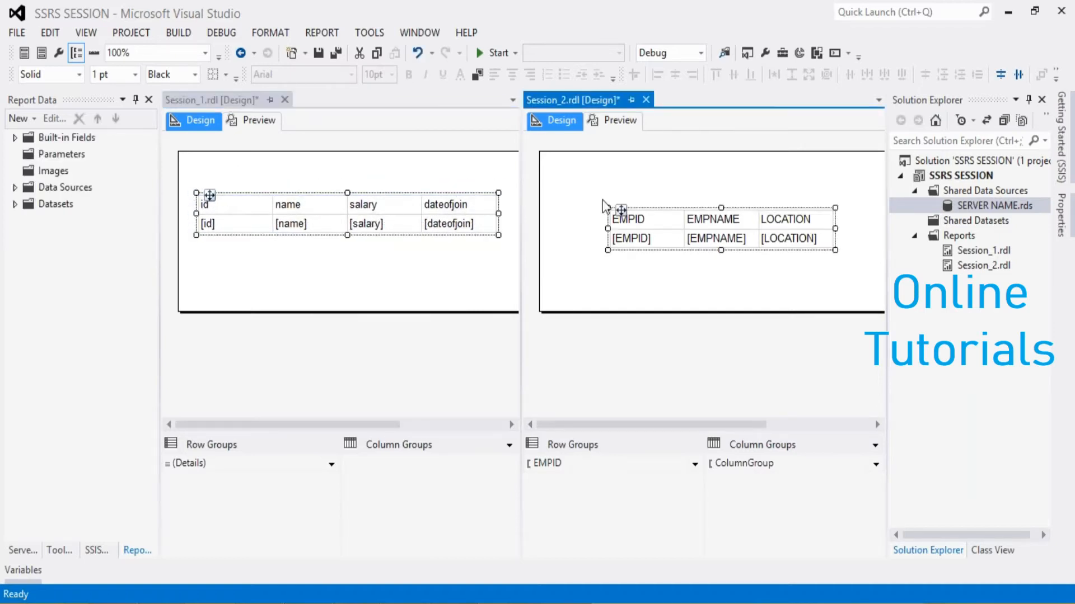
pyautogui.moveTo(621, 209); pyautogui.dragTo(610, 188)
# Compare the Session_1 table's detail row with the Session_2 matrix's EMPID row group and ColumnGroup, including the available group-adding options
pyautogui.click(404, 278)
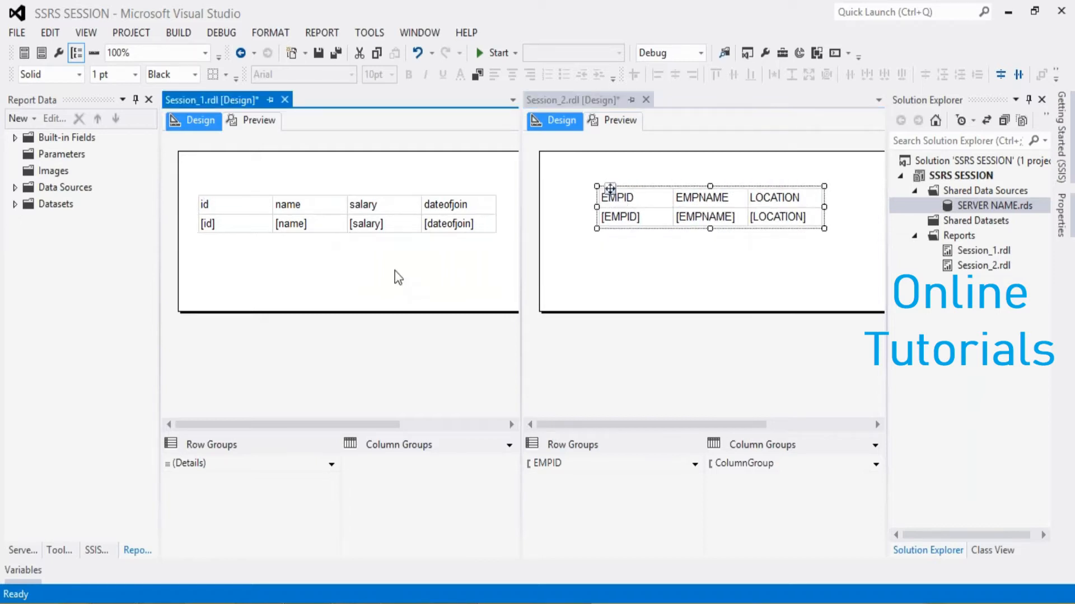
pyautogui.click(229, 204)
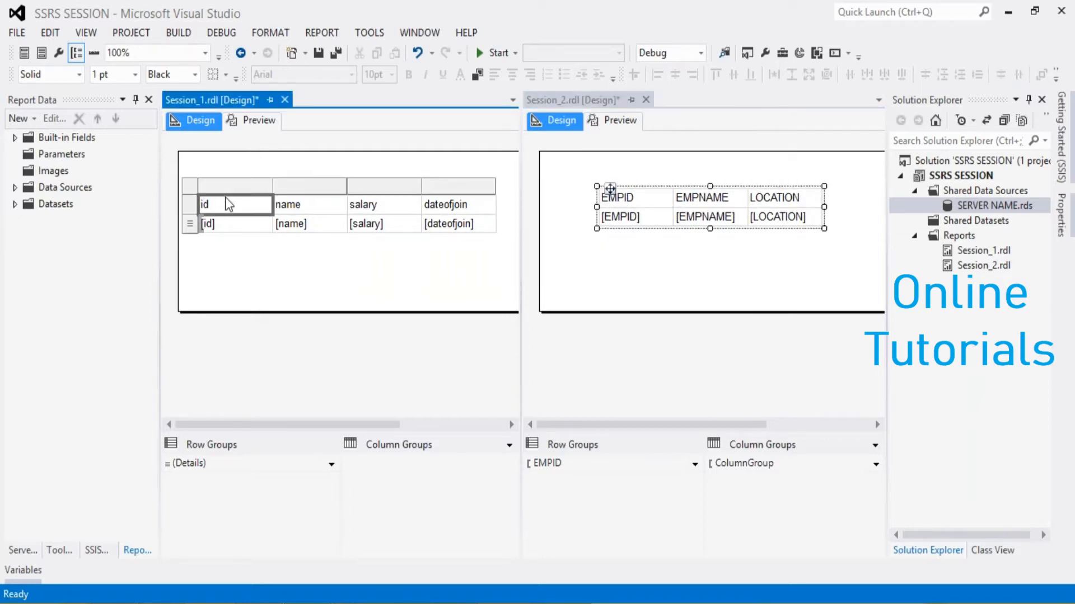
pyautogui.click(190, 224)
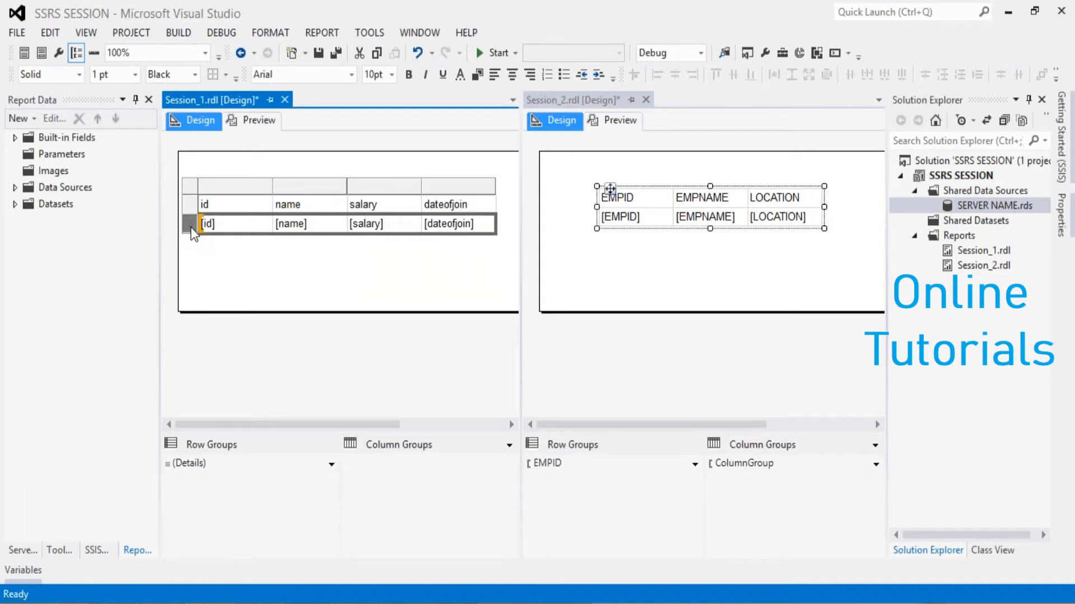
pyautogui.doubleClick(616, 217)
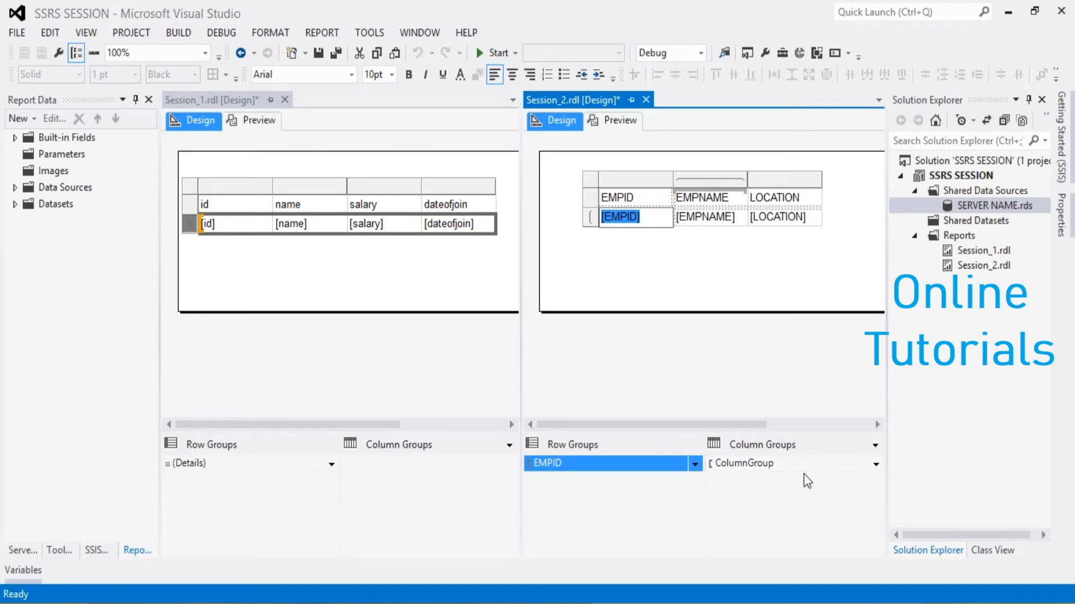
pyautogui.click(812, 463)
pyautogui.click(876, 463)
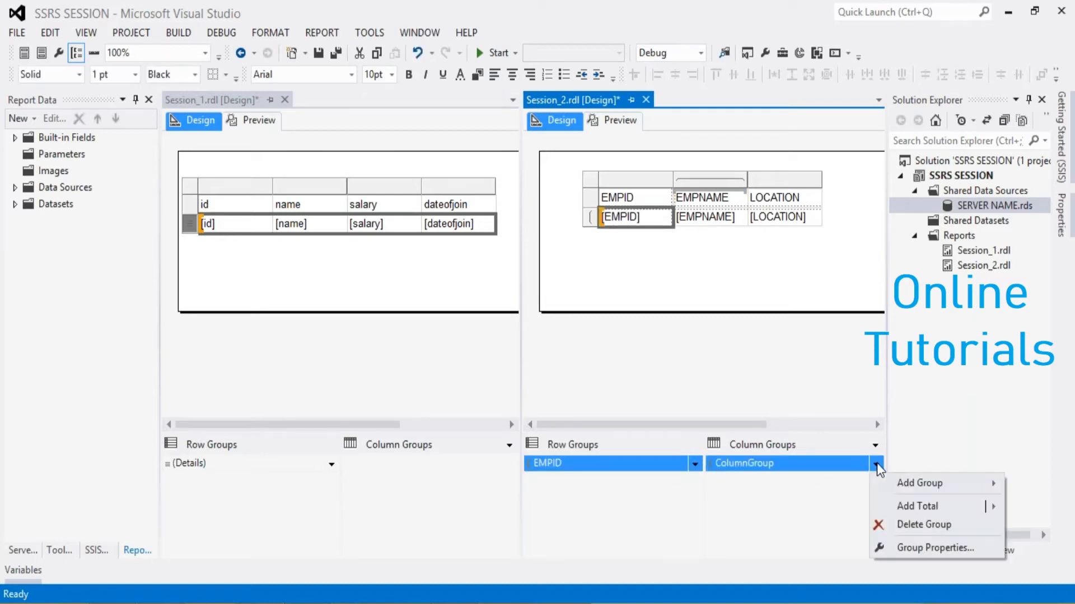
pyautogui.moveTo(905, 484)
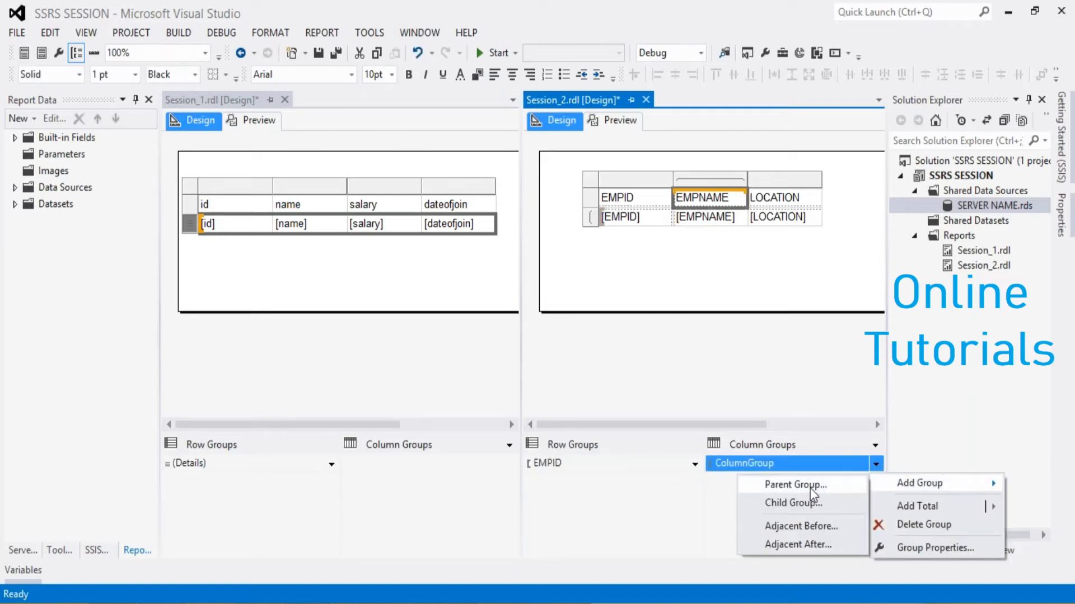
pyautogui.click(703, 526)
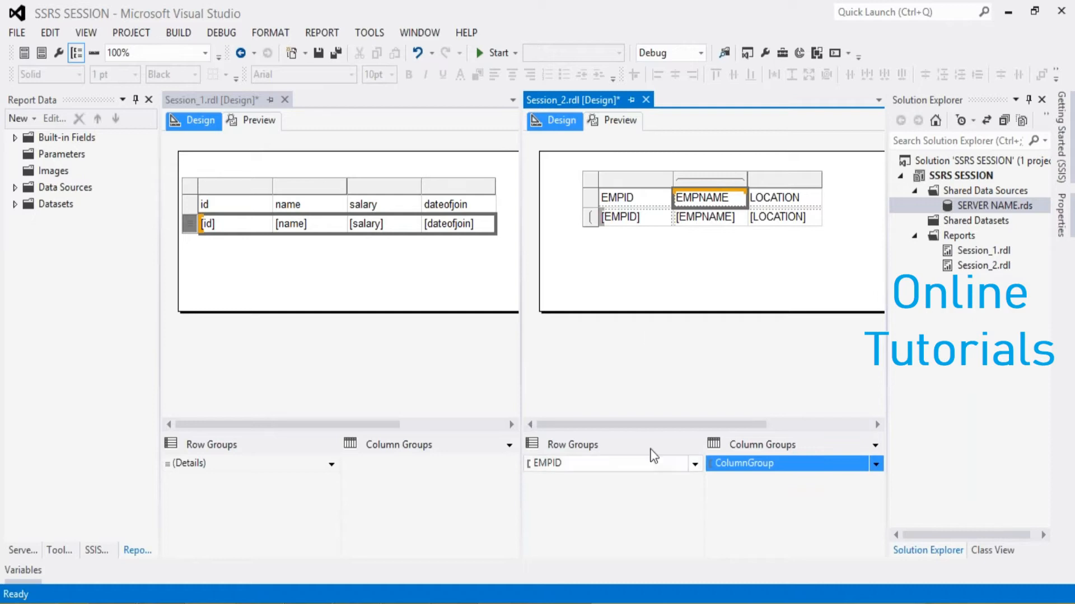
# Move Session_2.rdl back into the previous tab group and deselect the matrix
pyautogui.rightClick(609, 99)
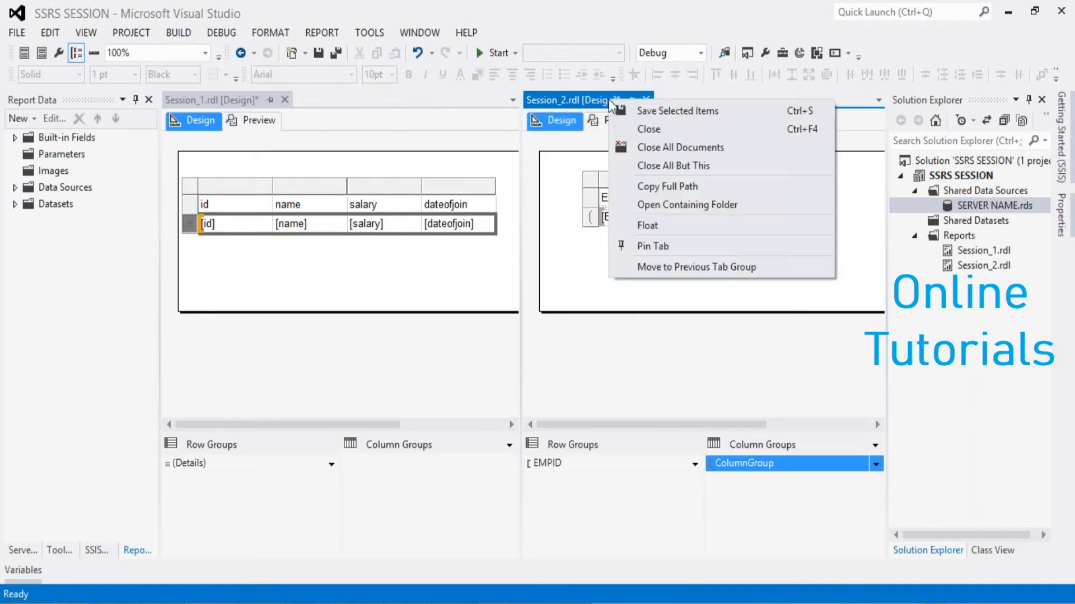
pyautogui.click(671, 266)
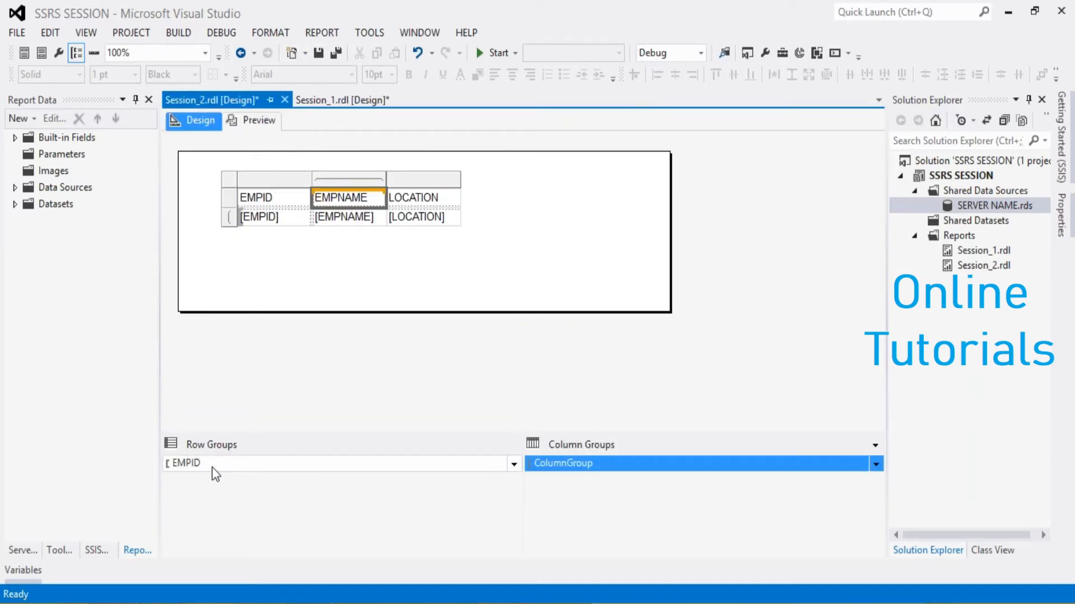
pyautogui.click(269, 343)
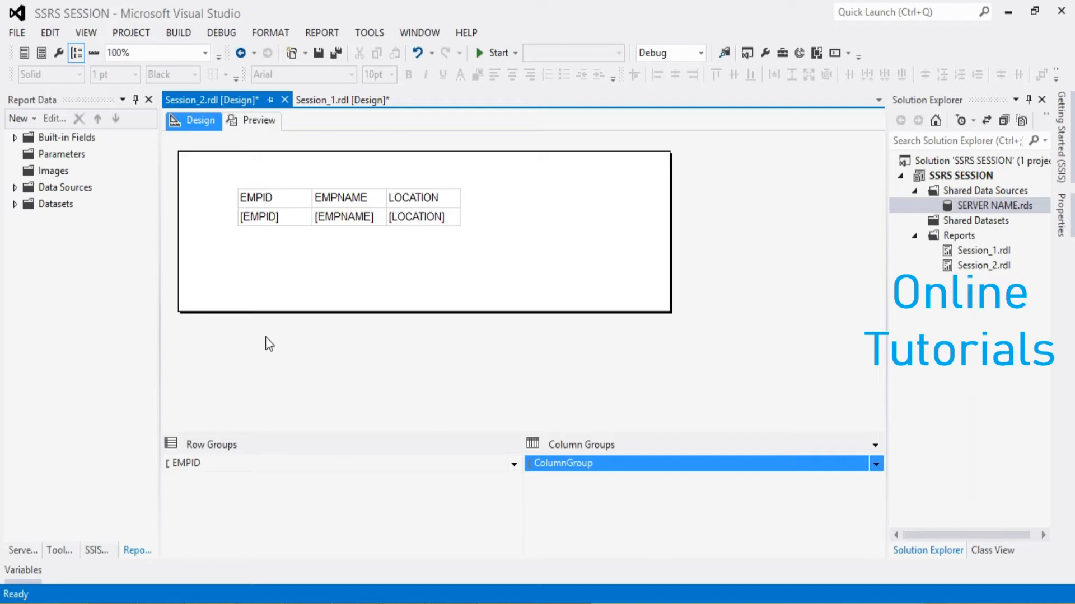
# Preview the Session_2 report's matrix output, check the matrix in the design view, and preview it again before returning to the design
pyautogui.click(254, 119)
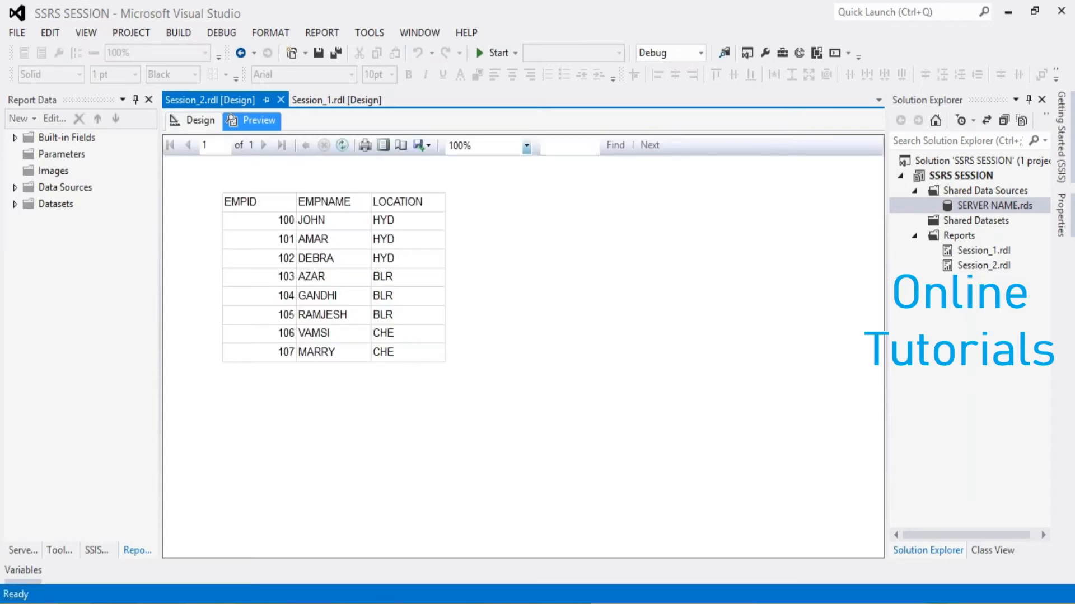
pyautogui.click(196, 120)
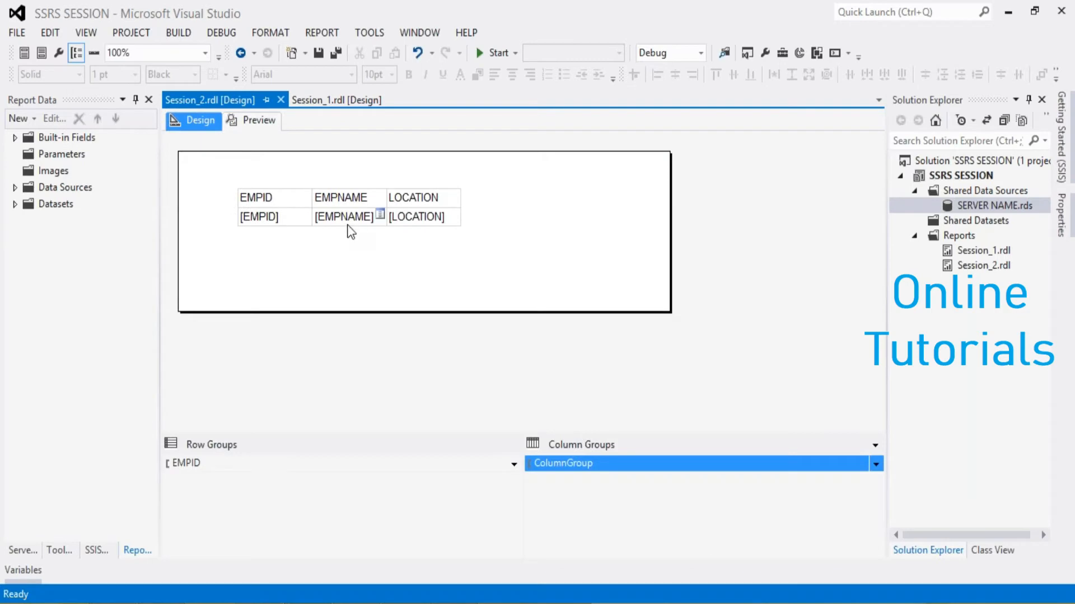
pyautogui.click(347, 218)
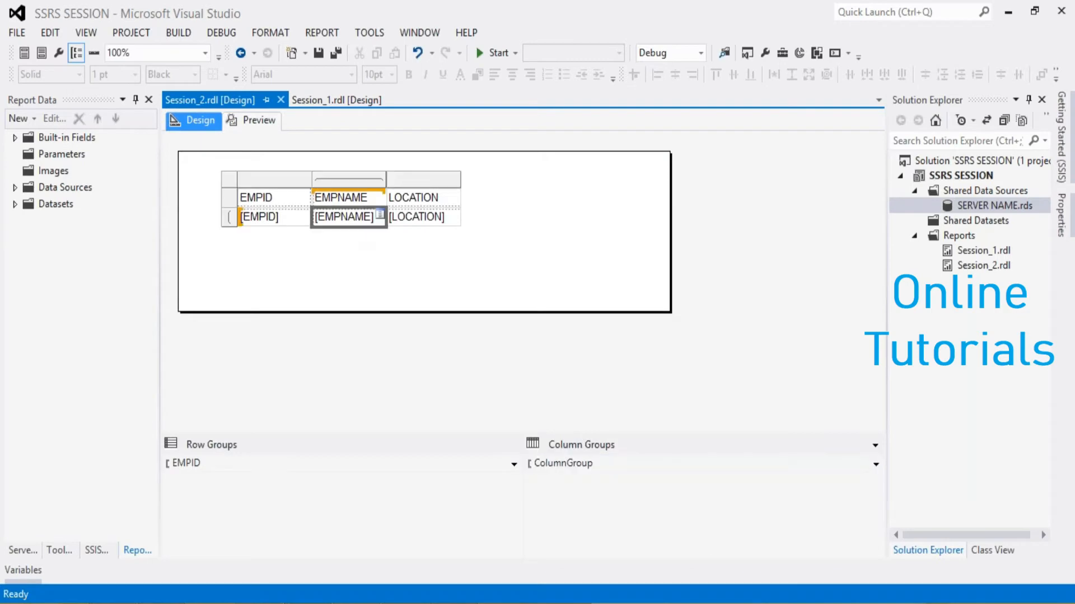
pyautogui.click(882, 265)
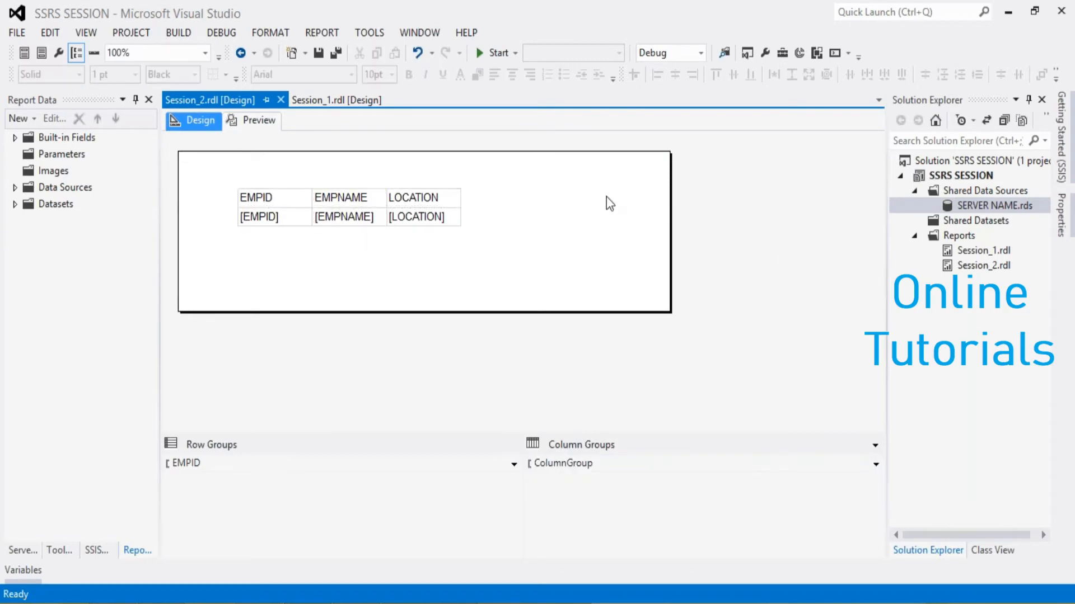
pyautogui.click(572, 206)
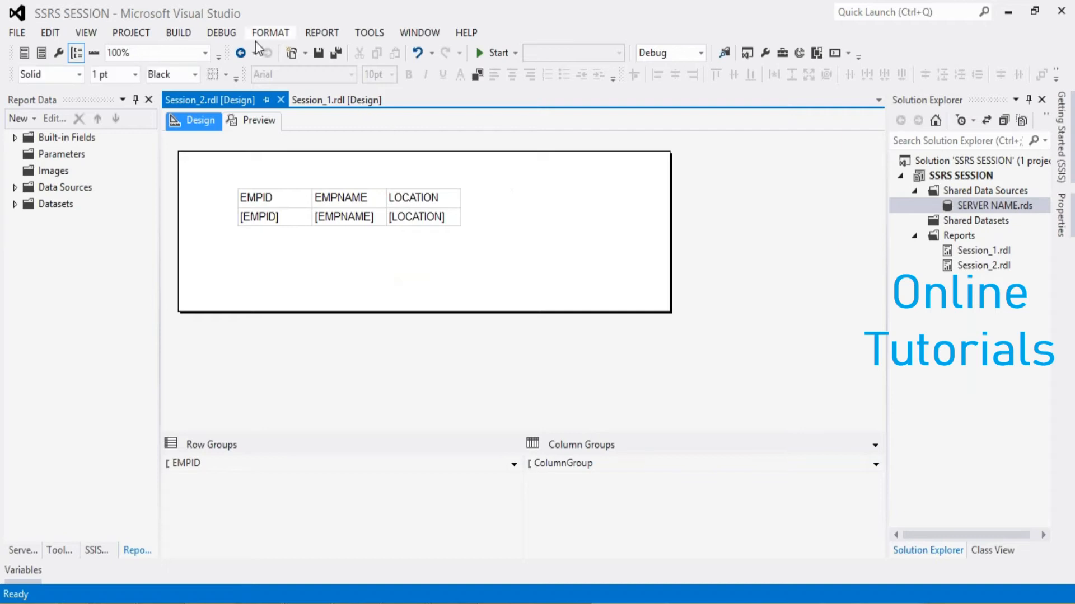
pyautogui.click(255, 127)
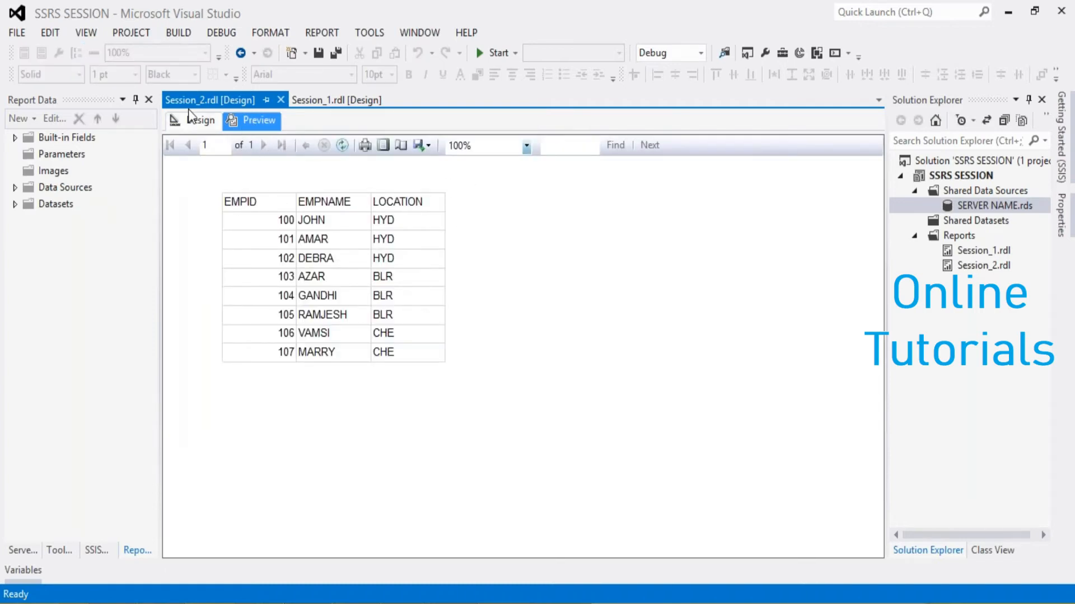
pyautogui.click(197, 122)
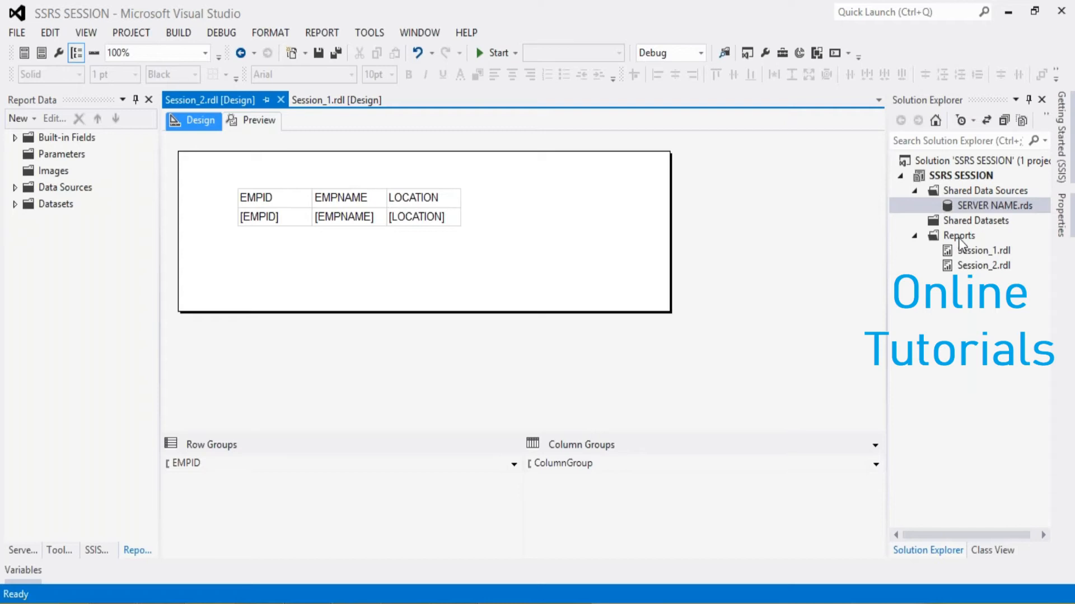
# Add a new empty report named Session_2.1.rdl to the project's Reports folder
pyautogui.moveTo(909, 264)
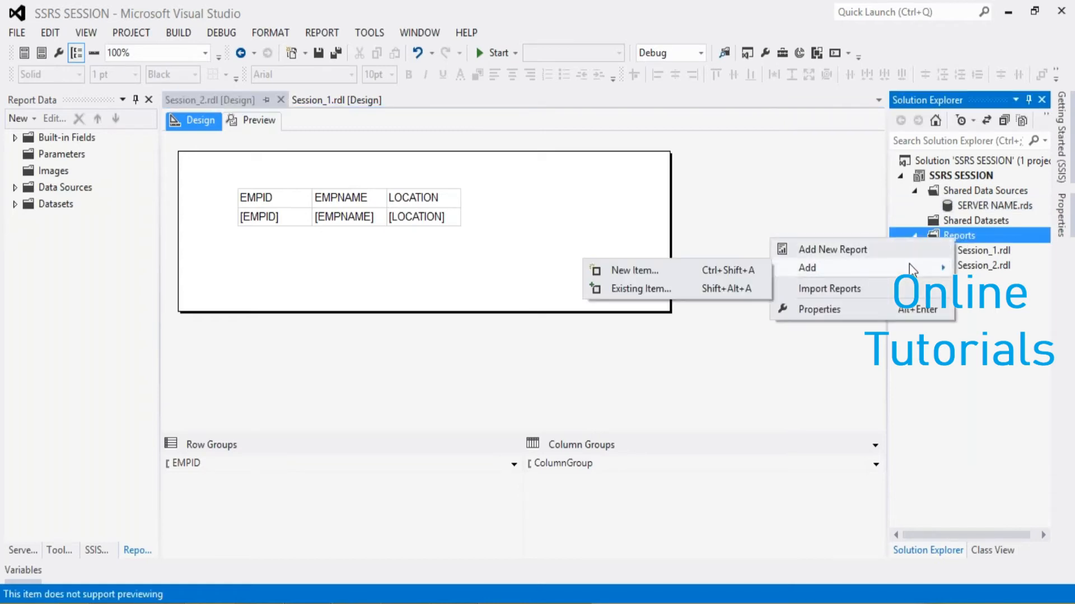
pyautogui.click(704, 273)
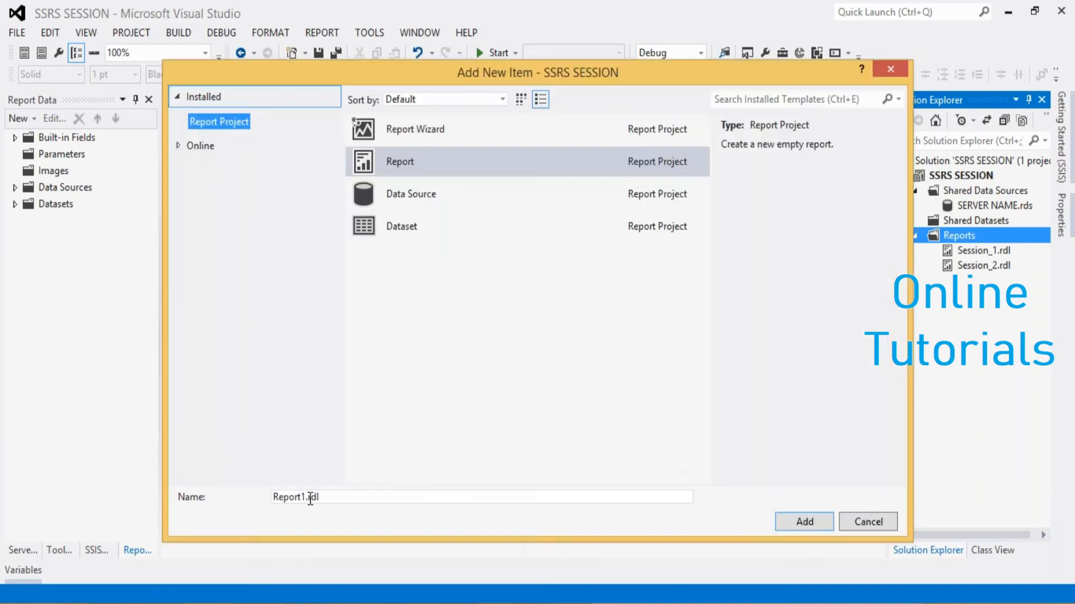
pyautogui.moveTo(307, 497); pyautogui.dragTo(272, 497)
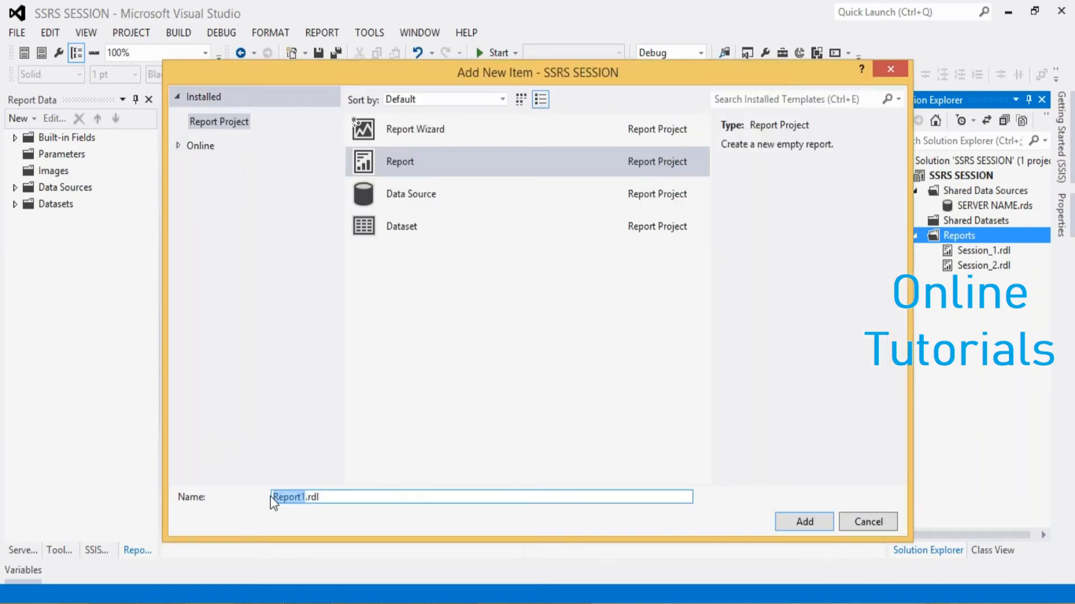
pyautogui.write('Session_2.1')
pyautogui.click(787, 530)
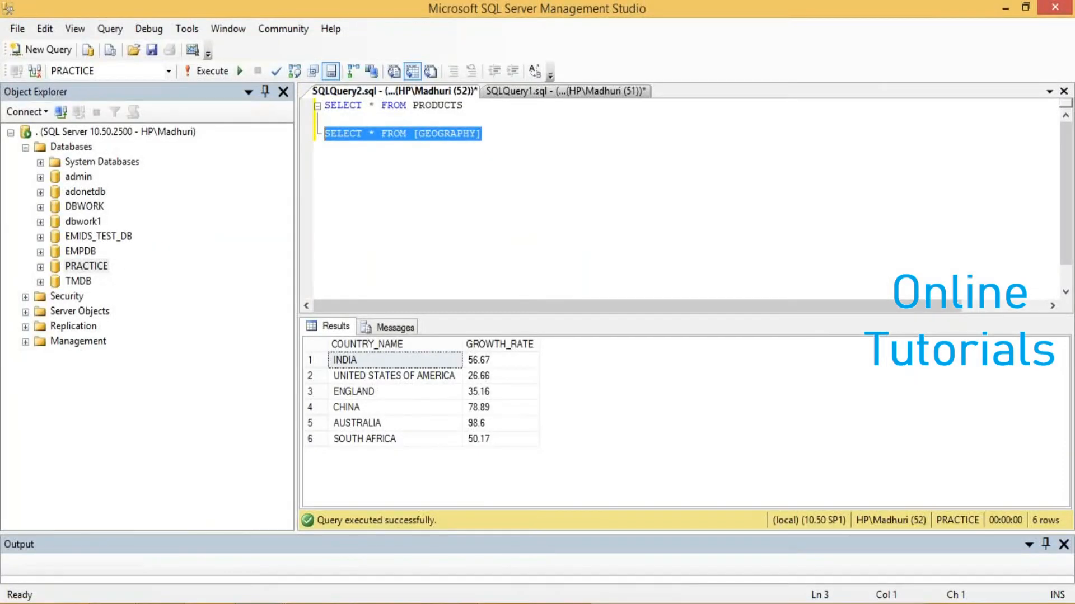
# In SQL Server Management Studio, close the SQLQuery1.sql query without saving its changes
pyautogui.click(512, 92)
pyautogui.hotkey('ctrl', 'F4')
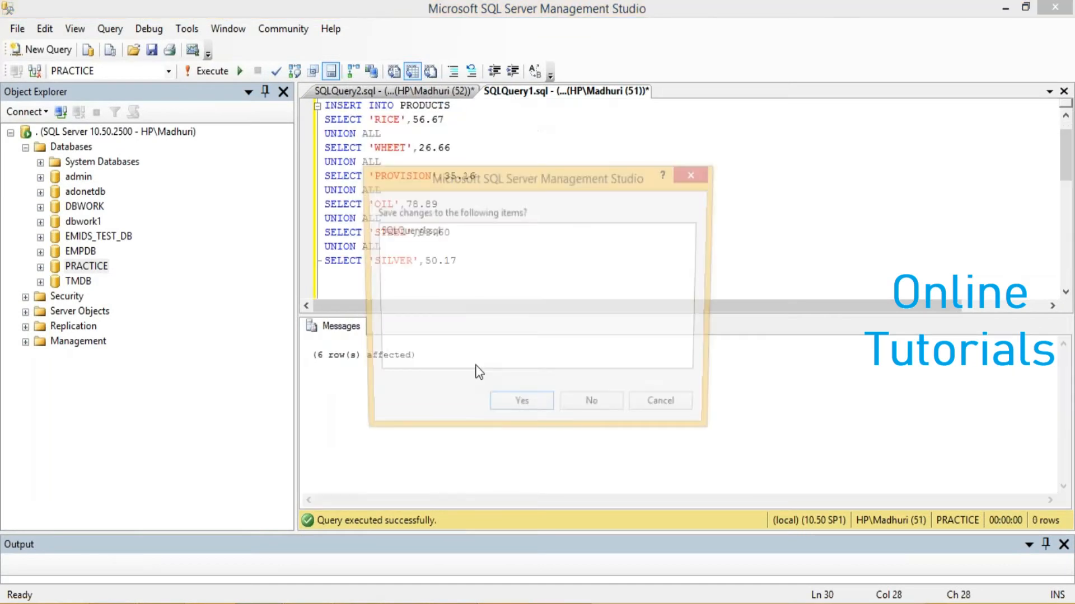
pyautogui.click(594, 402)
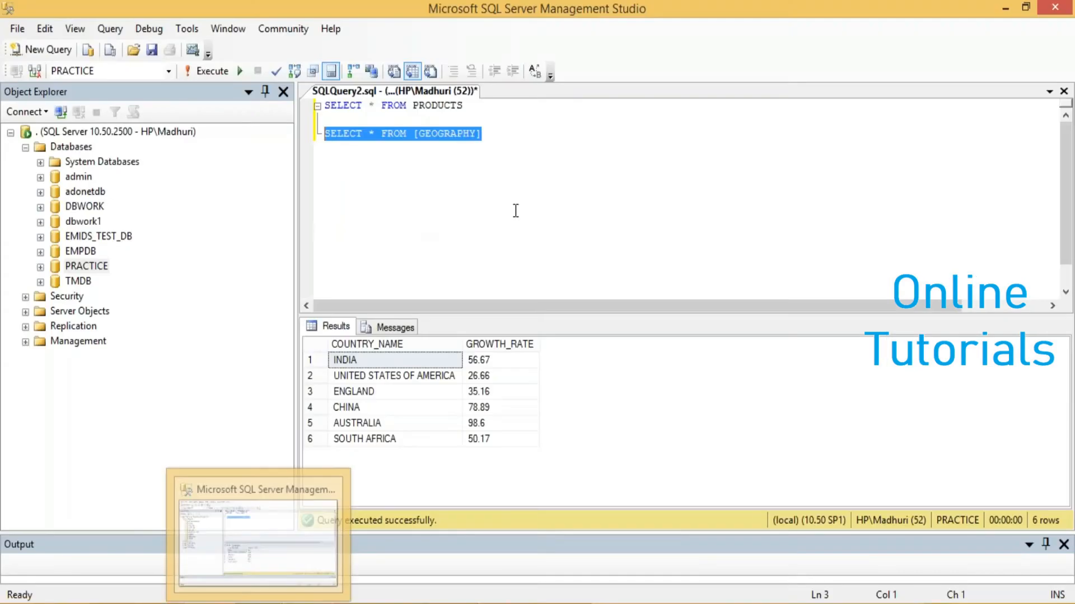
# Run only SELECT * FROM PRODUCTS from SQLQuery2.sql and enlarge the results area to view all returned rows
pyautogui.click(492, 106)
pyautogui.moveTo(492, 106); pyautogui.dragTo(322, 104)
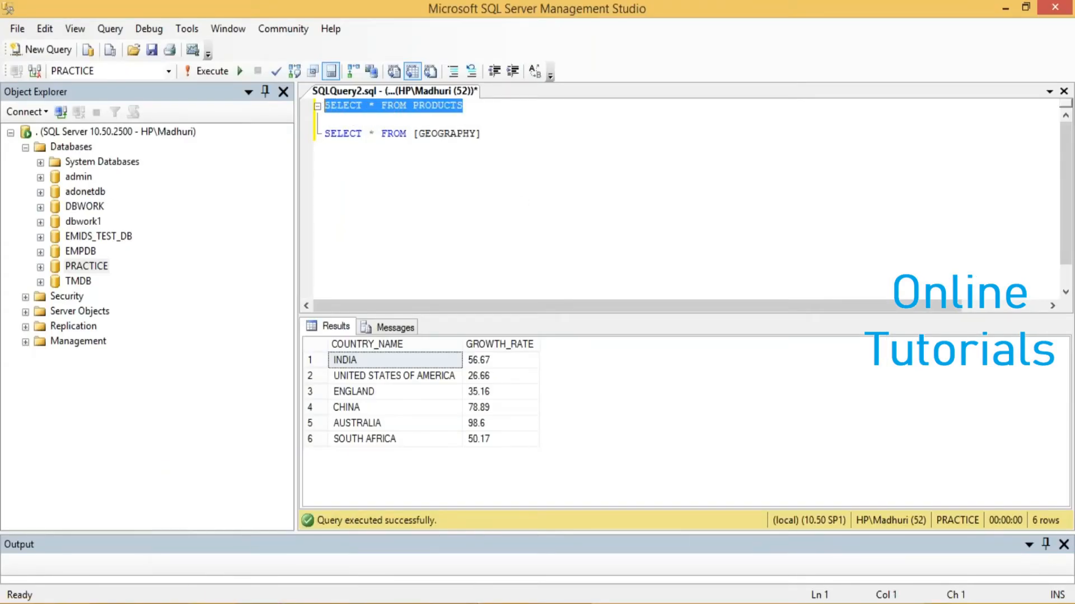
pyautogui.click(211, 77)
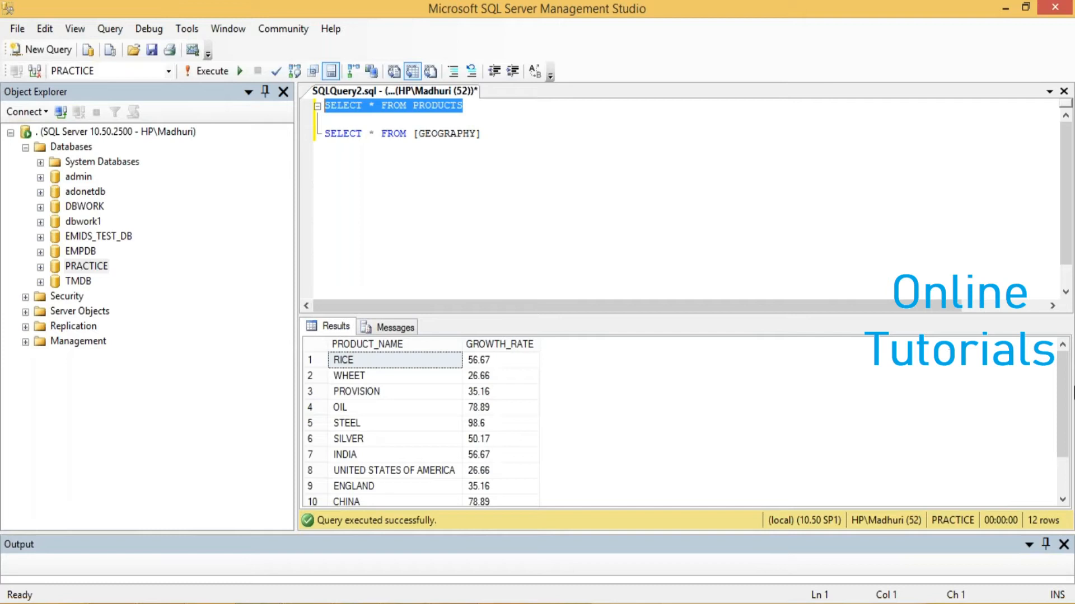
pyautogui.moveTo(1062, 407)
pyautogui.mouseDown()
pyautogui.moveTo(1062, 431)
pyautogui.moveTo(1062, 392)
pyautogui.mouseUp()
pyautogui.moveTo(597, 315); pyautogui.dragTo(583, 193)
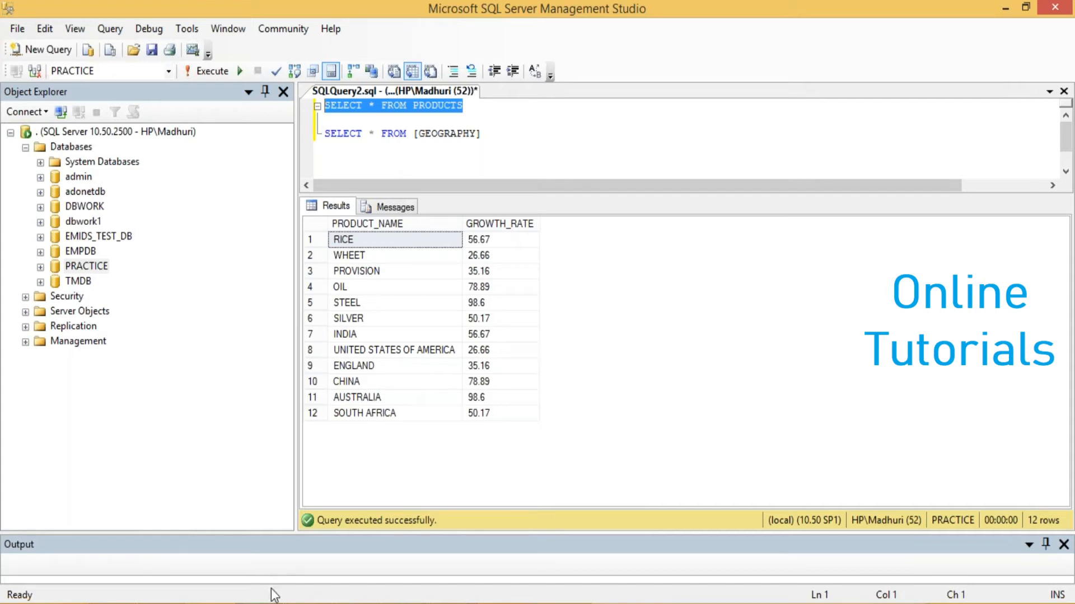
# Switch to the SSRS SESSION project in Visual Studio and start a new data source named DS2 for the Session_2.1 report
pyautogui.moveTo(307, 603)
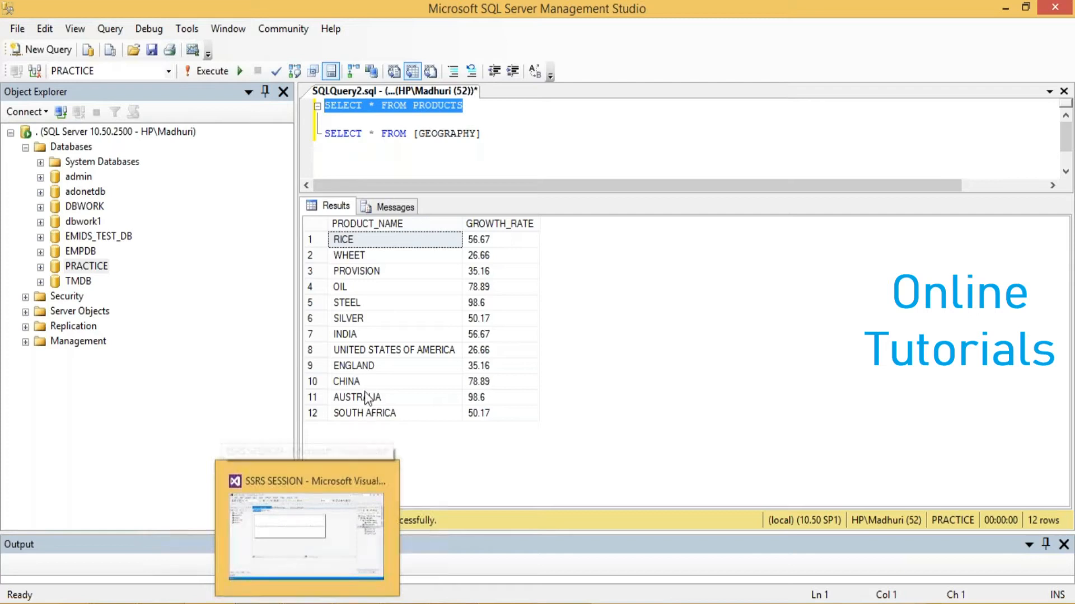
pyautogui.click(477, 479)
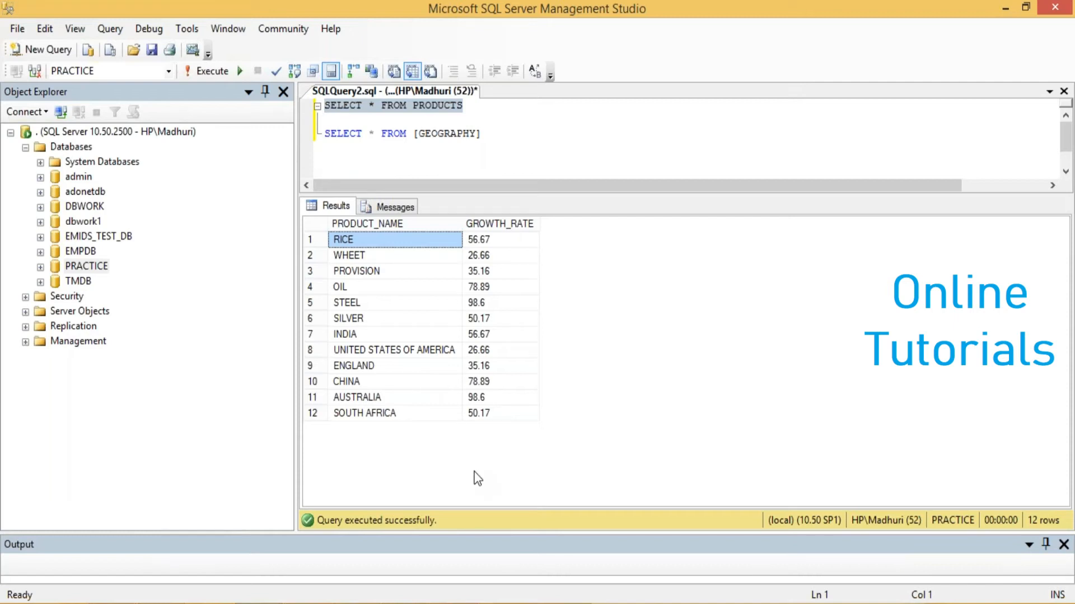
pyautogui.click(346, 603)
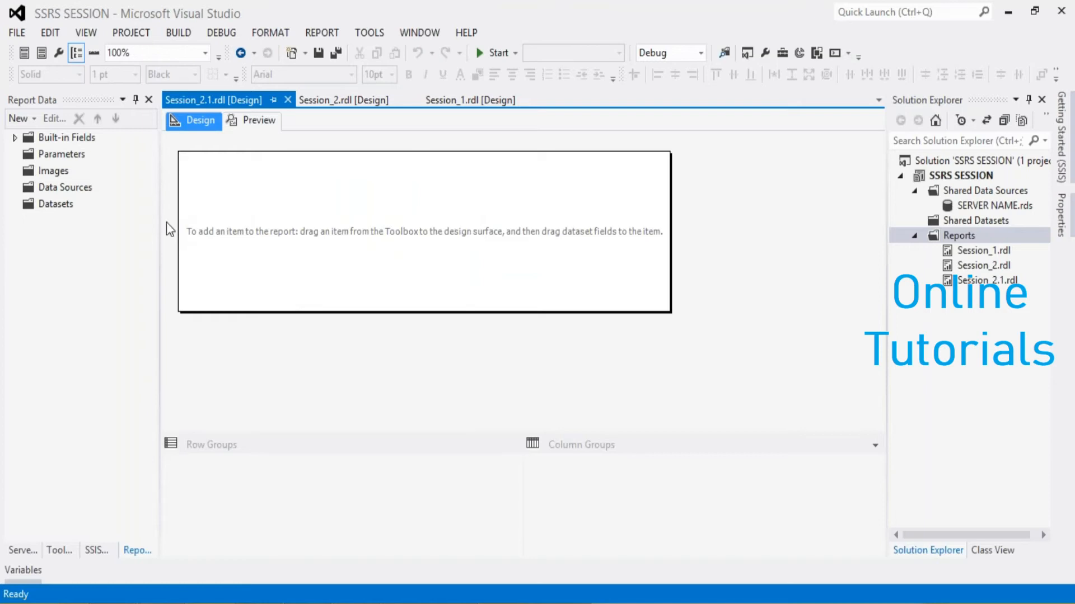
pyautogui.rightClick(81, 193)
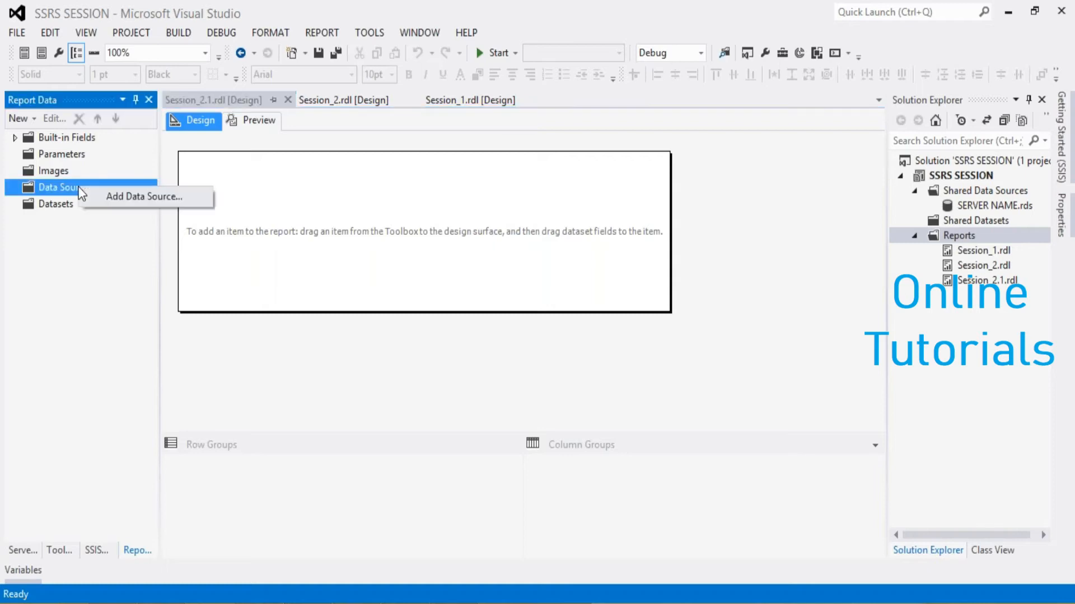
pyautogui.click(116, 198)
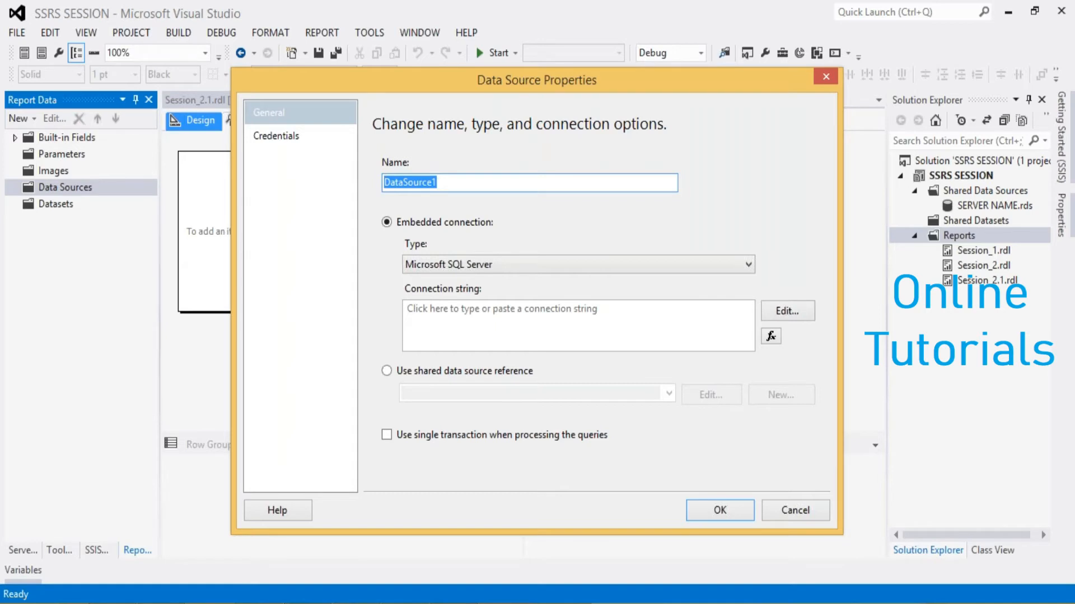
pyautogui.write('ds2')
pyautogui.press('BackSpace')
pyautogui.press('BackSpace')
pyautogui.press('BackSpace')
pyautogui.write('DS2')
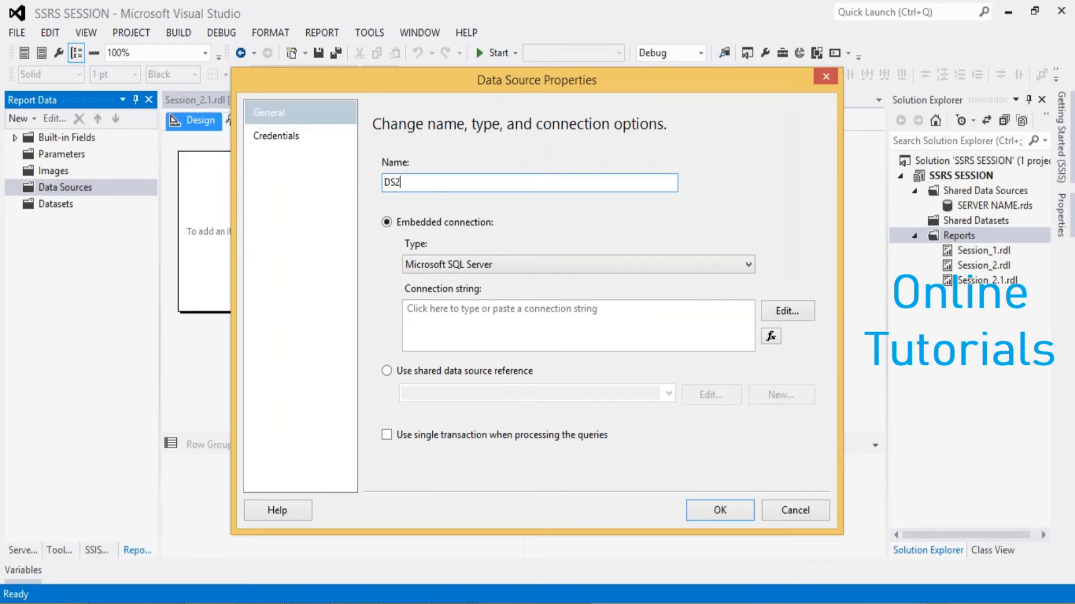
# Make DS2 use the shared data source reference SERVER NAME, check its credentials settings, and create the data source
pyautogui.click(386, 371)
pyautogui.click(669, 394)
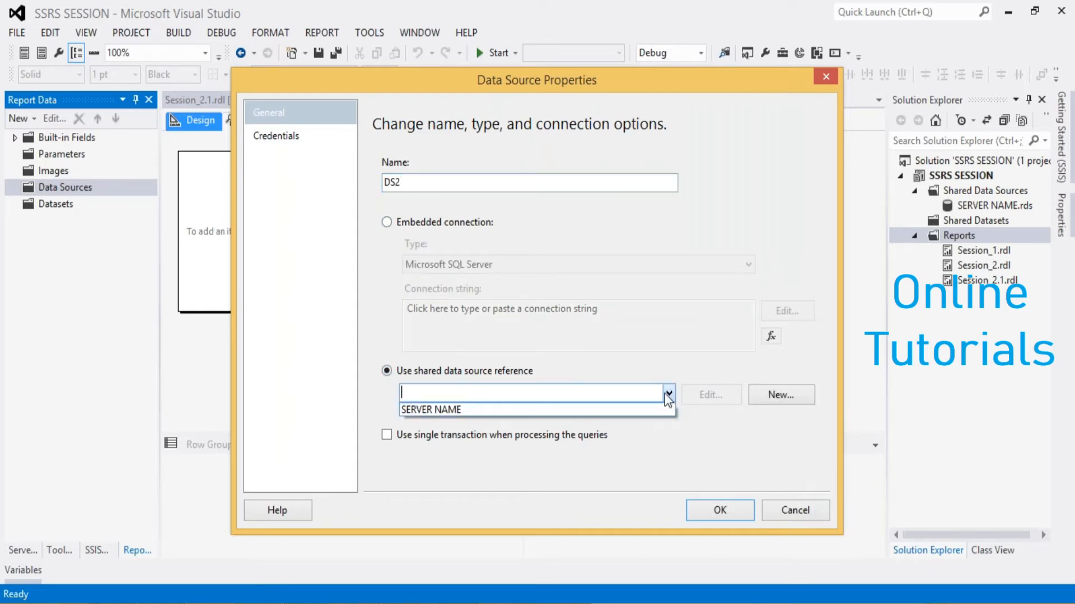
pyautogui.click(641, 409)
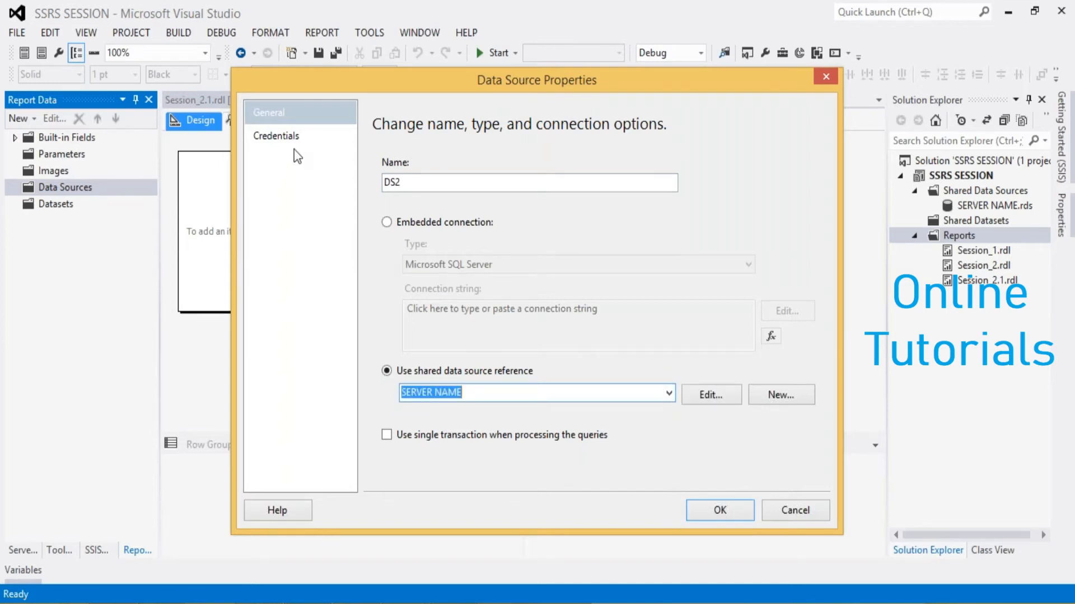
pyautogui.click(281, 138)
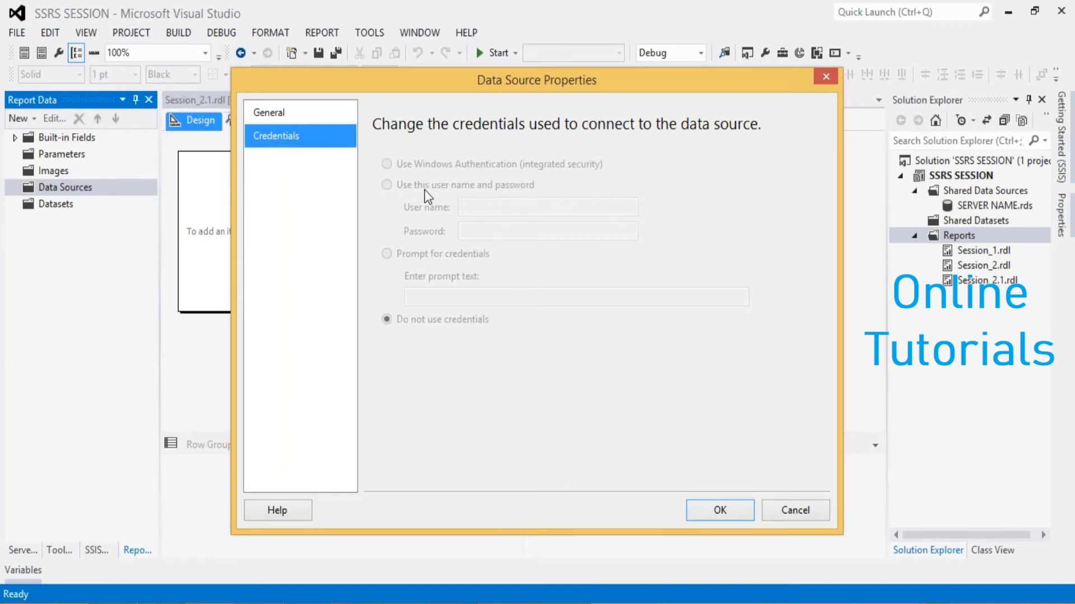
pyautogui.click(260, 106)
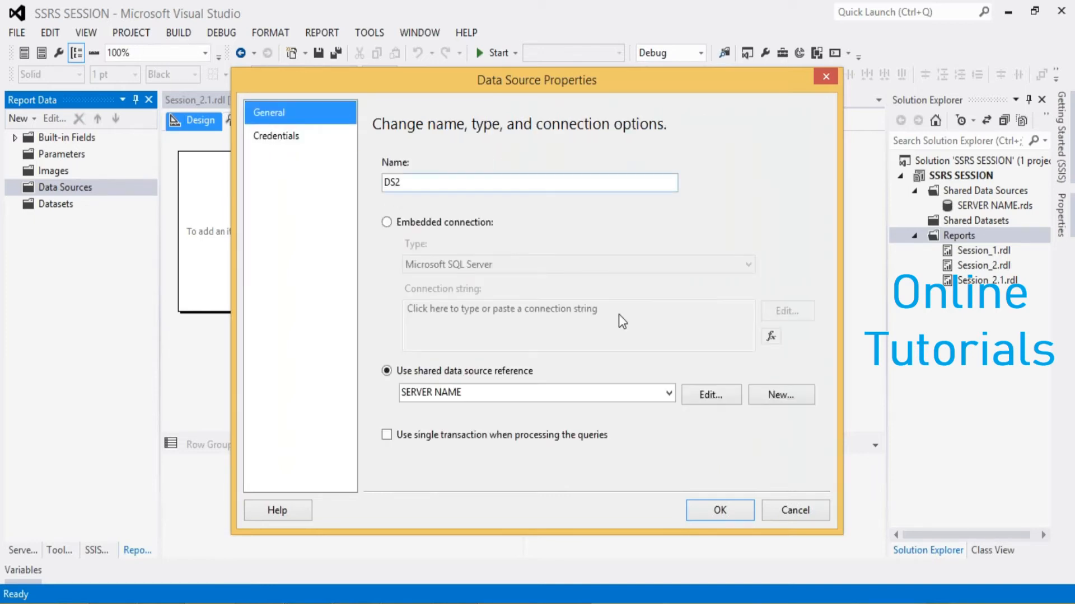
pyautogui.click(719, 511)
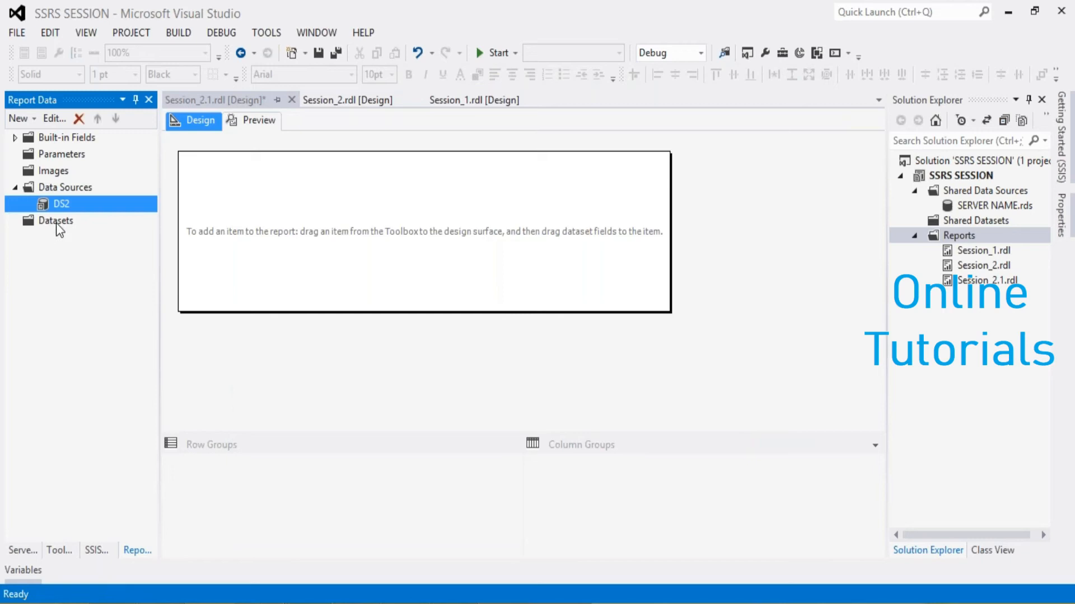
# Start a new dataset embedded in the report, using DS2 as its data source
pyautogui.rightClick(59, 226)
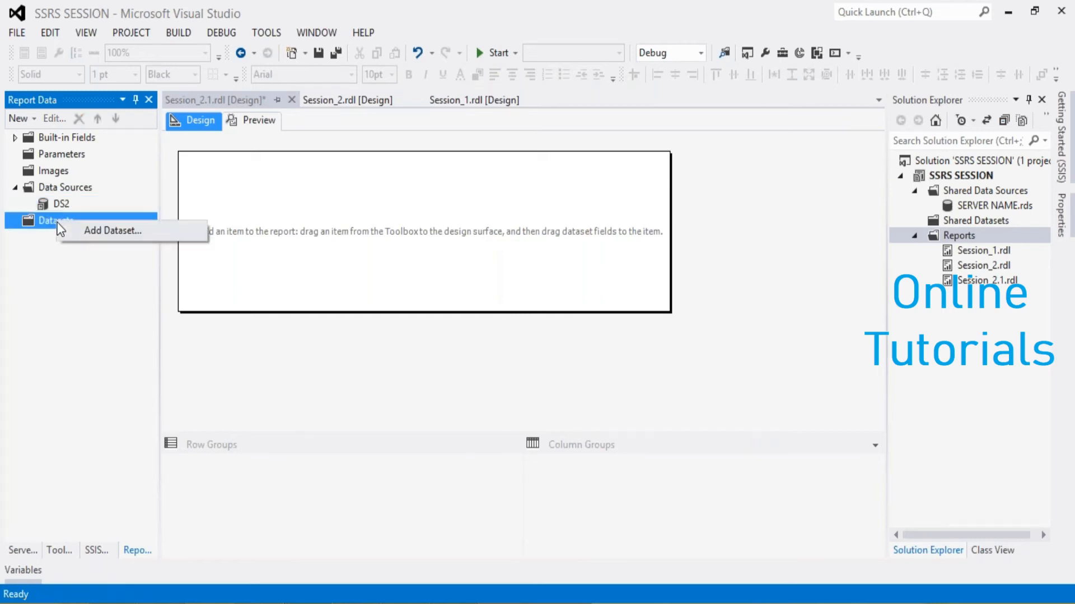
pyautogui.click(98, 232)
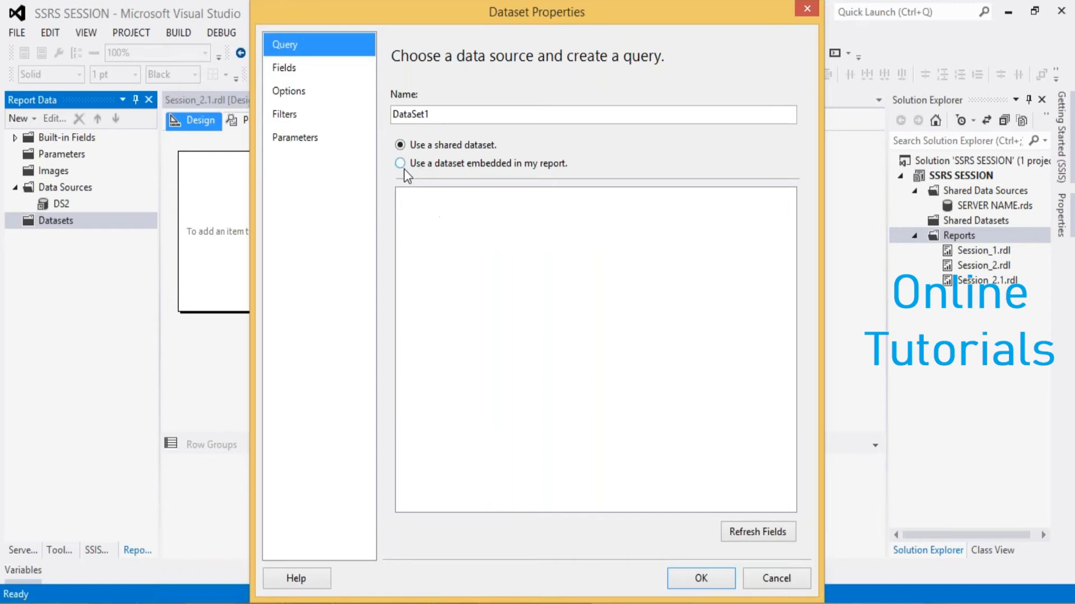
pyautogui.click(401, 164)
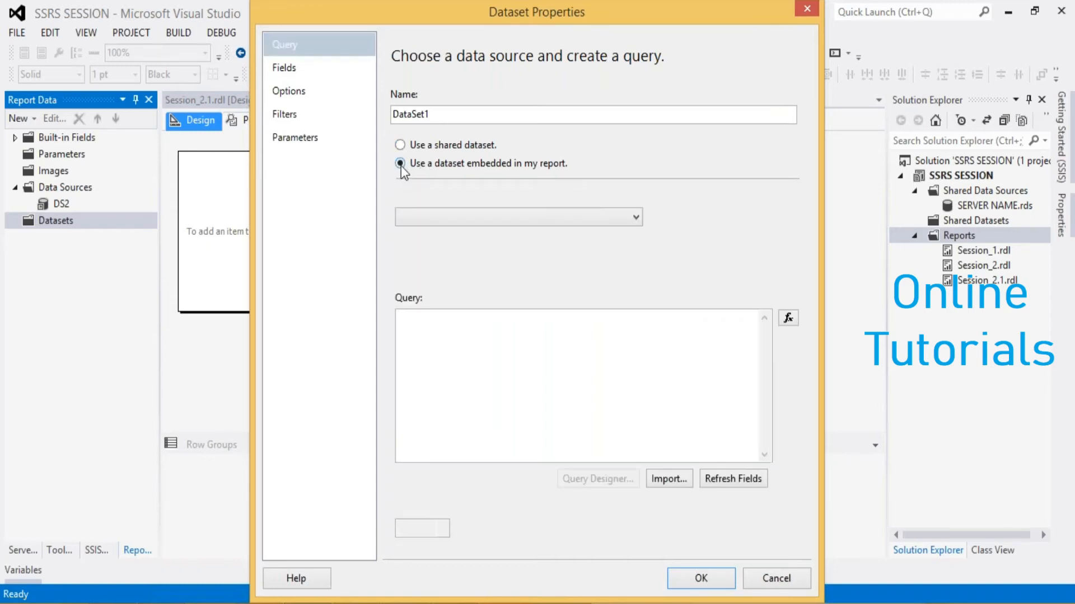
pyautogui.click(575, 220)
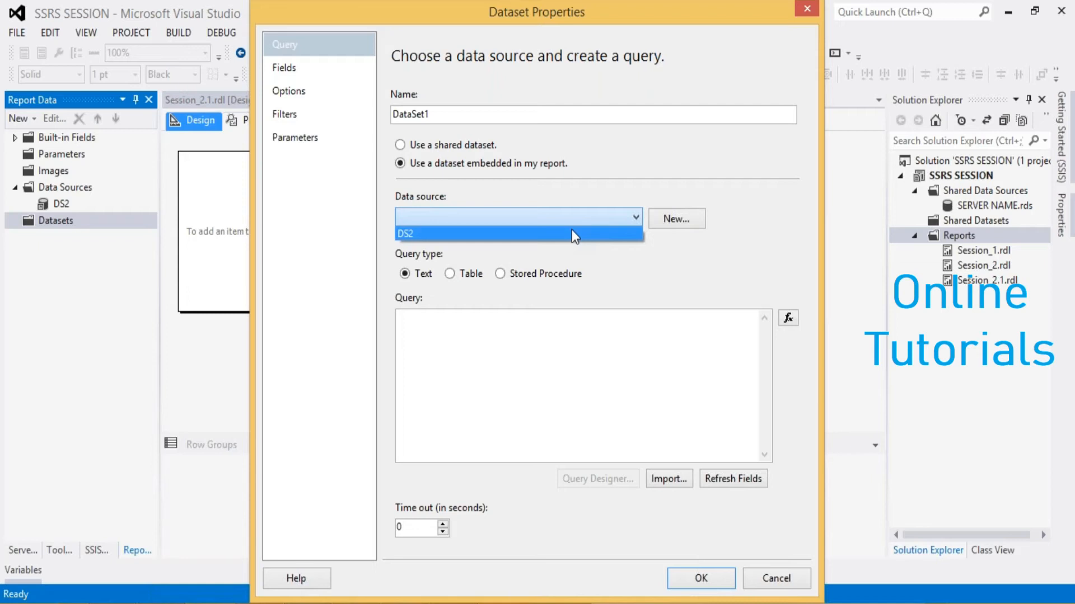
pyautogui.click(572, 231)
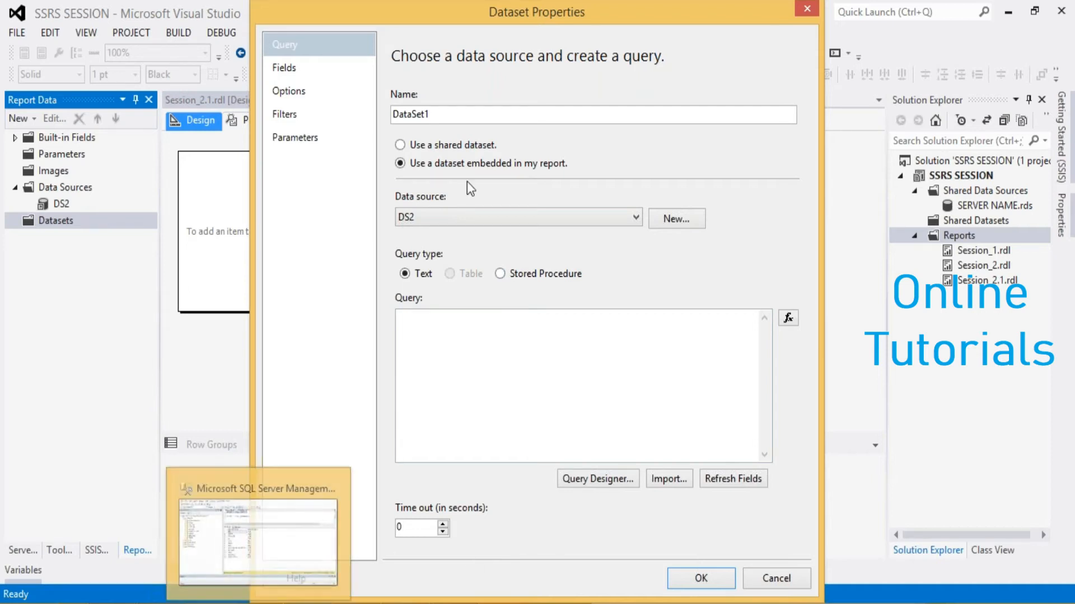
# Name the dataset PRODUCTS, copying the table name from the query in SQL Server Management Studio
pyautogui.moveTo(451, 113); pyautogui.dragTo(363, 119)
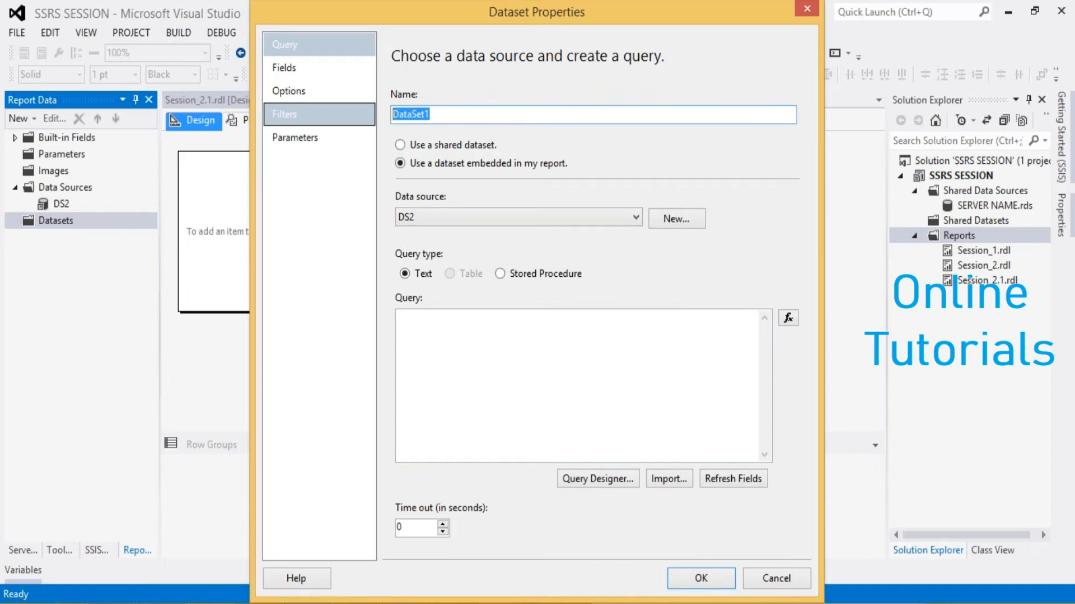
pyautogui.click(264, 601)
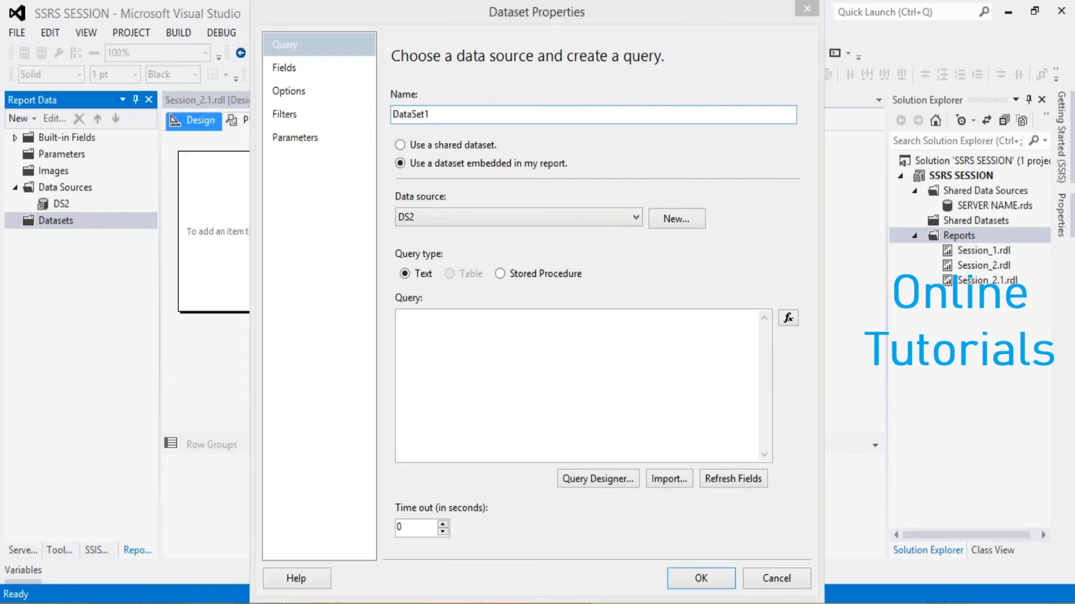
pyautogui.doubleClick(431, 105)
pyautogui.hotkey('ctrl', 'c')
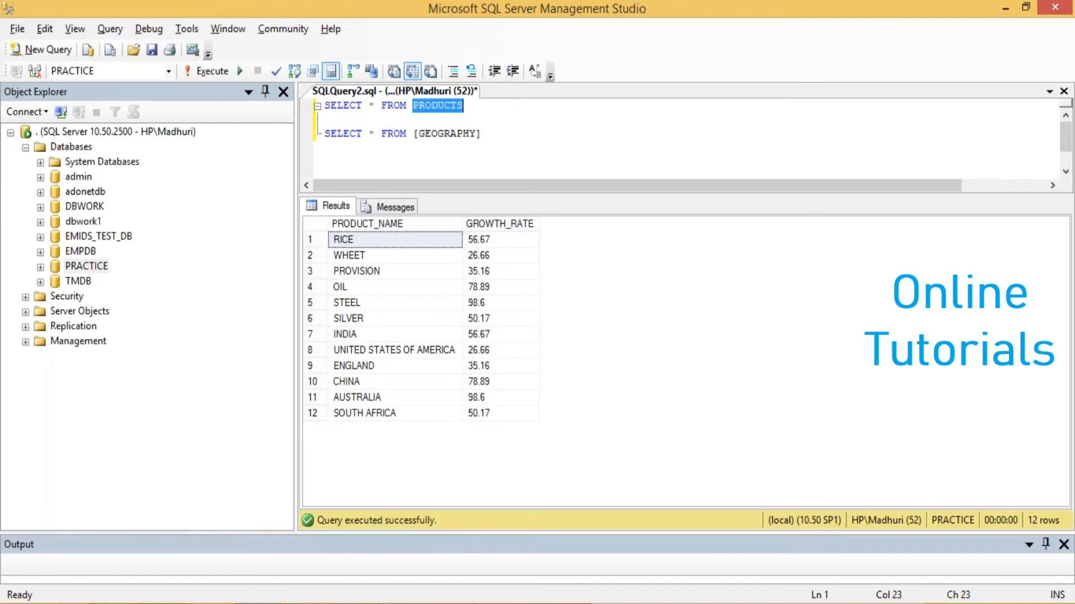
pyautogui.hotkey('alt', 'Tab')
pyautogui.hotkey('ctrl', 'v')
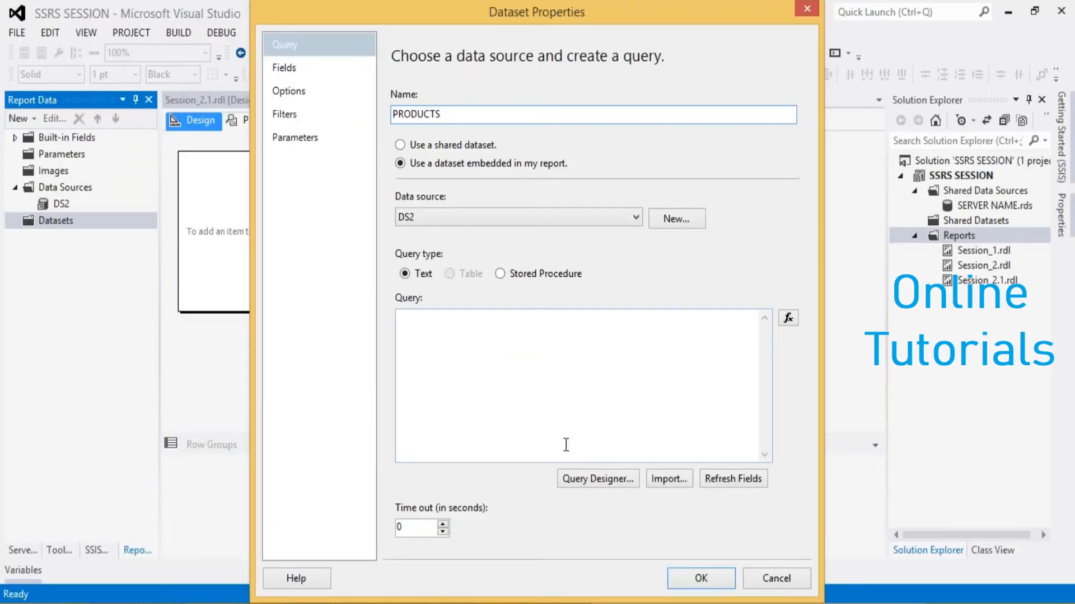
# Open the Query Designer for the PRODUCTS dataset and bring up the list of tables that can be added
pyautogui.click(577, 491)
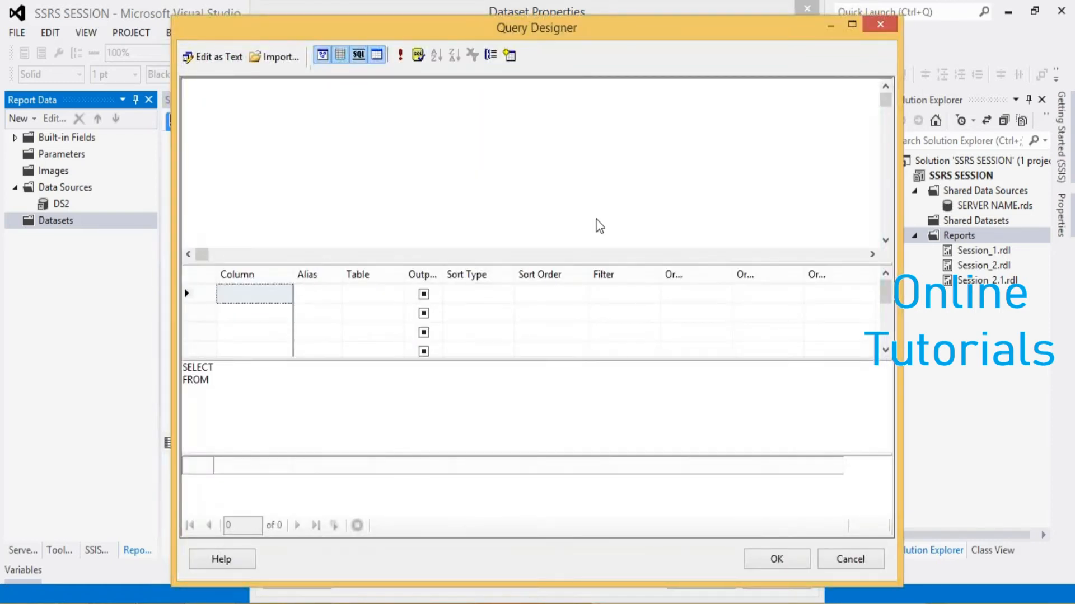
pyautogui.click(510, 55)
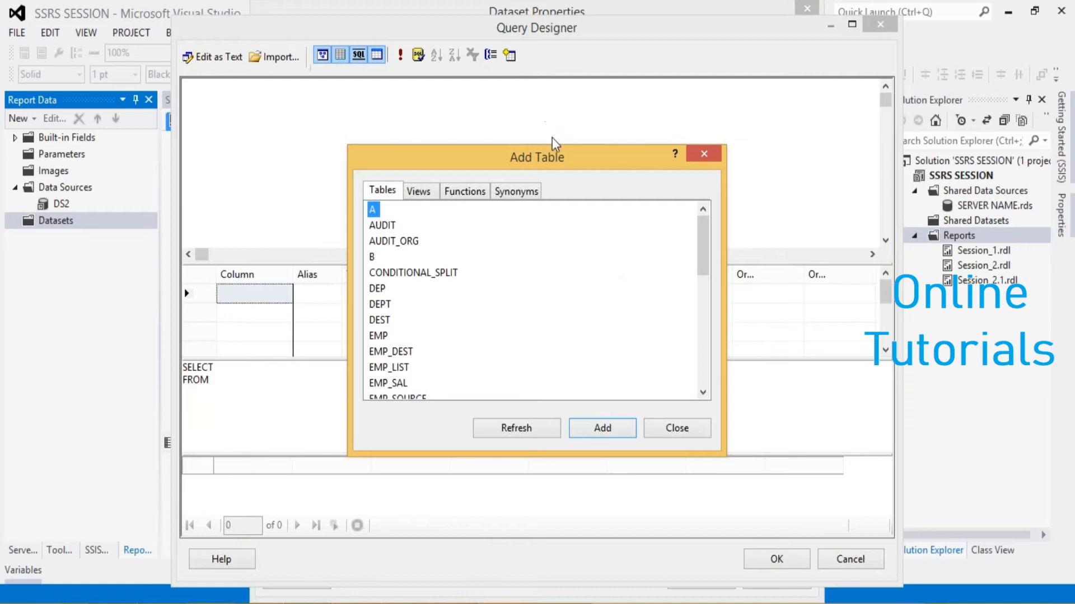
pyautogui.moveTo(710, 248); pyautogui.dragTo(711, 355)
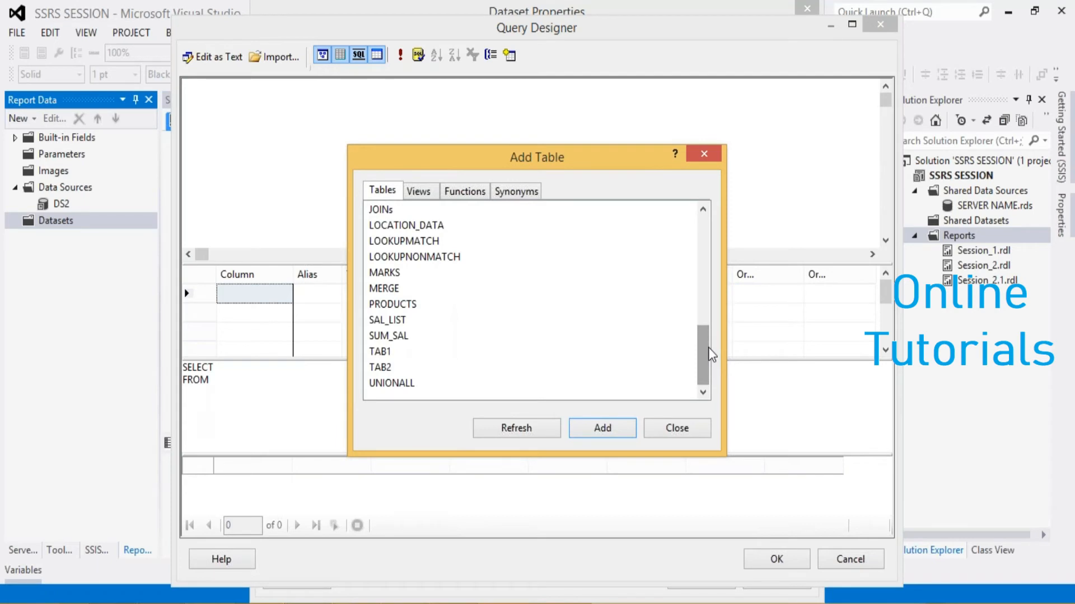
pyautogui.moveTo(711, 355); pyautogui.dragTo(706, 353)
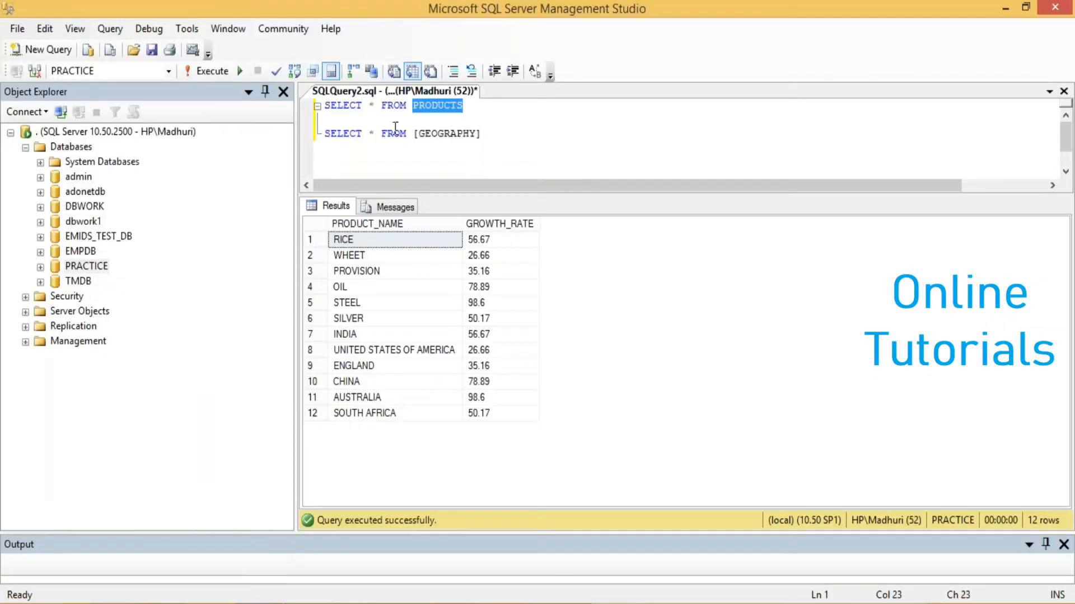
# In SQL Server Management Studio, comment out the SELECT * FROM [GEOGRAPHY] line in SQLQuery2.sql
pyautogui.click(466, 134)
pyautogui.click(454, 71)
pyautogui.click(207, 69)
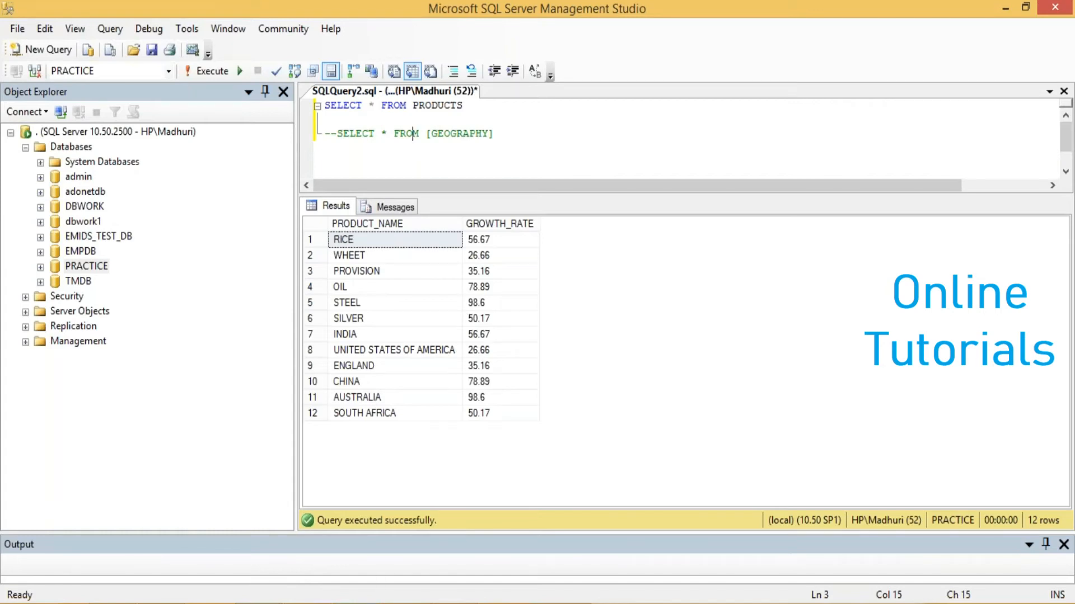
# Return to Visual Studio and add the PRODUCTS table to the dataset query
pyautogui.moveTo(306, 603)
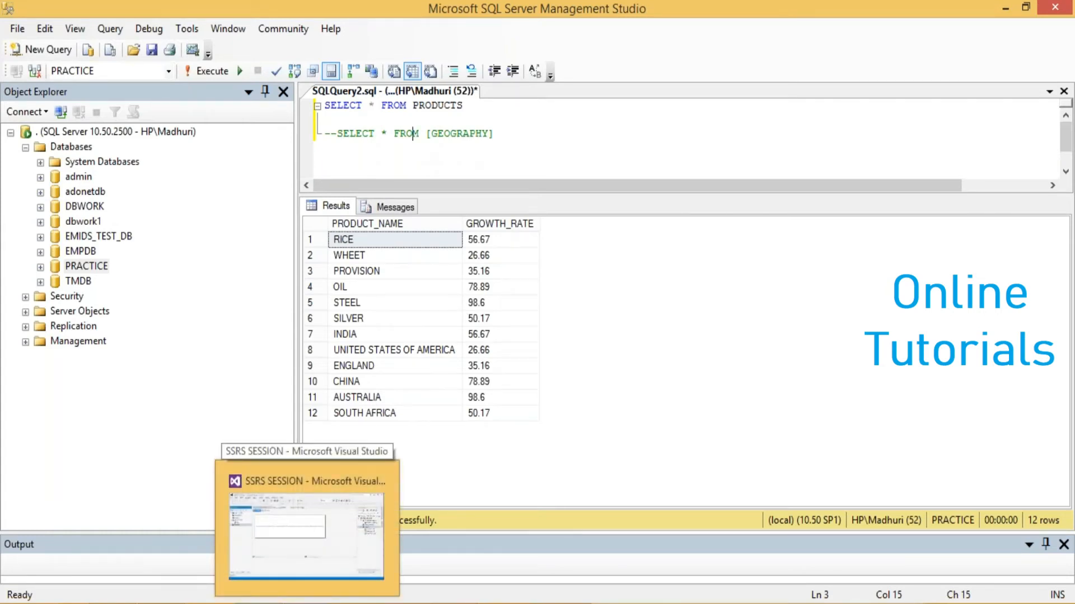
pyautogui.click(307, 534)
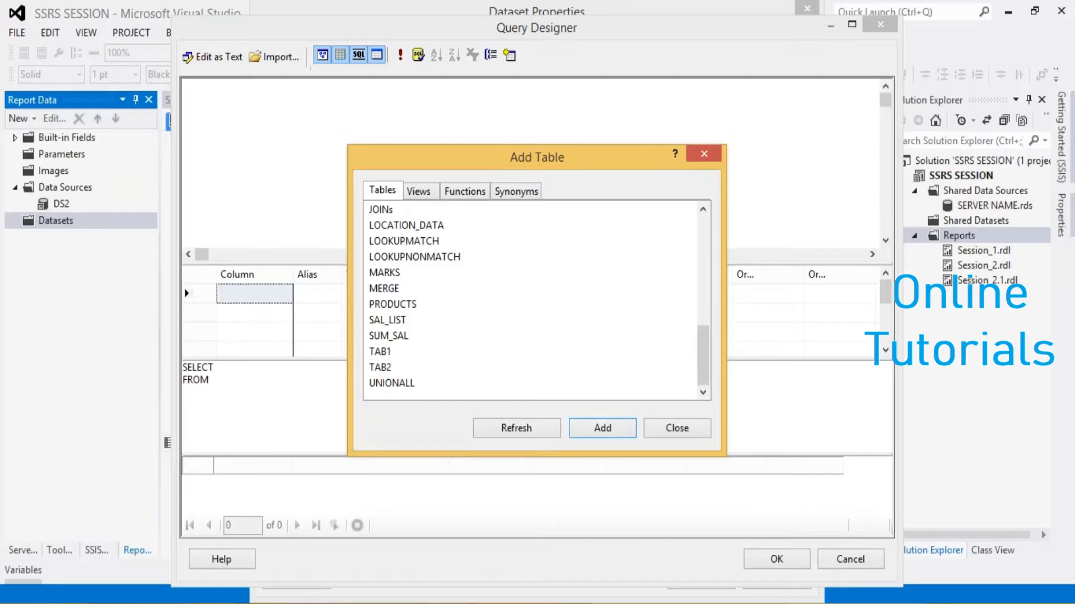
pyautogui.click(407, 306)
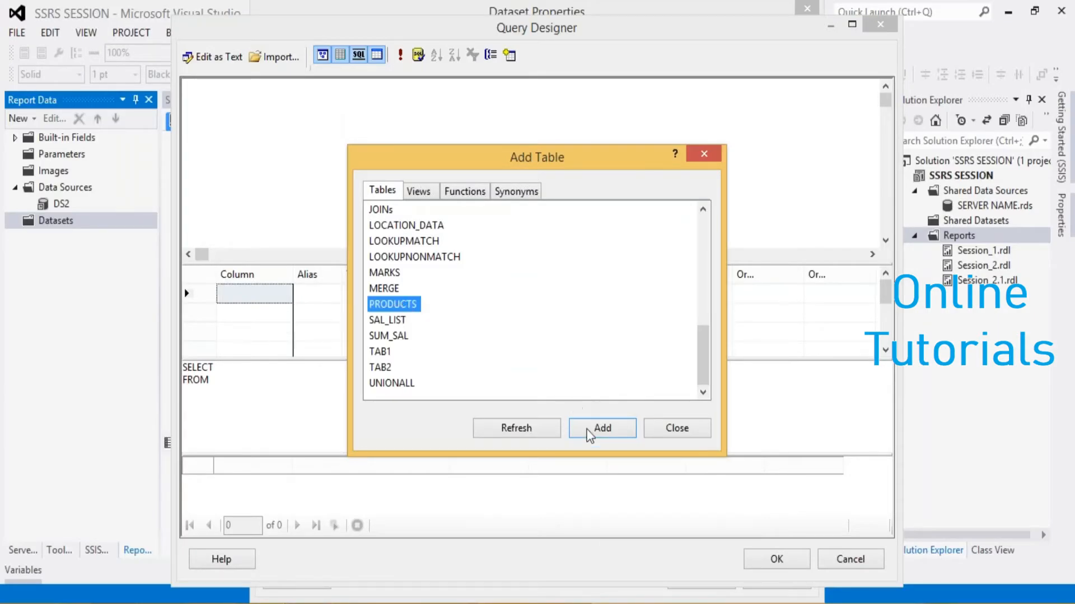
pyautogui.click(603, 434)
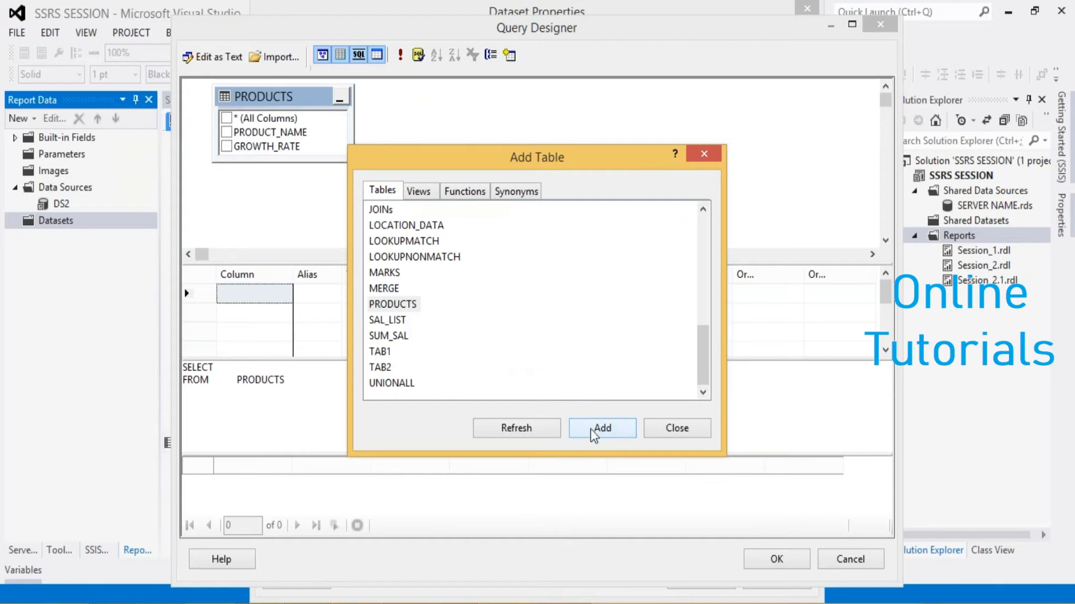
pyautogui.click(674, 430)
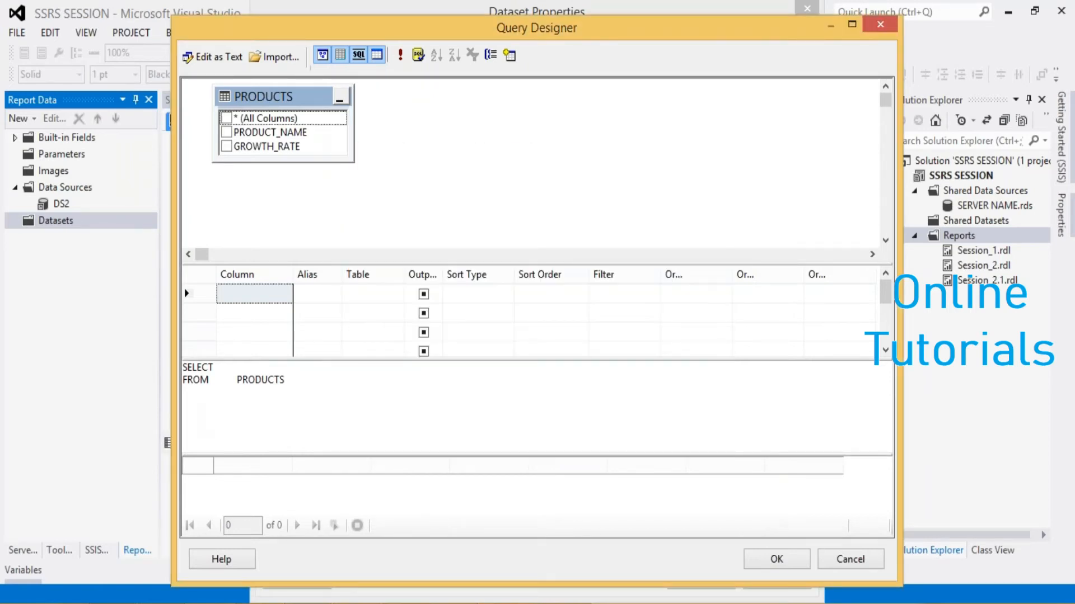
# Include the PRODUCT_NAME and GROWTH_RATE columns in the query output, enlarging the PRODUCTS table box and the column grid
pyautogui.moveTo(353, 162); pyautogui.dragTo(357, 200)
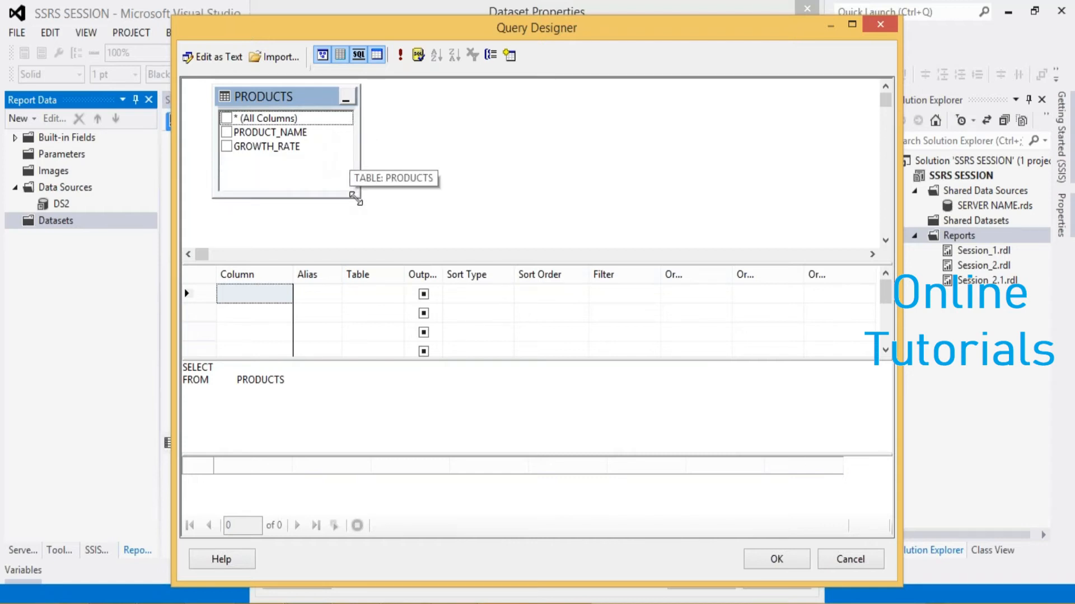
pyautogui.click(227, 134)
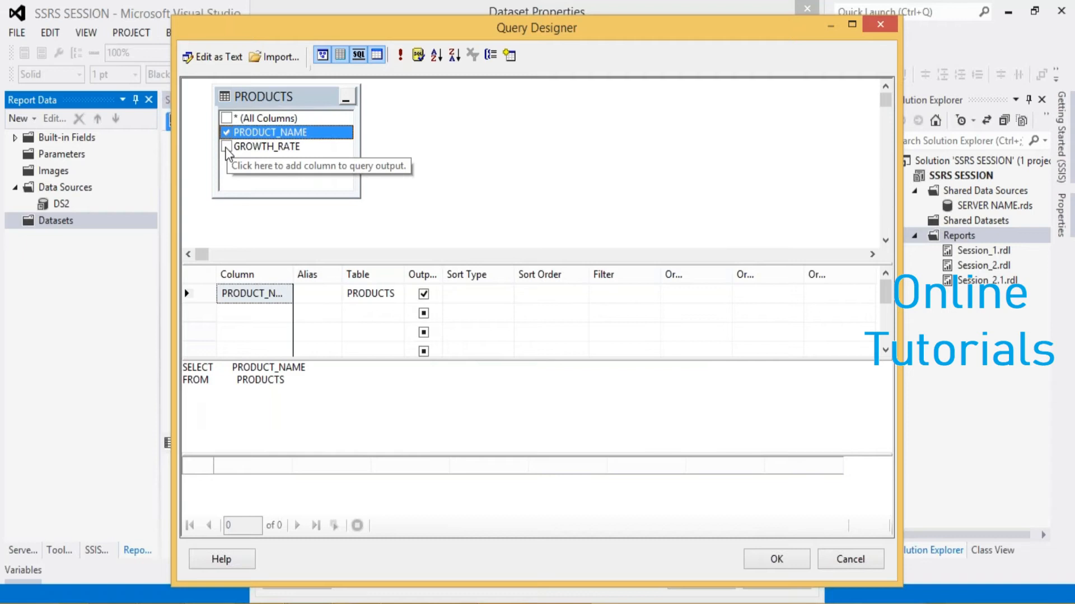
pyautogui.click(226, 147)
pyautogui.moveTo(383, 262); pyautogui.dragTo(386, 229)
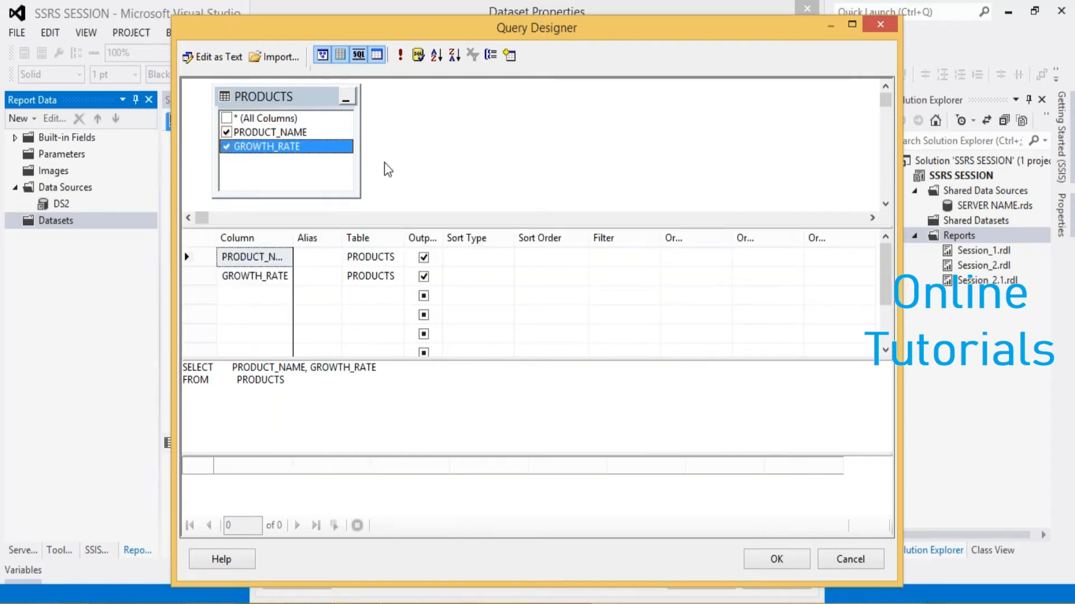
# Run the PRODUCTS query in the Query Designer and look through the returned rows to the end
pyautogui.click(401, 56)
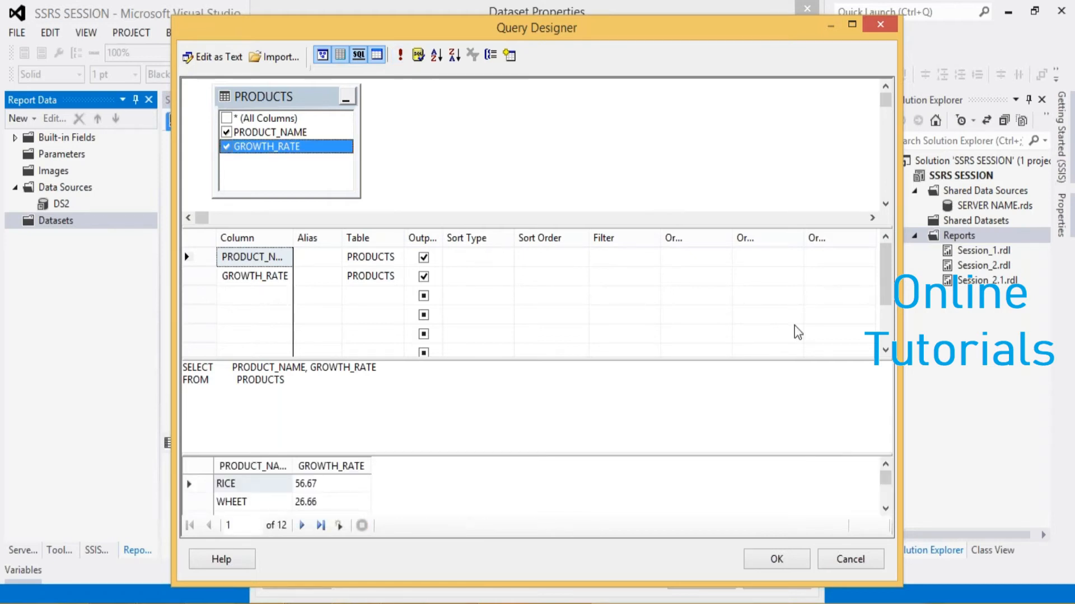
pyautogui.click(885, 483)
pyautogui.moveTo(885, 482); pyautogui.dragTo(889, 530)
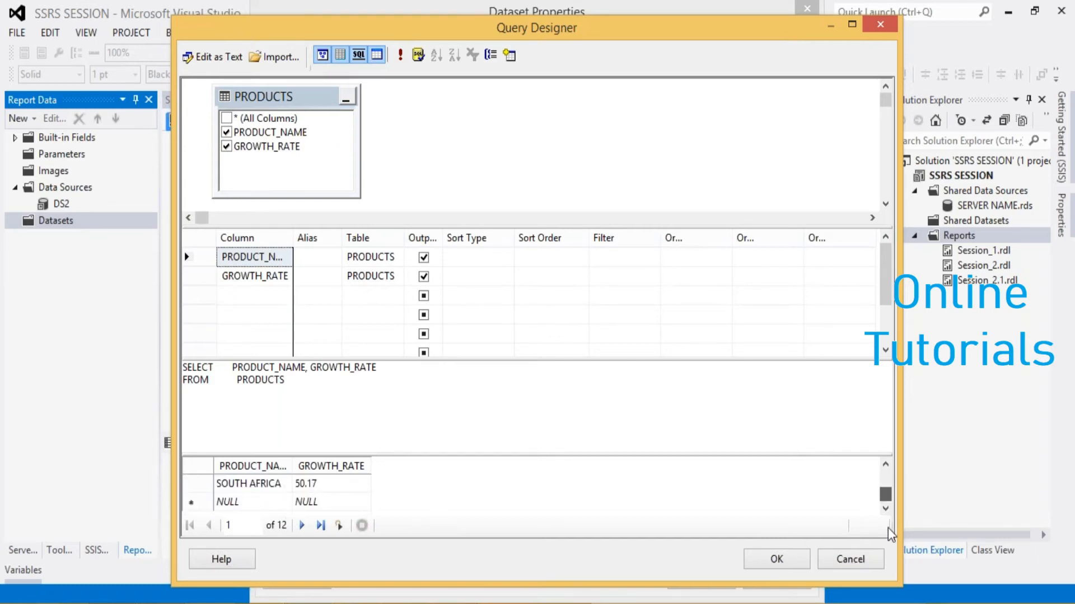
# Check the last rows of the query results and accept the PRODUCTS query into the dataset
pyautogui.click(250, 507)
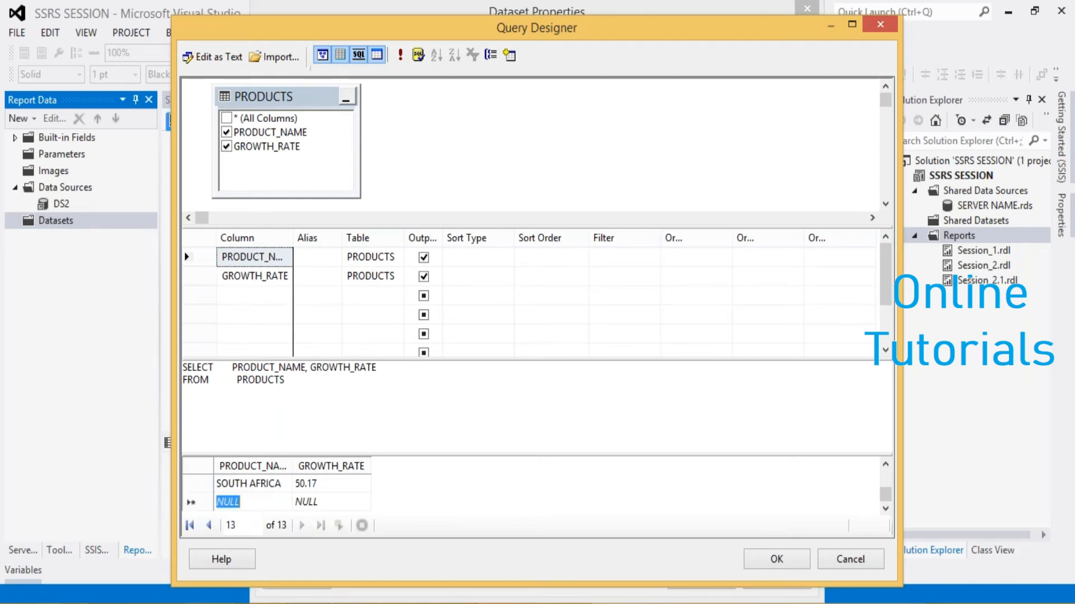
pyautogui.click(326, 502)
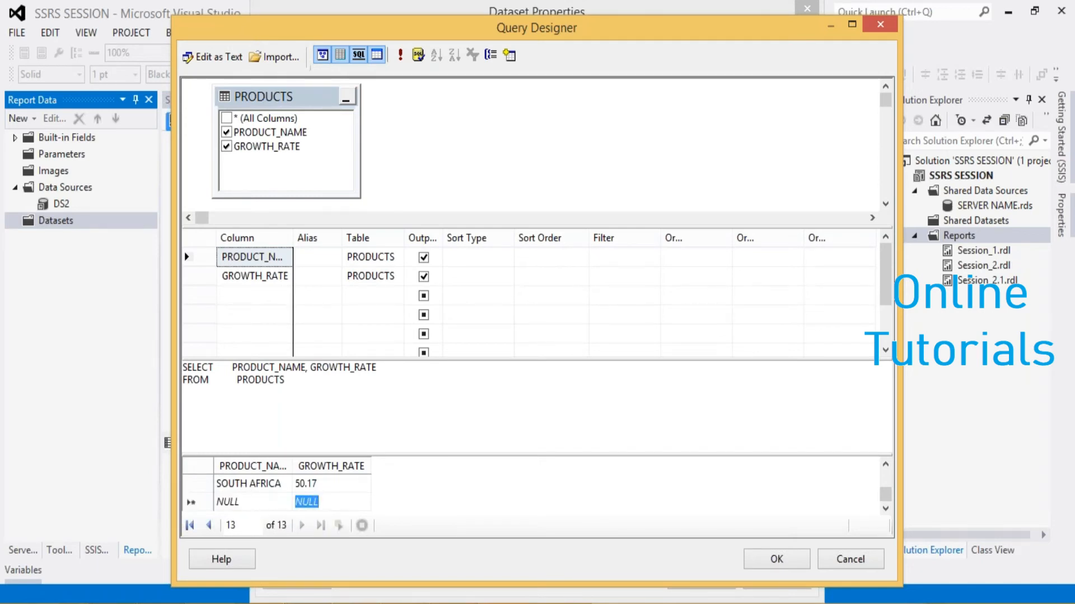
pyautogui.click(251, 486)
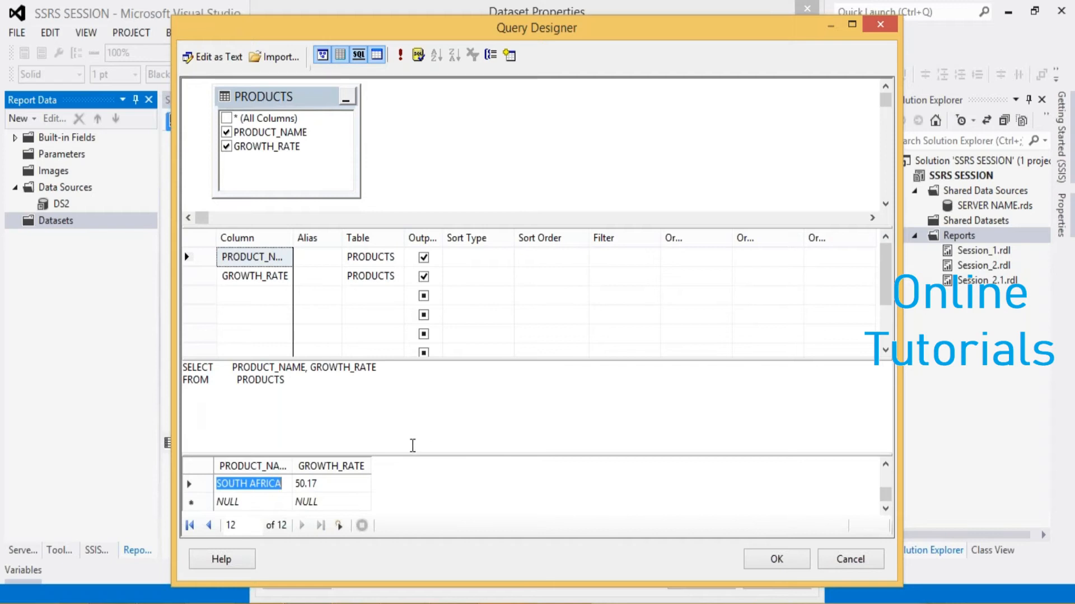
pyautogui.click(364, 380)
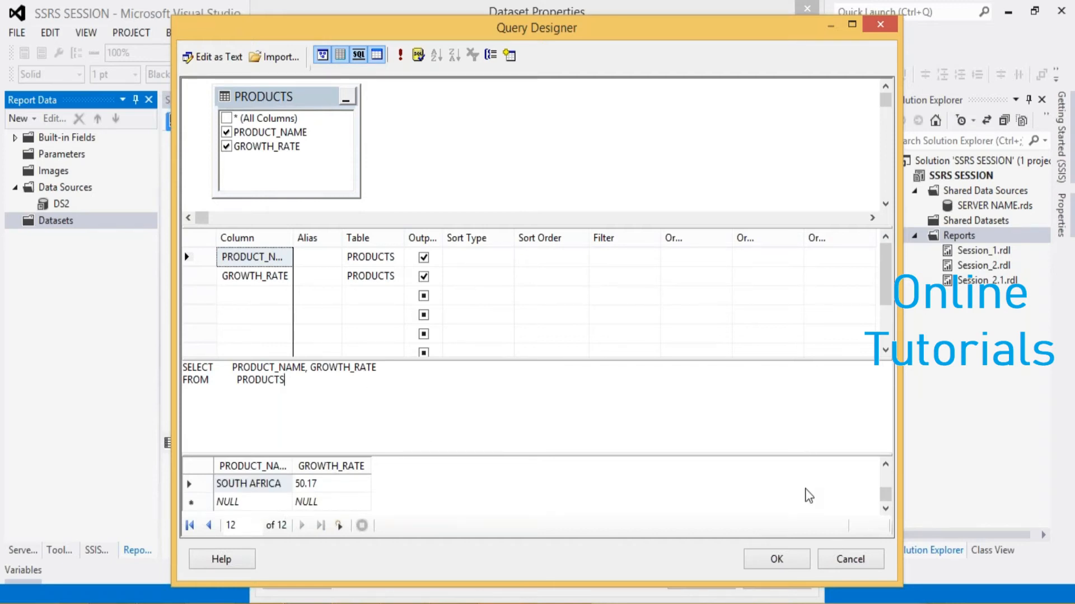
pyautogui.click(760, 566)
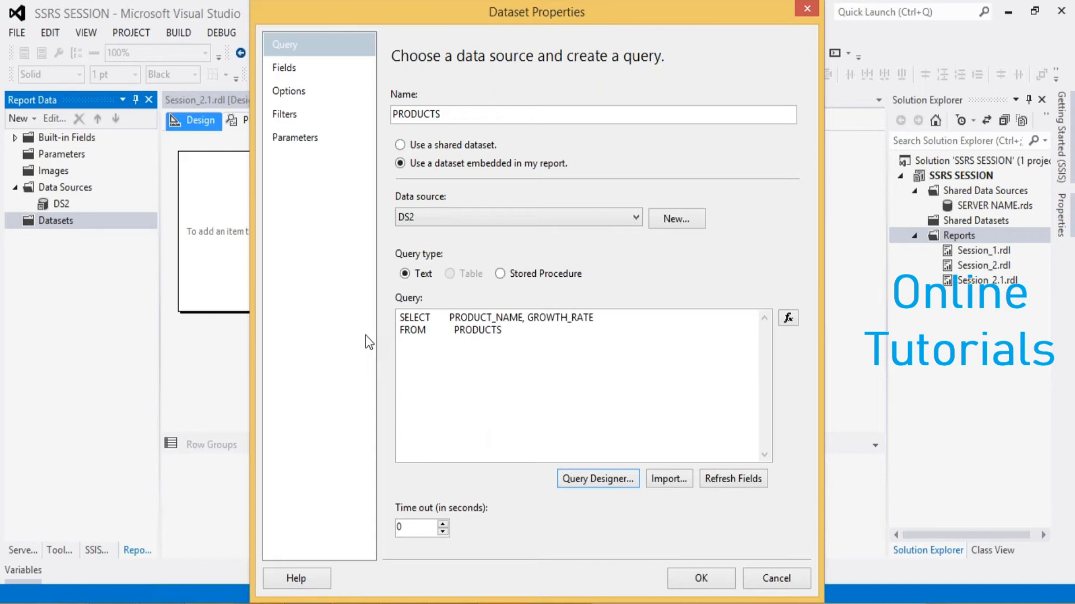
# Review the PRODUCTS dataset's query text and field mappings, and confirm the dataset on data source DS2
pyautogui.click(519, 335)
pyautogui.moveTo(515, 336); pyautogui.dragTo(392, 304)
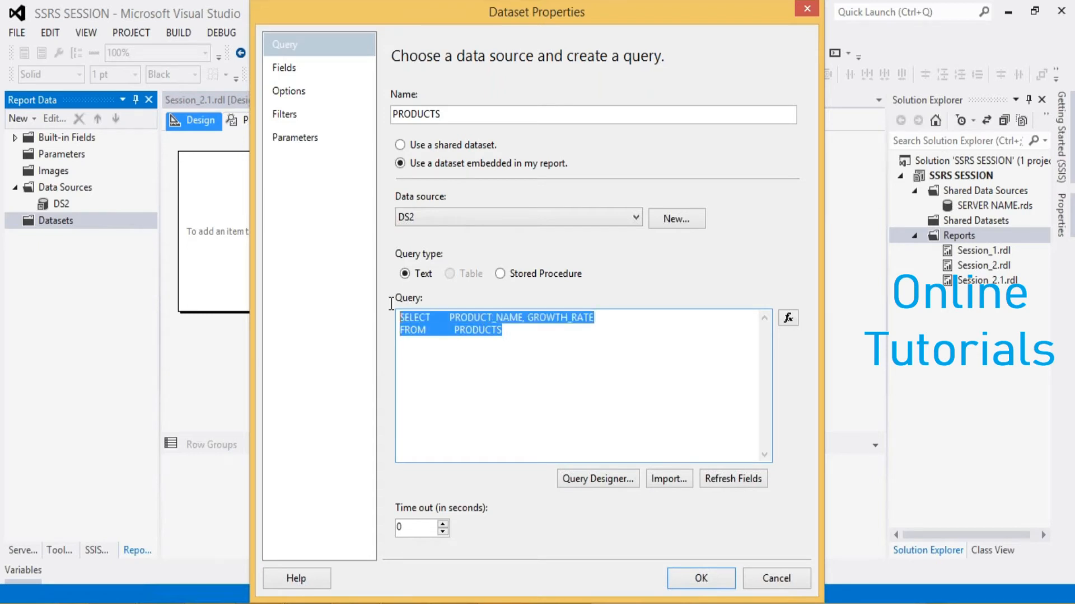
pyautogui.click(467, 352)
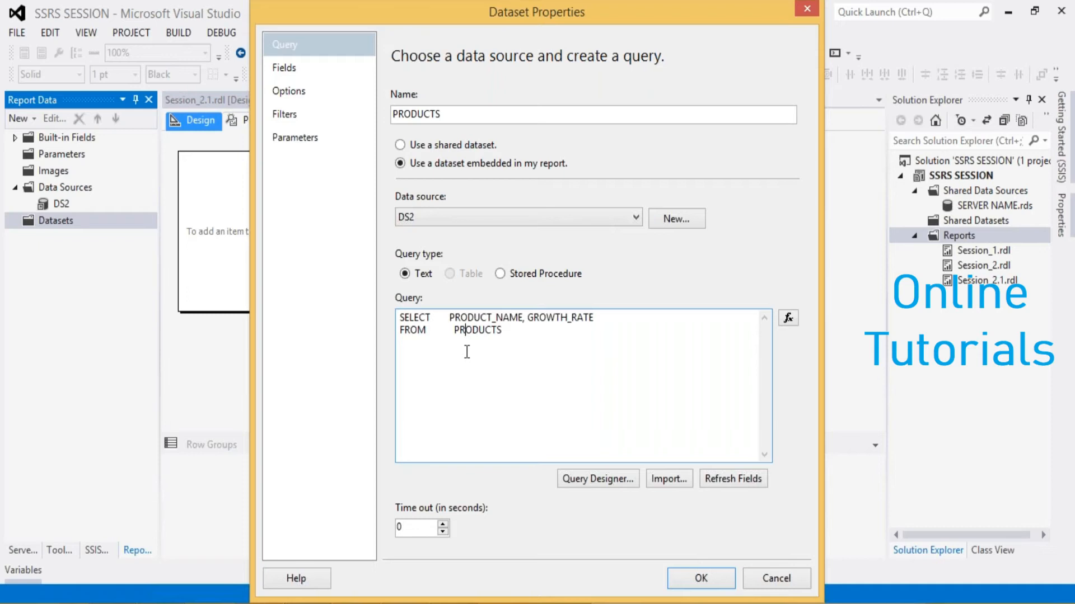
pyautogui.click(282, 77)
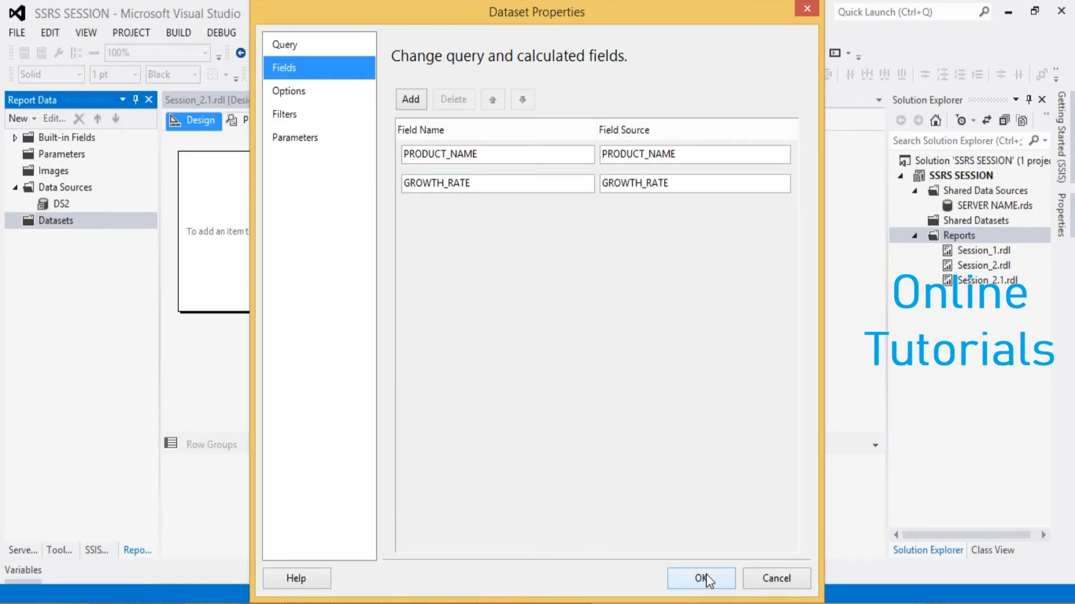
pyautogui.click(311, 45)
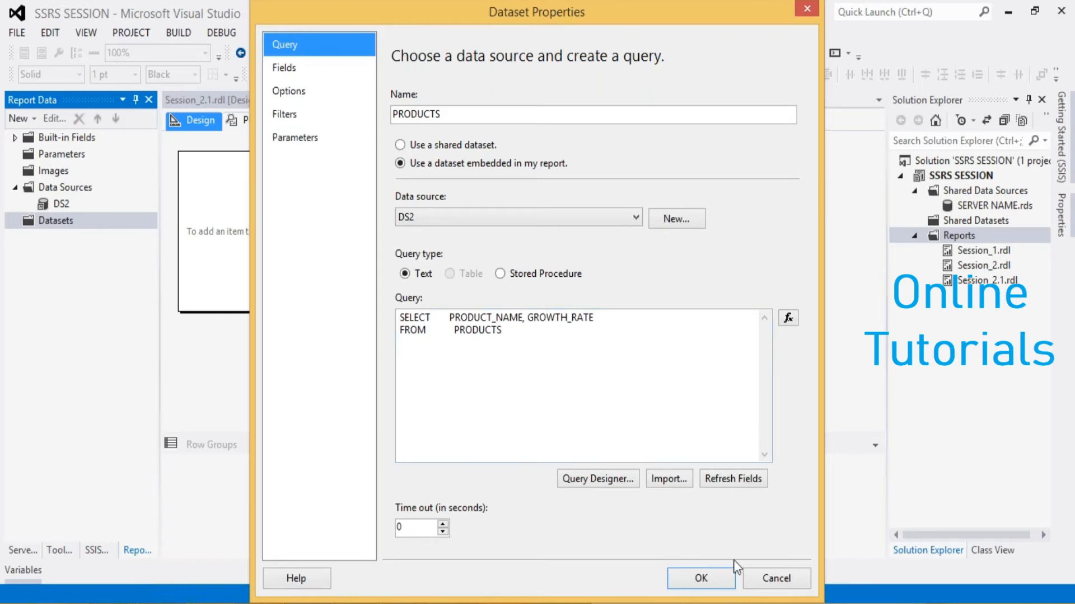
pyautogui.click(713, 580)
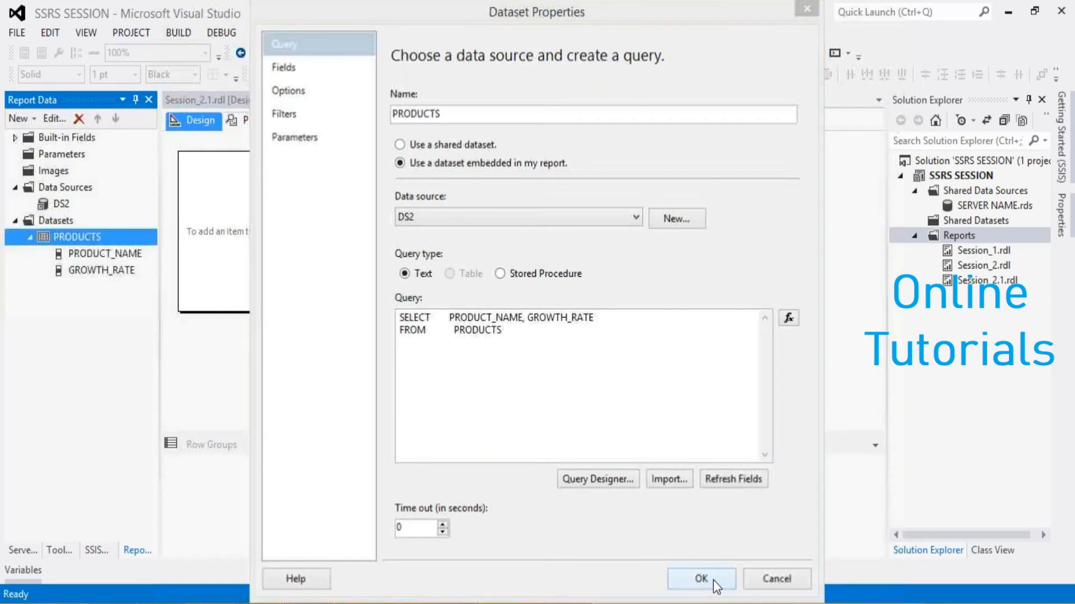
pyautogui.click(58, 203)
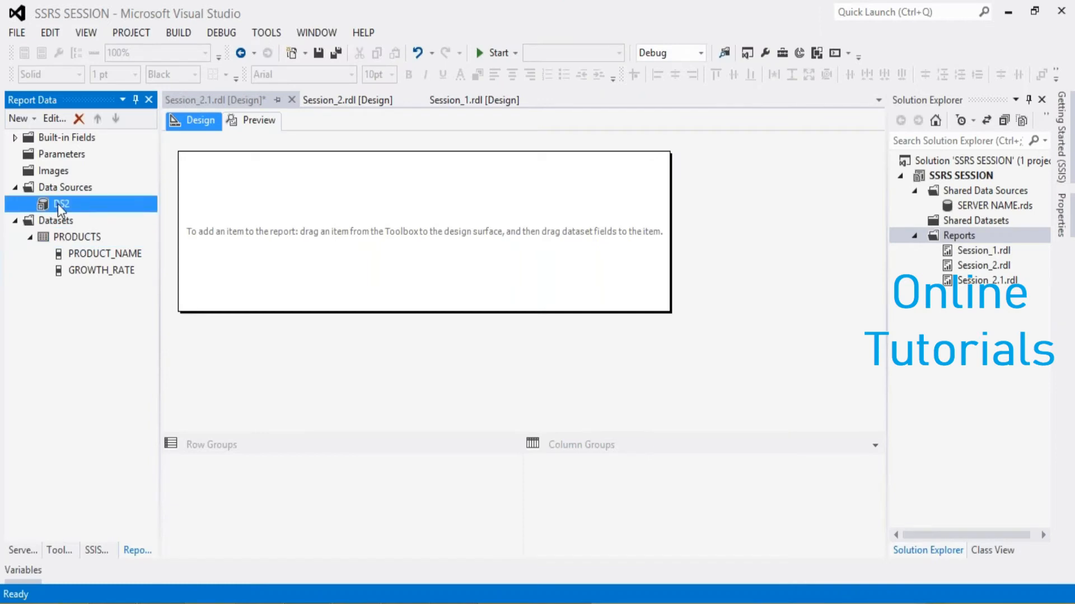
pyautogui.click(81, 239)
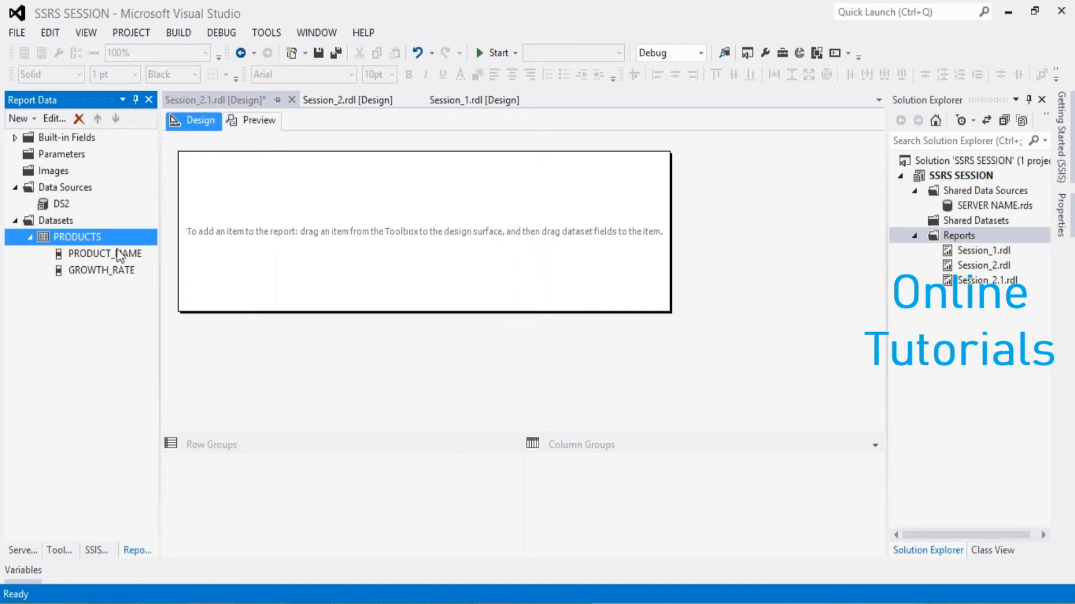
# Start inserting a chart in the report body and browse the available chart types from Line through Polar
pyautogui.click(255, 190)
pyautogui.rightClick(256, 190)
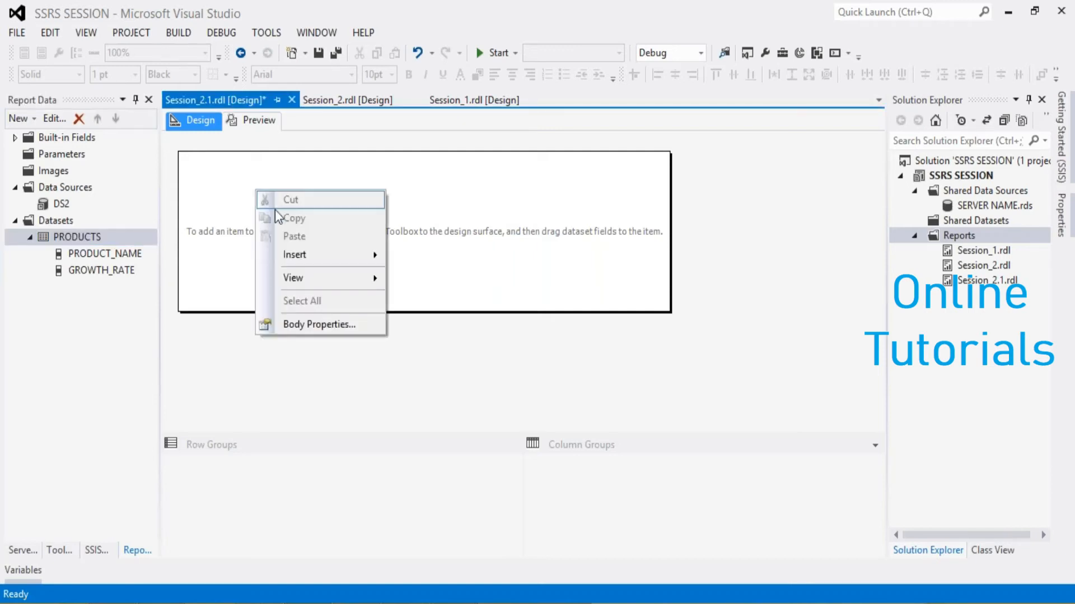
pyautogui.moveTo(315, 259)
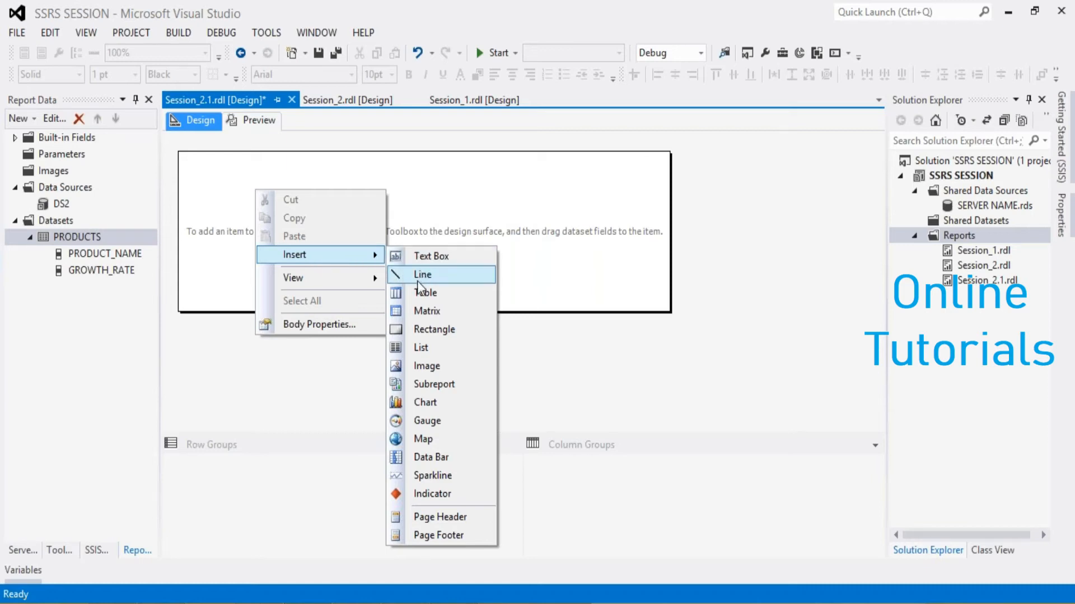
pyautogui.click(422, 404)
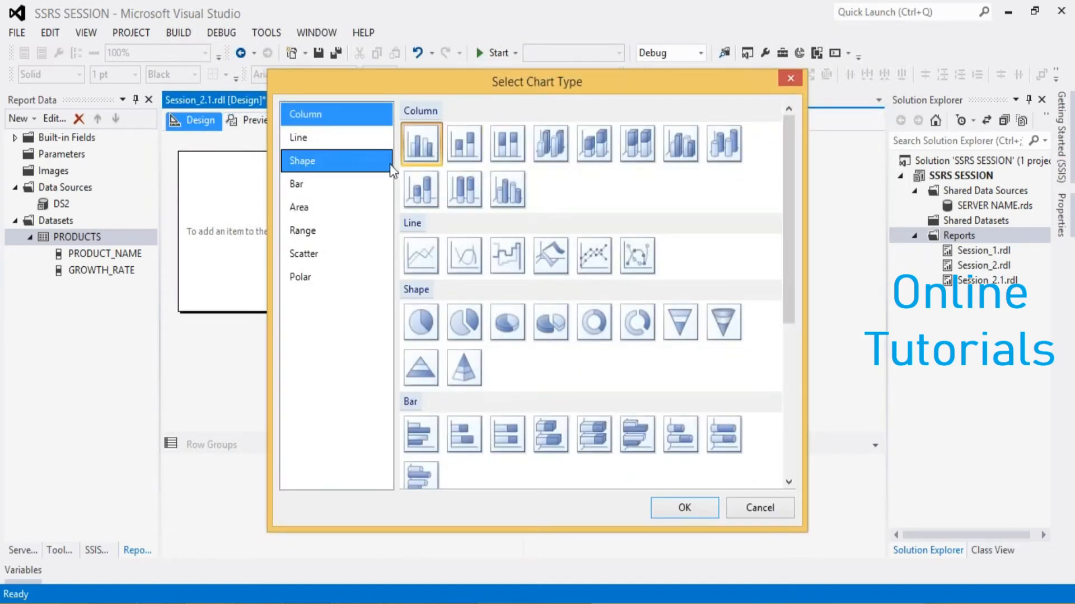
pyautogui.click(314, 139)
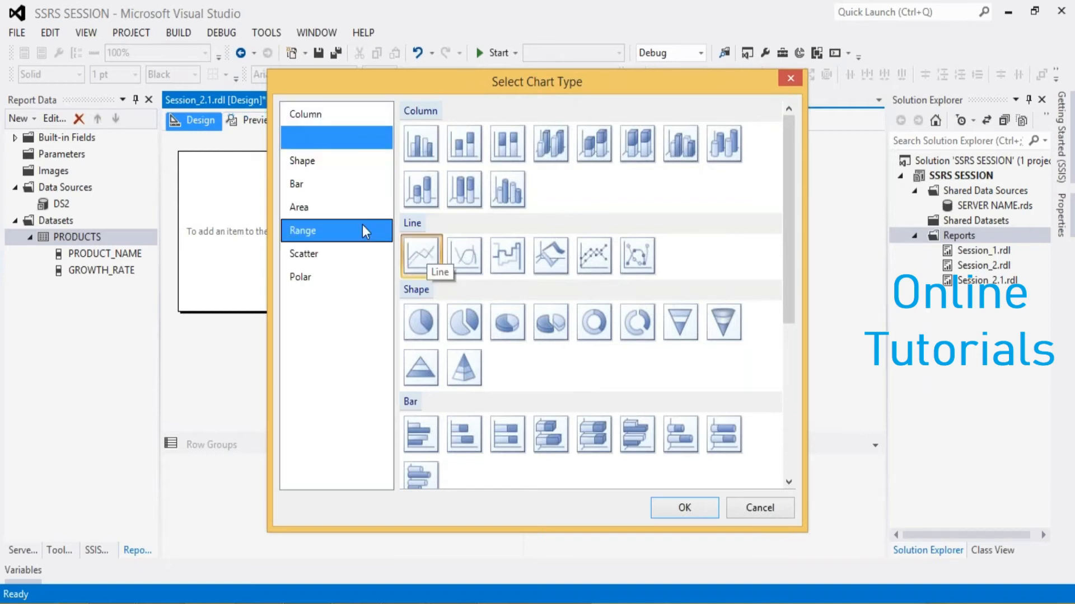
pyautogui.click(327, 163)
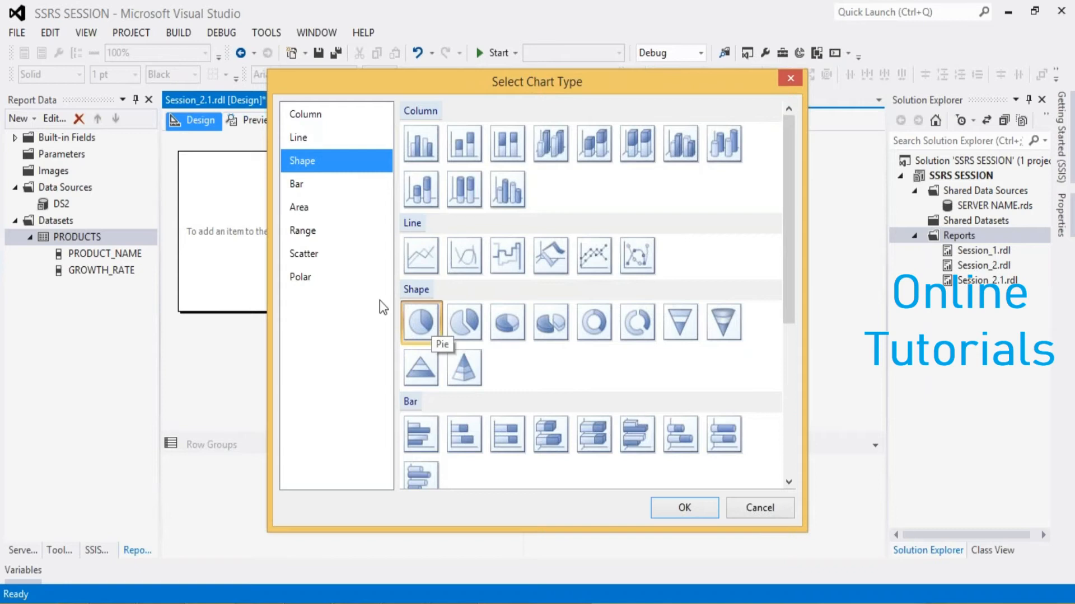
pyautogui.click(318, 196)
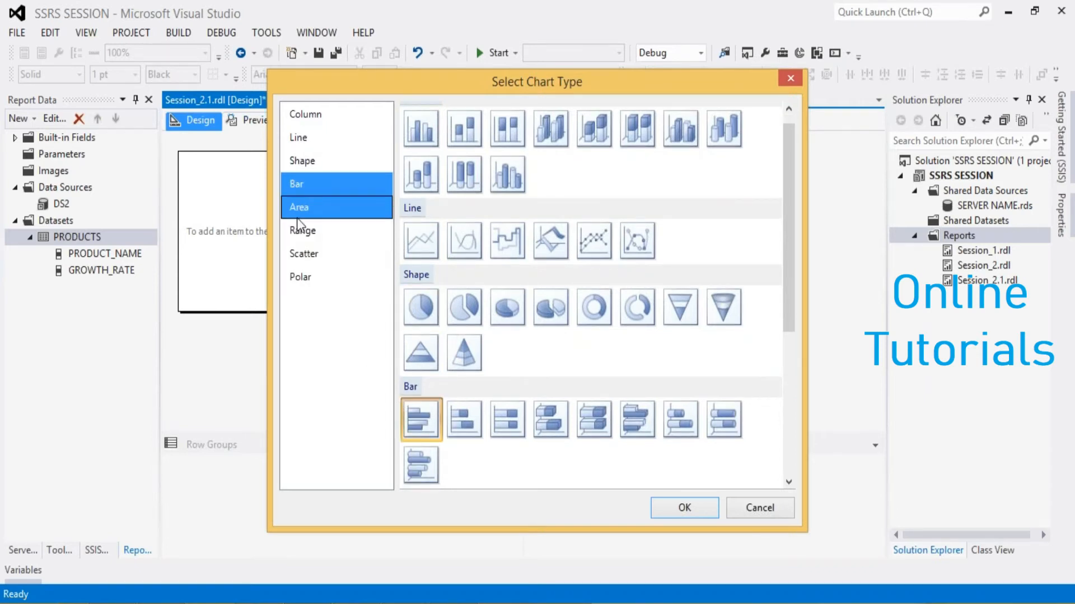
pyautogui.click(296, 216)
pyautogui.click(301, 244)
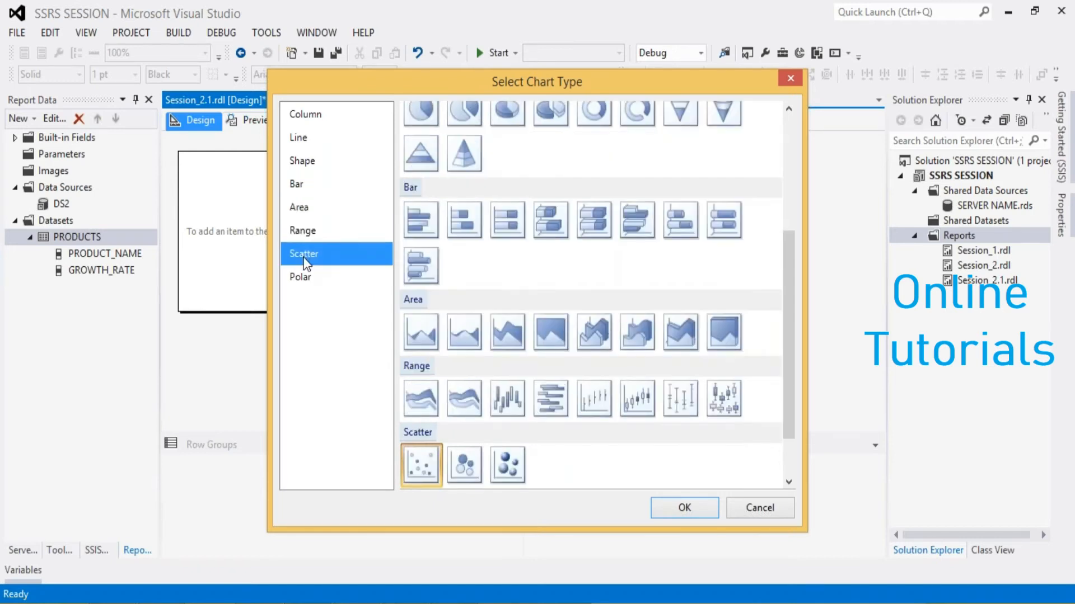
pyautogui.click(307, 276)
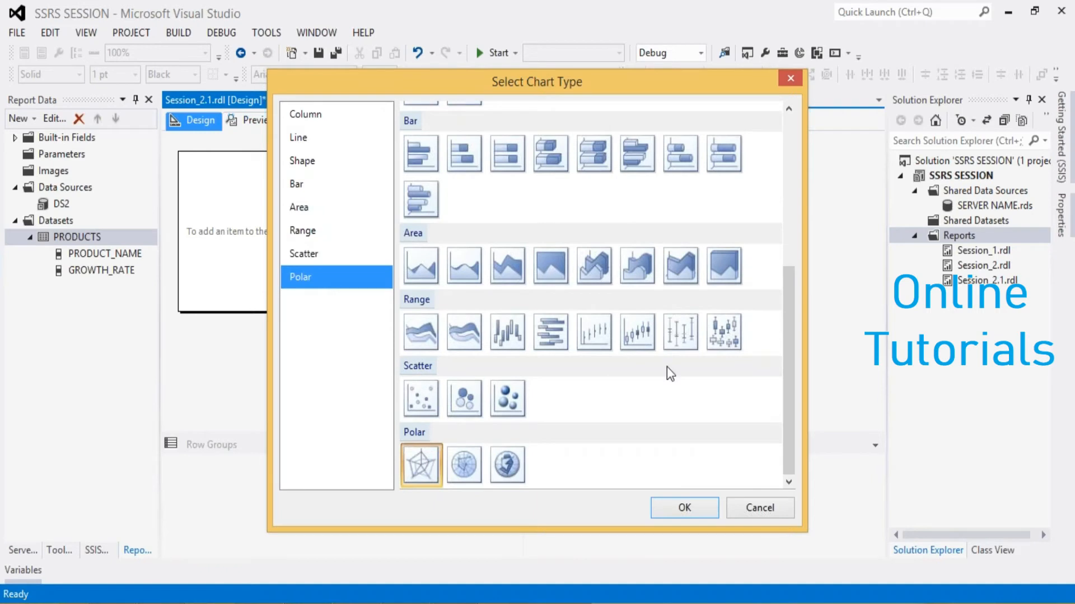
pyautogui.moveTo(788, 382); pyautogui.dragTo(786, 235)
# Try a basic Column chart in the report body and delete it
pyautogui.click(421, 327)
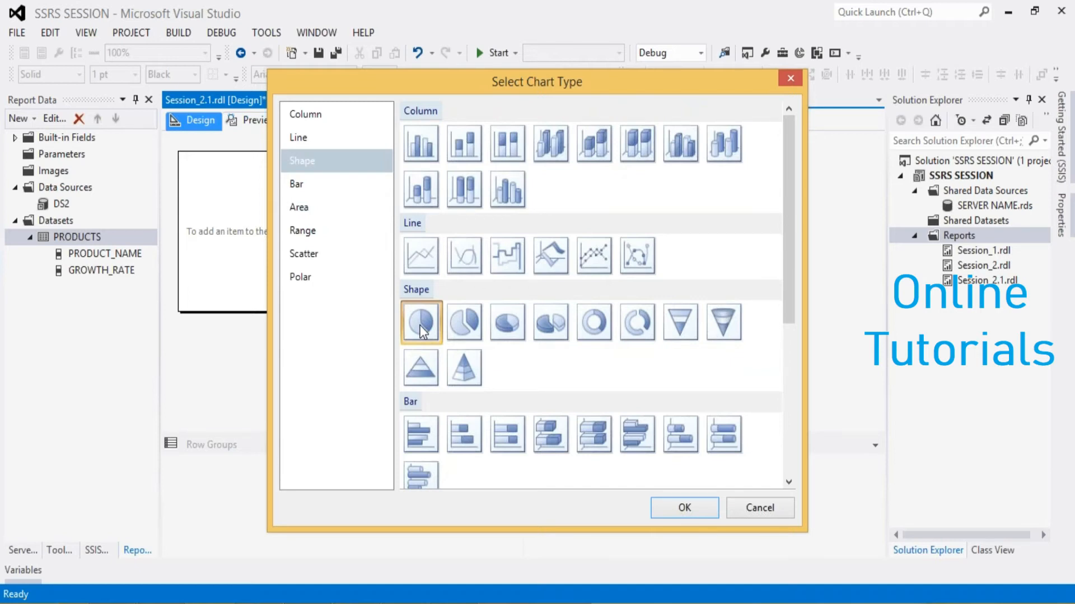
pyautogui.click(421, 150)
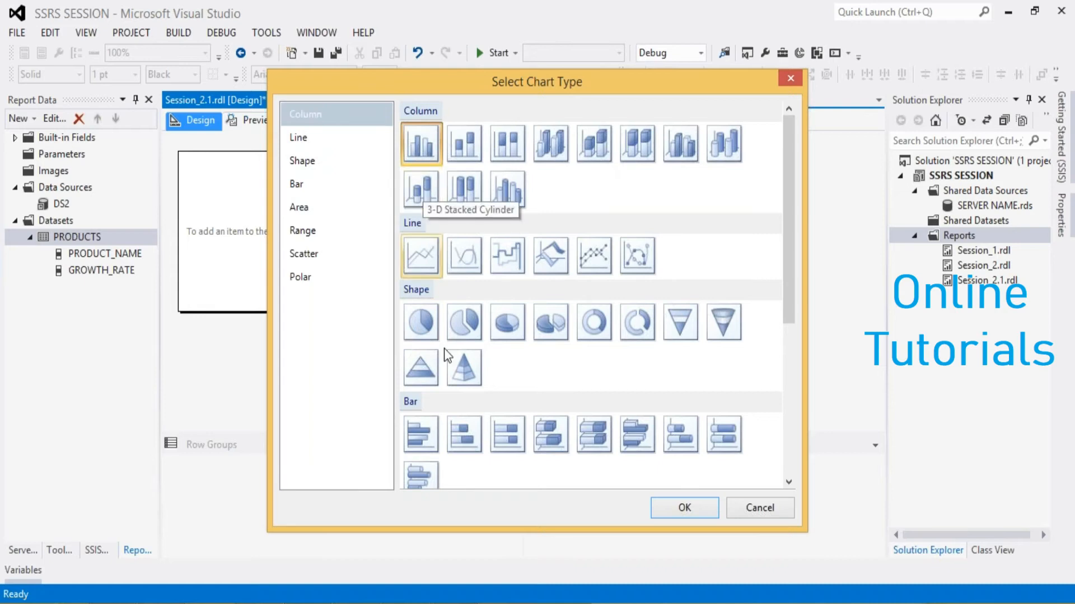
pyautogui.click(681, 511)
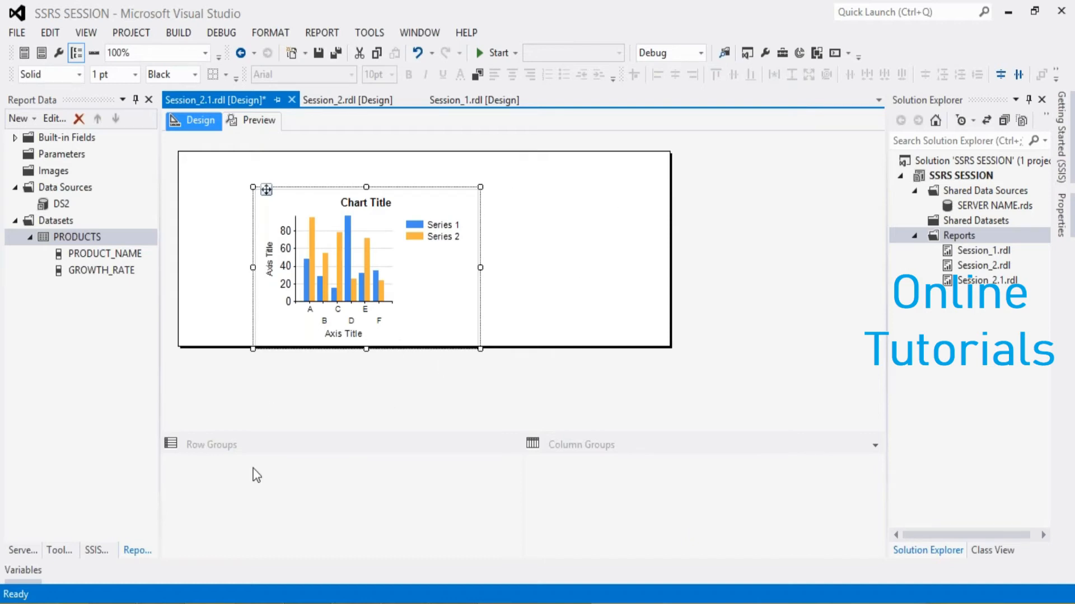
pyautogui.press('Delete')
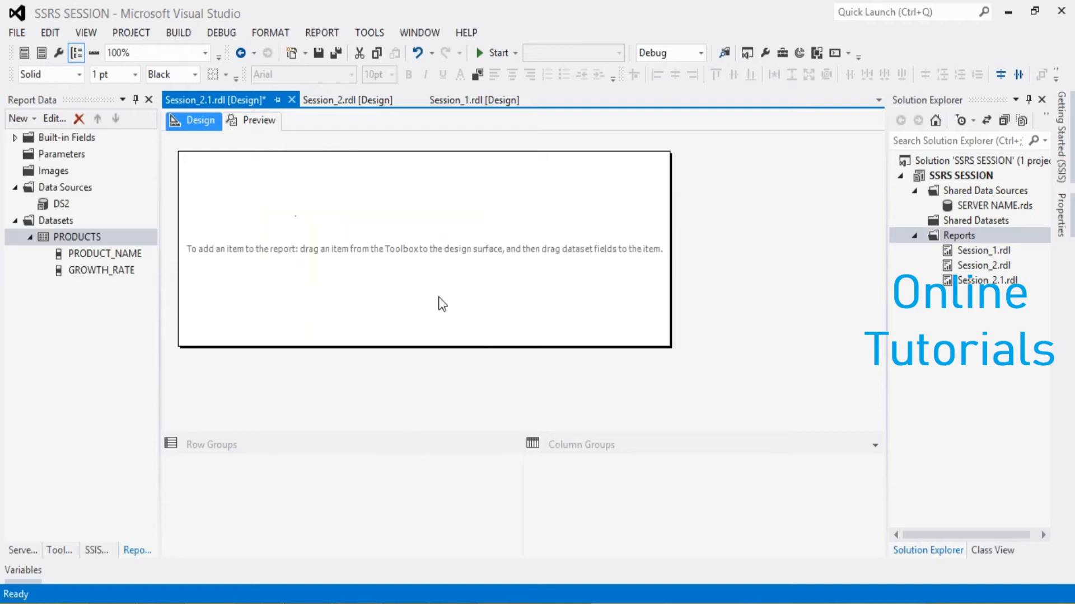
# Insert a Pie chart in the body of the Session_2.1 report
pyautogui.rightClick(351, 223)
pyautogui.moveTo(448, 298)
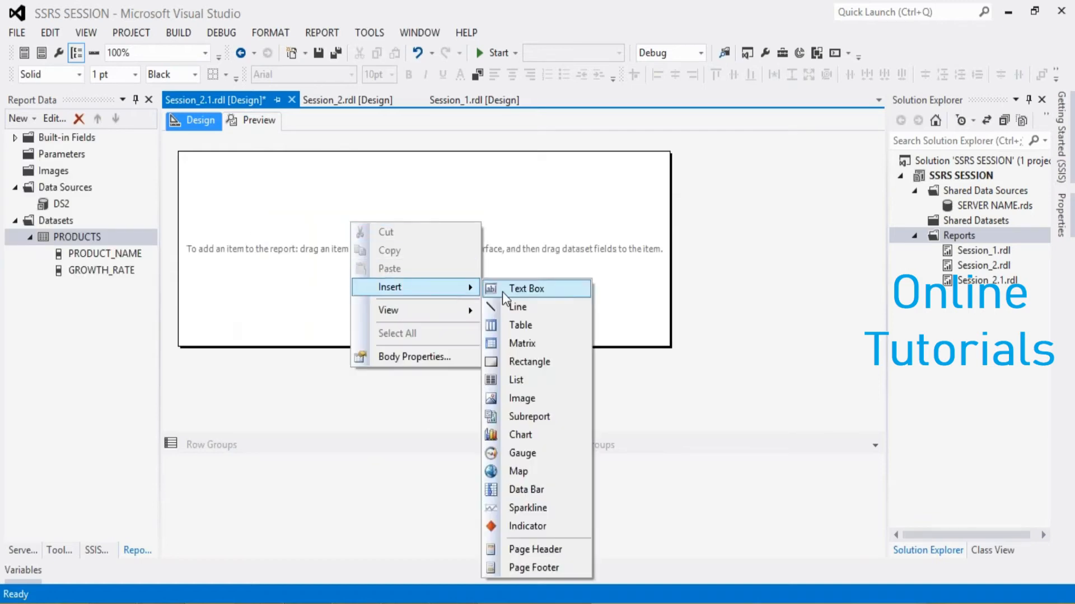
pyautogui.click(525, 432)
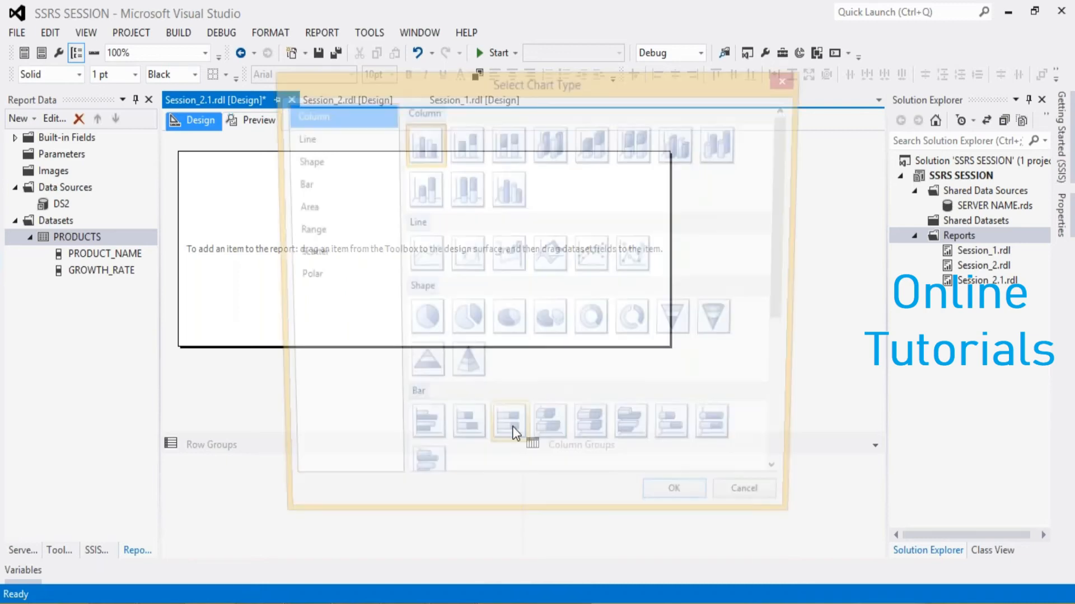
pyautogui.click(421, 322)
pyautogui.click(669, 506)
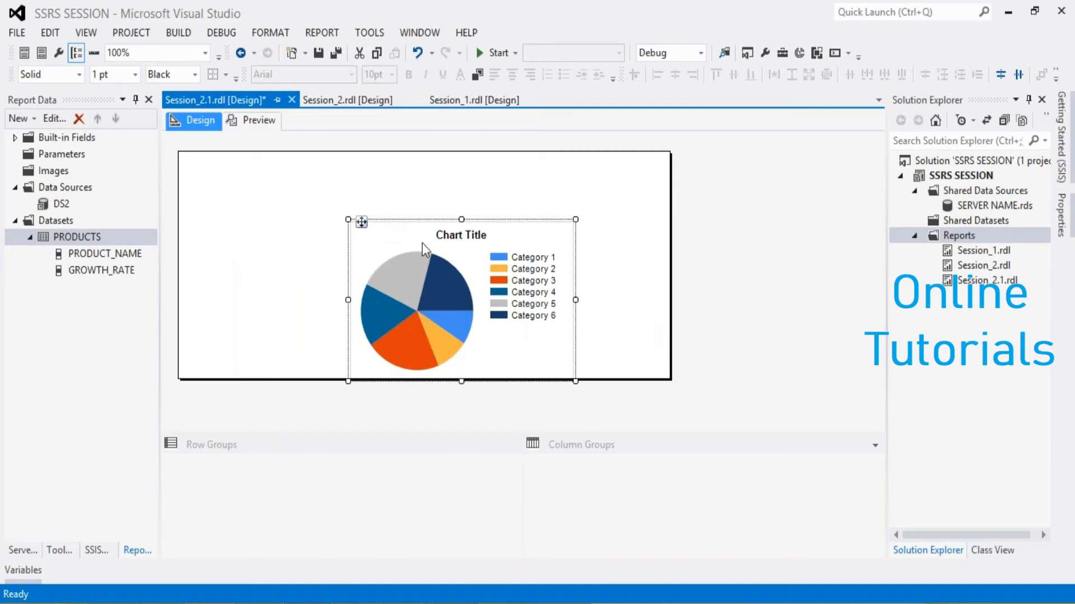
# Move the pie chart up and to the left in the report body and enlarge it slightly
pyautogui.moveTo(359, 222); pyautogui.dragTo(289, 185)
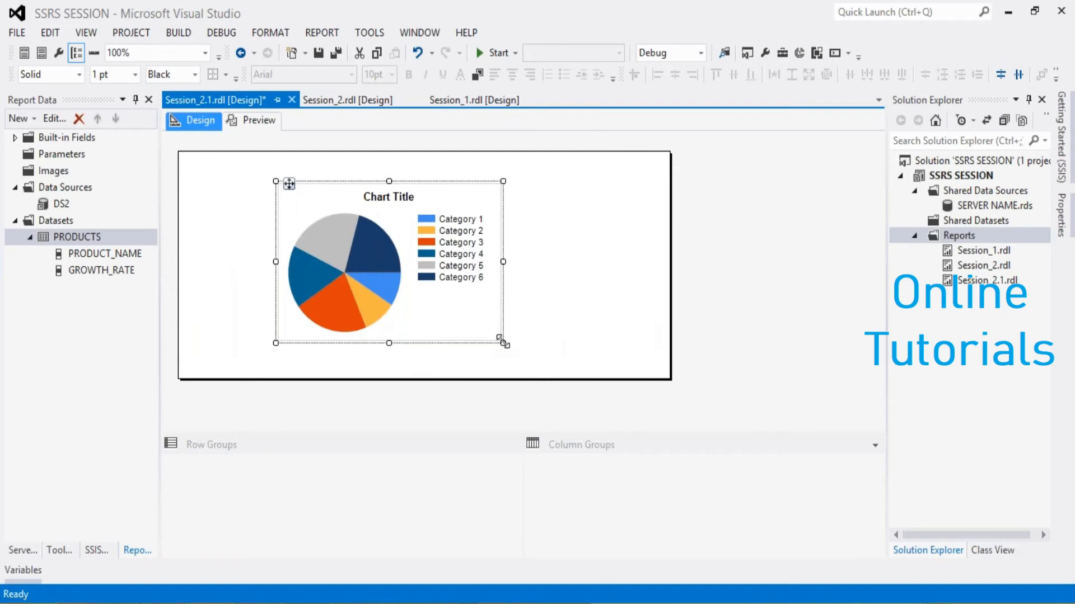
pyautogui.moveTo(503, 343); pyautogui.dragTo(532, 365)
pyautogui.click(212, 271)
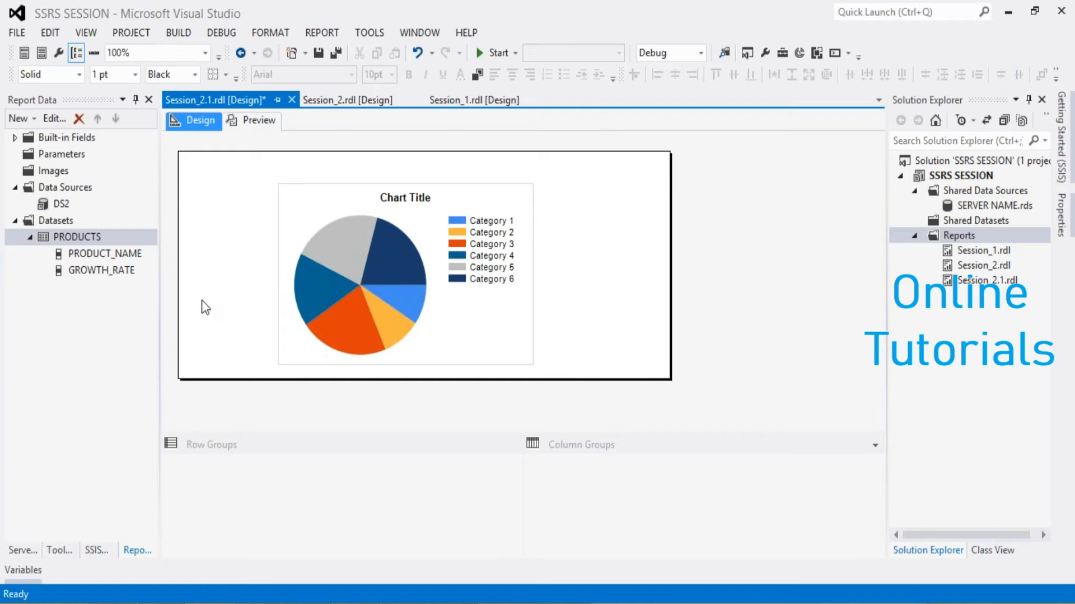
# Display the pie chart's data settings and set its category group to PRODUCT_NAME
pyautogui.click(348, 302)
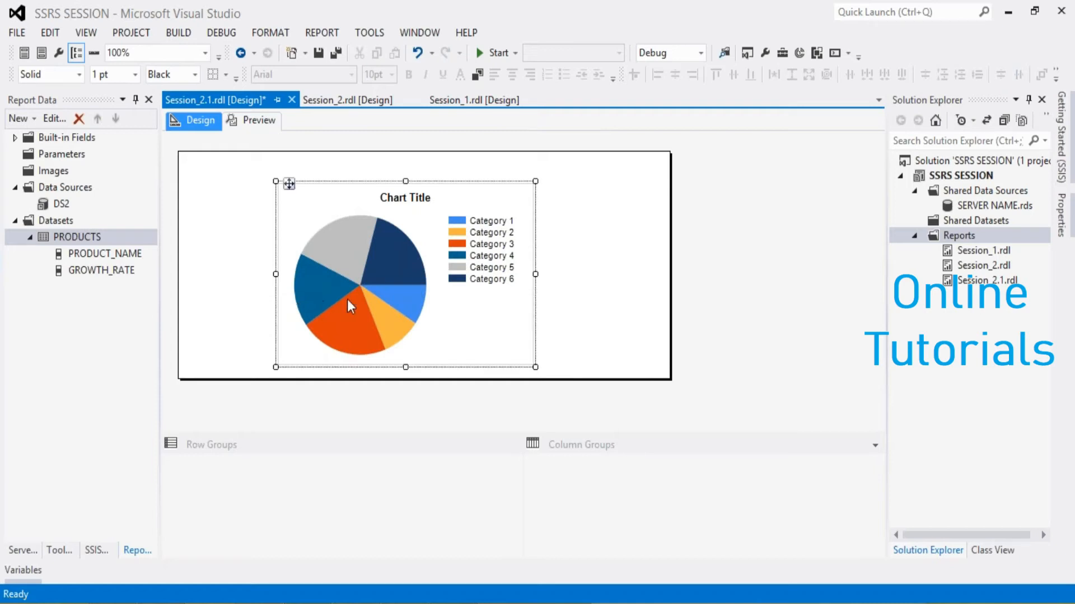
pyautogui.rightClick(396, 338)
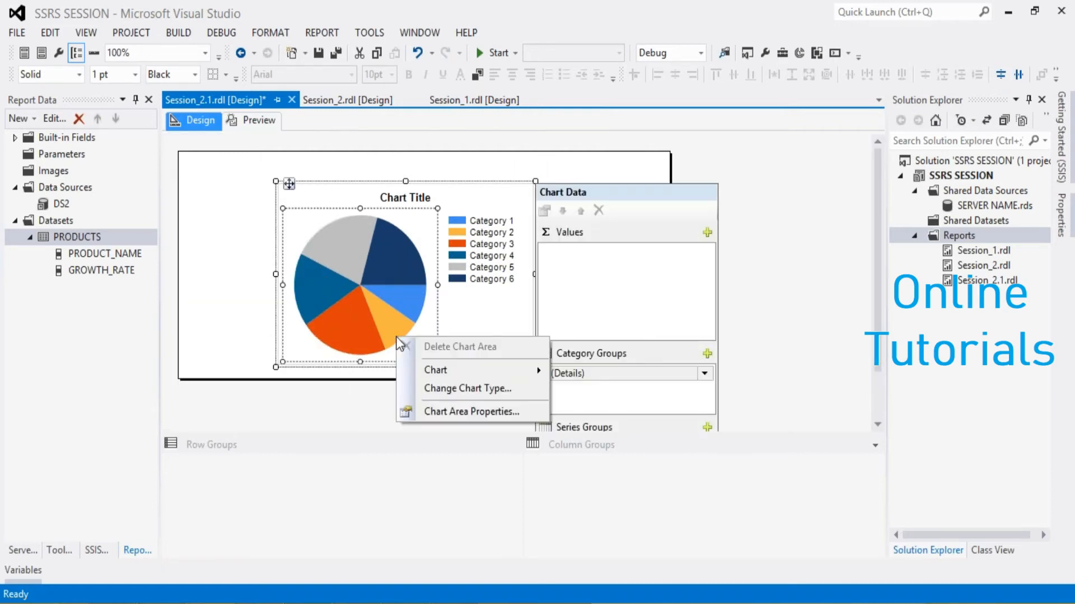
pyautogui.click(604, 292)
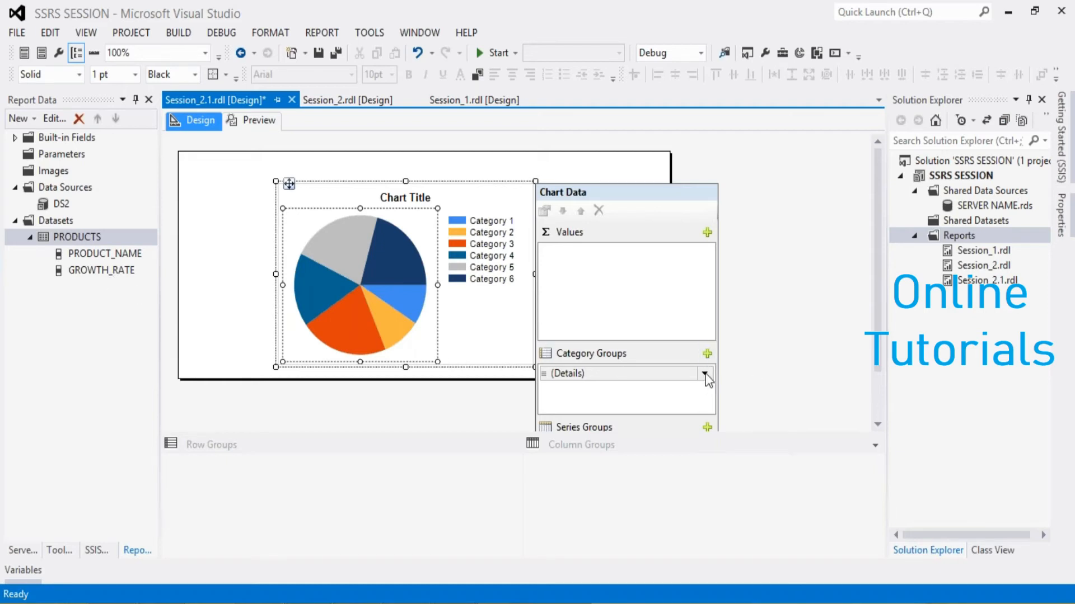
pyautogui.click(705, 374)
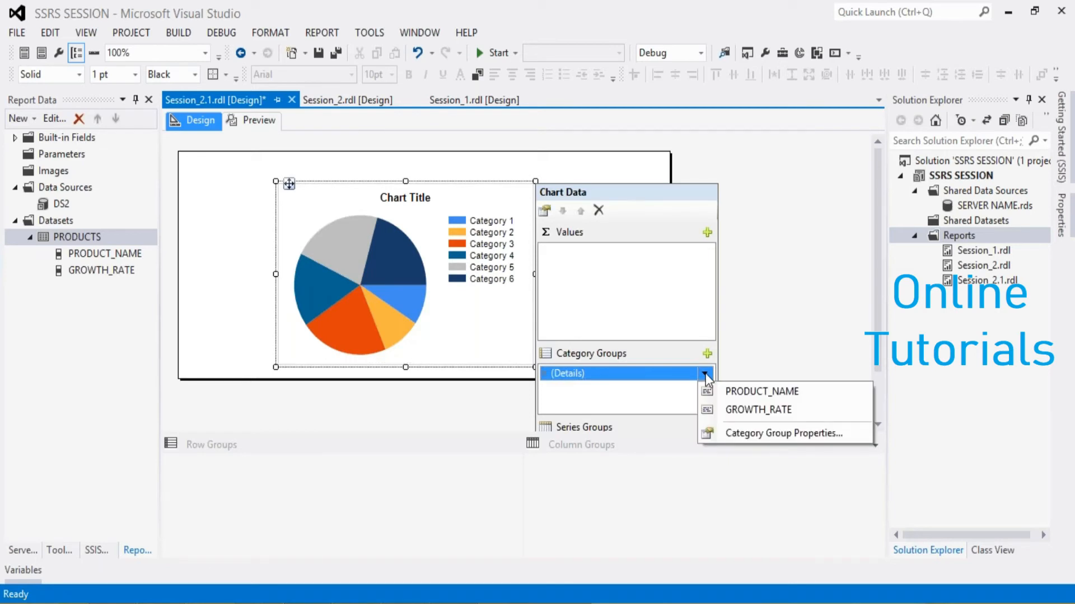
pyautogui.click(737, 391)
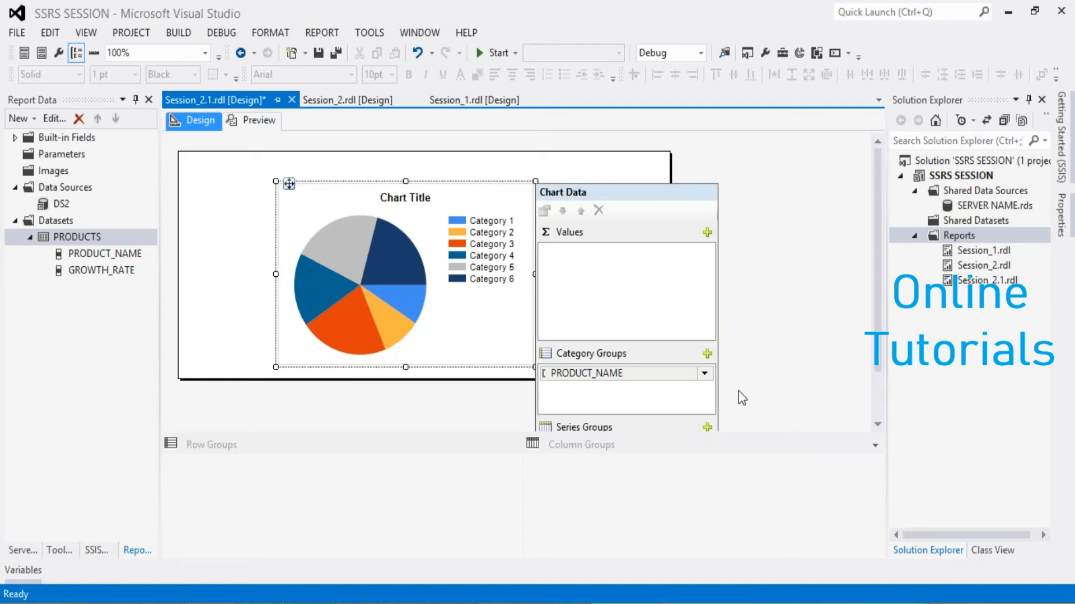
# Add GROWTH_RATE as the pie chart's value, look over its available aggregate functions, and preview the report
pyautogui.click(708, 232)
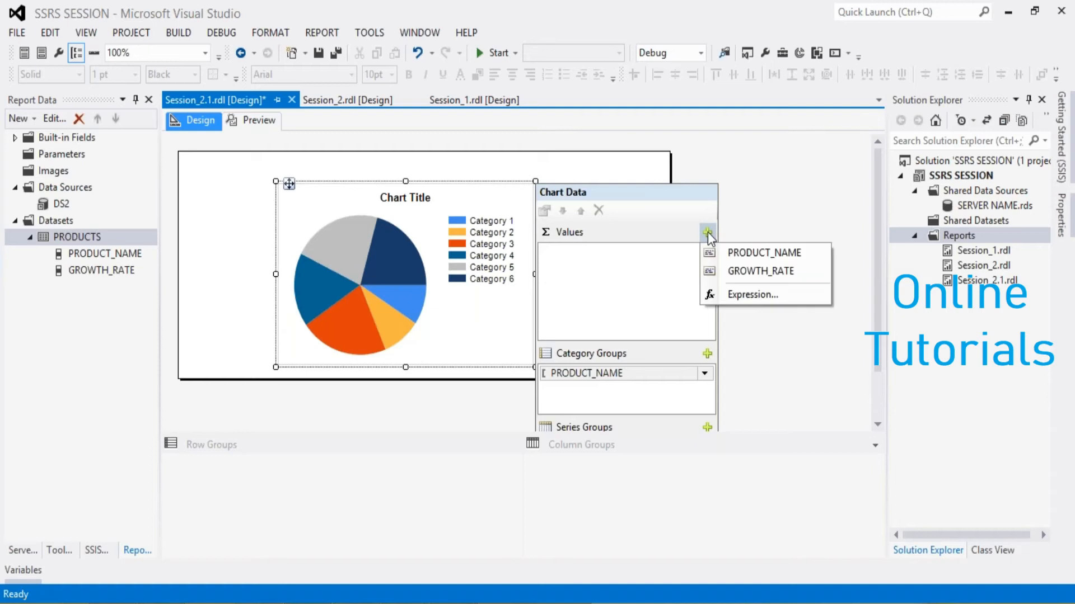
pyautogui.click(733, 268)
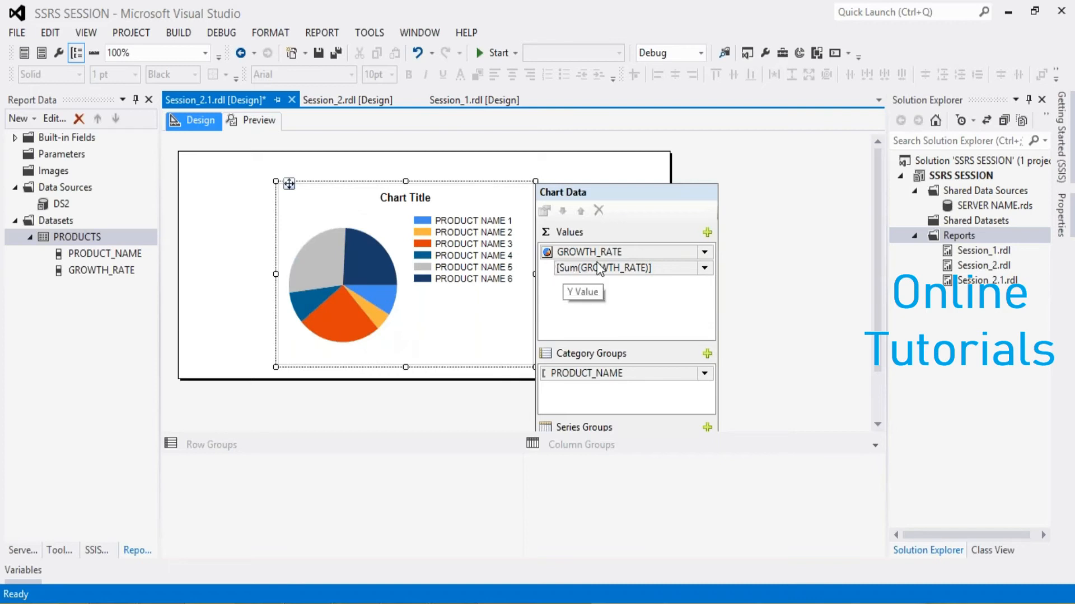
pyautogui.click(705, 268)
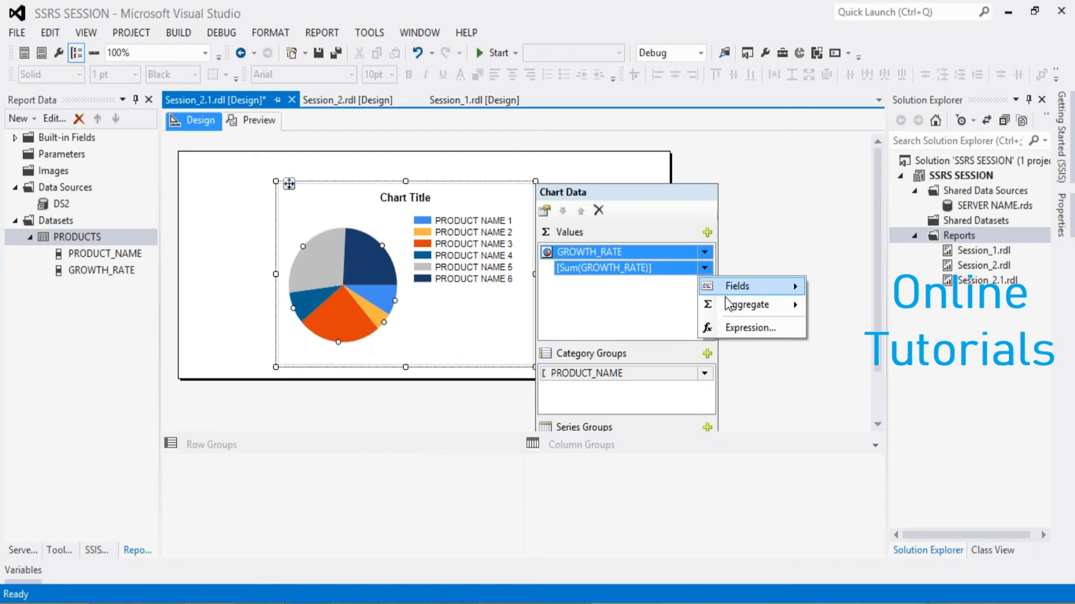
pyautogui.moveTo(729, 303)
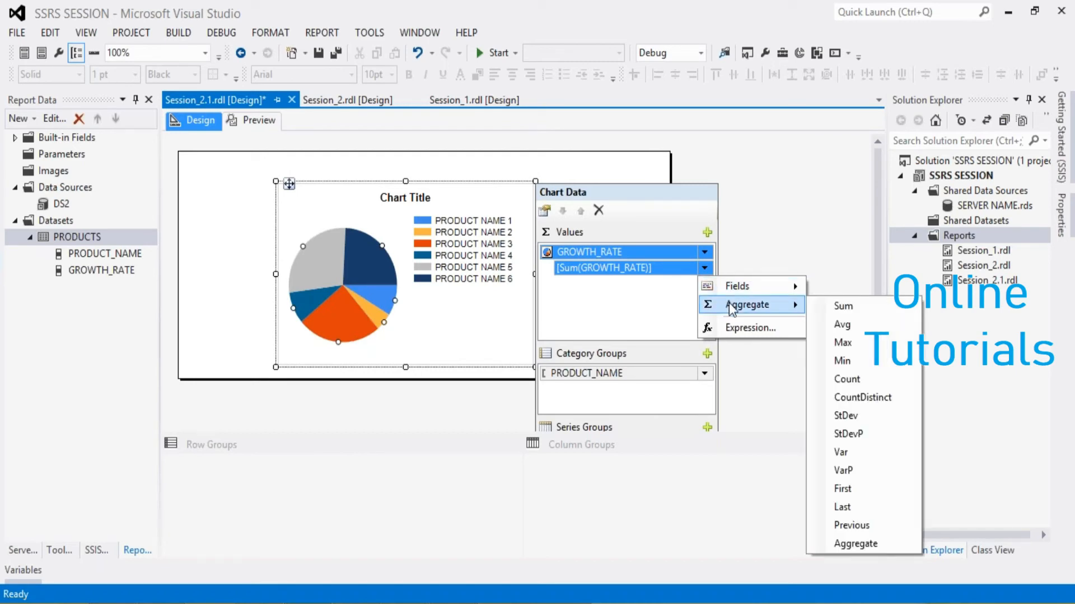
pyautogui.click(582, 298)
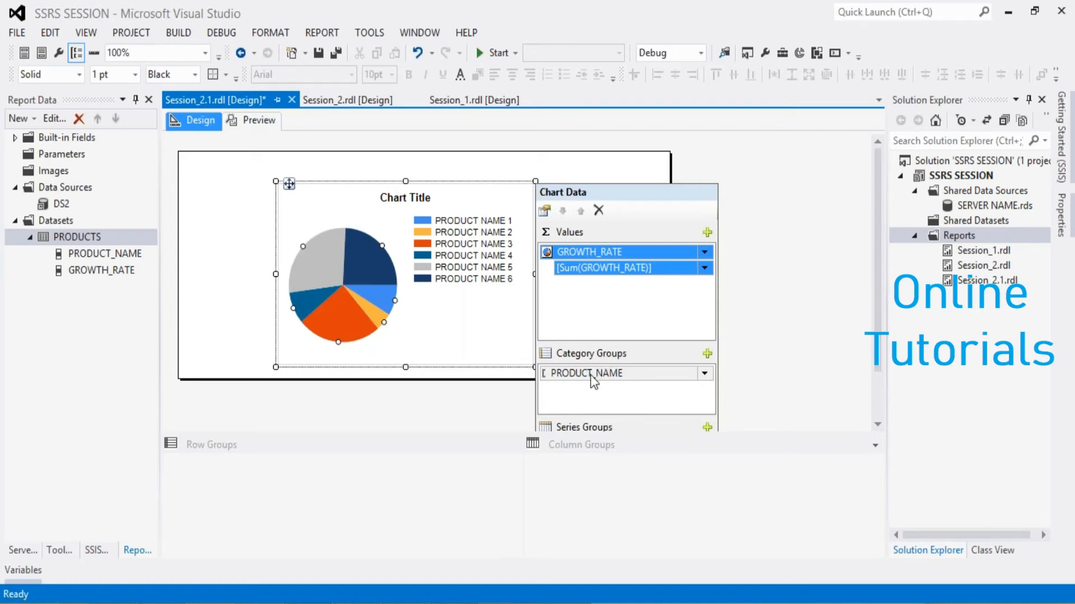
pyautogui.click(766, 288)
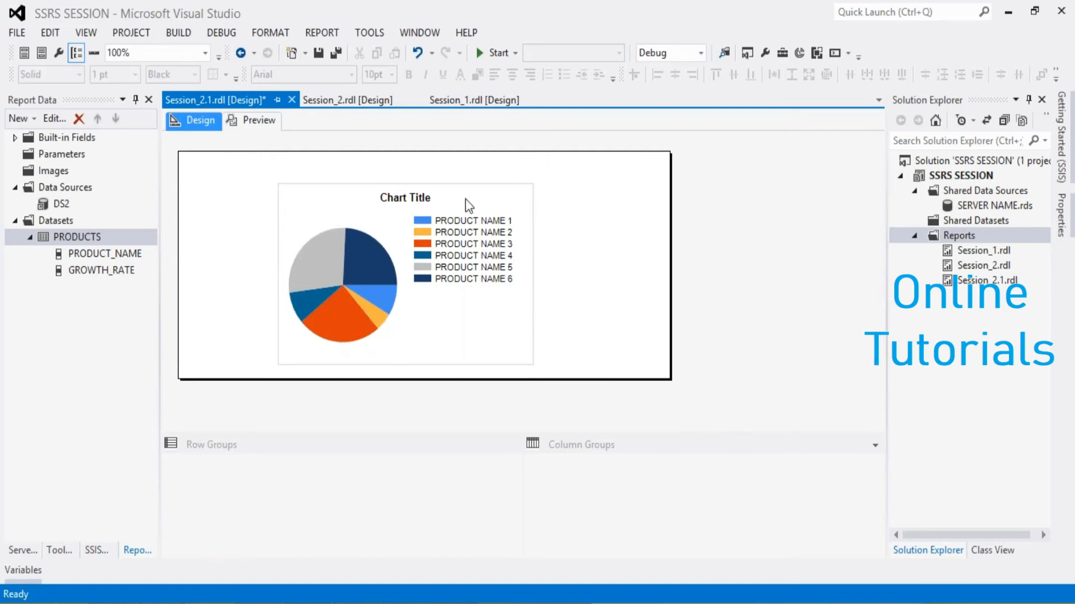
pyautogui.click(255, 121)
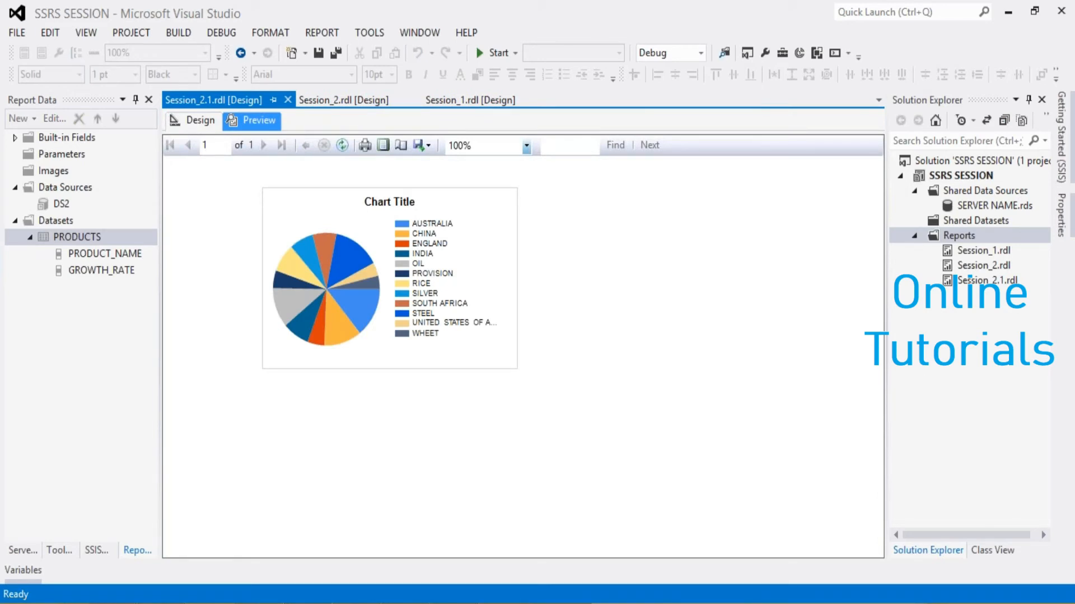
pyautogui.click(201, 121)
# Delete the GROWTH_RATE series from the pie chart's values and add the GROWTH_RATE field again
pyautogui.click(448, 260)
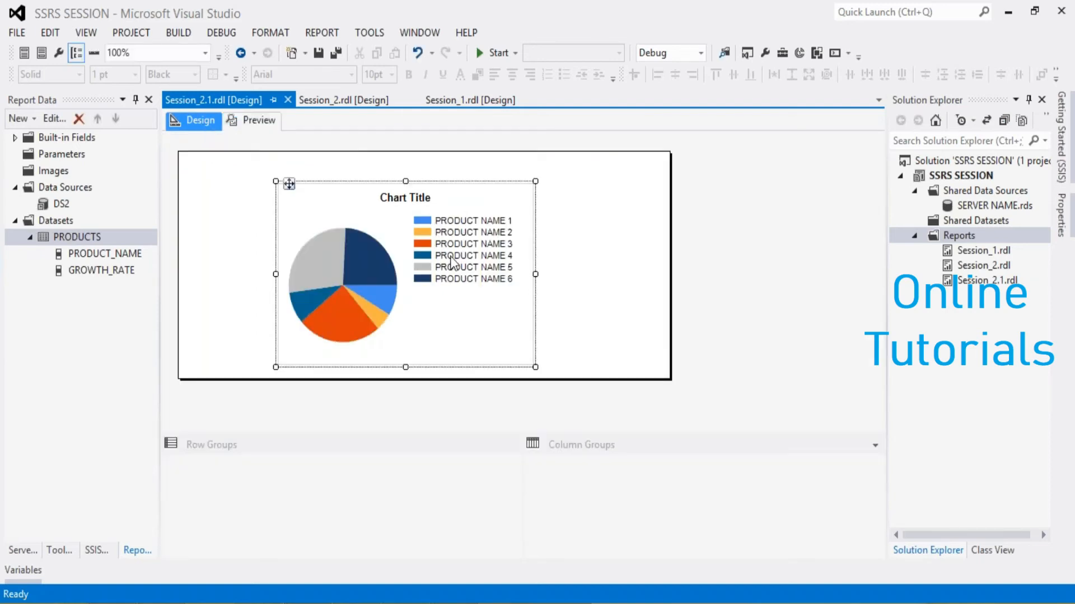
pyautogui.rightClick(536, 275)
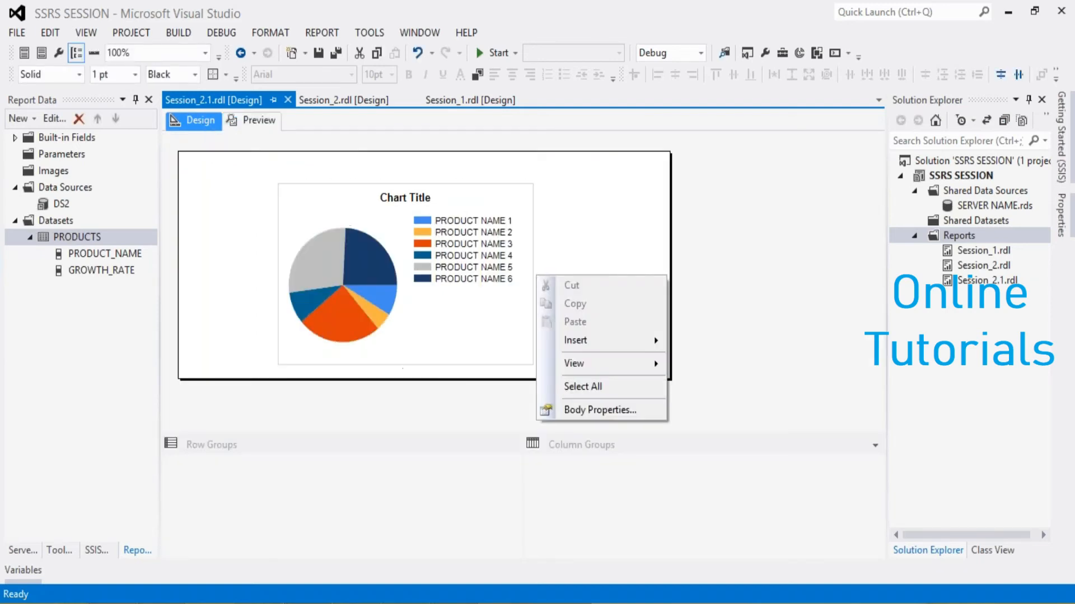
pyautogui.rightClick(498, 281)
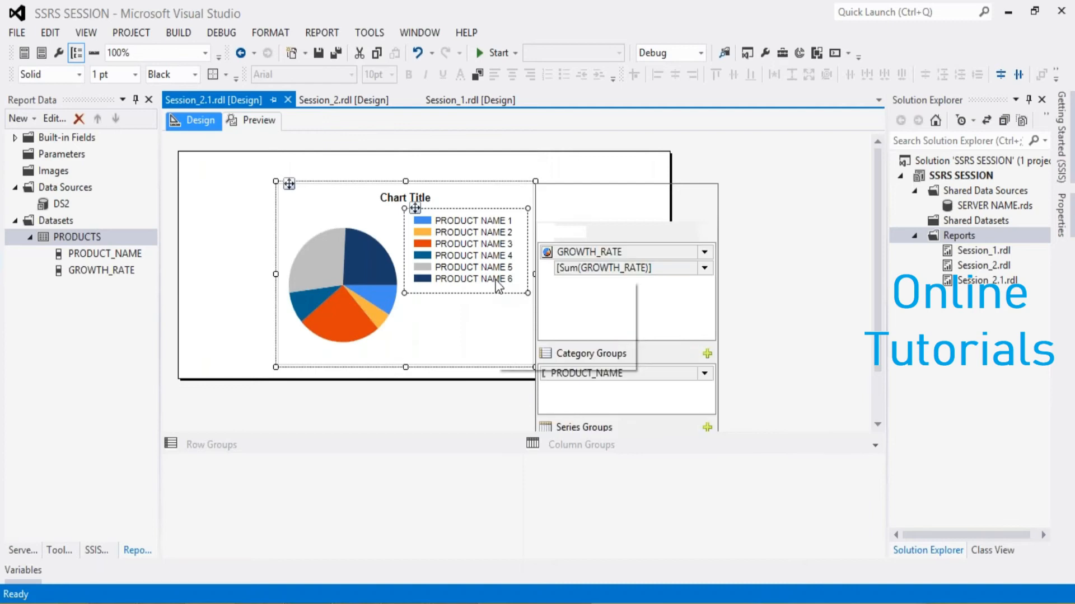
pyautogui.click(674, 258)
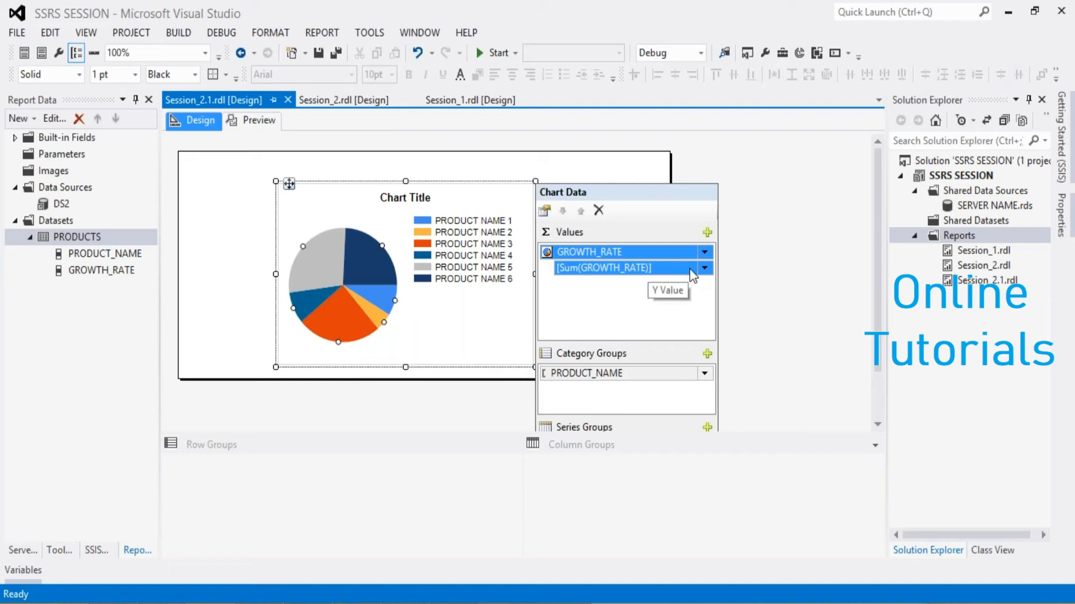
pyautogui.click(704, 268)
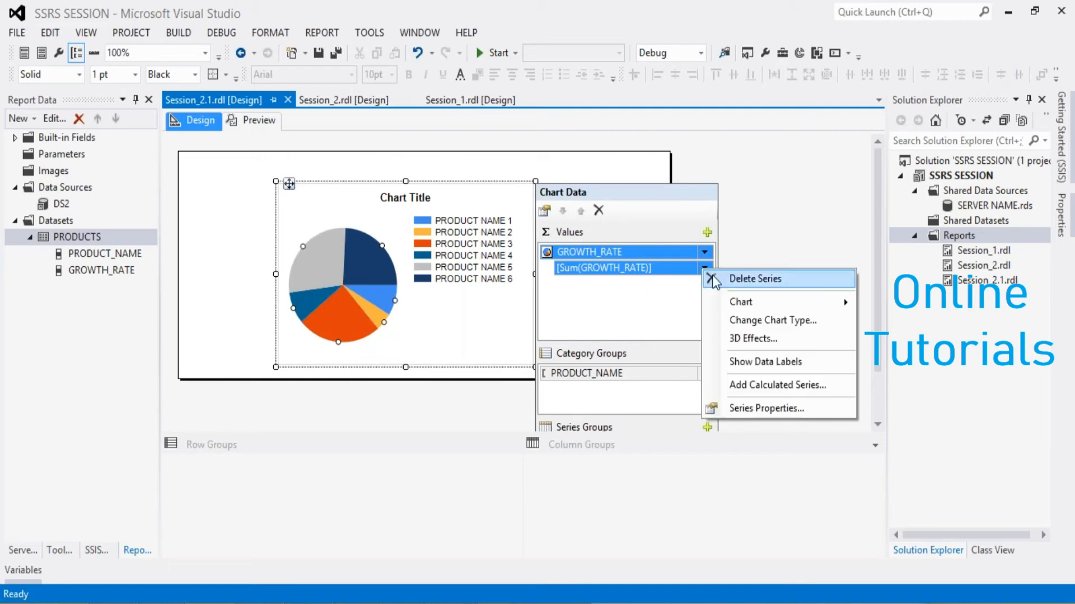
pyautogui.click(733, 283)
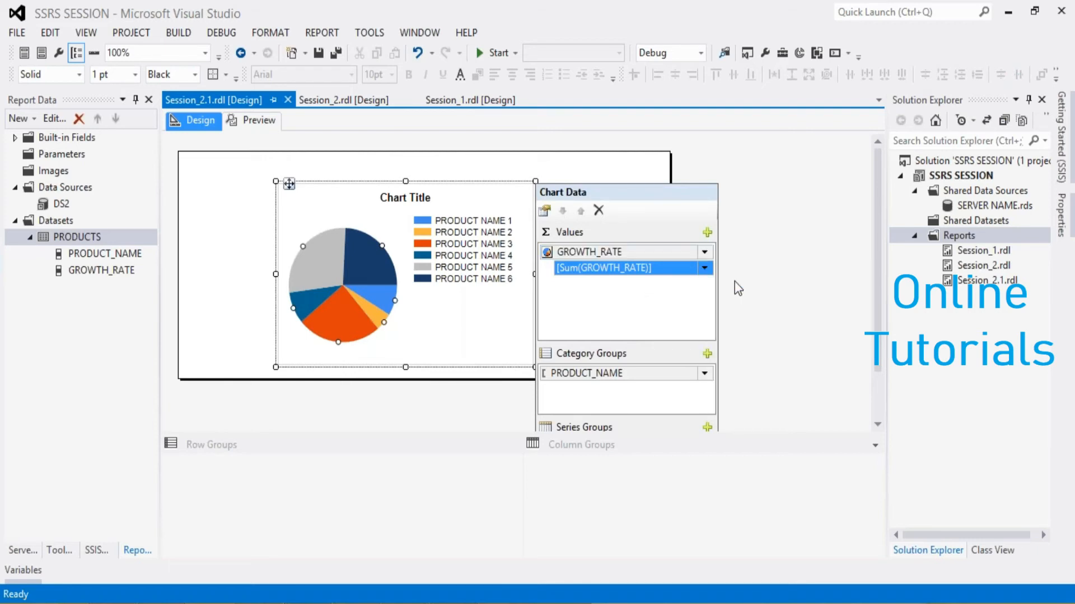
pyautogui.click(707, 233)
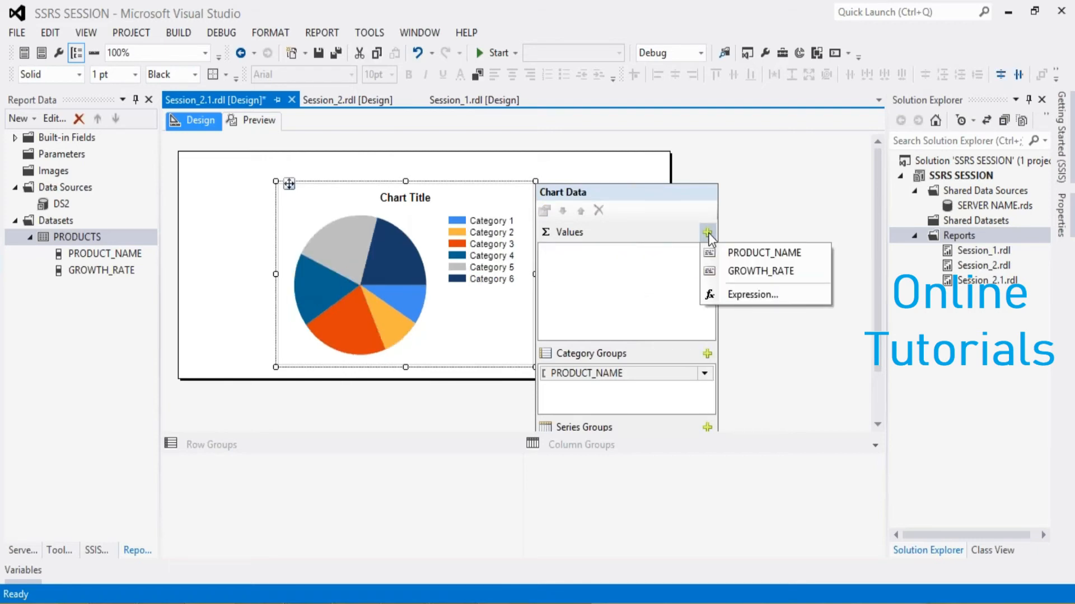
pyautogui.click(733, 273)
# Show data labels for the GROWTH_RATE series on the pie chart
pyautogui.click(615, 250)
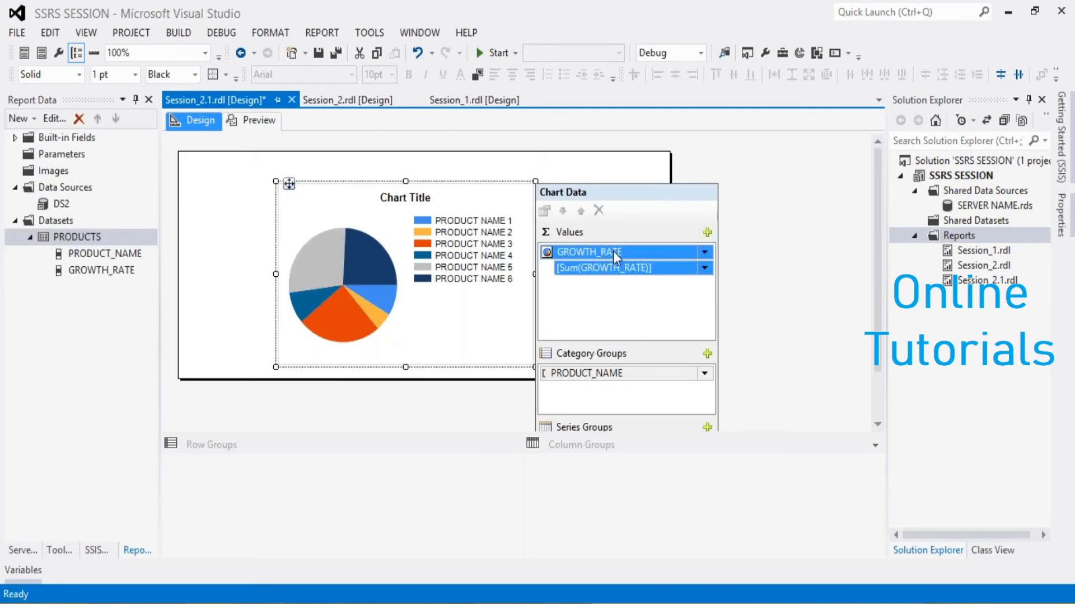
pyautogui.click(704, 251)
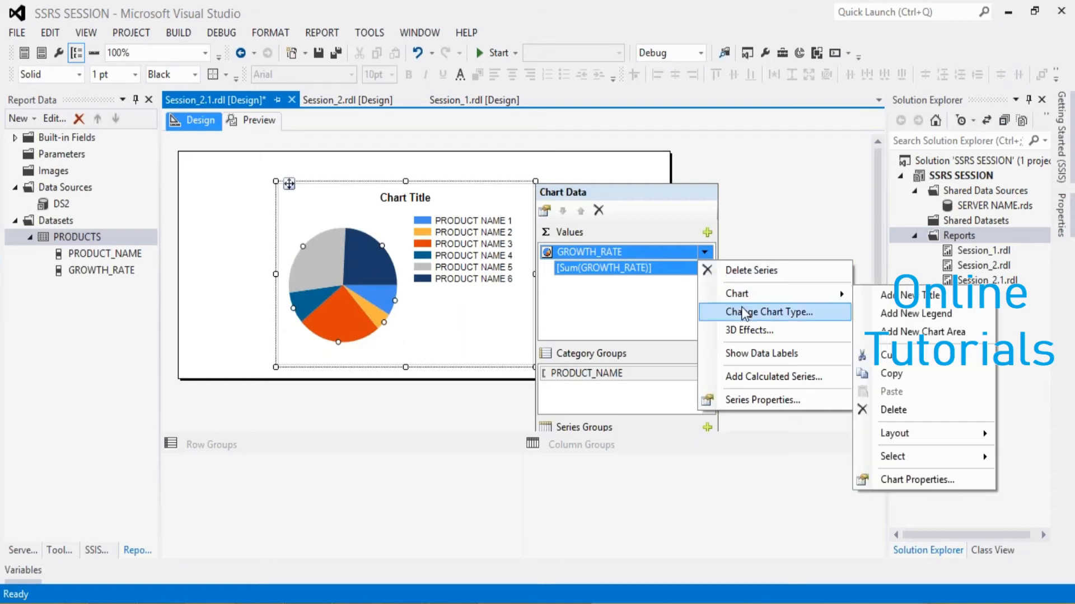
pyautogui.click(754, 353)
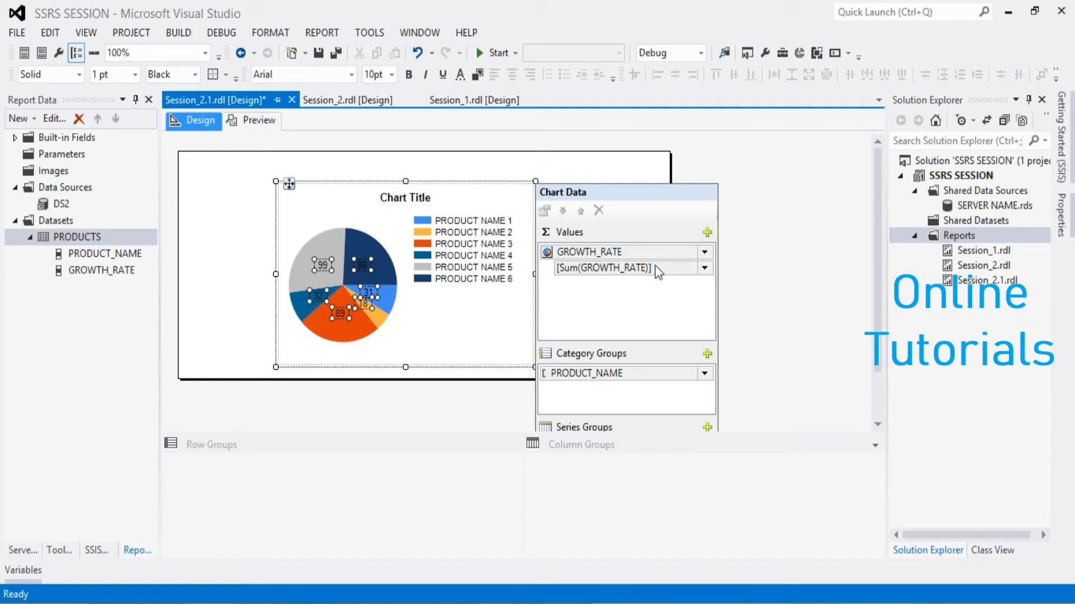
# Enable the 3D effect for the pie chart's area and preview the report
pyautogui.click(683, 253)
pyautogui.click(705, 252)
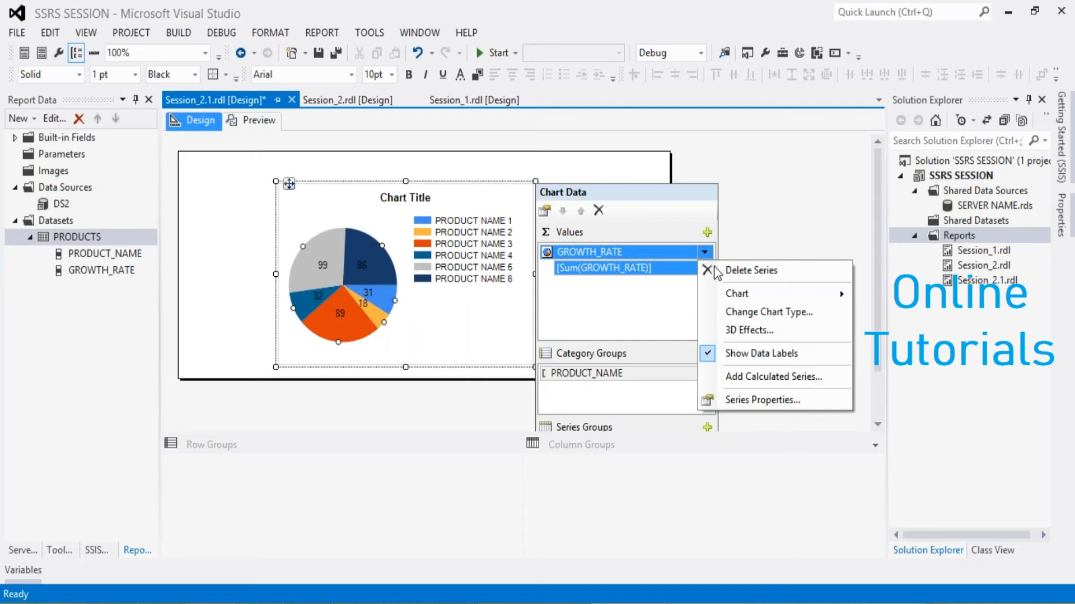
pyautogui.click(737, 331)
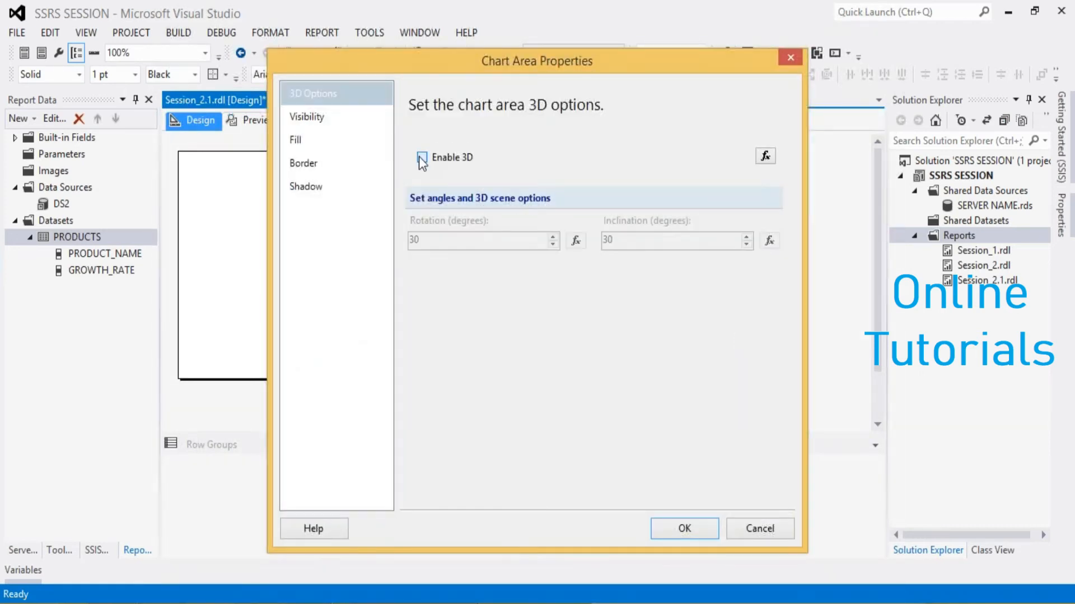
pyautogui.click(422, 157)
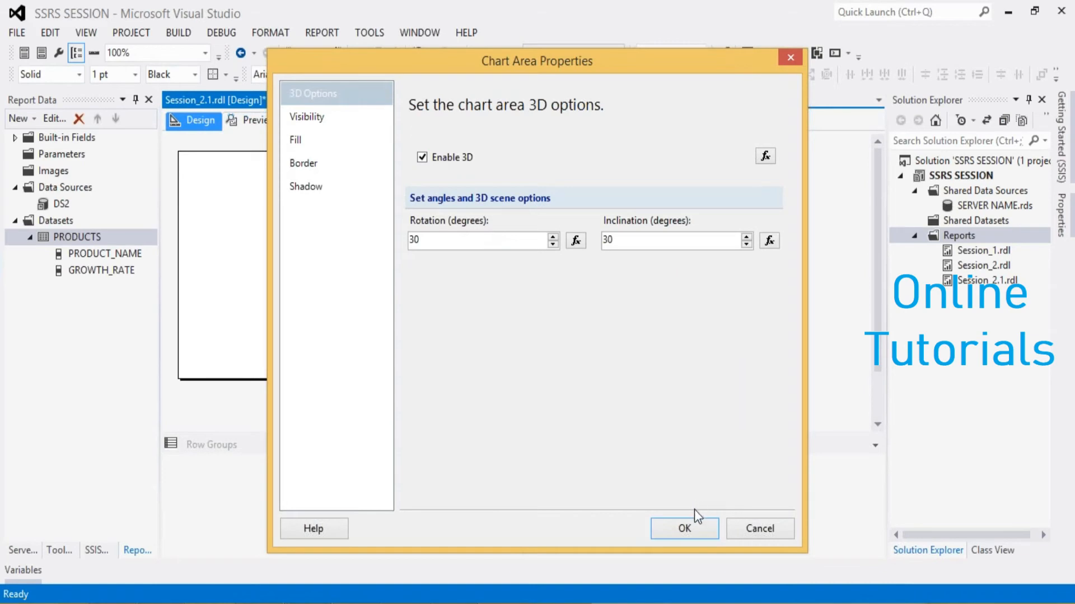
pyautogui.click(693, 526)
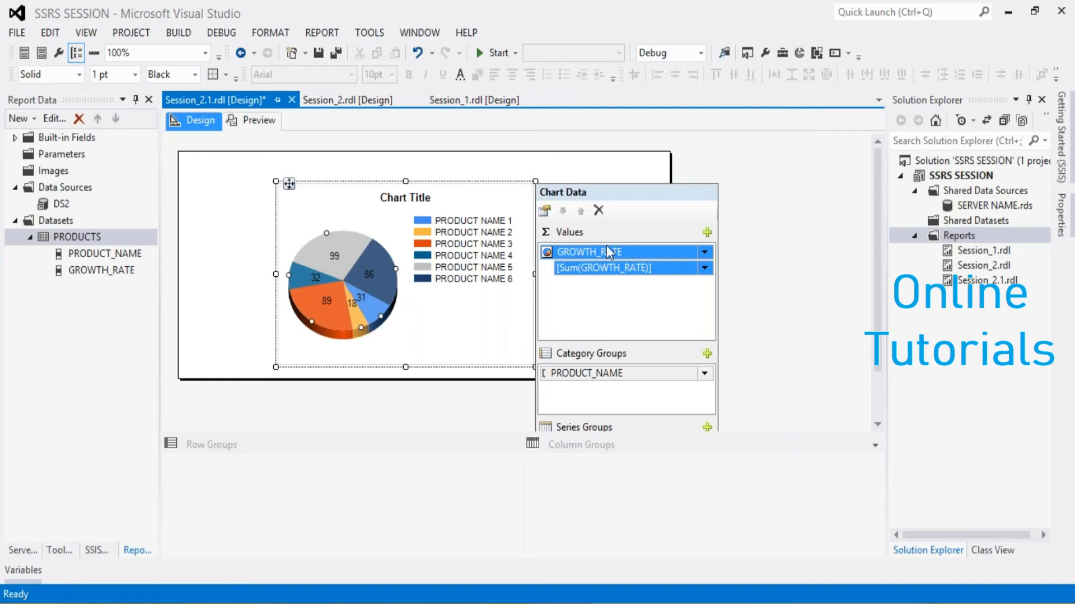
pyautogui.click(705, 252)
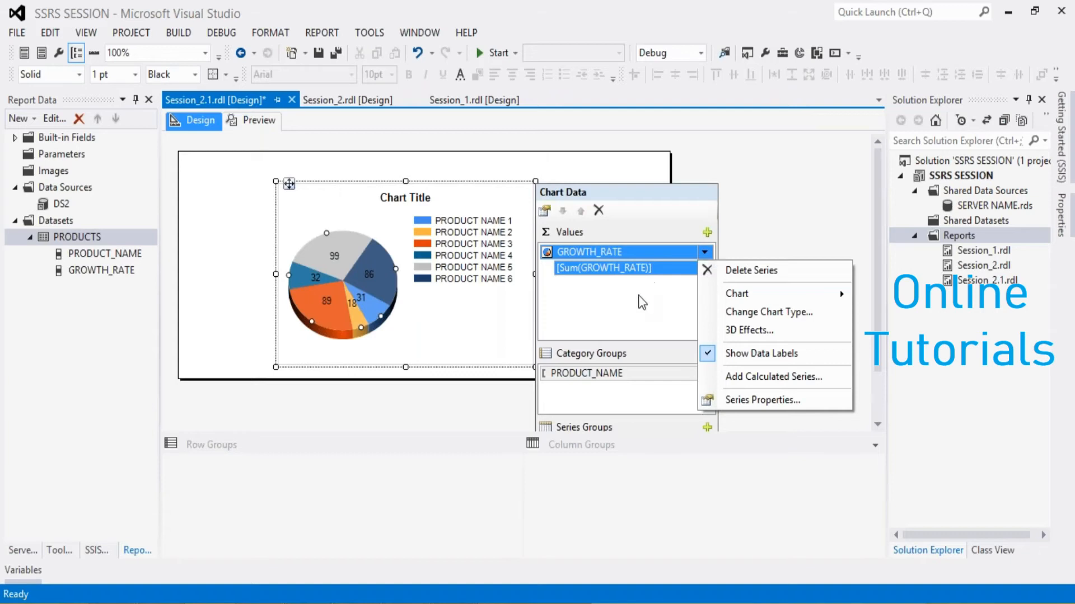
pyautogui.click(792, 202)
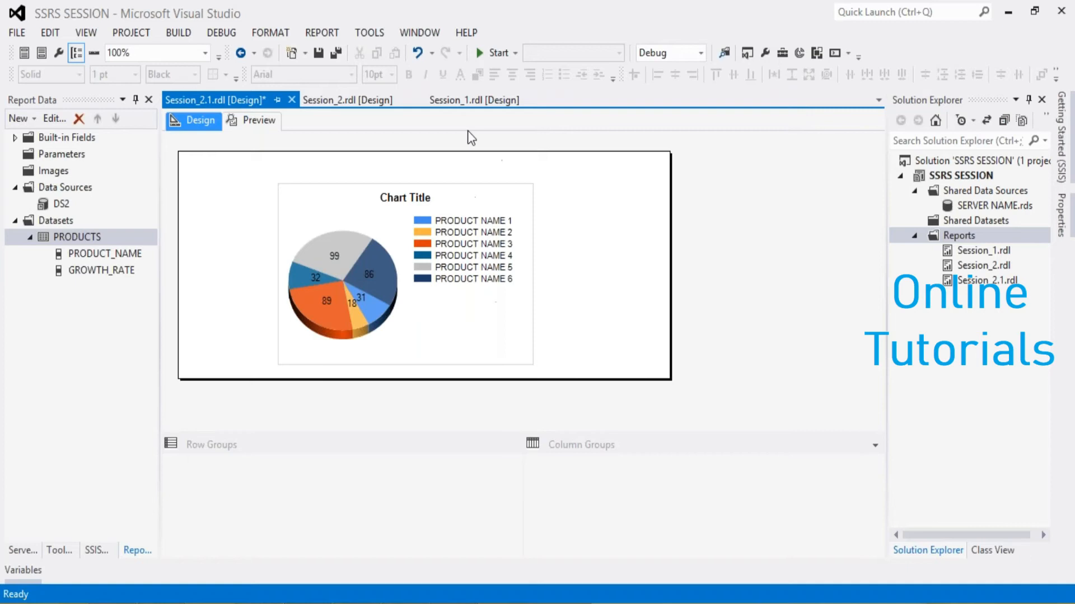
pyautogui.click(255, 123)
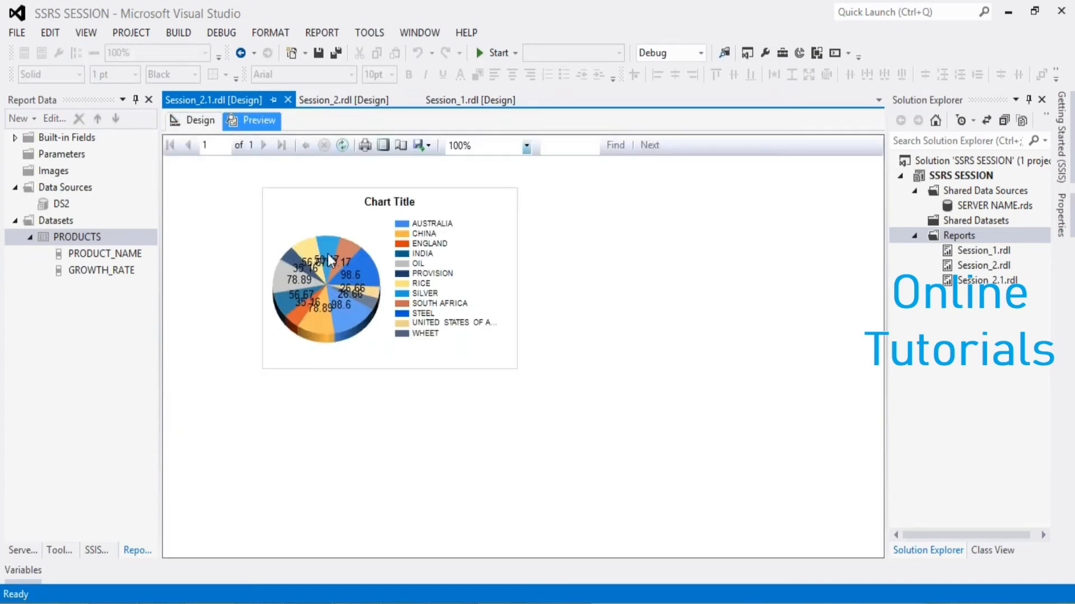
pyautogui.click(192, 119)
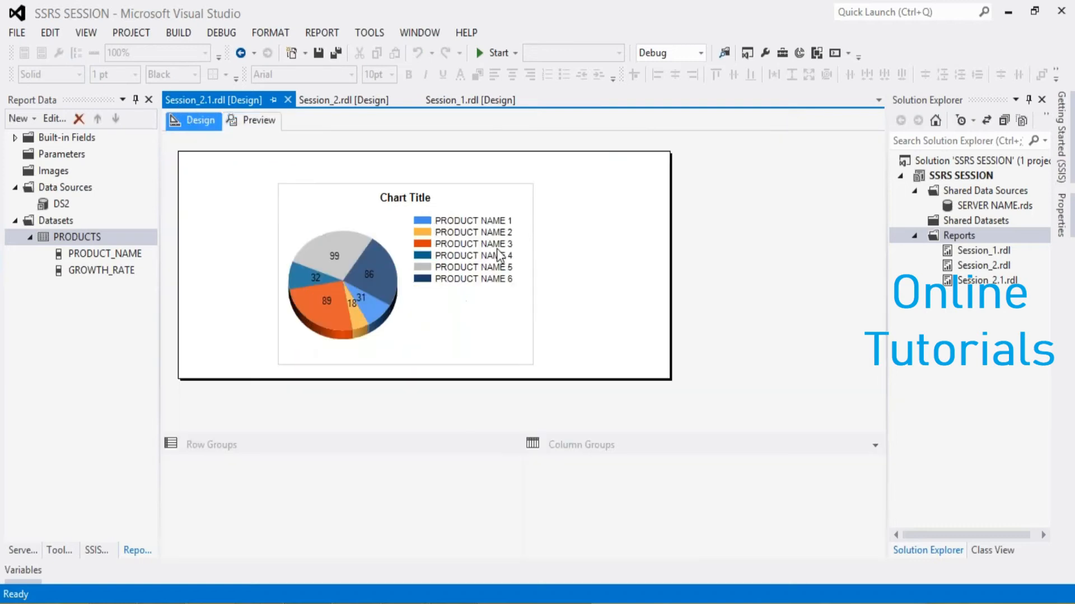
# Enlarge the pie chart from its lower-right corner to nearly the report body's right edge and check it in the preview
pyautogui.click(464, 285)
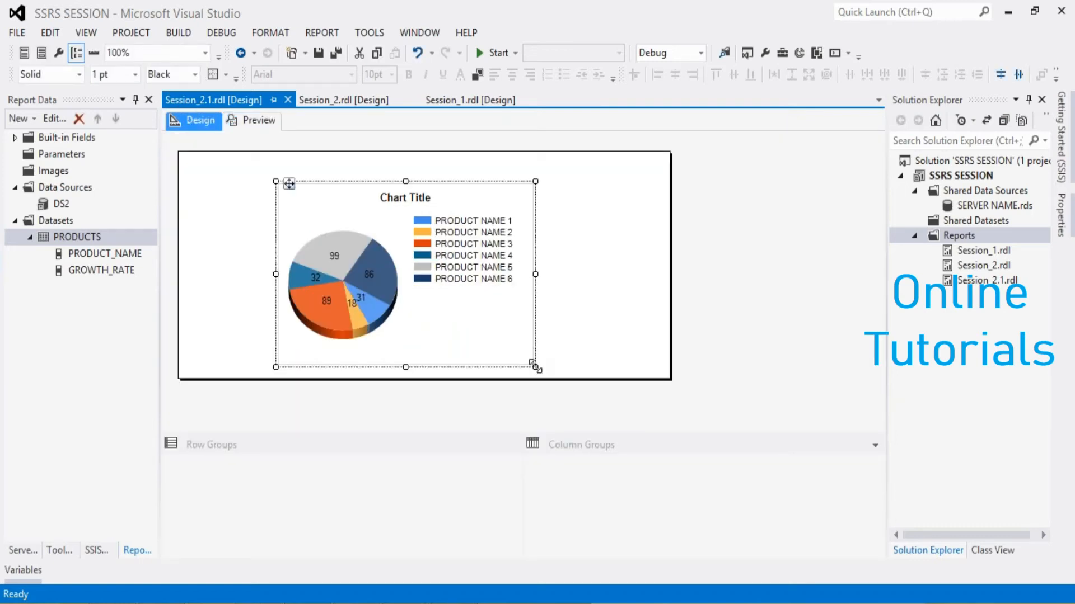
pyautogui.moveTo(535, 367); pyautogui.dragTo(659, 481)
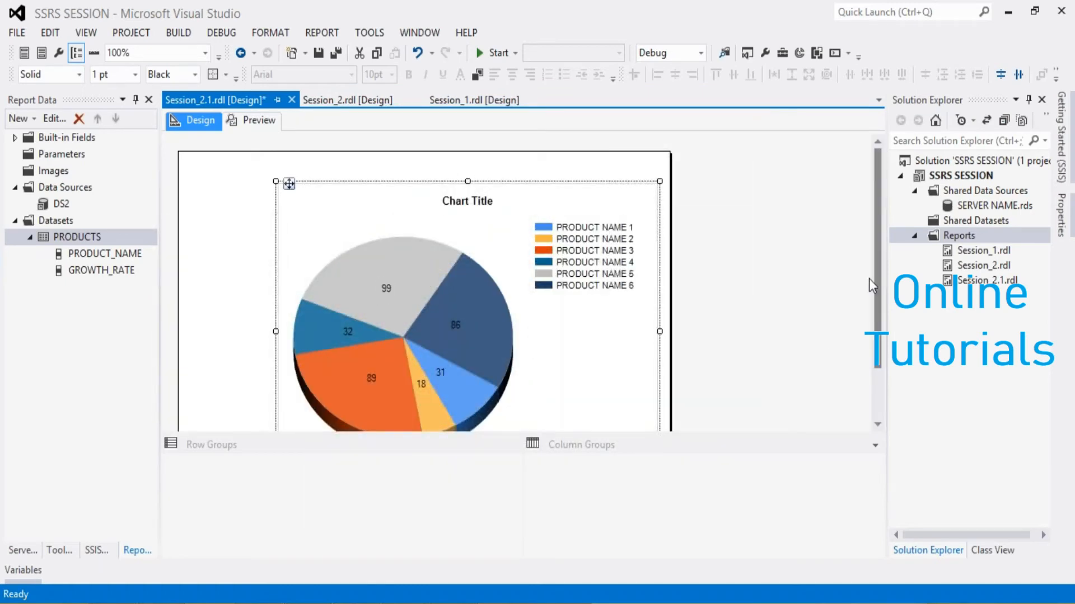
pyautogui.moveTo(880, 290); pyautogui.dragTo(259, 132)
pyautogui.click(258, 123)
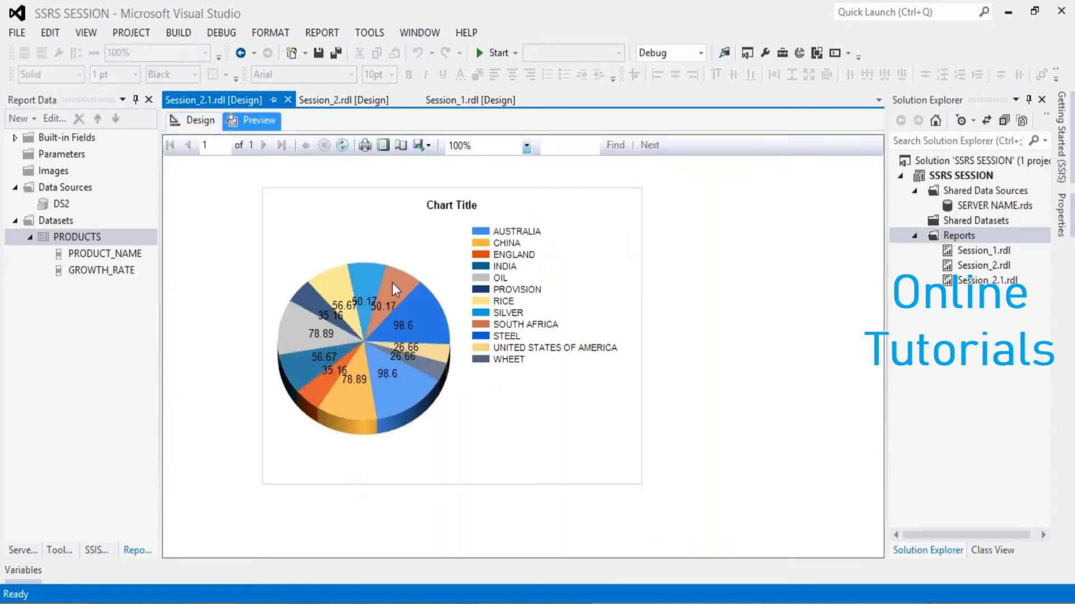
pyautogui.click(193, 120)
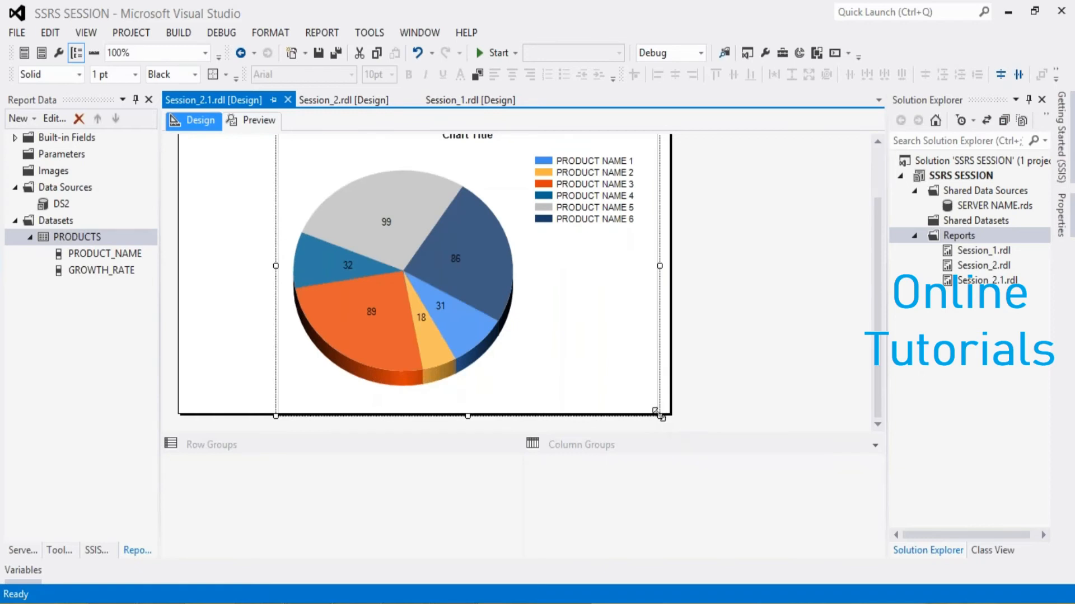
# Enlarge the pie chart further, widening the report body, and preview the whole chart for label readability
pyautogui.moveTo(660, 414); pyautogui.dragTo(823, 504)
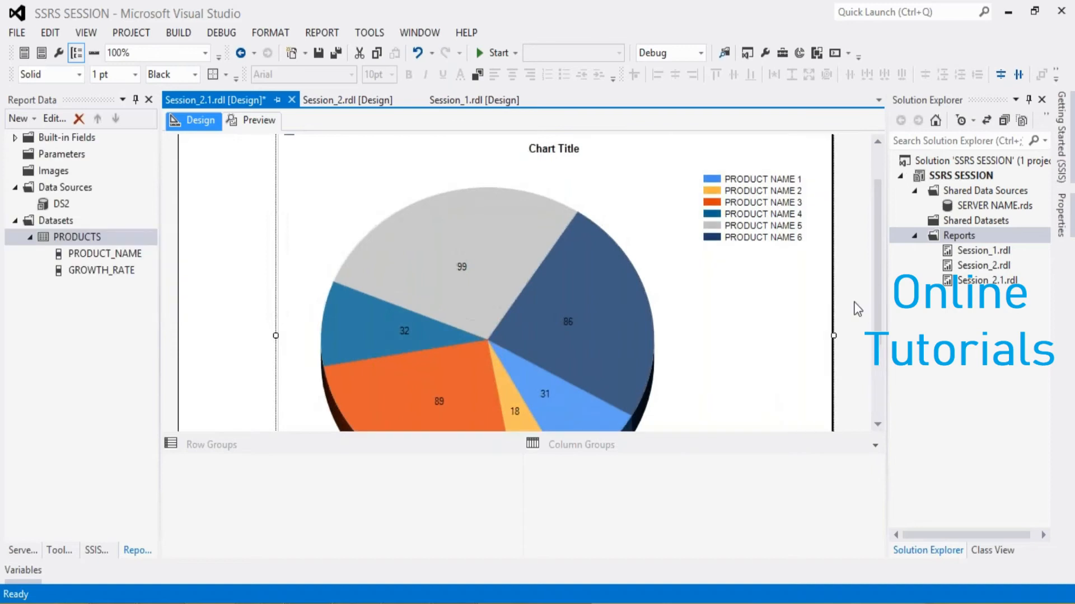
pyautogui.click(254, 119)
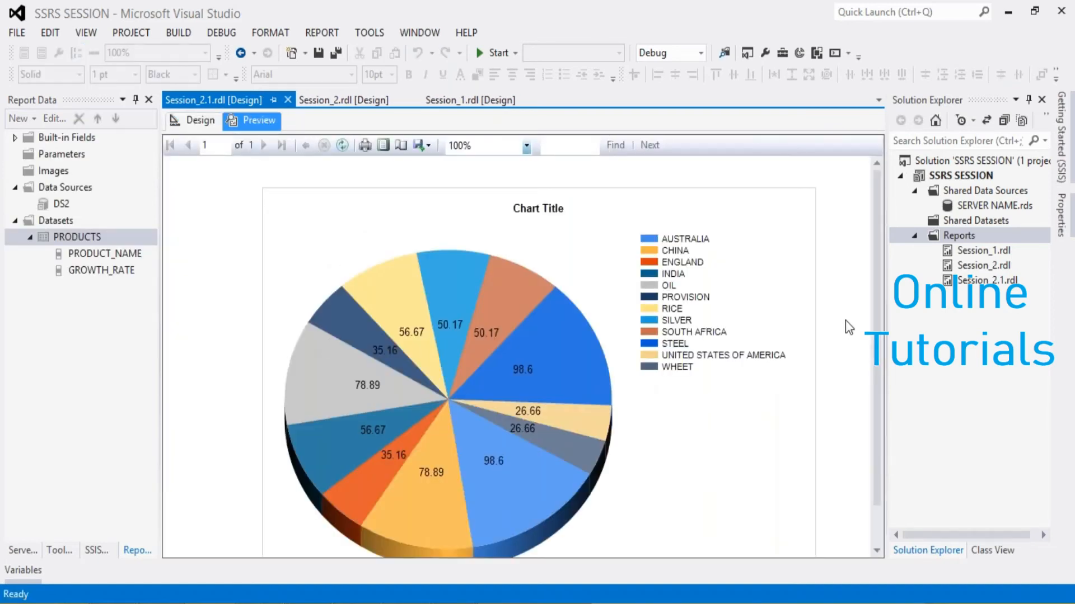
pyautogui.moveTo(881, 347); pyautogui.dragTo(888, 384)
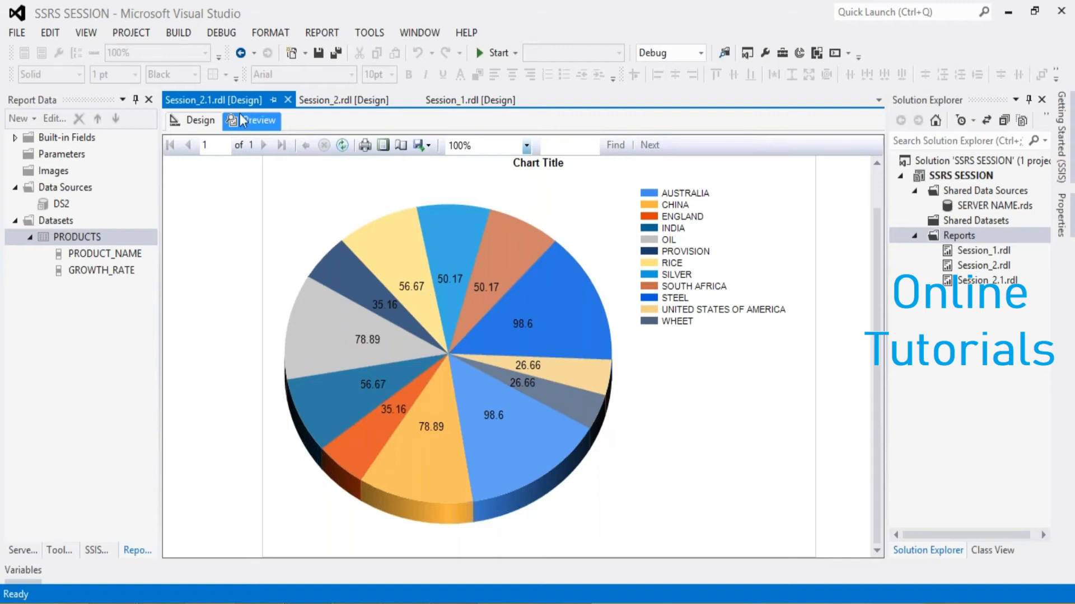
pyautogui.click(196, 116)
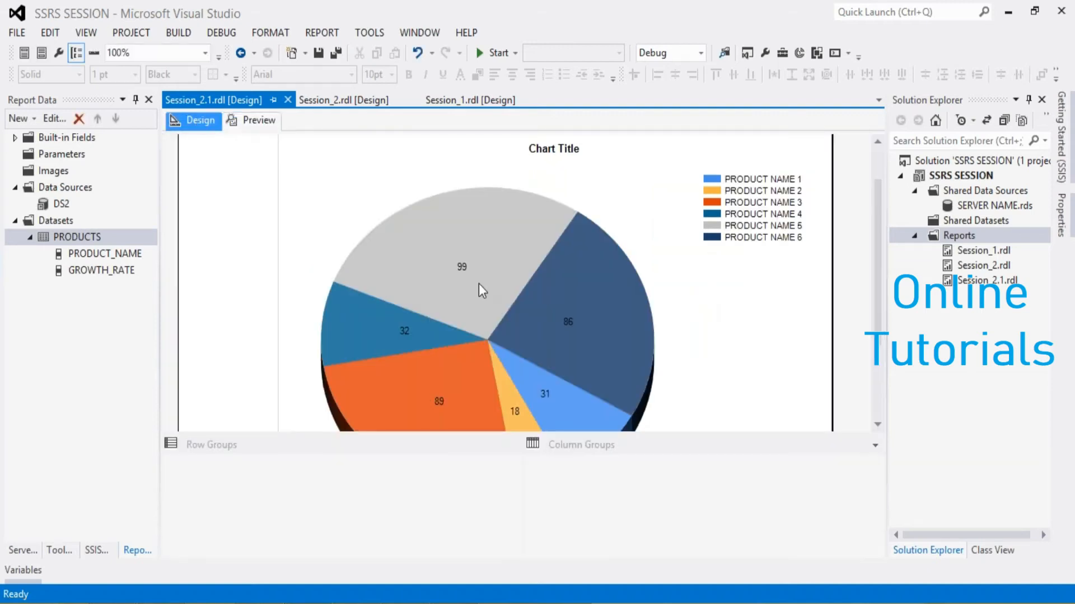
# Shrink the 3-D pie chart and fit it into the upper-left part of the report body
pyautogui.click(479, 284)
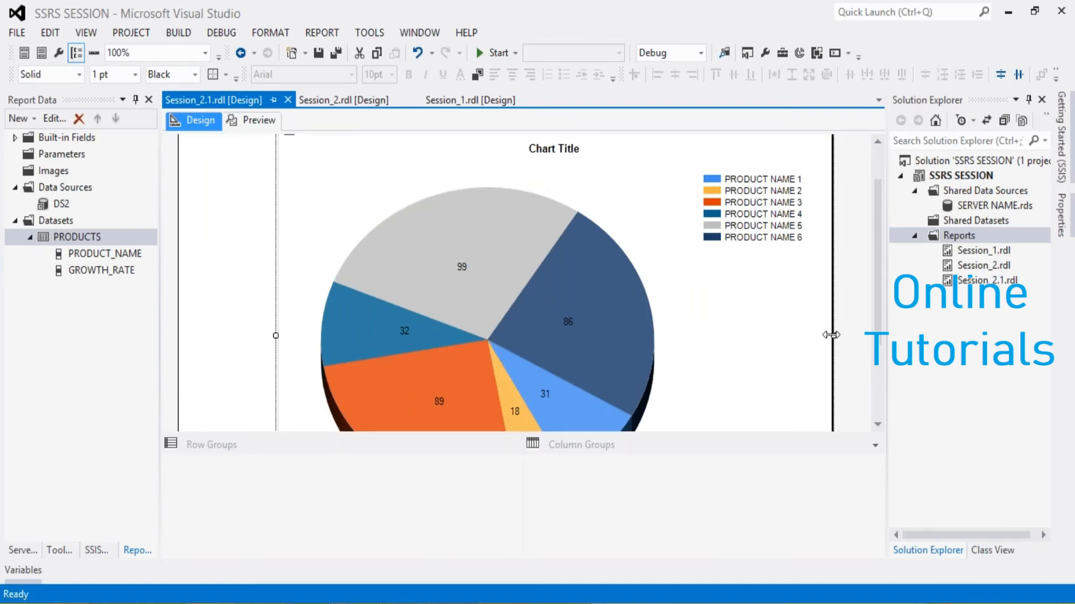
pyautogui.moveTo(831, 335); pyautogui.dragTo(562, 335)
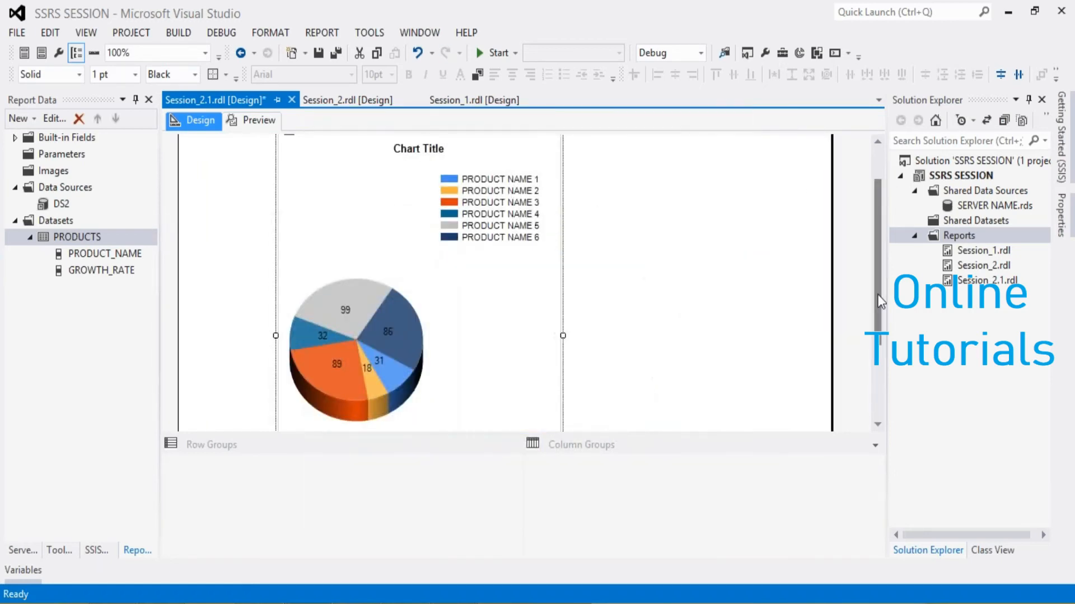
pyautogui.scroll(-4, 880, 302)
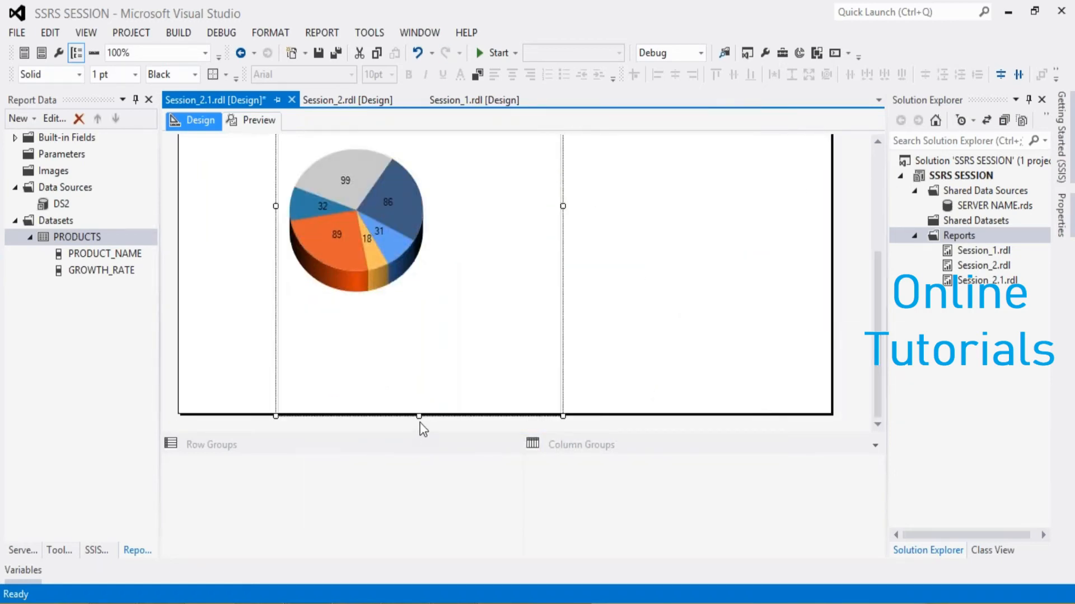
pyautogui.moveTo(419, 416); pyautogui.dragTo(417, 227)
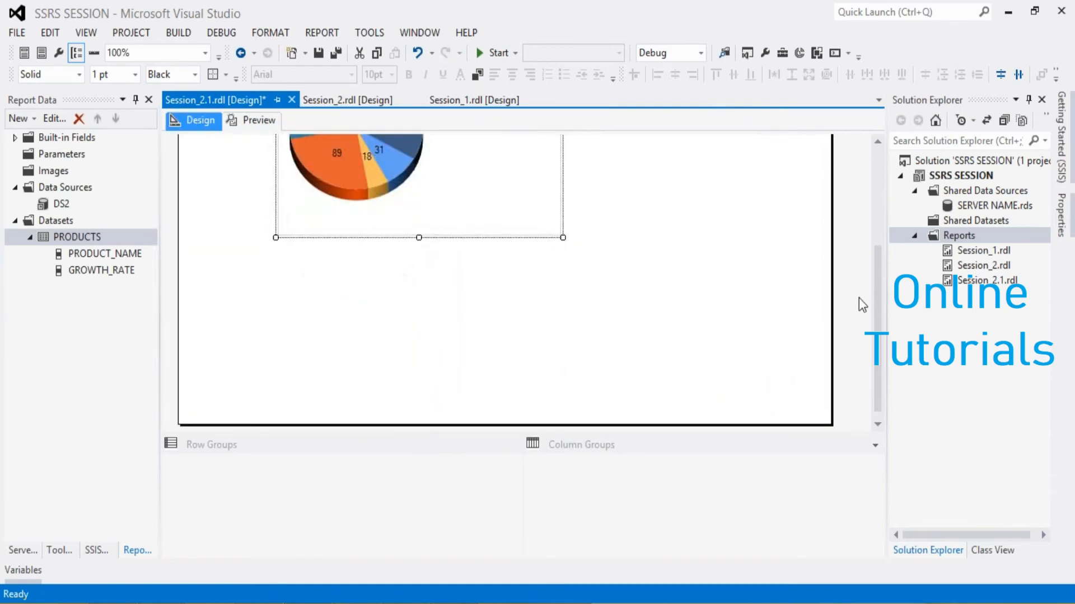
pyautogui.moveTo(874, 311); pyautogui.dragTo(834, 214)
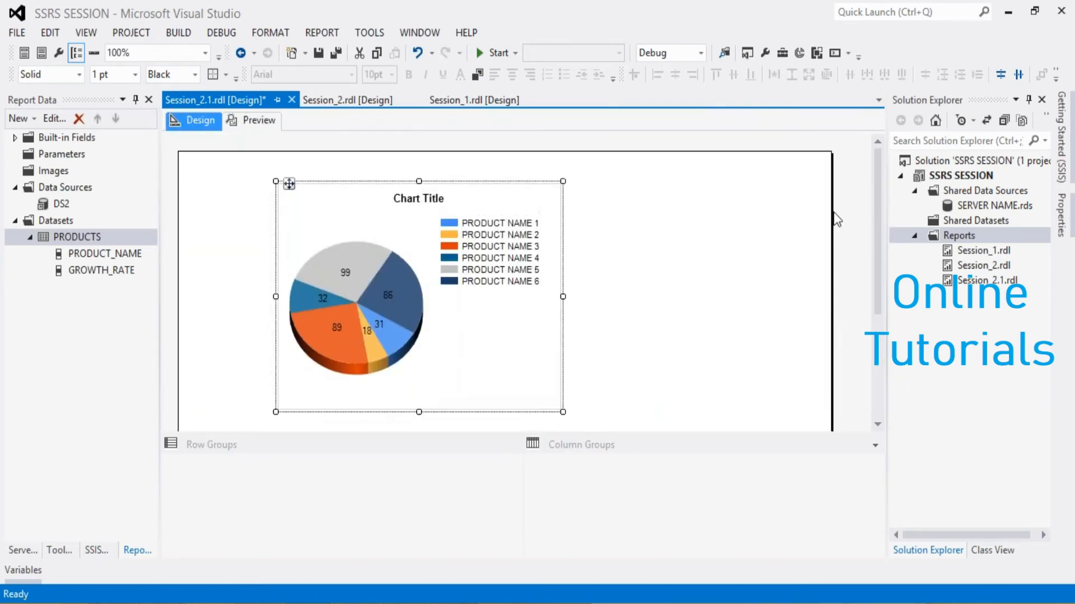
pyautogui.moveTo(562, 296); pyautogui.dragTo(548, 295)
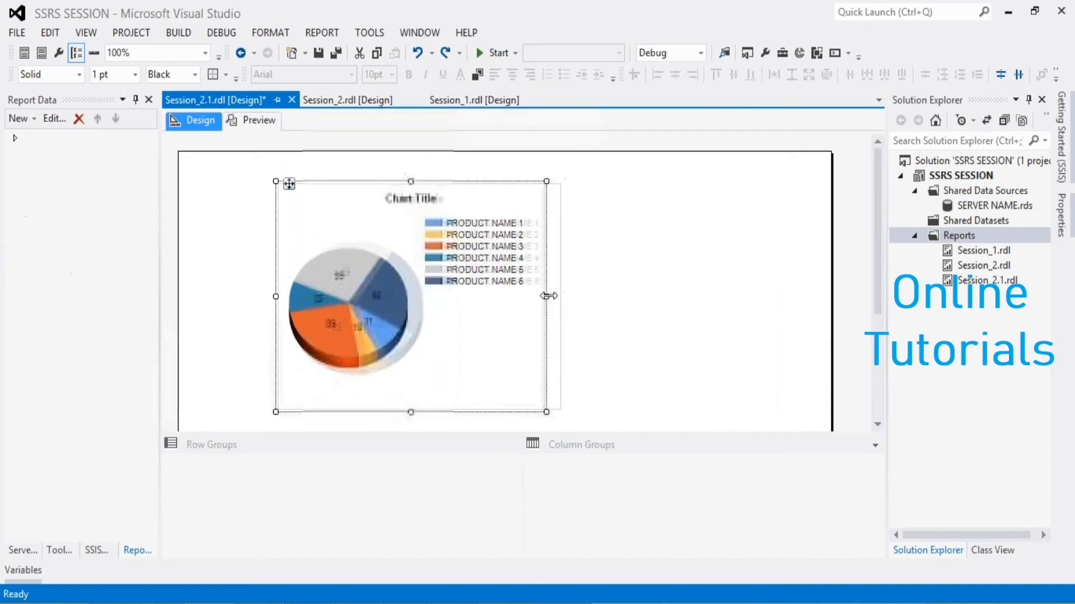
pyautogui.moveTo(275, 296); pyautogui.dragTo(203, 263)
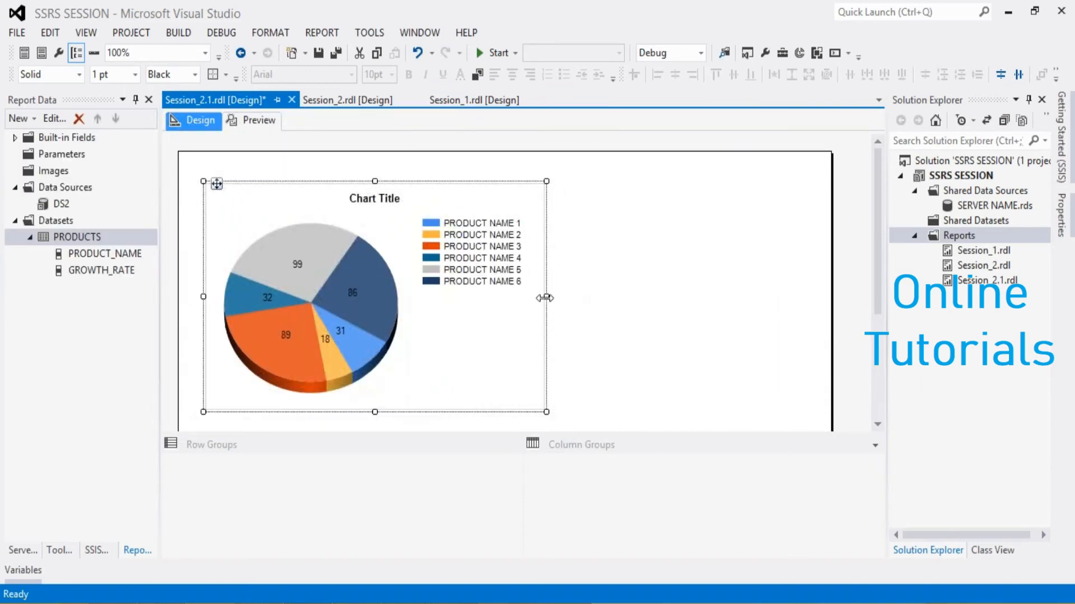
pyautogui.moveTo(544, 297); pyautogui.dragTo(423, 297)
pyautogui.click(563, 304)
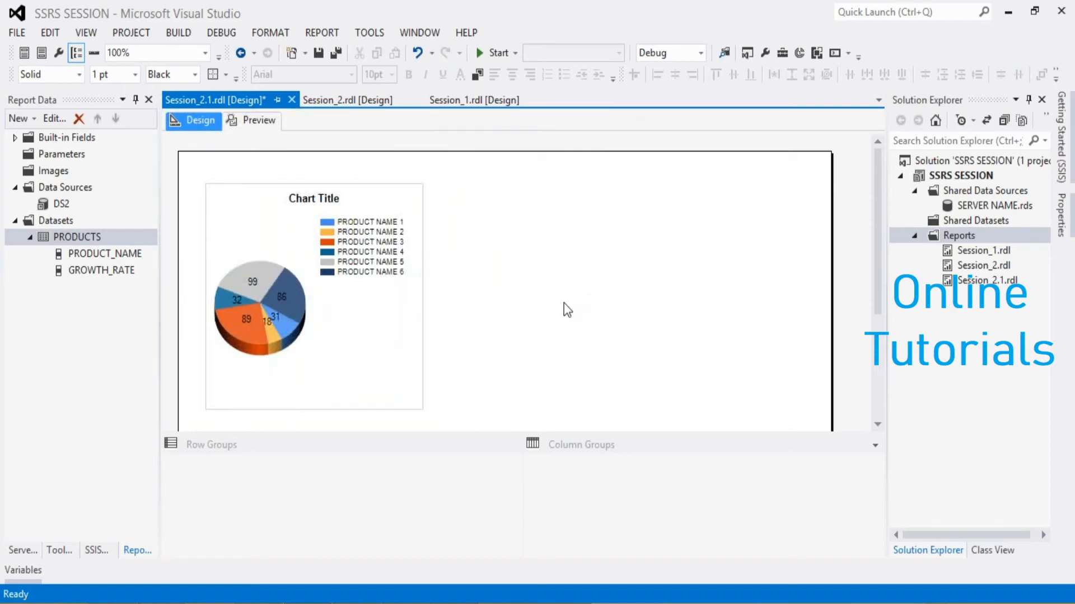
# Insert a 3-D stacked cylinder column chart in the empty area to the right of the pie chart
pyautogui.rightClick(480, 212)
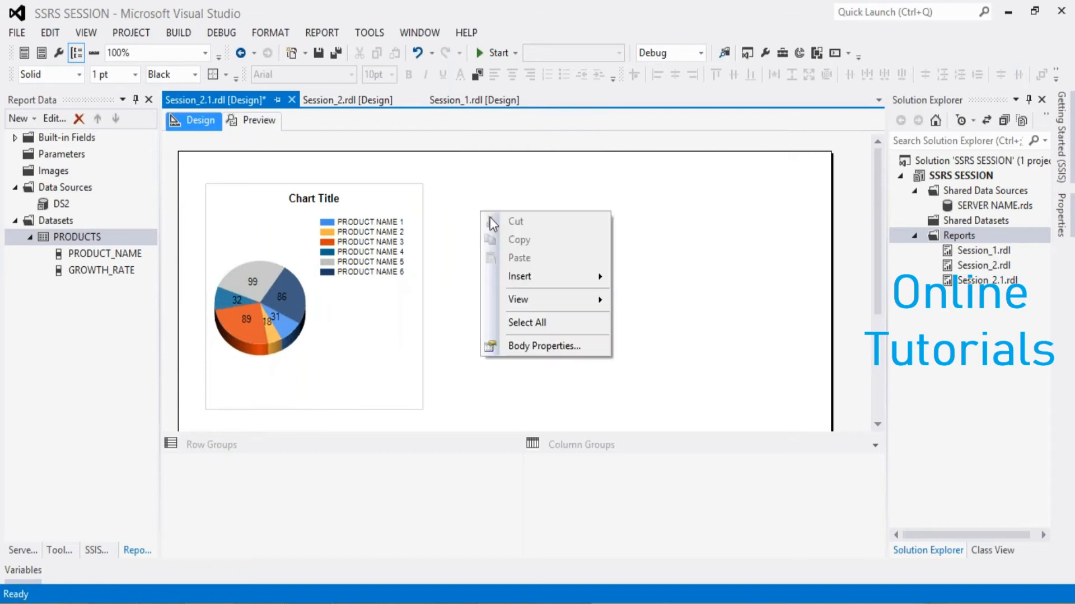
pyautogui.moveTo(546, 278)
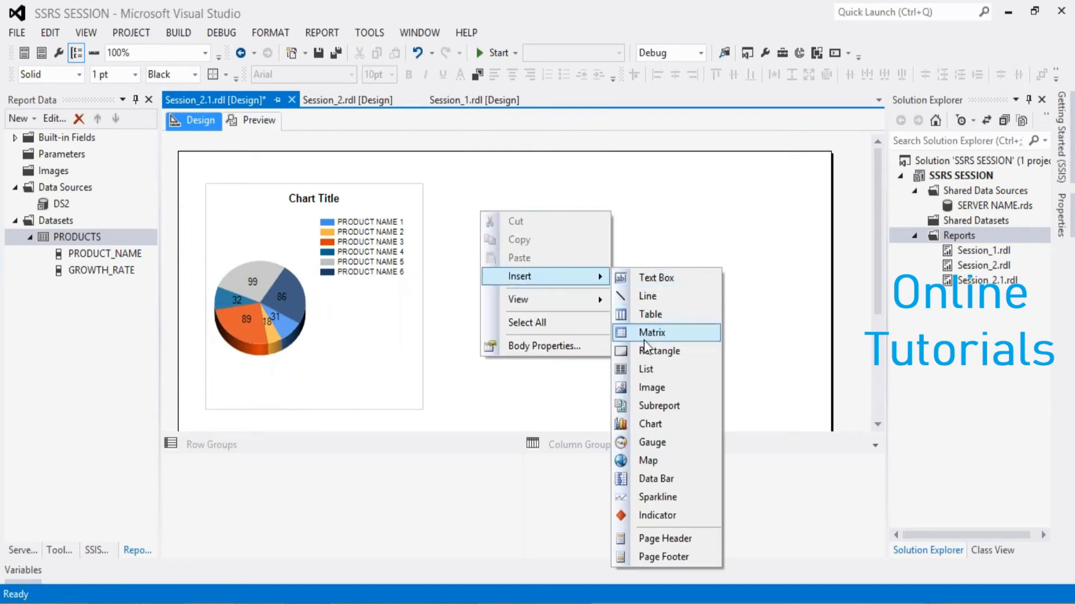
pyautogui.click(639, 424)
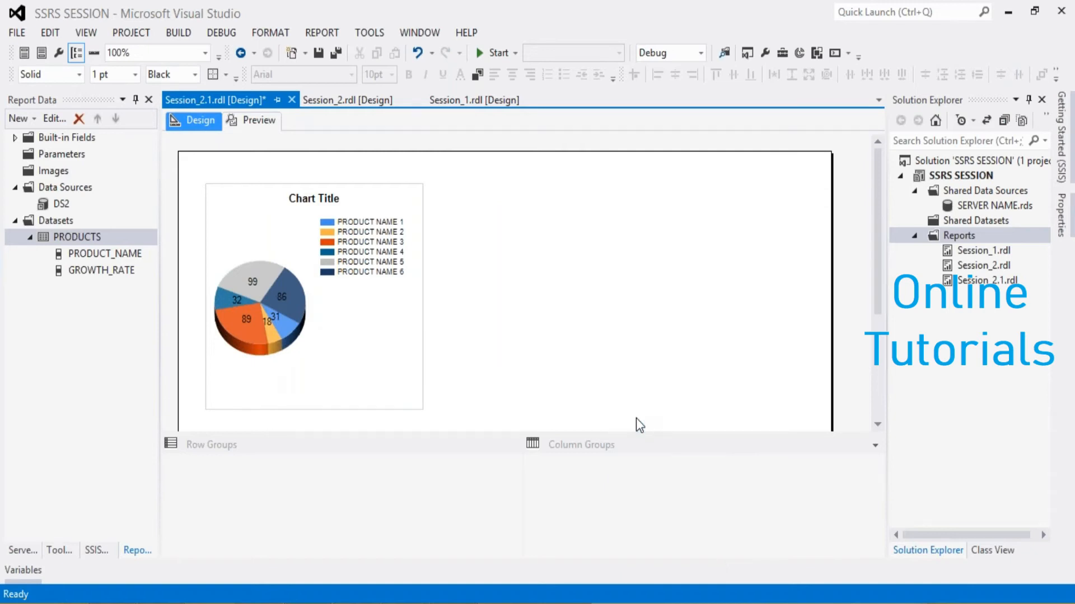
pyautogui.click(421, 190)
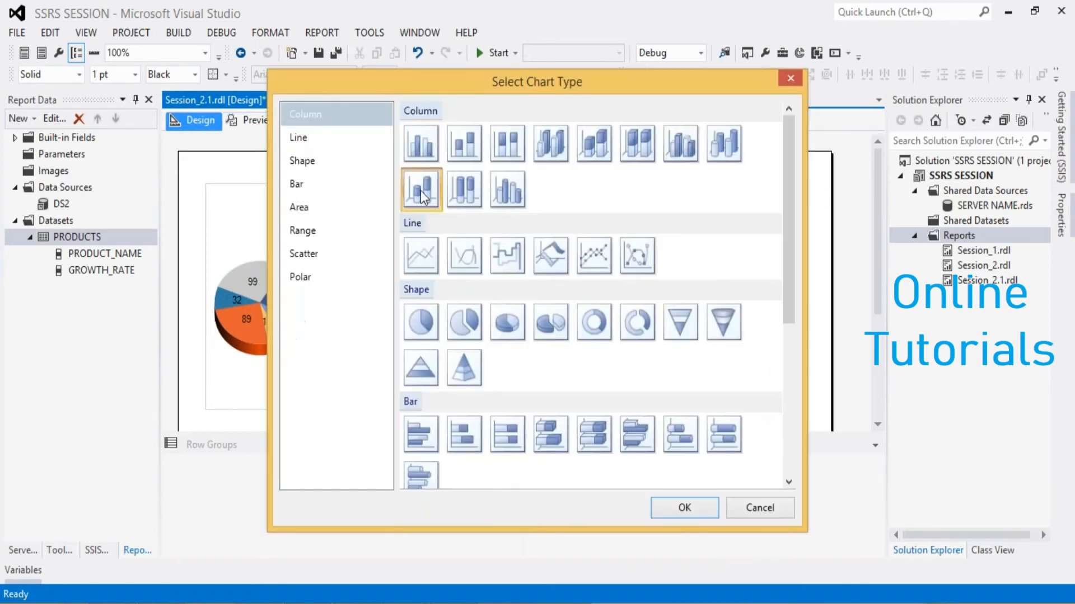
pyautogui.click(682, 515)
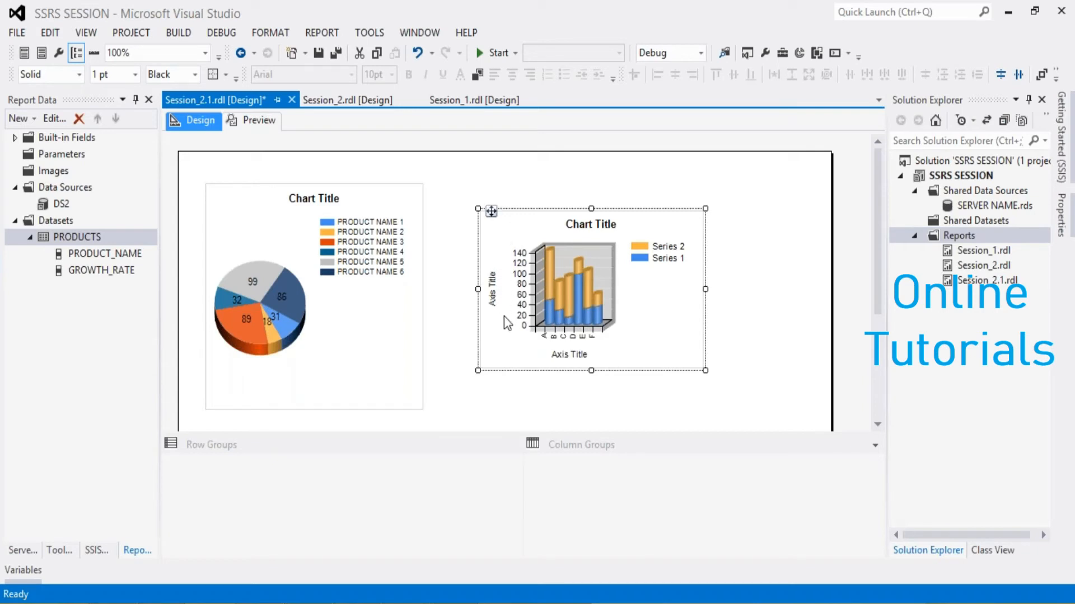
# Set PRODUCT_NAME as the category group of the new column chart
pyautogui.click(566, 358)
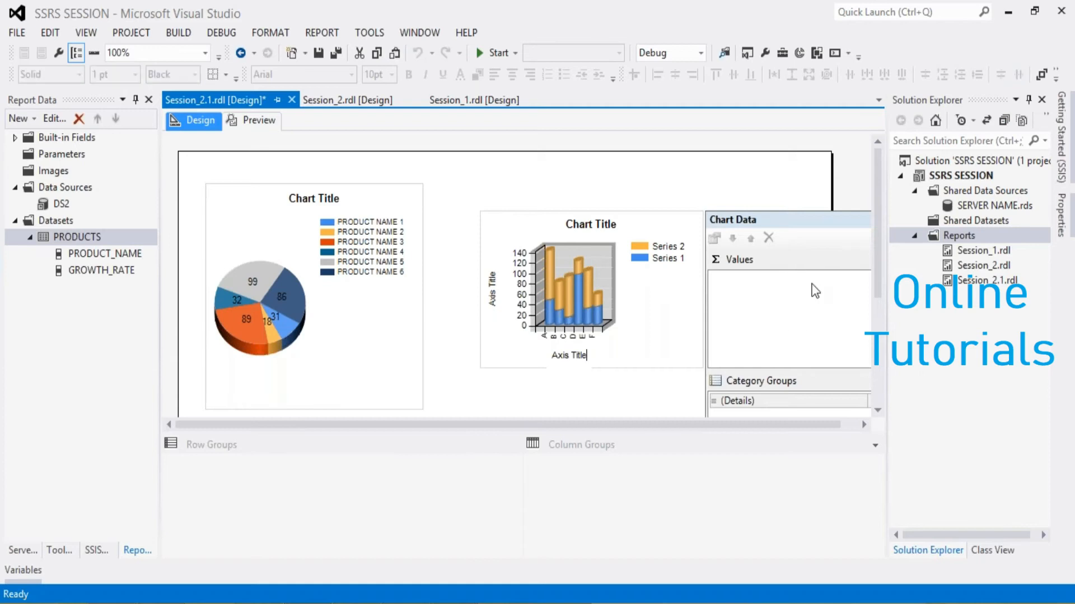
pyautogui.click(758, 425)
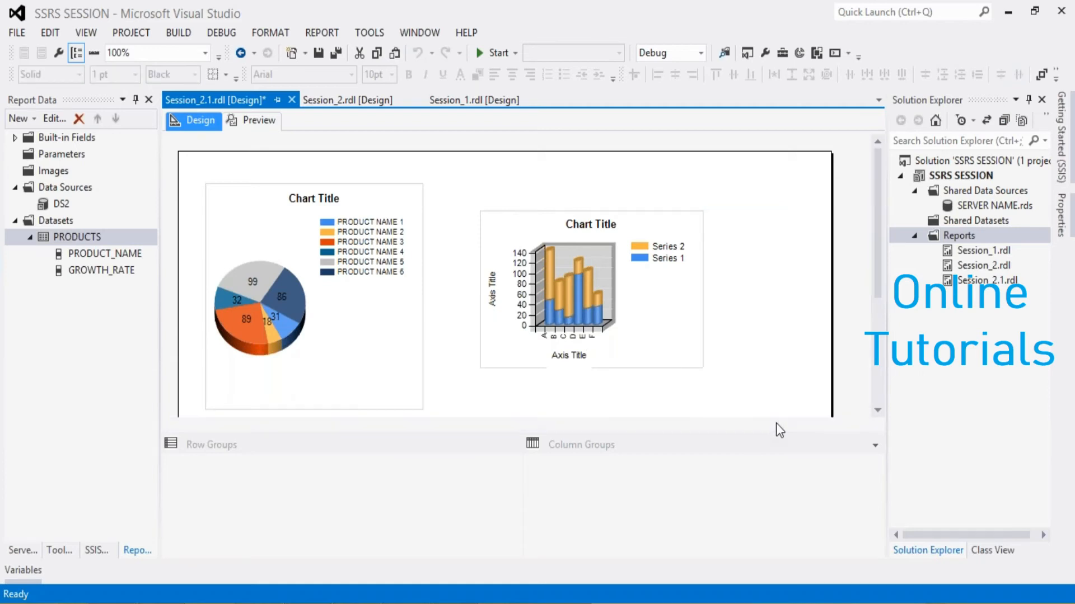
pyautogui.click(566, 355)
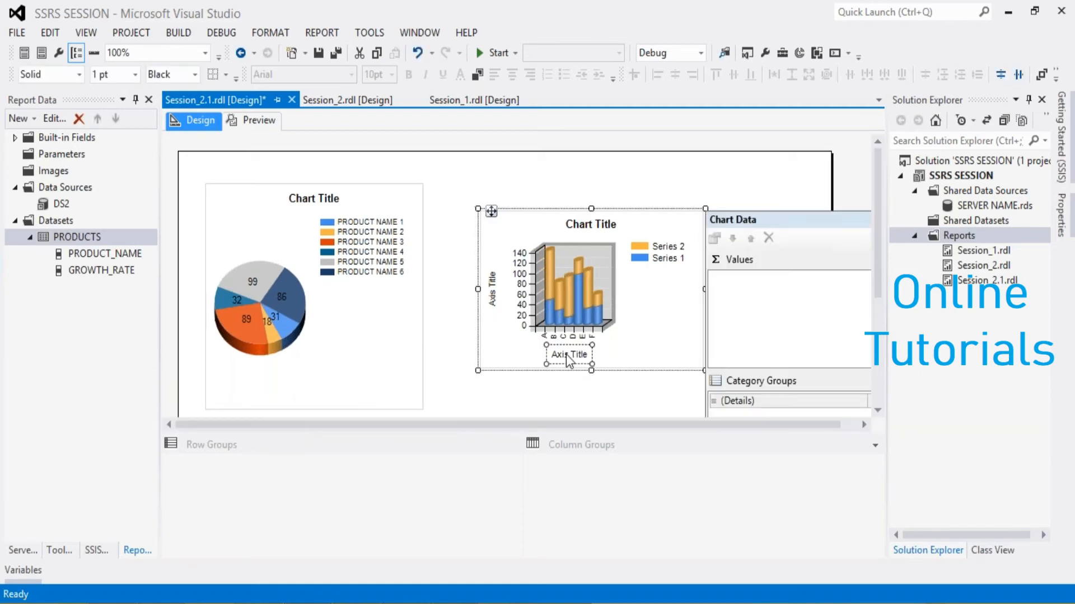
pyautogui.moveTo(681, 426); pyautogui.dragTo(722, 427)
pyautogui.moveTo(880, 284); pyautogui.dragTo(881, 337)
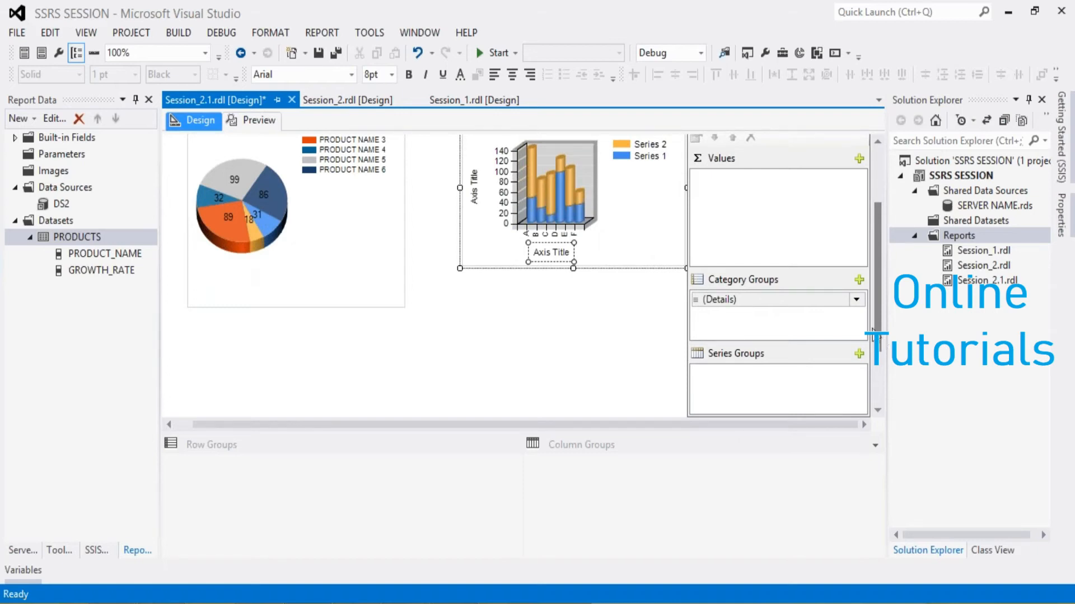
pyautogui.click(855, 301)
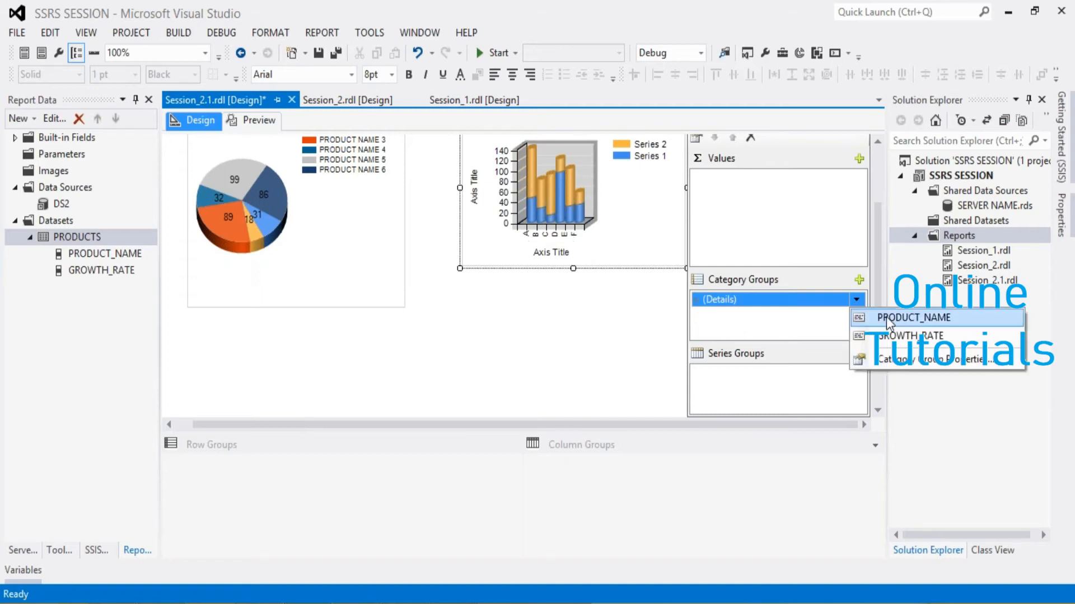
pyautogui.click(889, 318)
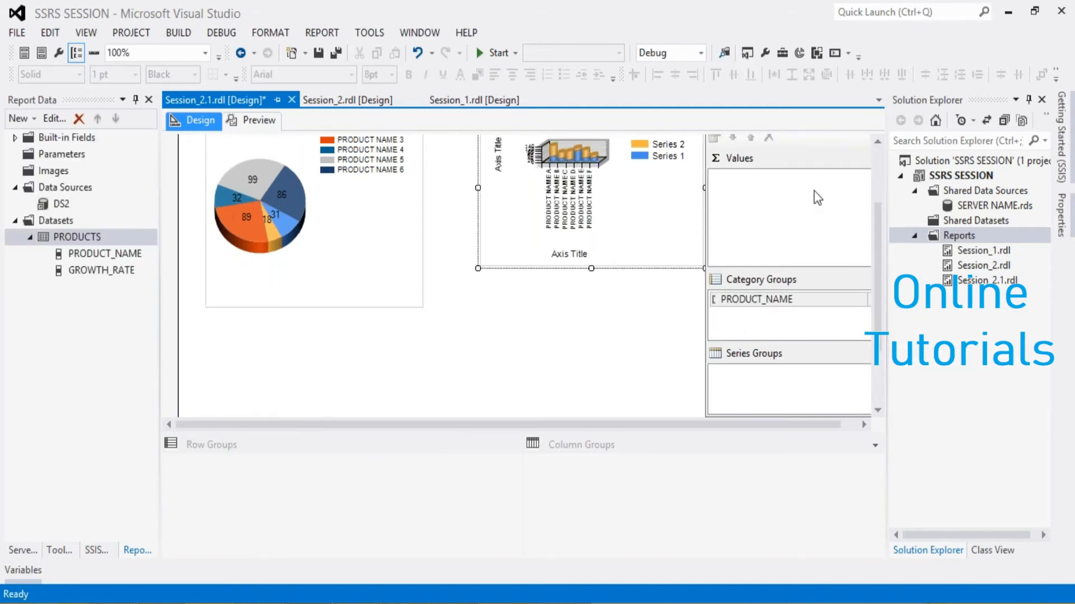
# Add GROWTH_RATE as the value field of the column chart
pyautogui.moveTo(879, 244); pyautogui.dragTo(879, 219)
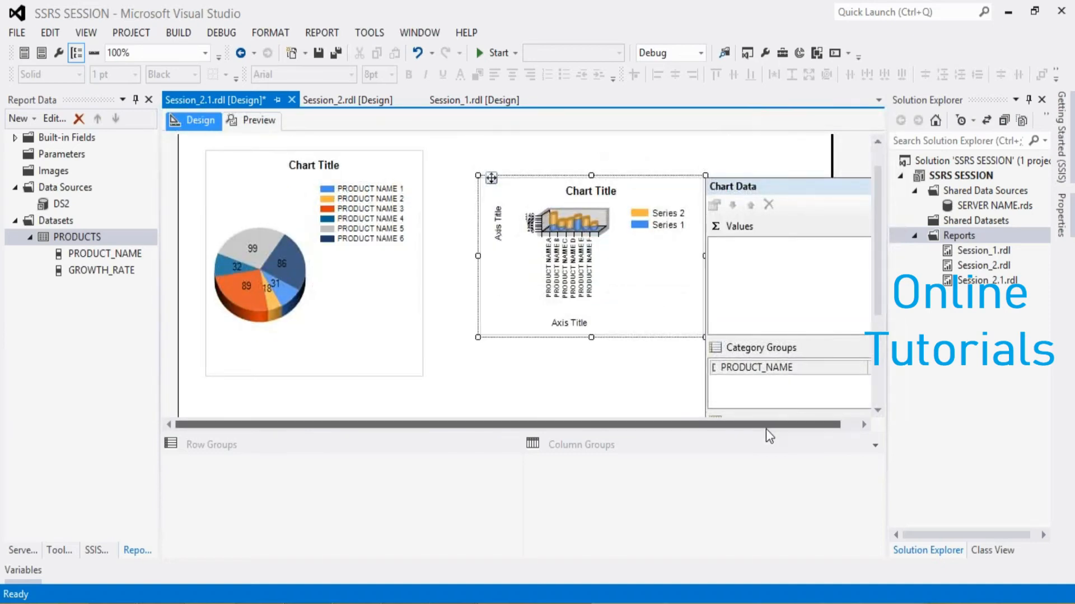
pyautogui.moveTo(787, 428); pyautogui.dragTo(803, 429)
pyautogui.click(859, 227)
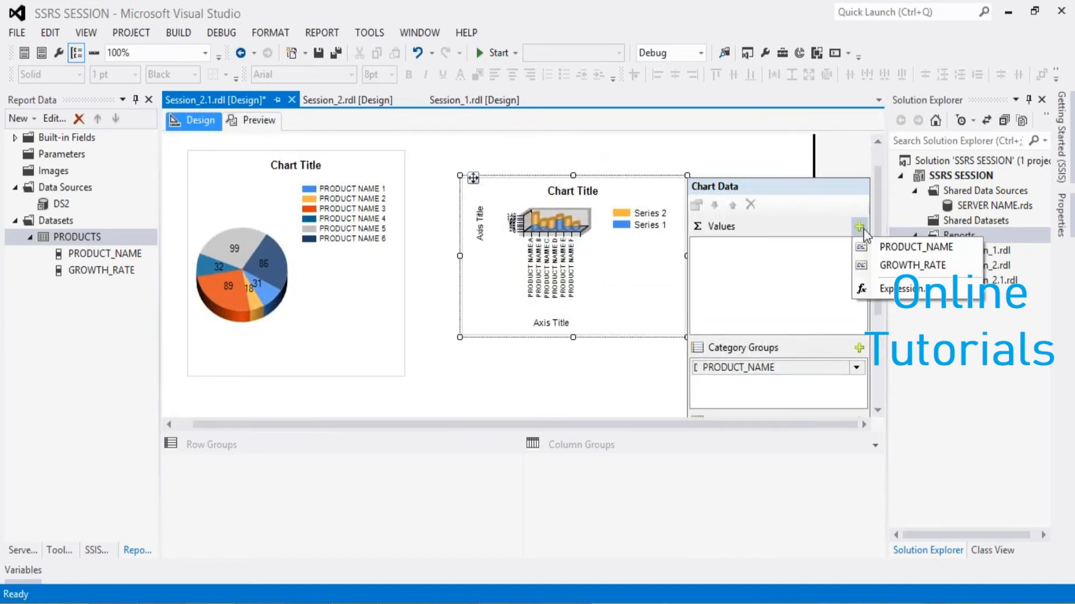
pyautogui.click(910, 265)
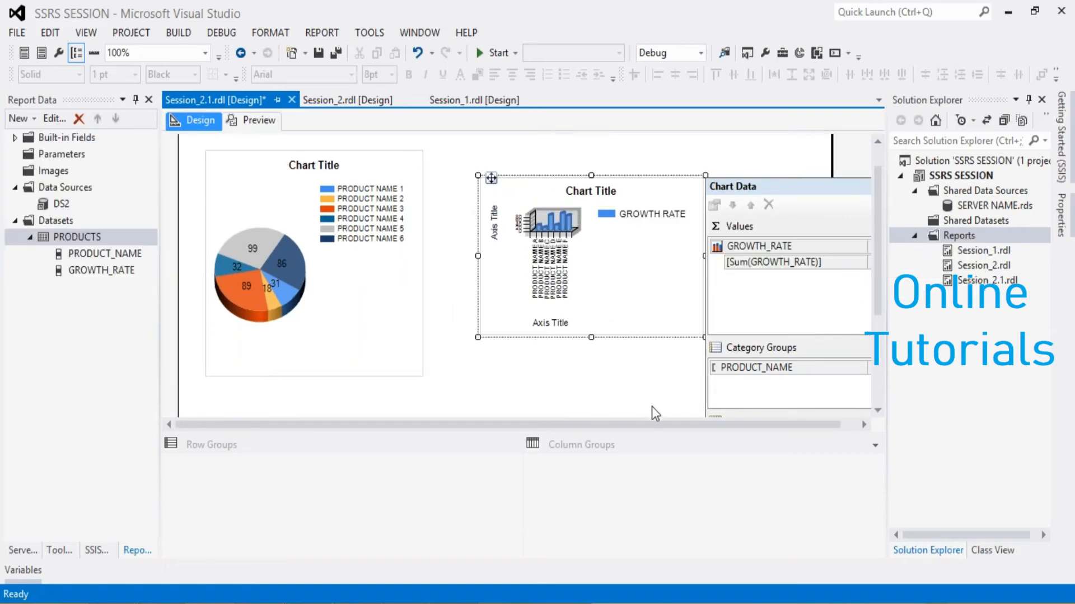
# Show data labels on the column chart's GROWTH_RATE series and preview the report
pyautogui.moveTo(652, 422); pyautogui.dragTo(711, 427)
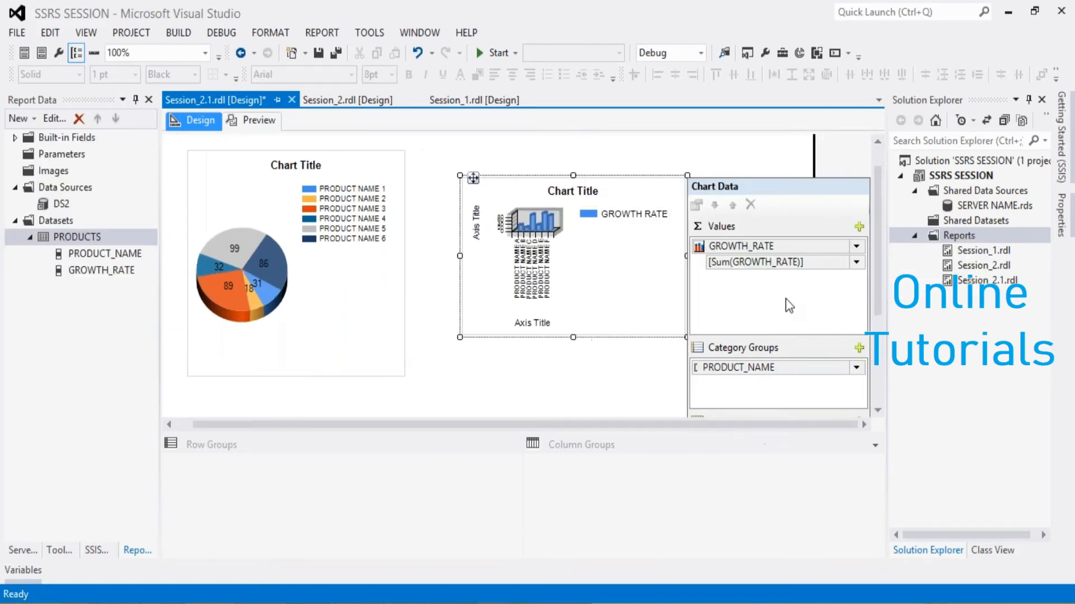
pyautogui.click(857, 247)
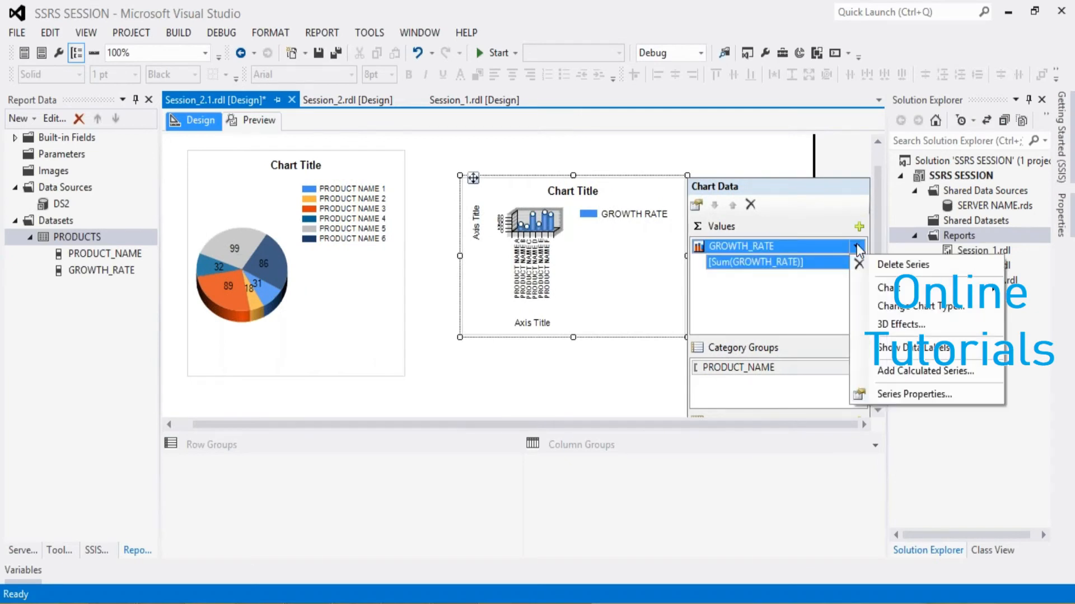
pyautogui.click(914, 359)
pyautogui.click(593, 385)
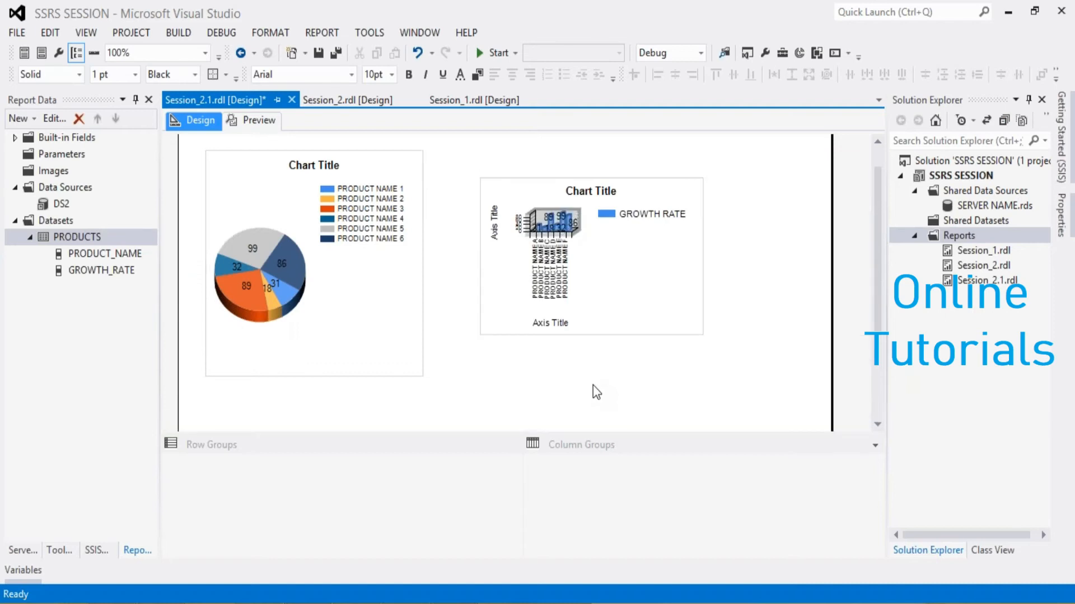
pyautogui.click(251, 119)
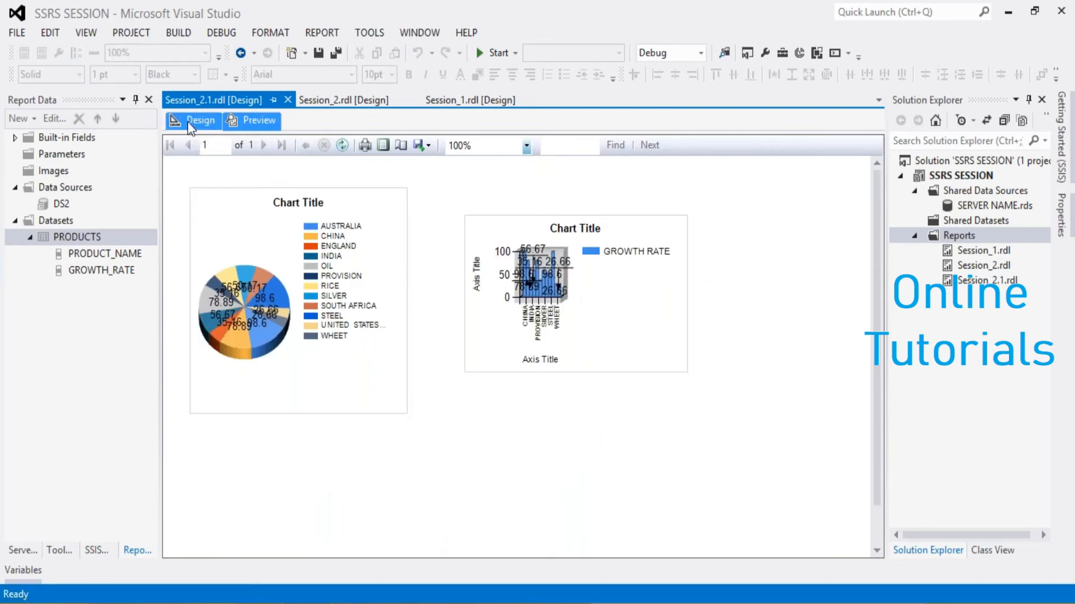
# Return to the report design, enlarge the column chart toward its lower right, and enlarge the pie chart slightly
pyautogui.click(187, 122)
pyautogui.click(601, 293)
pyautogui.moveTo(699, 335); pyautogui.dragTo(825, 419)
pyautogui.click(341, 311)
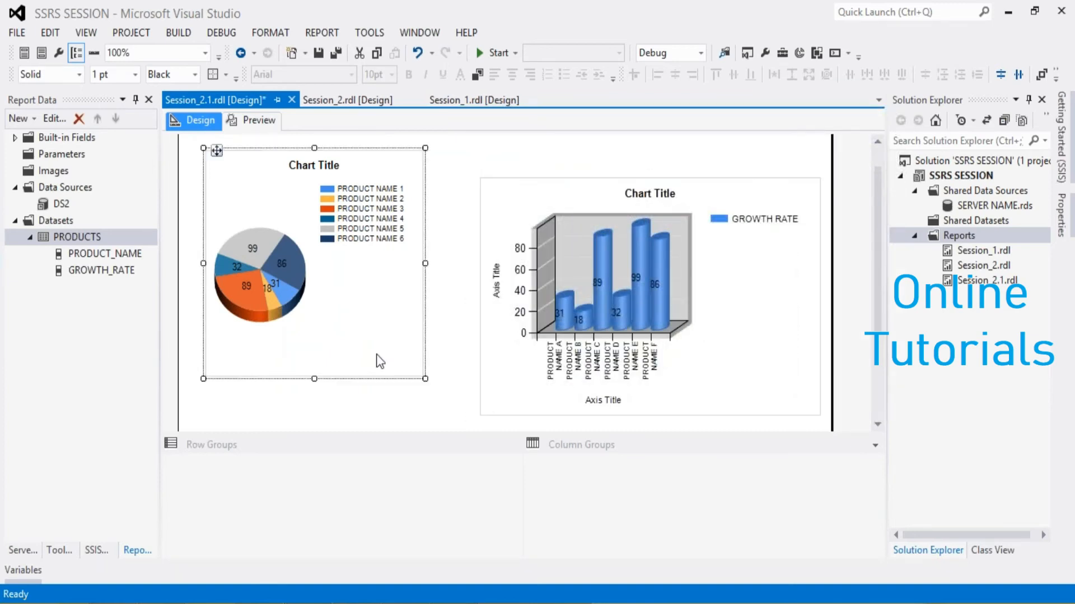
pyautogui.moveTo(424, 378)
pyautogui.mouseDown()
pyautogui.moveTo(403, 442)
pyautogui.moveTo(434, 361)
pyautogui.mouseUp()
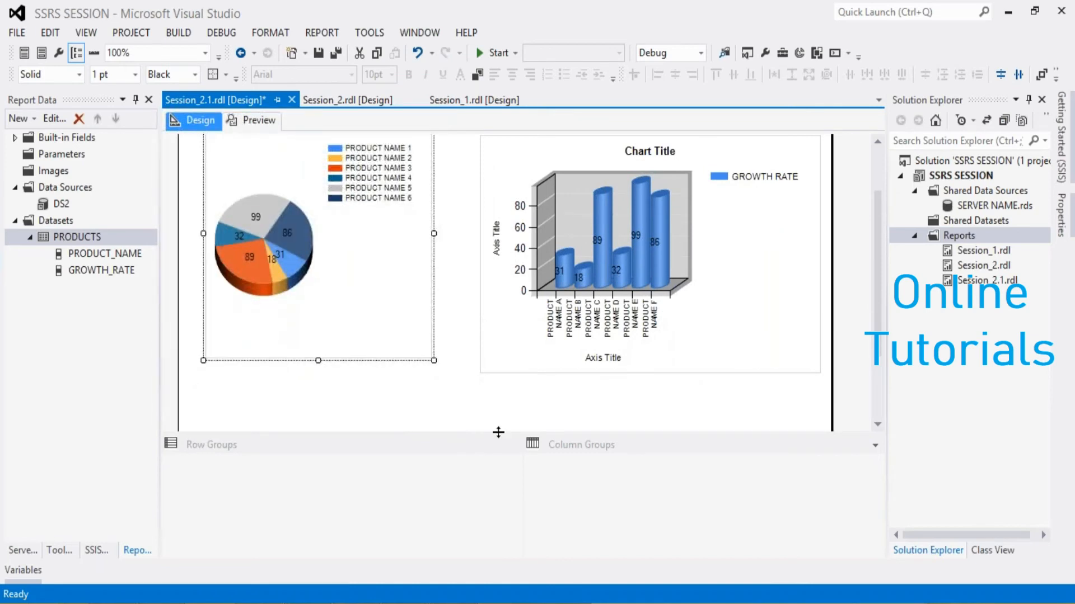
# Enlarge the column chart from its lower-left corner up to the pie chart and preview the report
pyautogui.moveTo(881, 340); pyautogui.dragTo(878, 392)
pyautogui.click(642, 226)
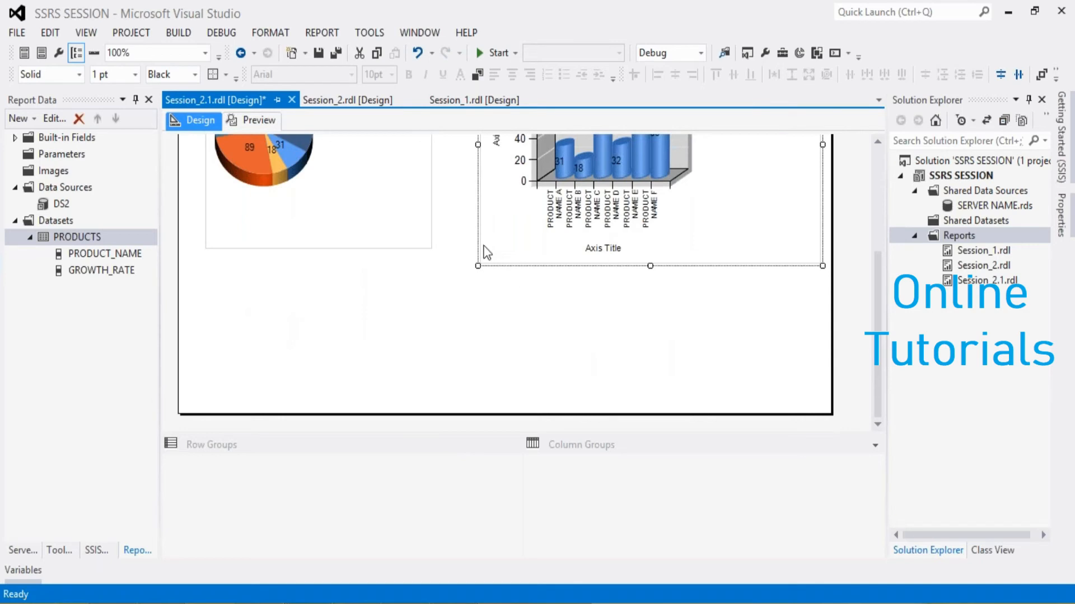
pyautogui.moveTo(479, 265); pyautogui.dragTo(386, 330)
pyautogui.click(257, 120)
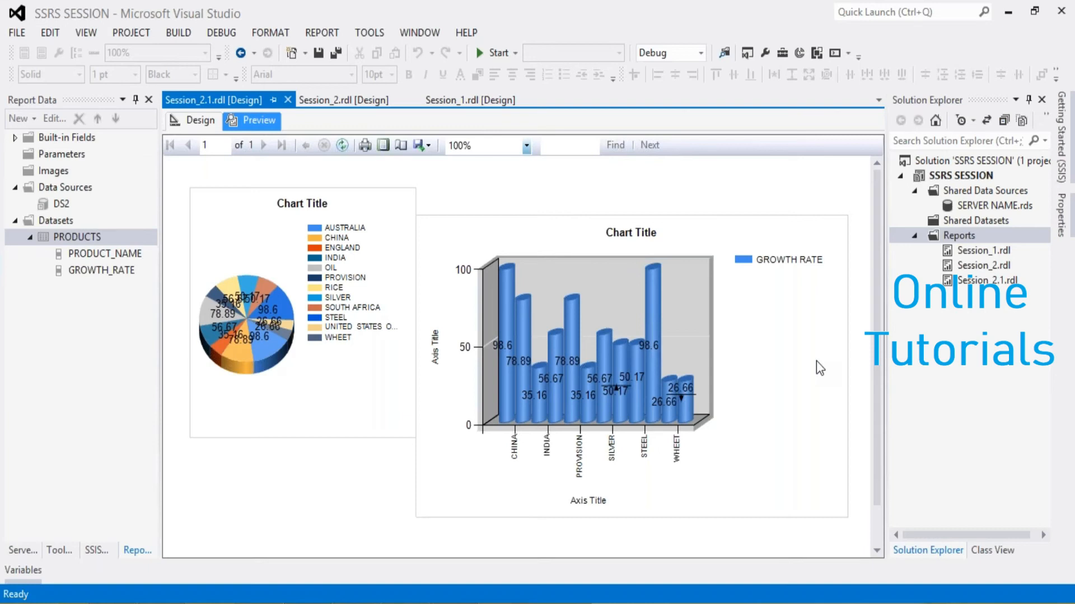
# Return to the report design and move the column chart up to align its top edge with the pie chart's
pyautogui.click(194, 119)
pyautogui.click(546, 214)
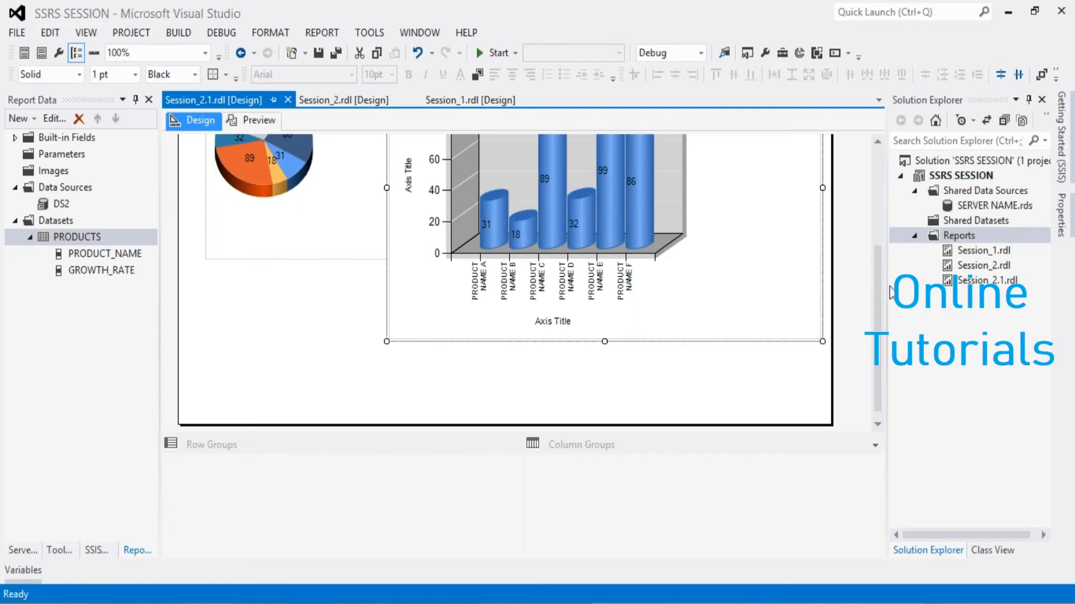
pyautogui.moveTo(877, 295); pyautogui.dragTo(880, 204)
pyautogui.moveTo(406, 189); pyautogui.dragTo(417, 162)
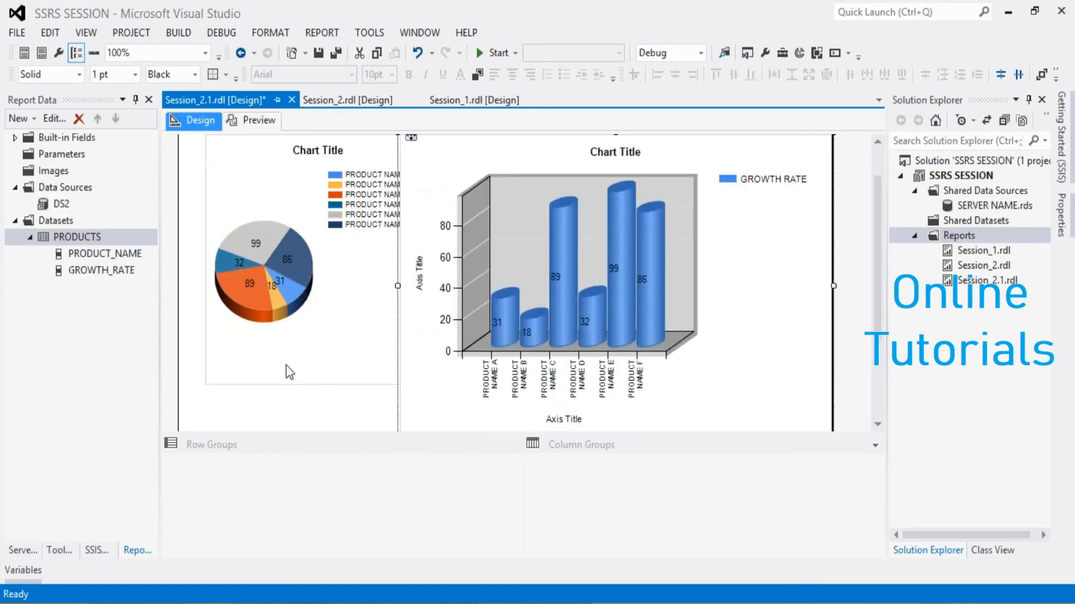
# Preview the report and accept its page setup with A4 paper in portrait orientation
pyautogui.click(289, 403)
pyautogui.click(247, 120)
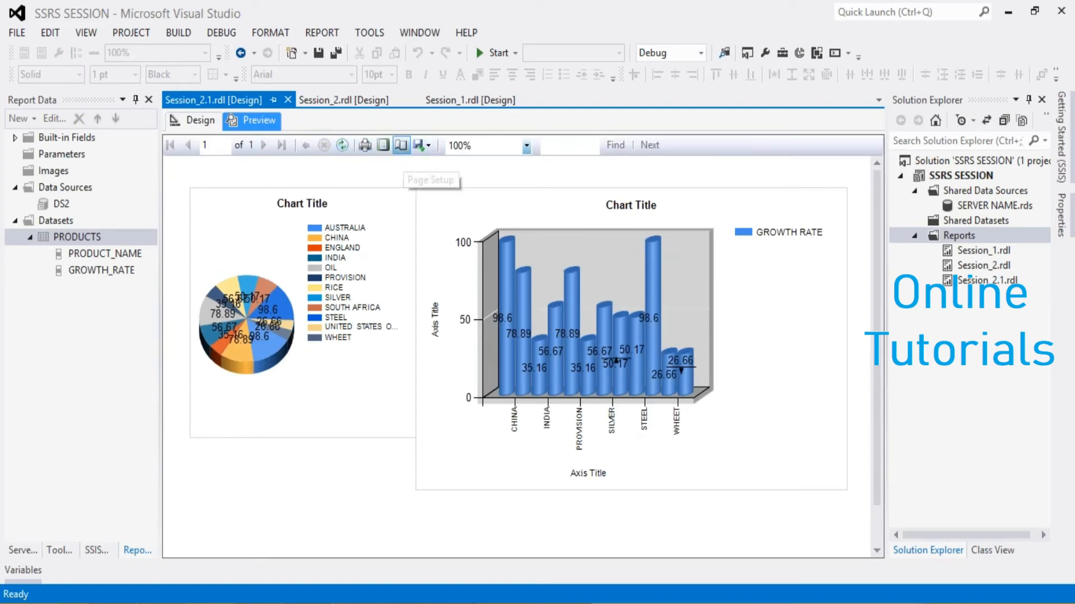
pyautogui.click(400, 145)
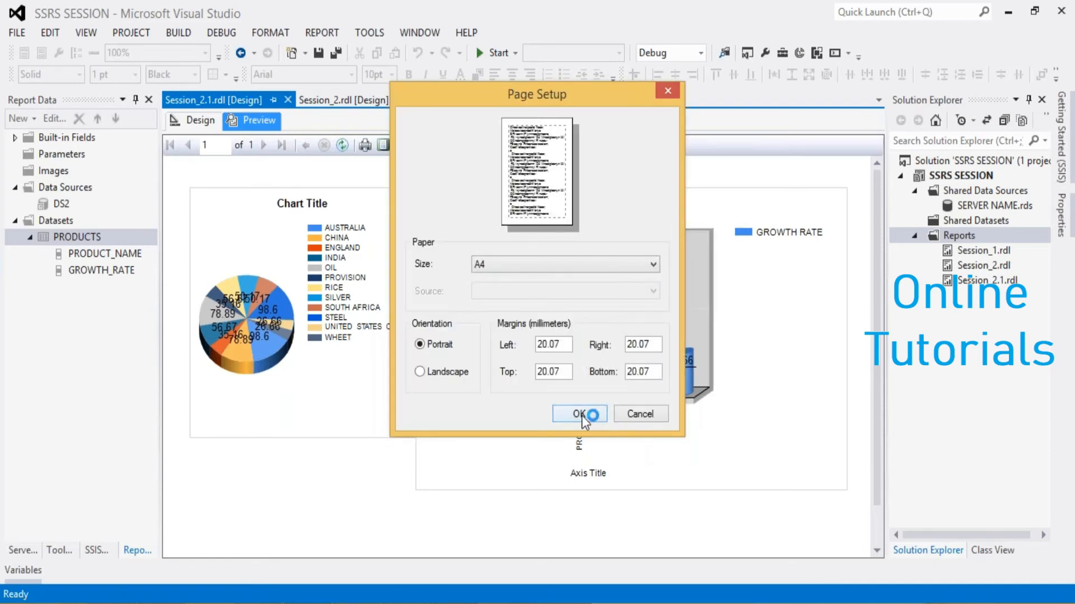
pyautogui.click(580, 415)
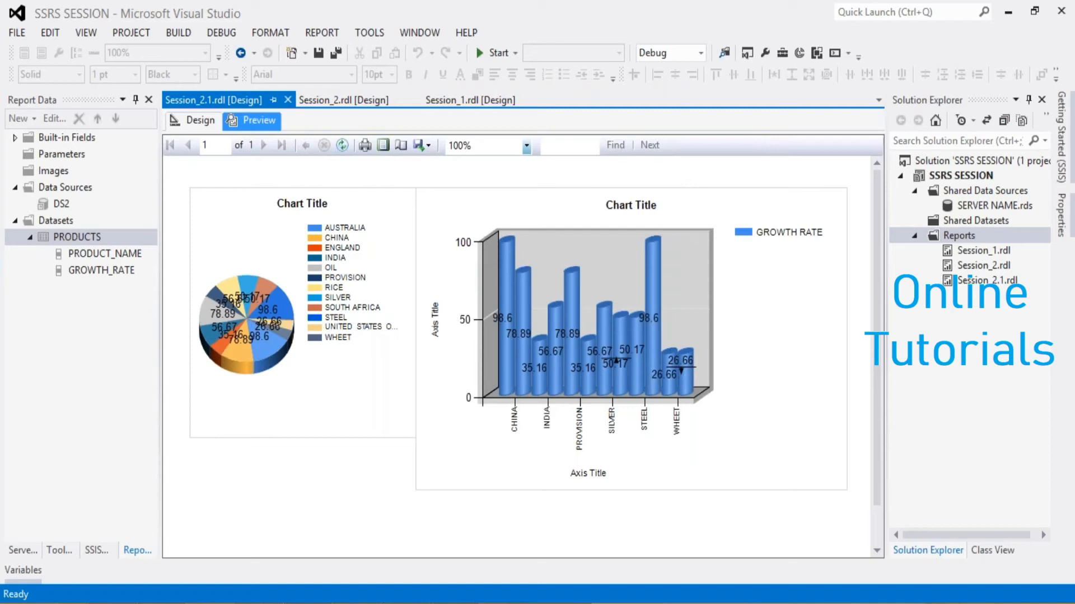
# Export the previewed report as a PDF named Session_2 in the SSRS SESSION folder
pyautogui.click(428, 147)
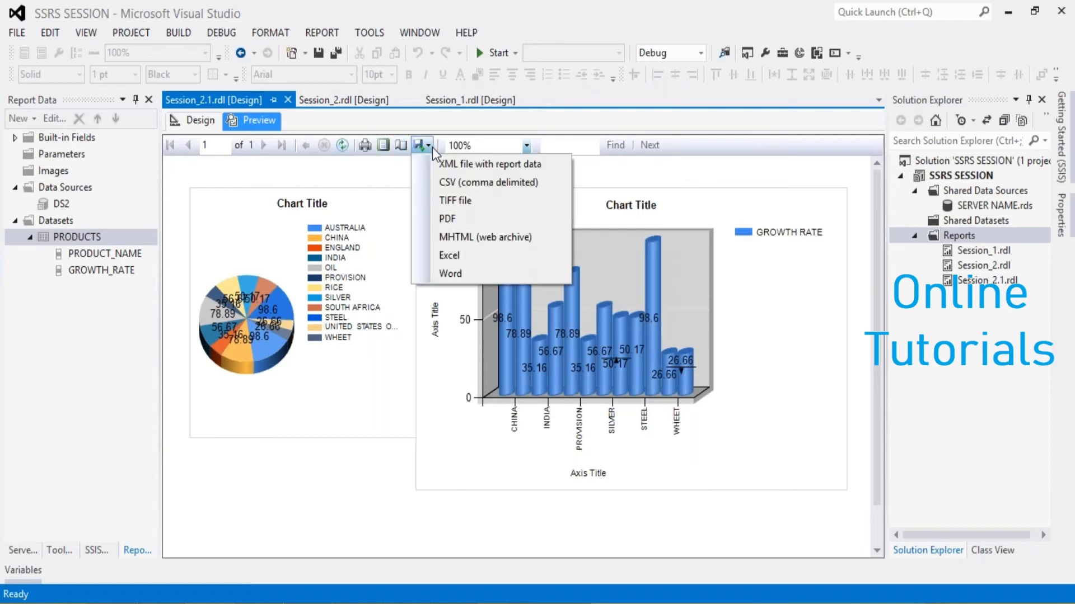
pyautogui.click(455, 217)
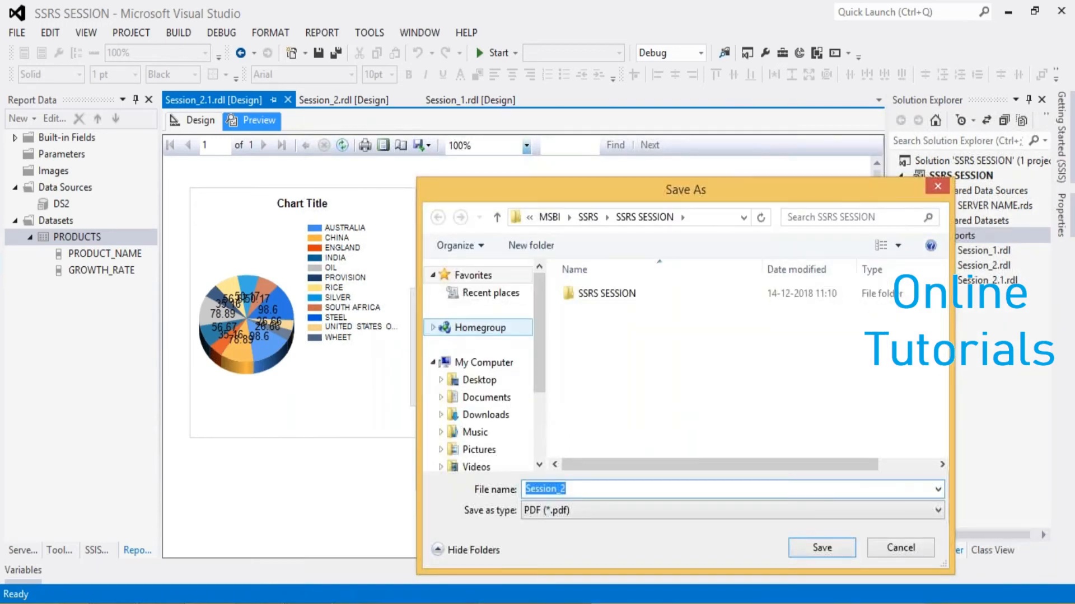
pyautogui.click(627, 221)
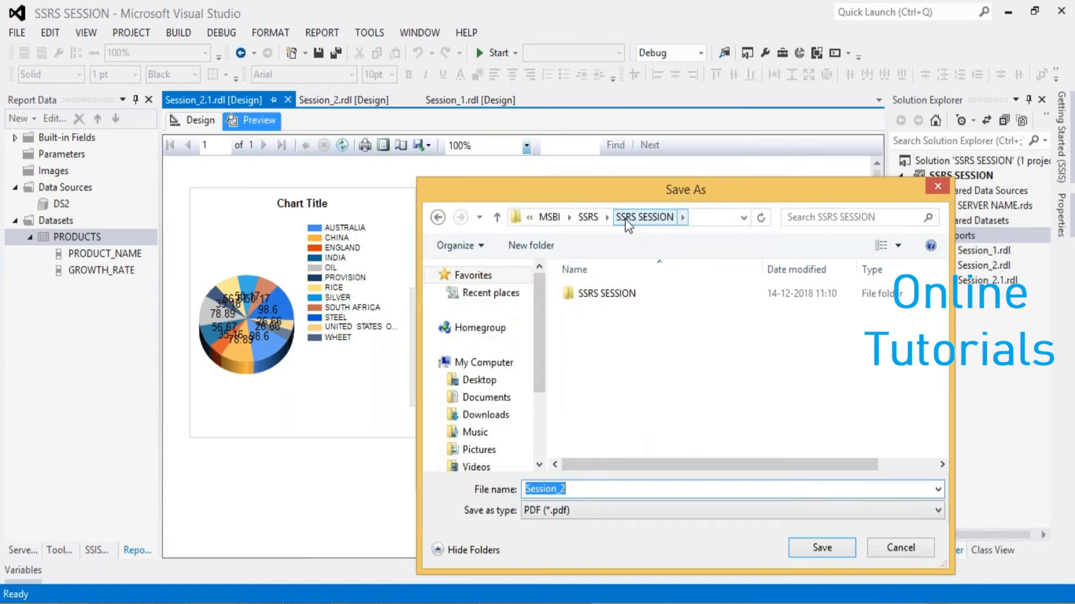
pyautogui.click(807, 549)
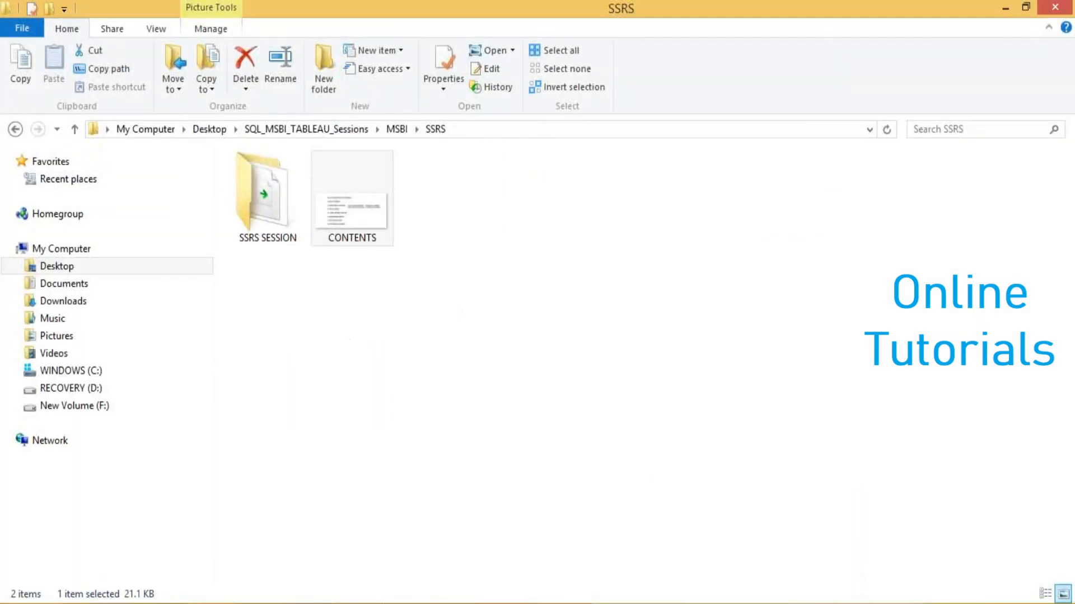
# Open the exported Session_2 PDF from the SSRS SESSION folder in File Explorer and look through its charts
pyautogui.click(278, 195)
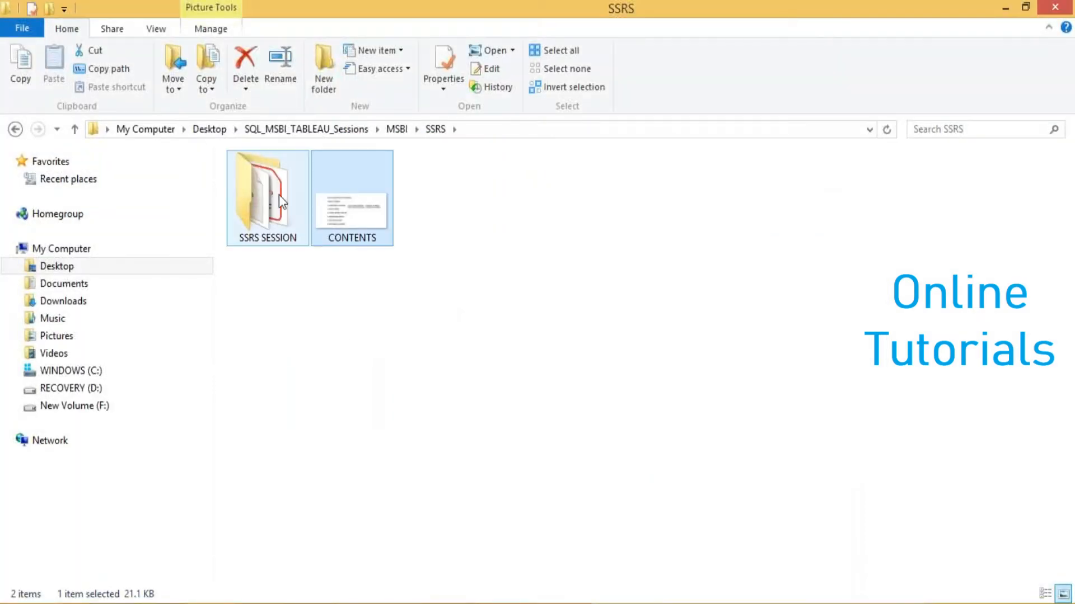
pyautogui.doubleClick(279, 195)
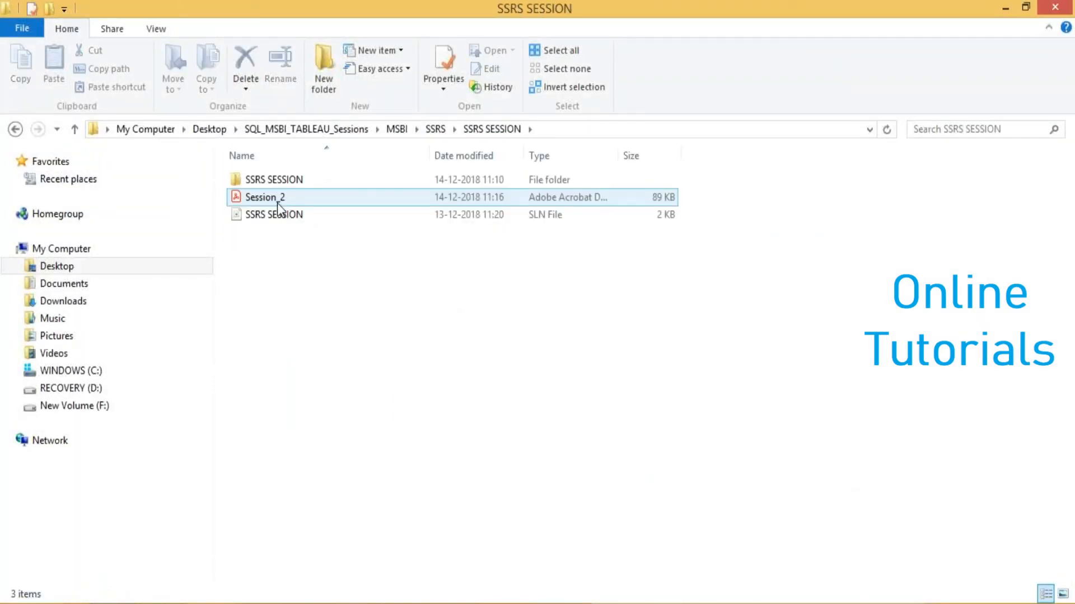
pyautogui.click(278, 202)
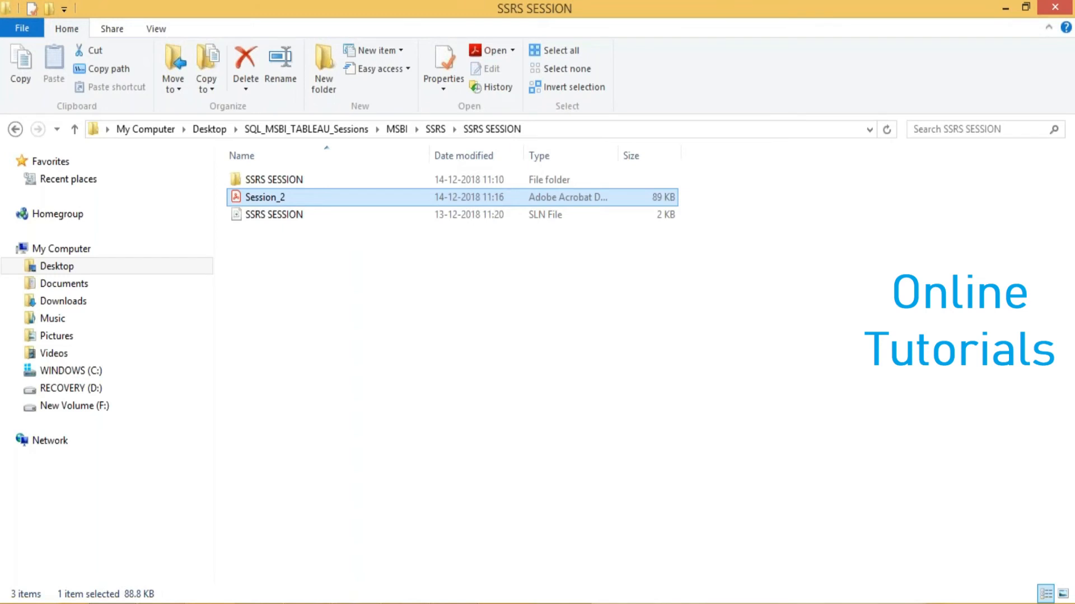
pyautogui.press('Return')
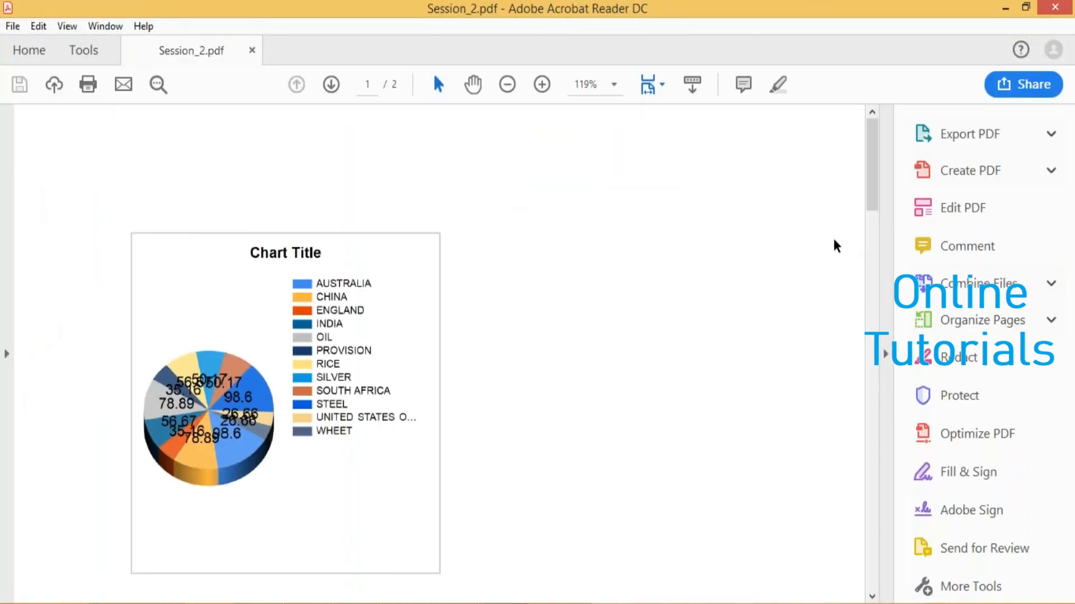
pyautogui.scroll(-2, 876, 190)
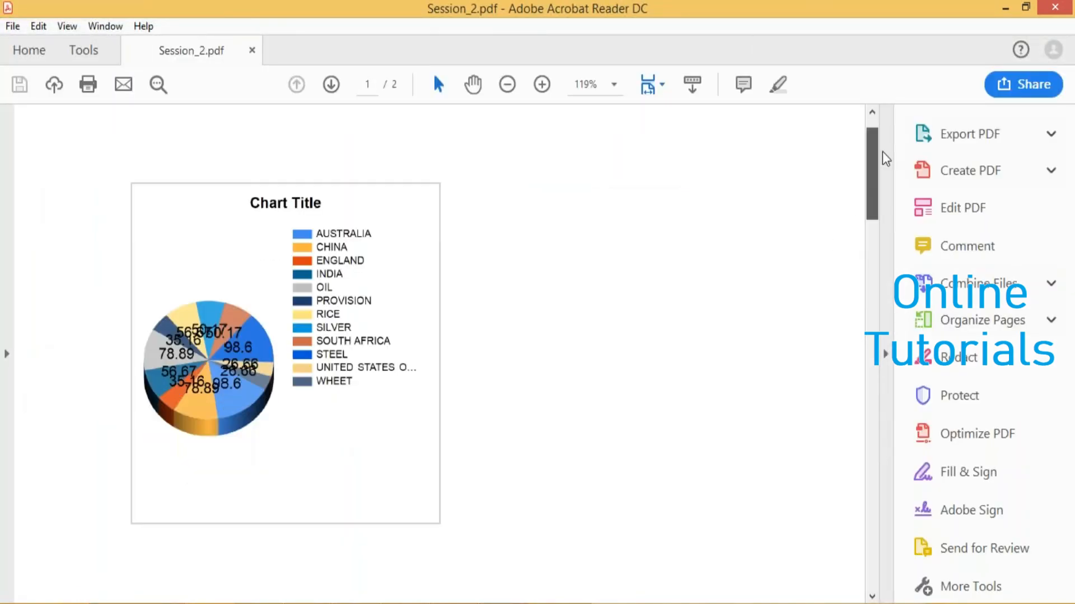
pyautogui.scroll(2, 1047, 7)
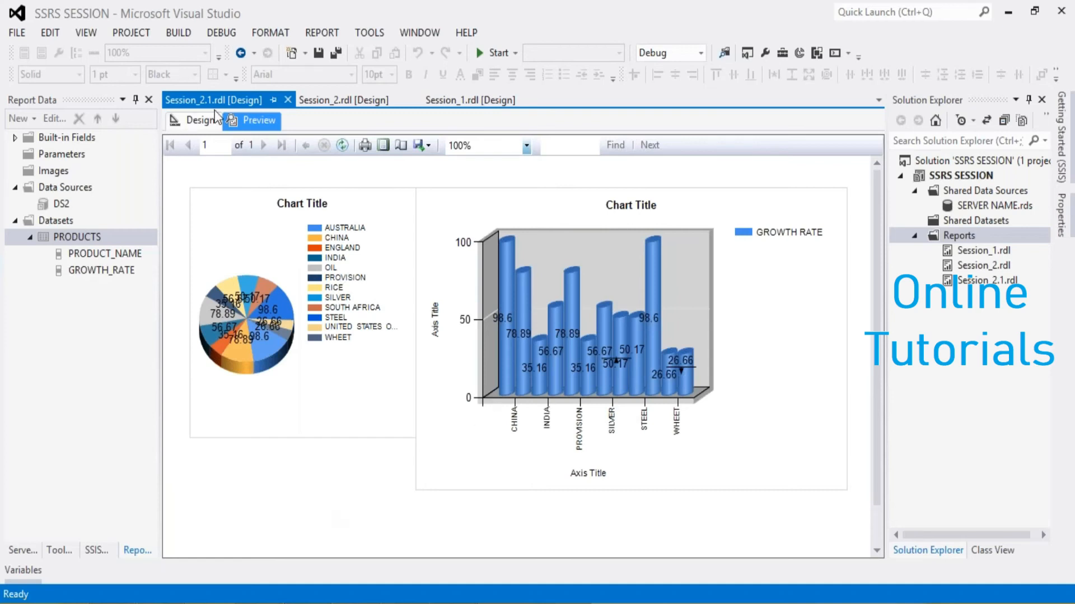
# Return to the report design in Visual Studio and bring up the CONTENTS image in Windows Photo Viewer
pyautogui.click(206, 122)
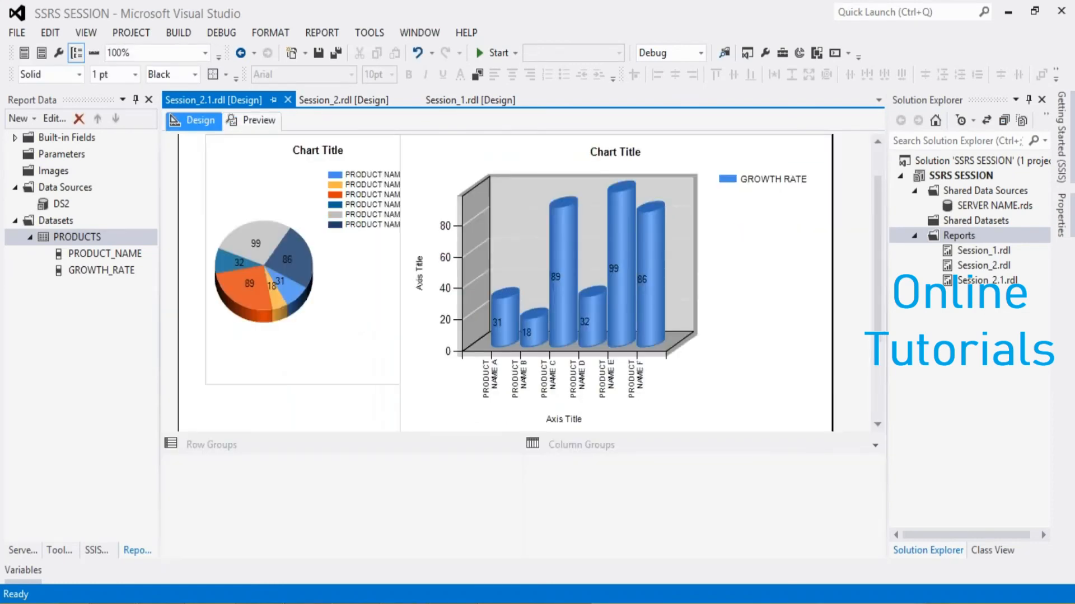
pyautogui.click(402, 521)
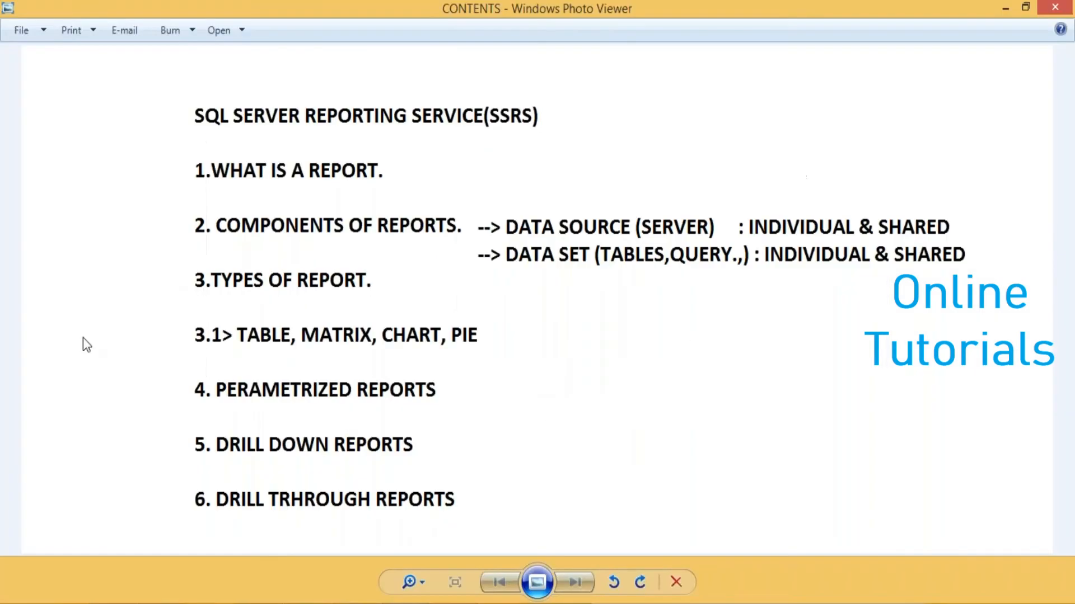
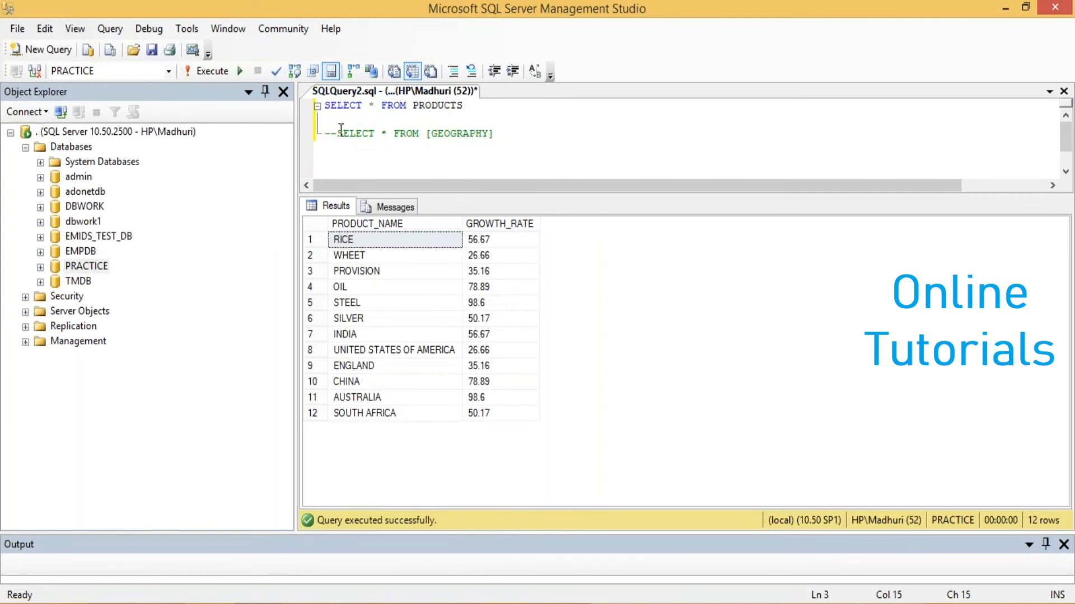
# Run select * from GLOBAL_DATA in a new query window on the PRACTICE database in SQL Server Management Studio
pyautogui.hotkey('ctrl', 'n')
pyautogui.write('select * from ')
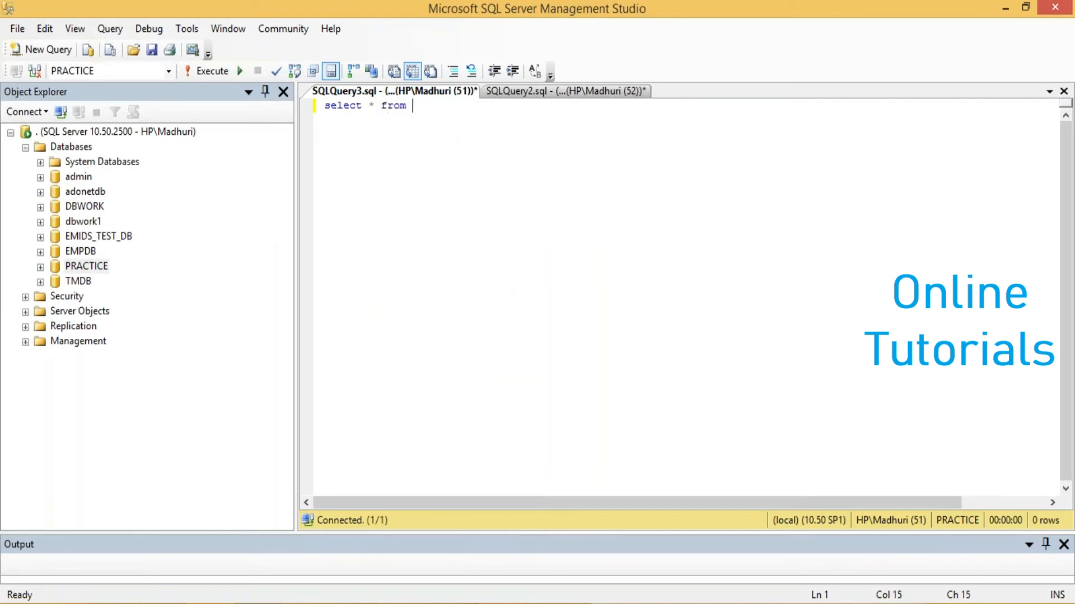
pyautogui.write('GLOBAL_DATA')
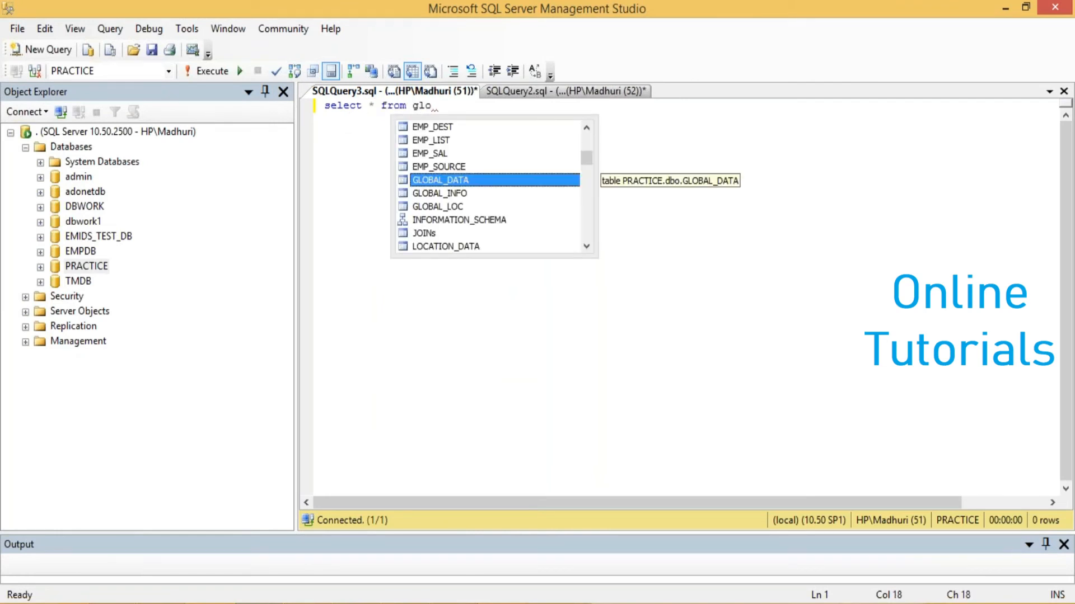
pyautogui.press('Tab')
pyautogui.press('F5')
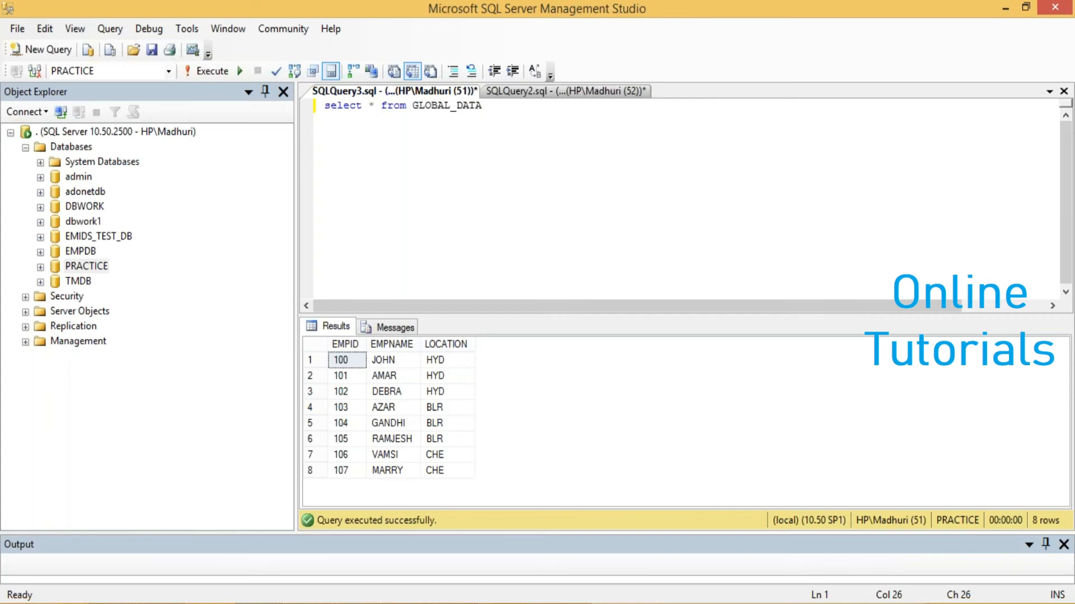
# Filter the GLOBAL_DATA query with where EMPID=100 and run it, rerunning it for EMPID 101 and 102
pyautogui.write('where')
pyautogui.write('EMPID=100')
pyautogui.press('F5')
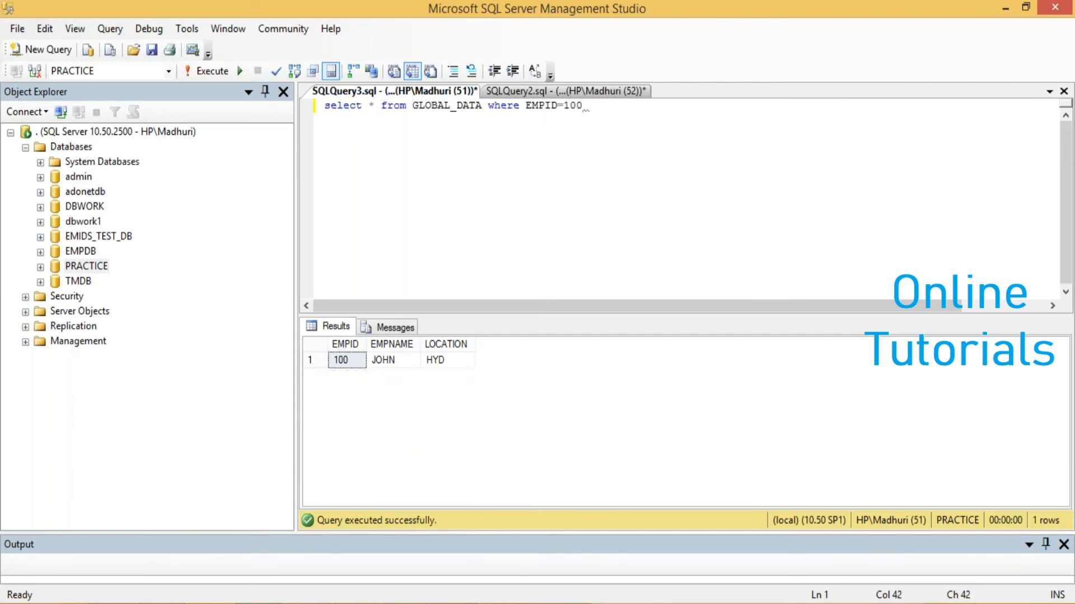
pyautogui.press('BackSpace')
pyautogui.write('1')
pyautogui.press('F5')
pyautogui.press('BackSpace')
pyautogui.write('2')
pyautogui.press('F5')
# Switch to Visual Studio and add a data source named DS3 to Session_2.2 using the shared data source reference SERVER NAME
pyautogui.hotkey('alt', 'Tab')
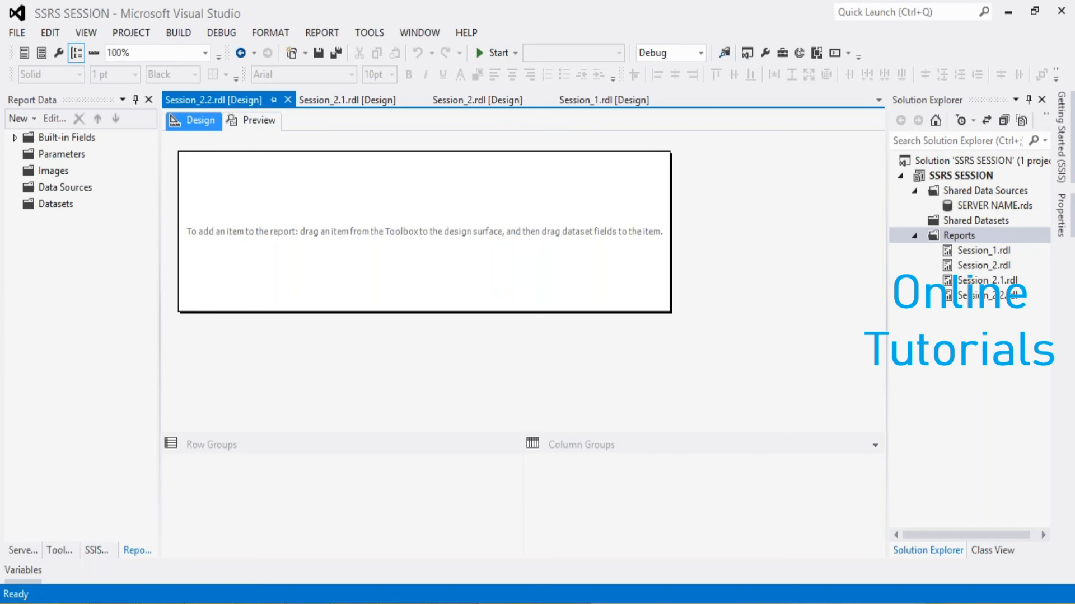
pyautogui.click(84, 190)
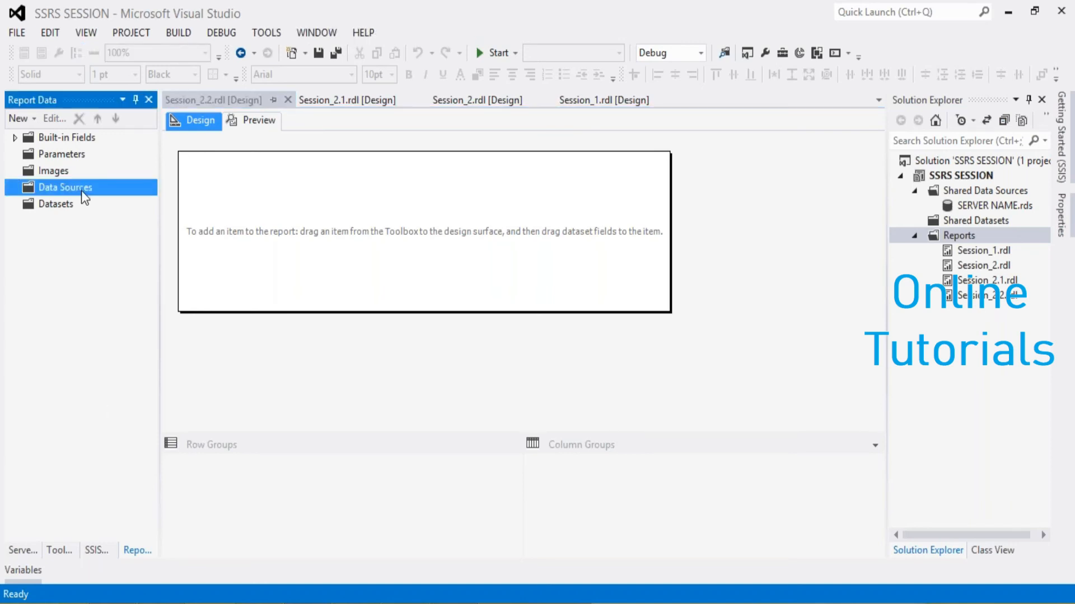
pyautogui.rightClick(84, 193)
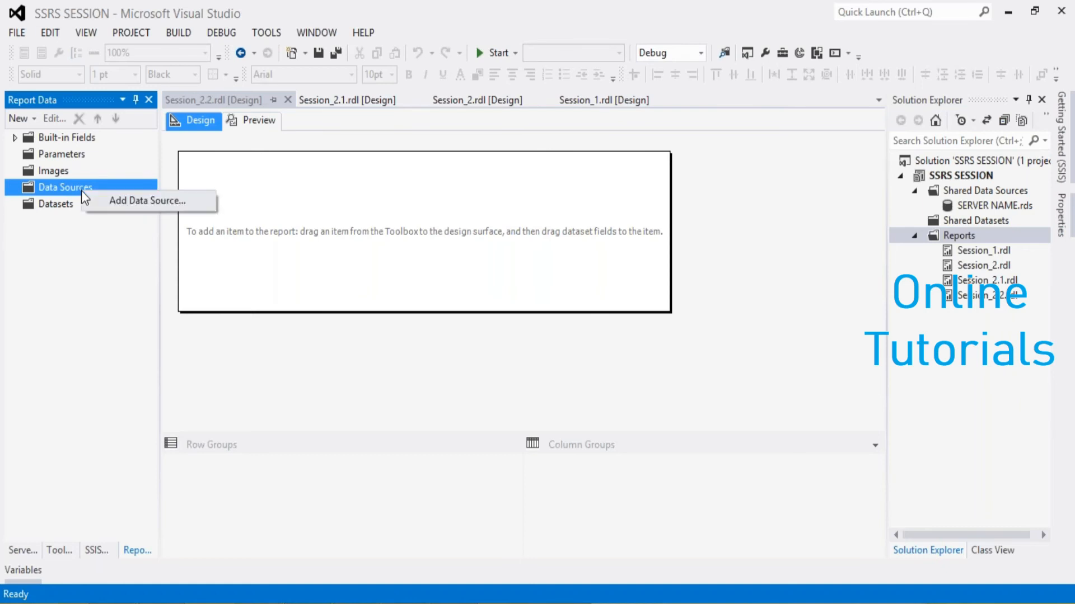
pyautogui.click(113, 213)
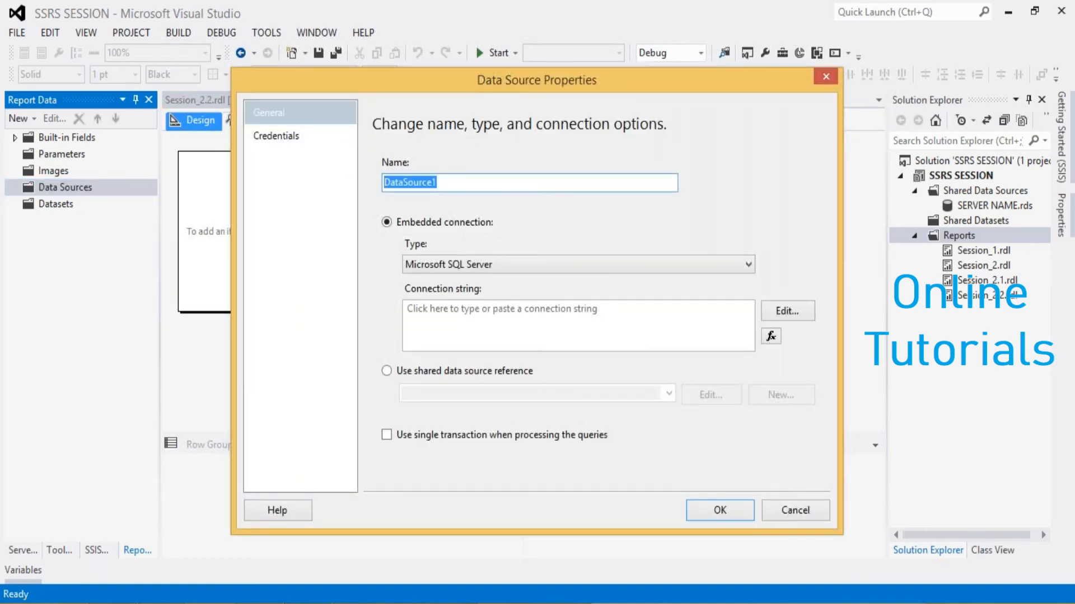
pyautogui.write('DS3')
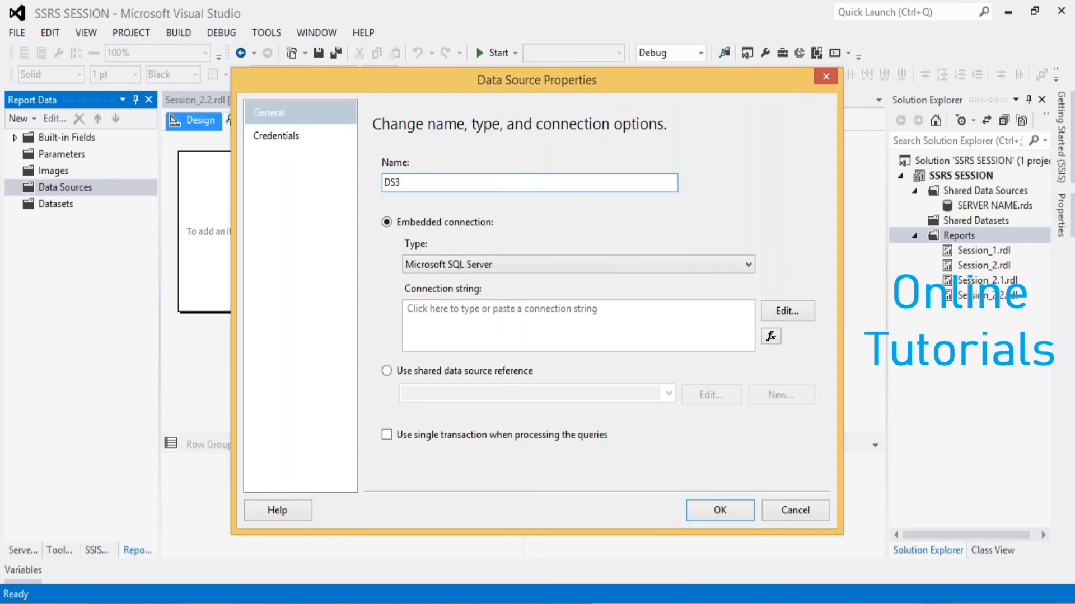
pyautogui.click(393, 371)
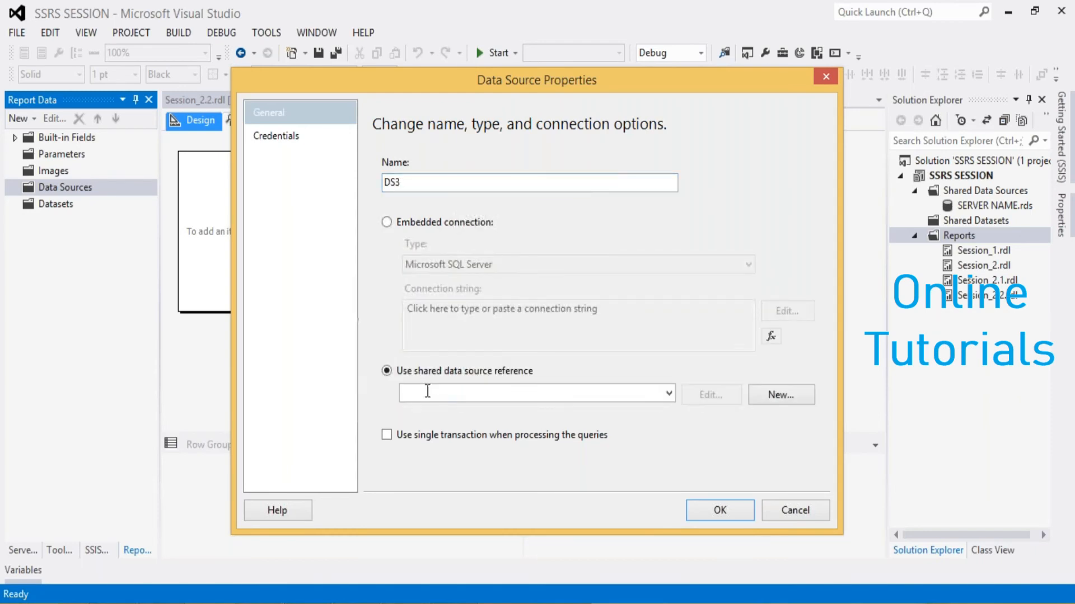
pyautogui.click(671, 394)
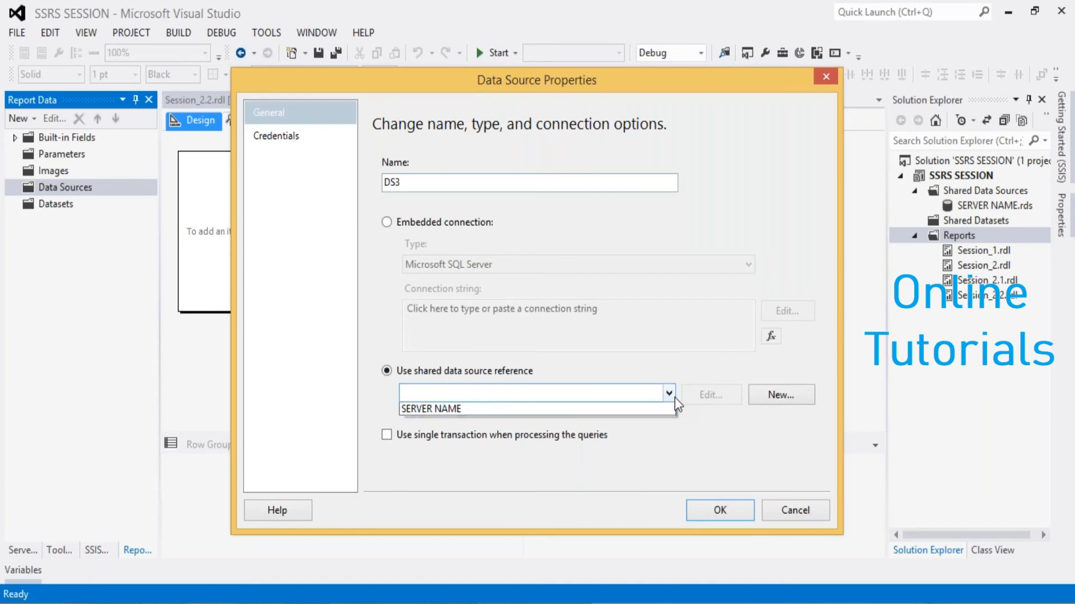
pyautogui.click(556, 411)
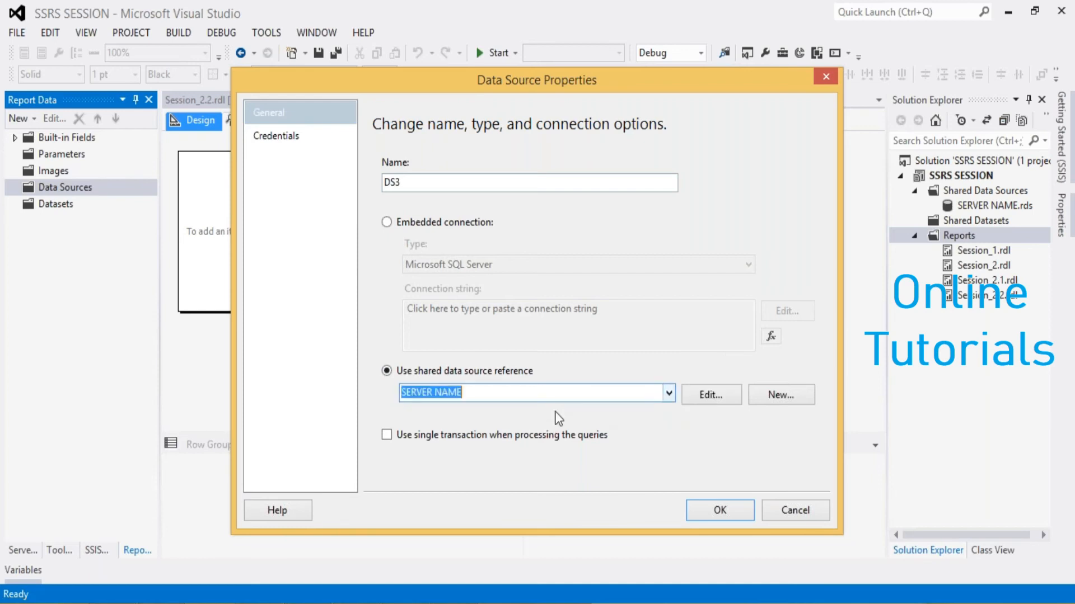
pyautogui.click(711, 511)
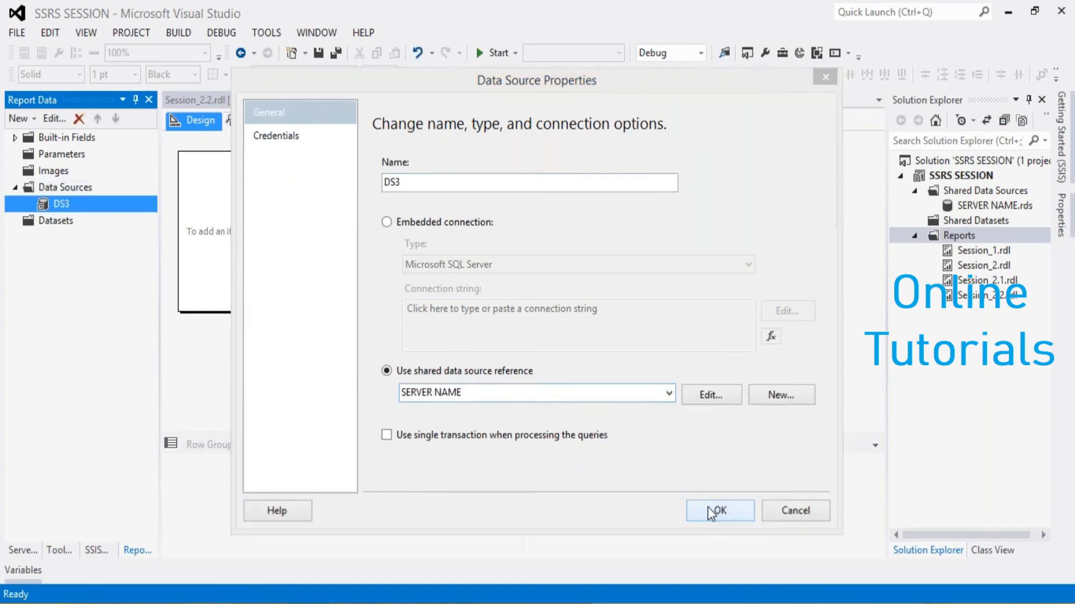
pyautogui.rightClick(58, 226)
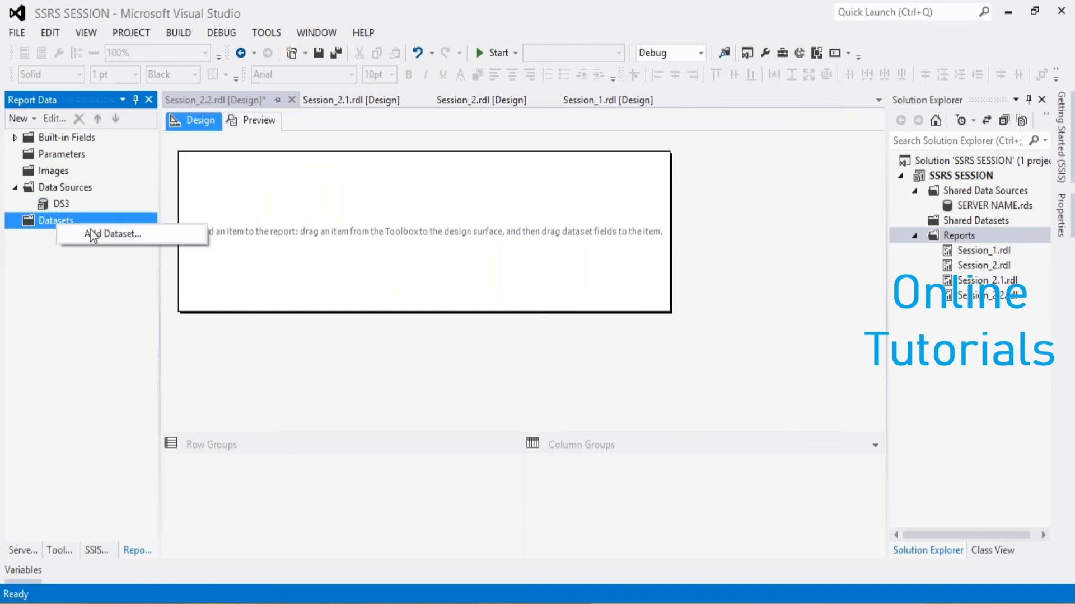
pyautogui.click(108, 235)
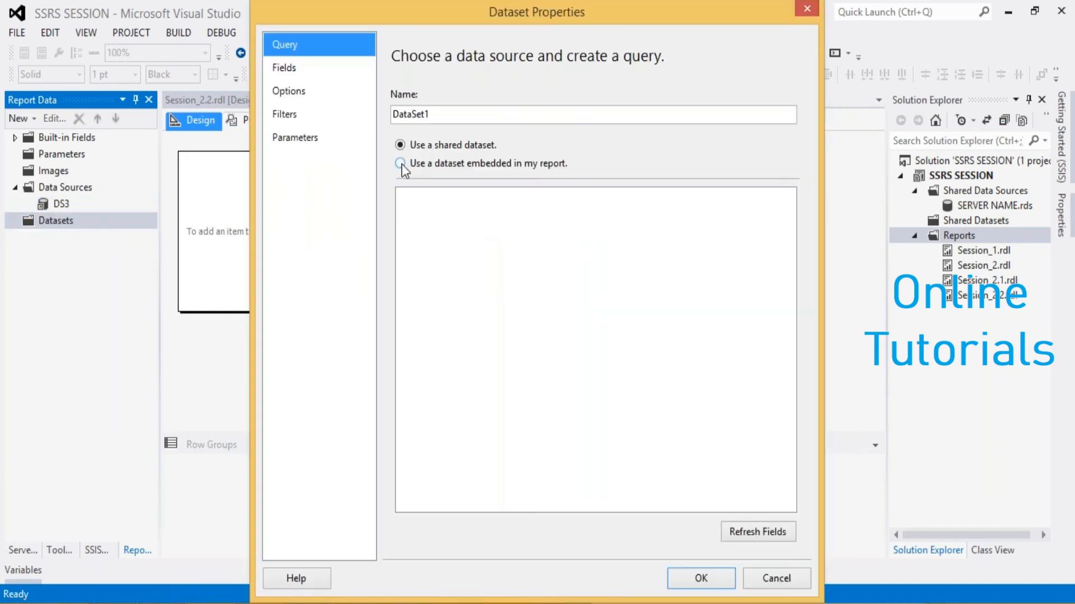
pyautogui.click(401, 163)
pyautogui.click(521, 218)
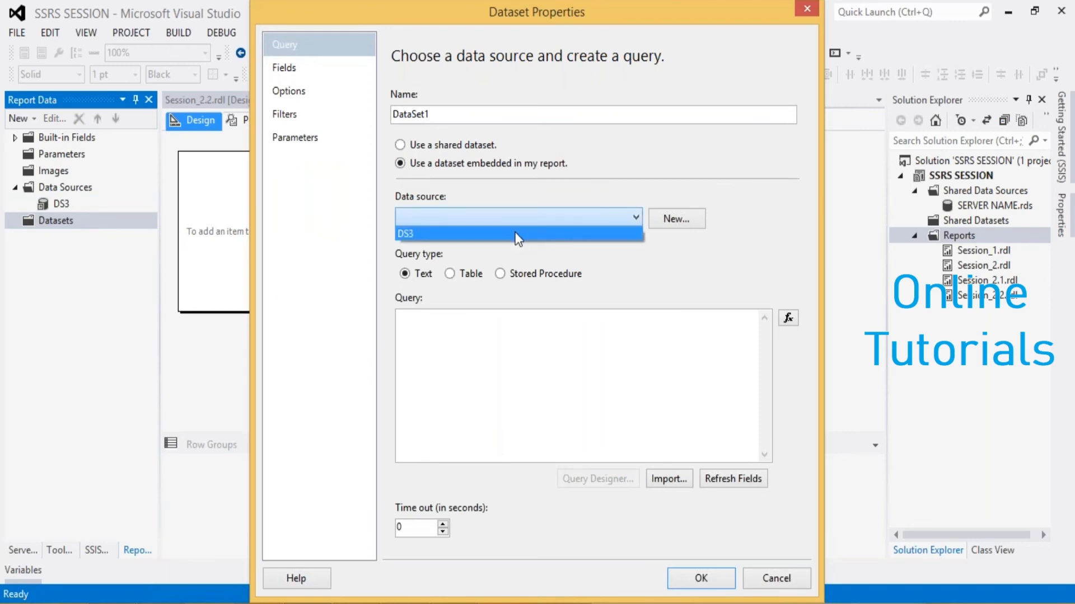
pyautogui.click(526, 198)
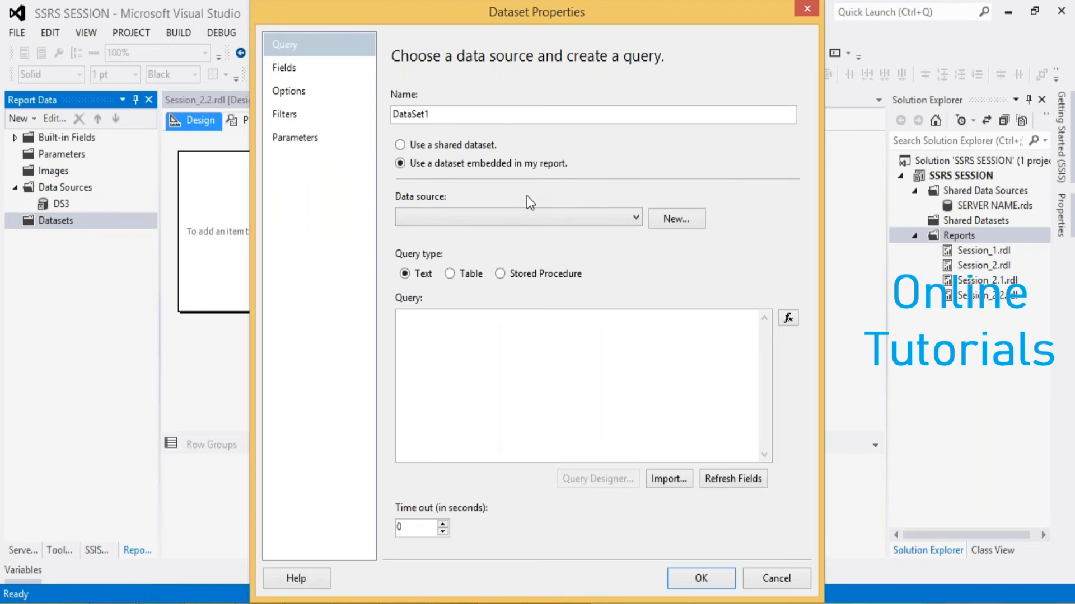
pyautogui.click(777, 581)
# Start a new shared dataset in the project and name it GLOBAL DATA
pyautogui.click(959, 222)
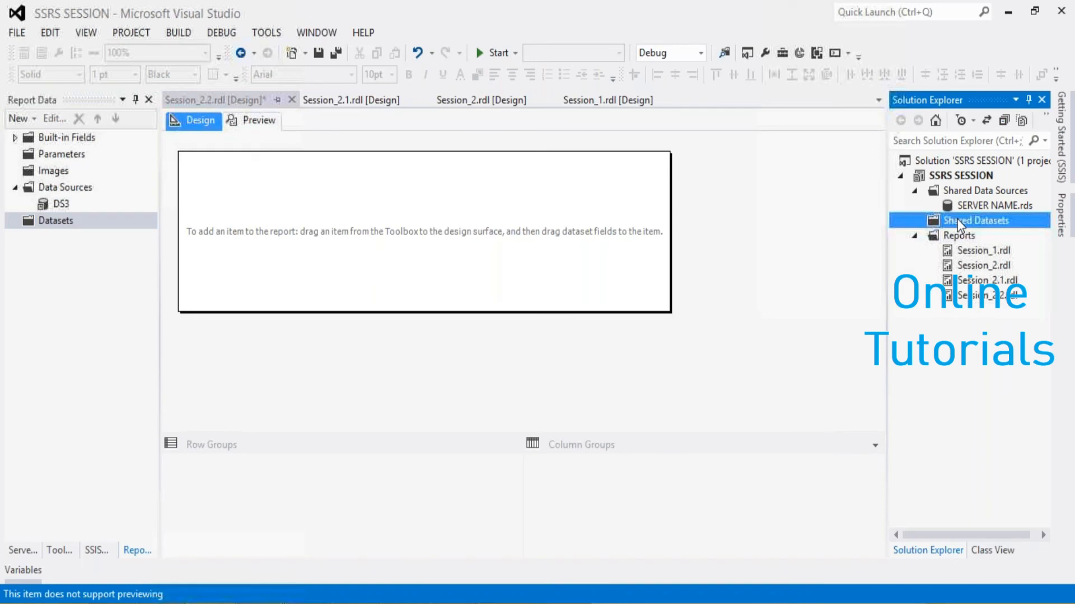
pyautogui.rightClick(959, 222)
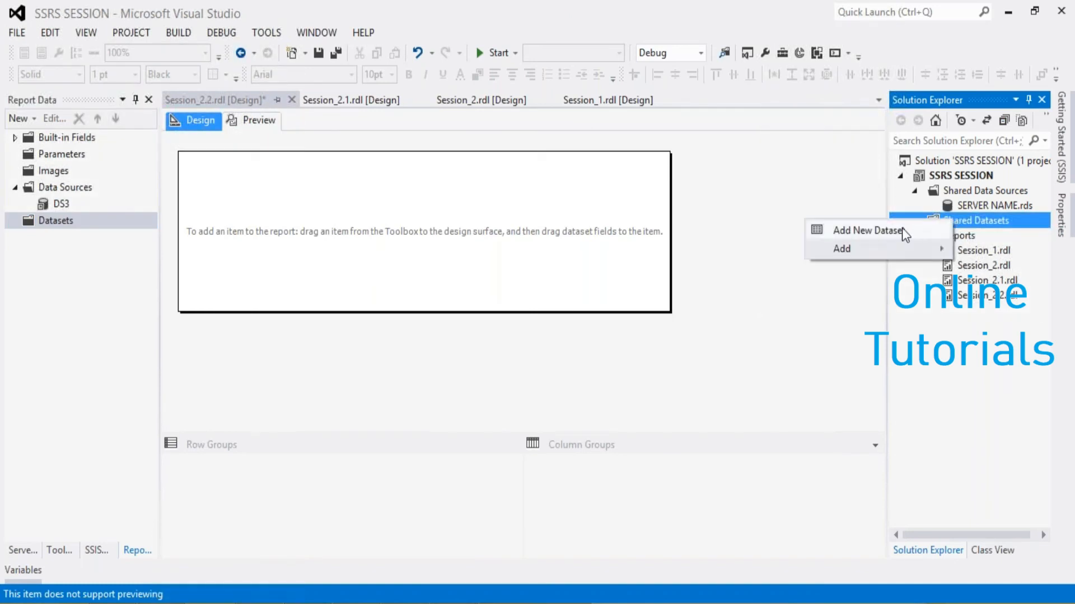
pyautogui.click(873, 231)
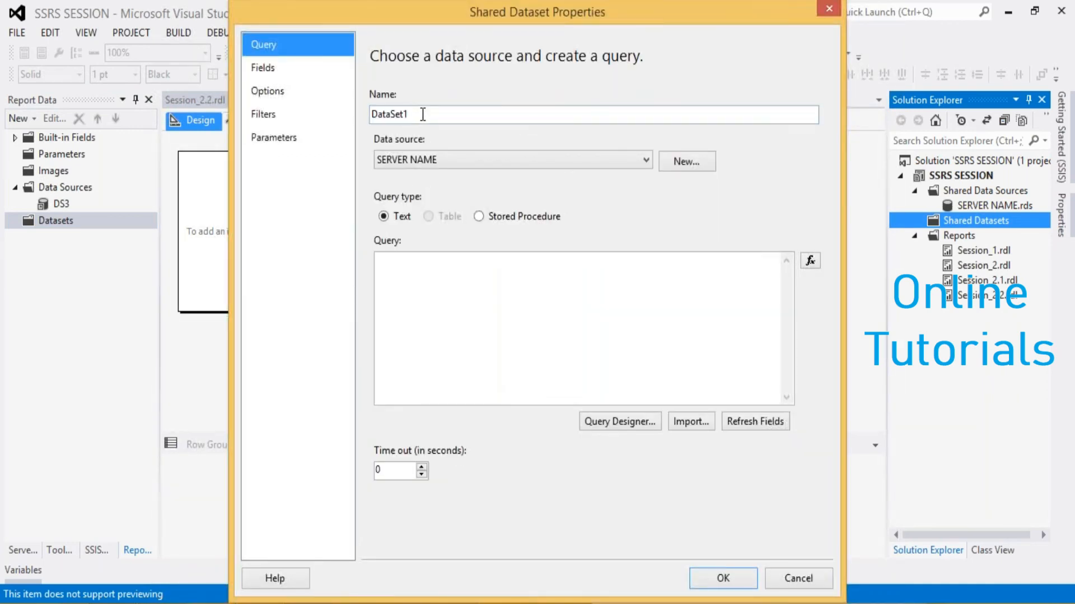
pyautogui.doubleClick(423, 114)
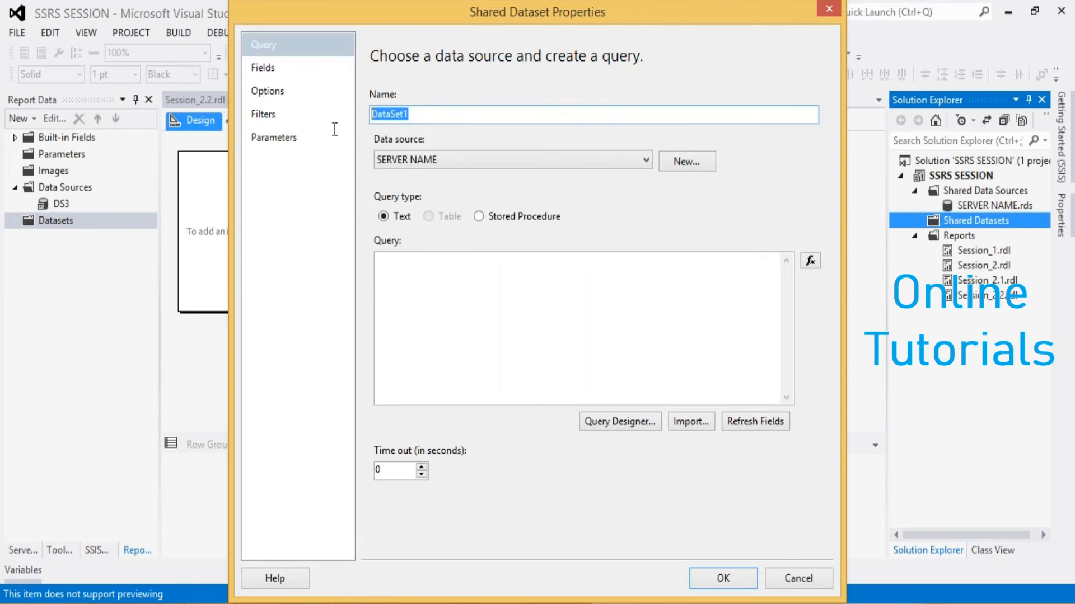
pyautogui.click(335, 129)
pyautogui.write('GLOBAL')
pyautogui.write('DATA')
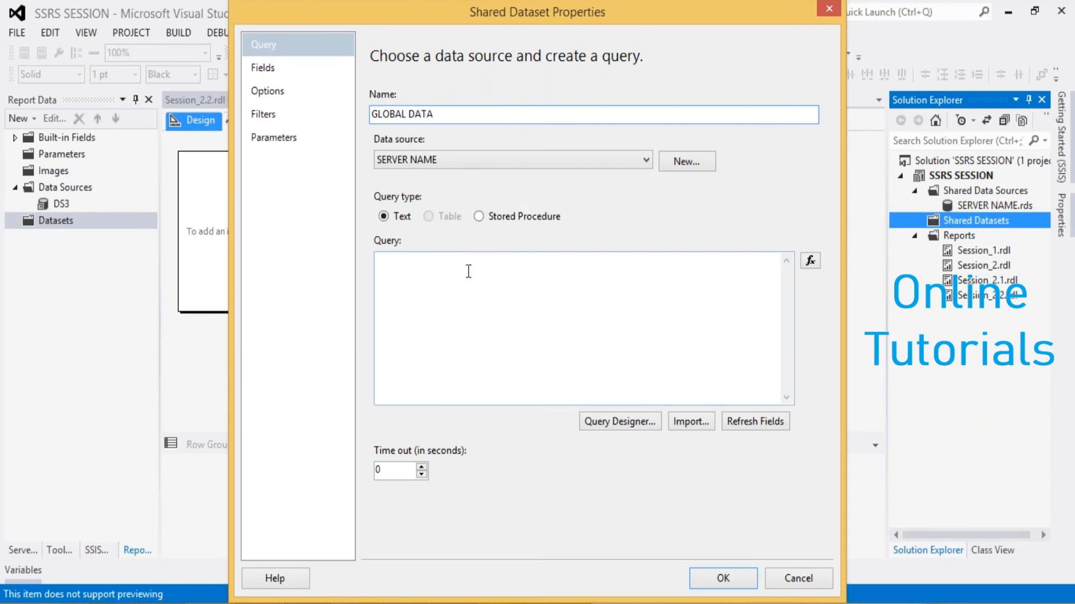
# Build the shared dataset's query in the Query Designer by adding the GLOBAL_DATA table and selecting all its columns
pyautogui.click(636, 432)
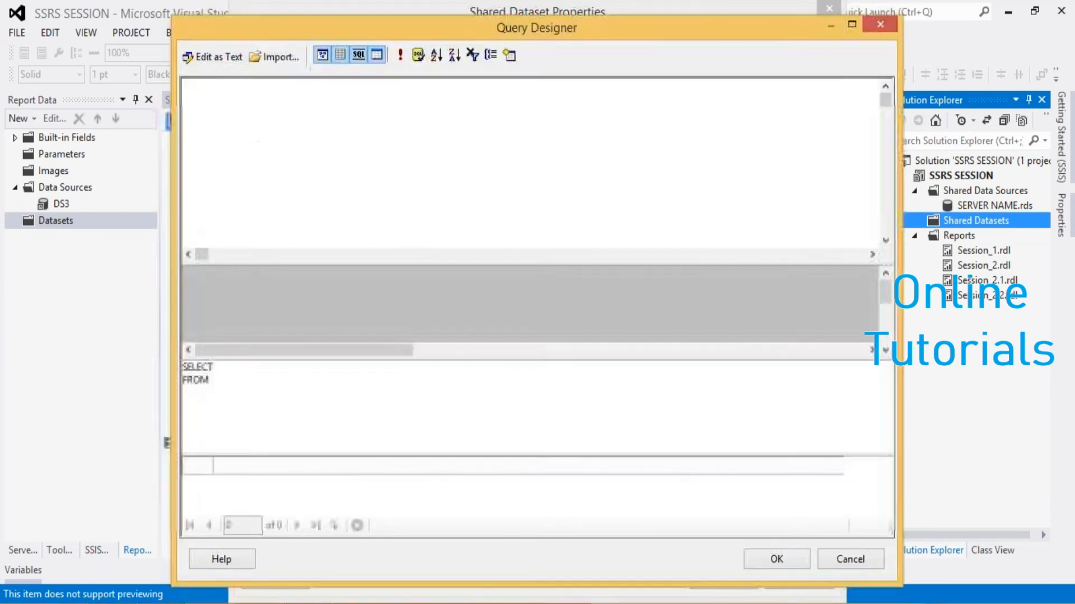
pyautogui.click(509, 55)
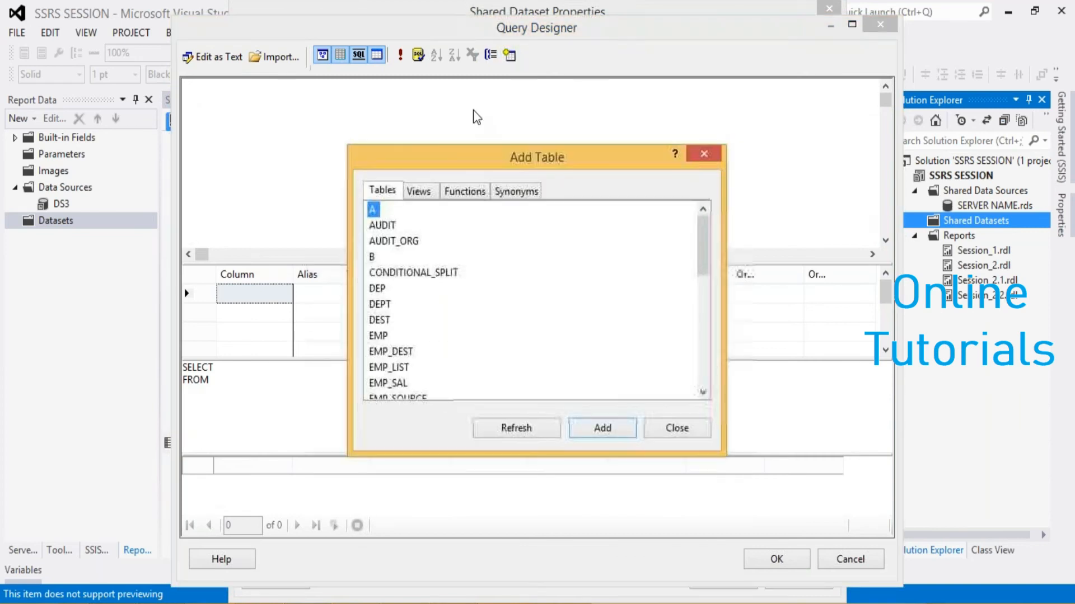
pyautogui.moveTo(704, 265); pyautogui.dragTo(703, 323)
pyautogui.click(434, 319)
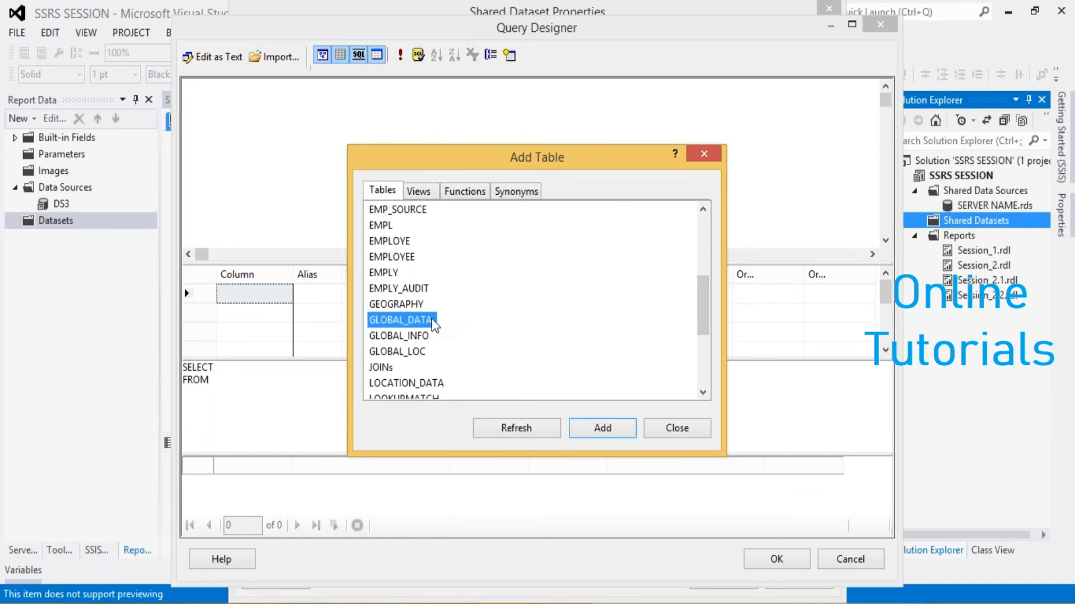
pyautogui.click(586, 437)
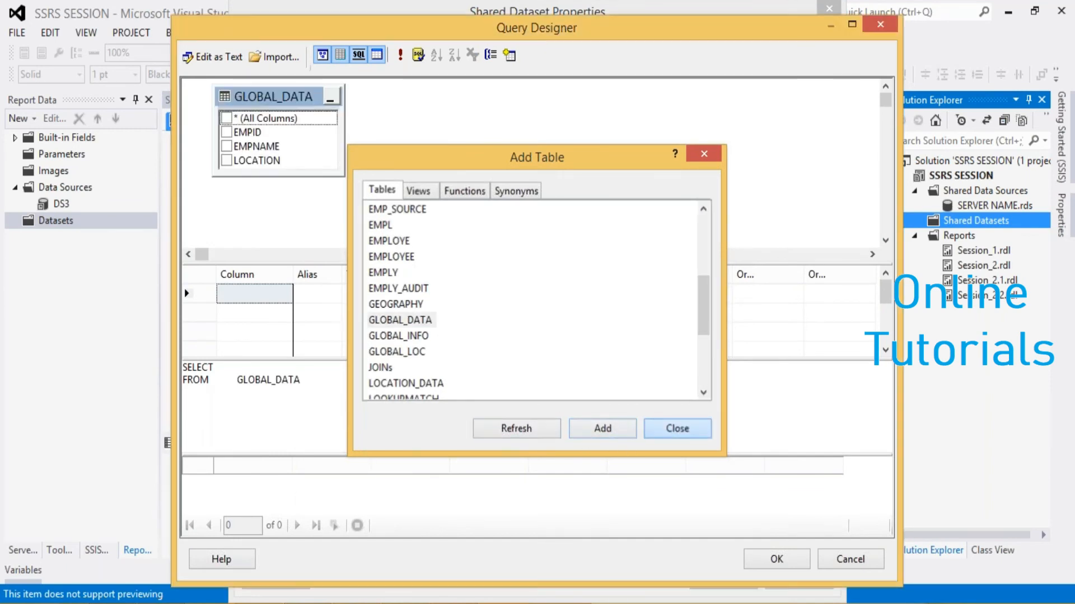
pyautogui.click(676, 428)
pyautogui.click(227, 118)
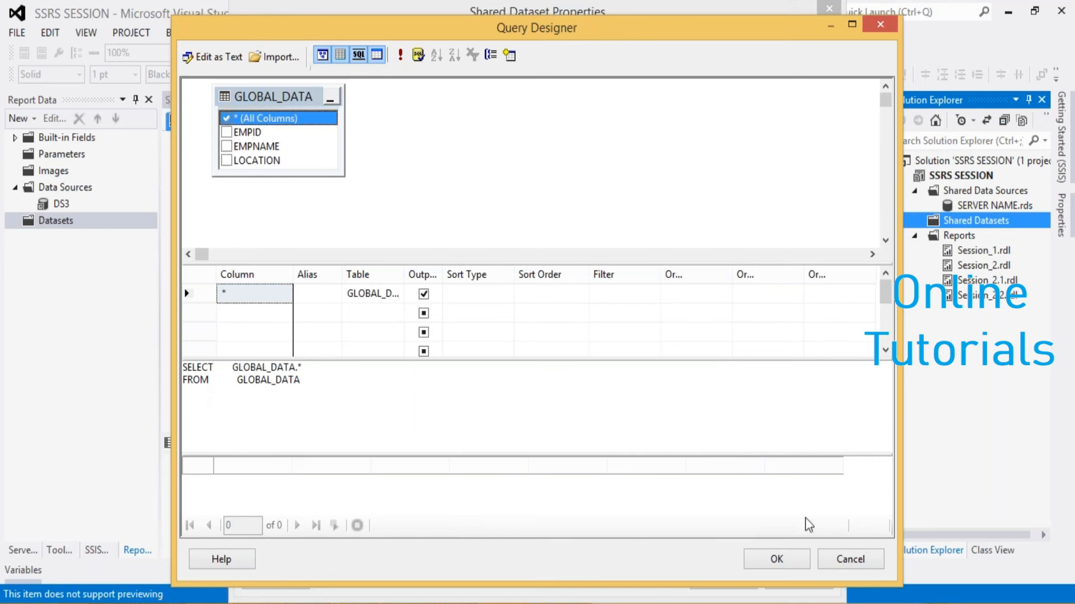
pyautogui.click(780, 558)
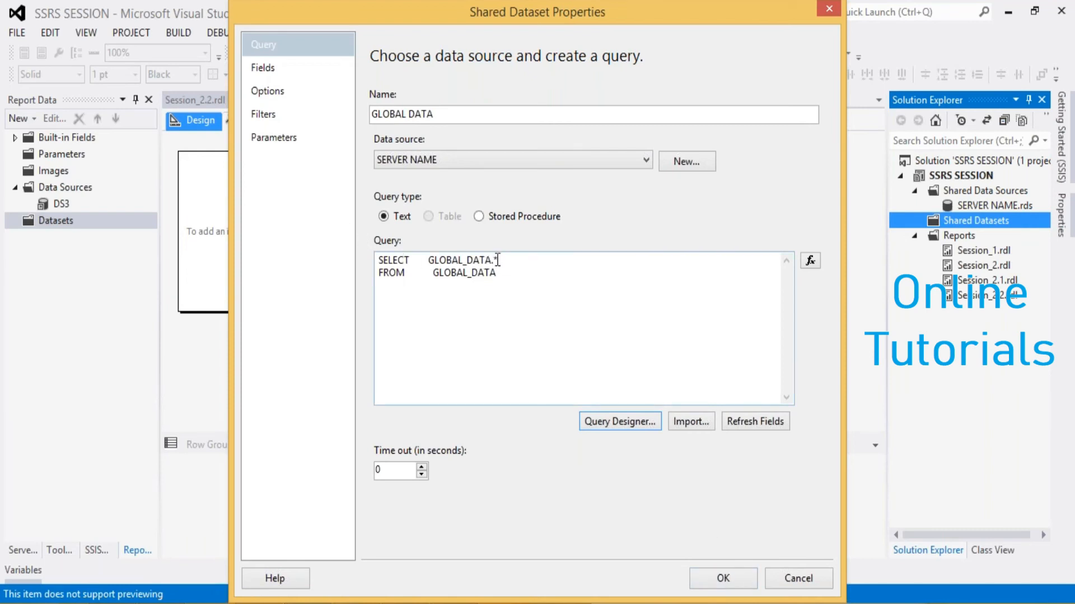
# Replace the all-columns selection in the shared dataset query with EMPID, EMPNAME and LOCATION, and save the dataset
pyautogui.click(614, 419)
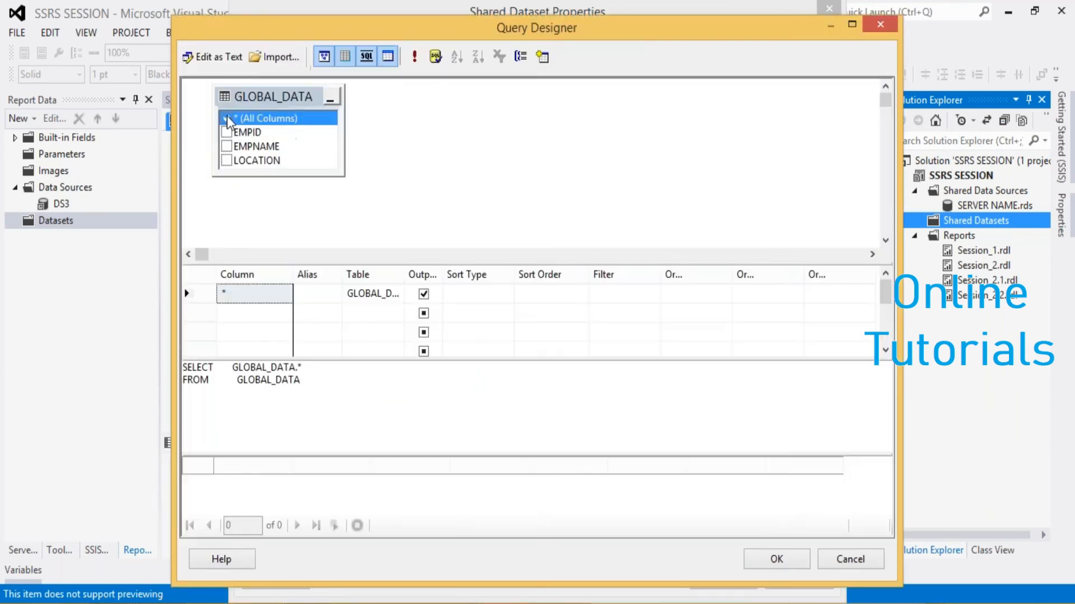
pyautogui.click(226, 118)
pyautogui.click(226, 133)
pyautogui.click(226, 146)
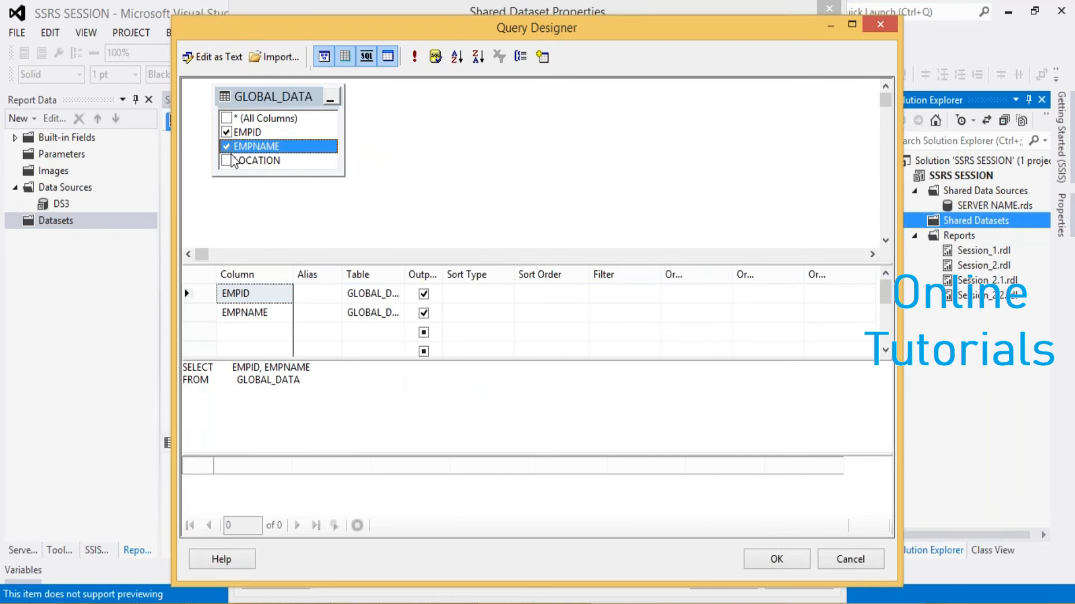
pyautogui.click(226, 160)
pyautogui.click(775, 559)
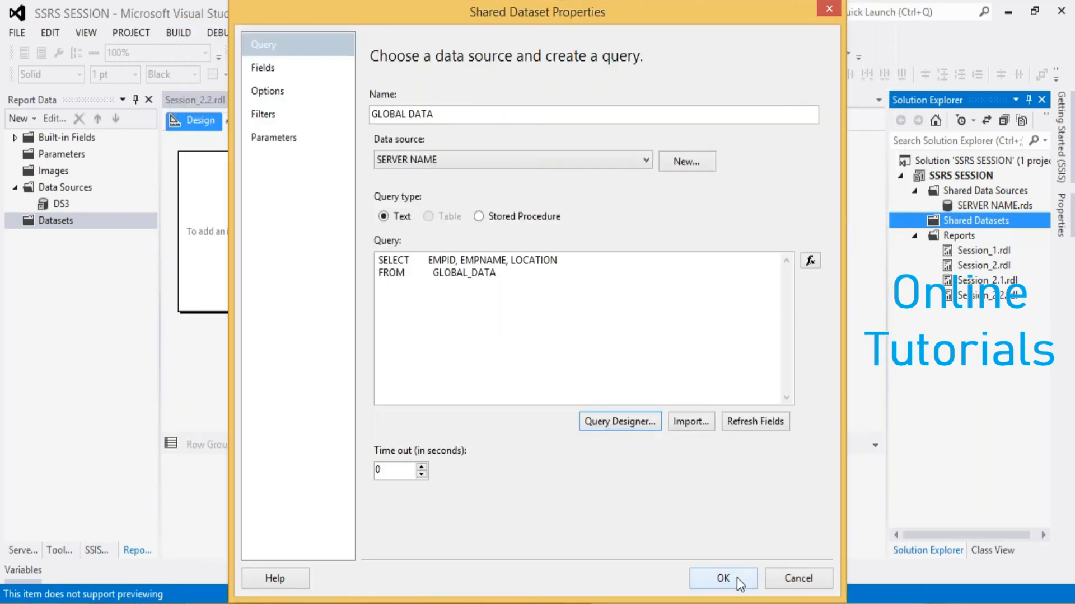
pyautogui.click(736, 578)
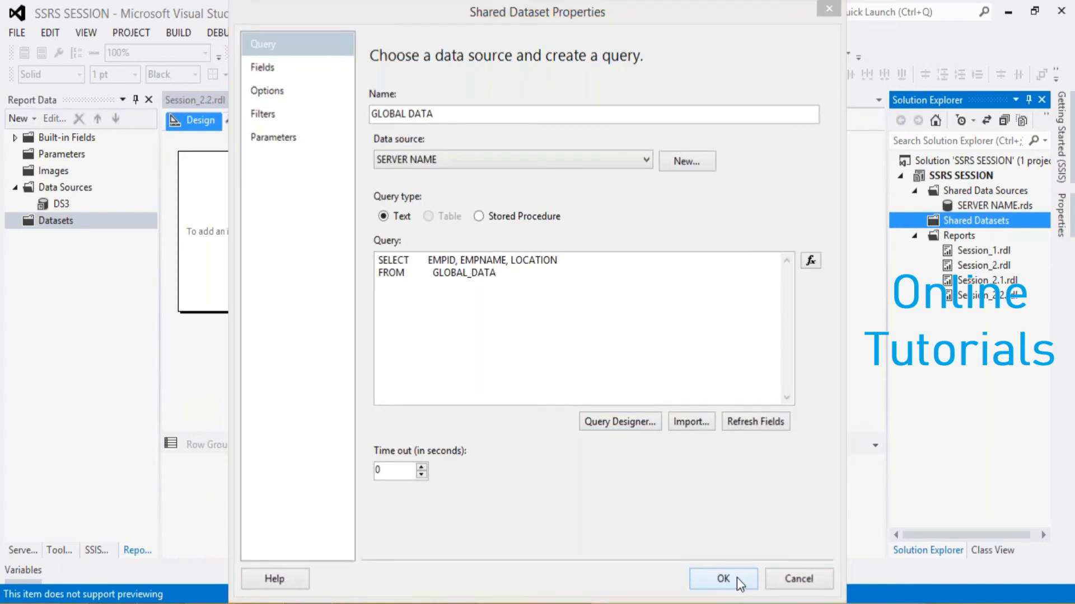
pyautogui.click(914, 221)
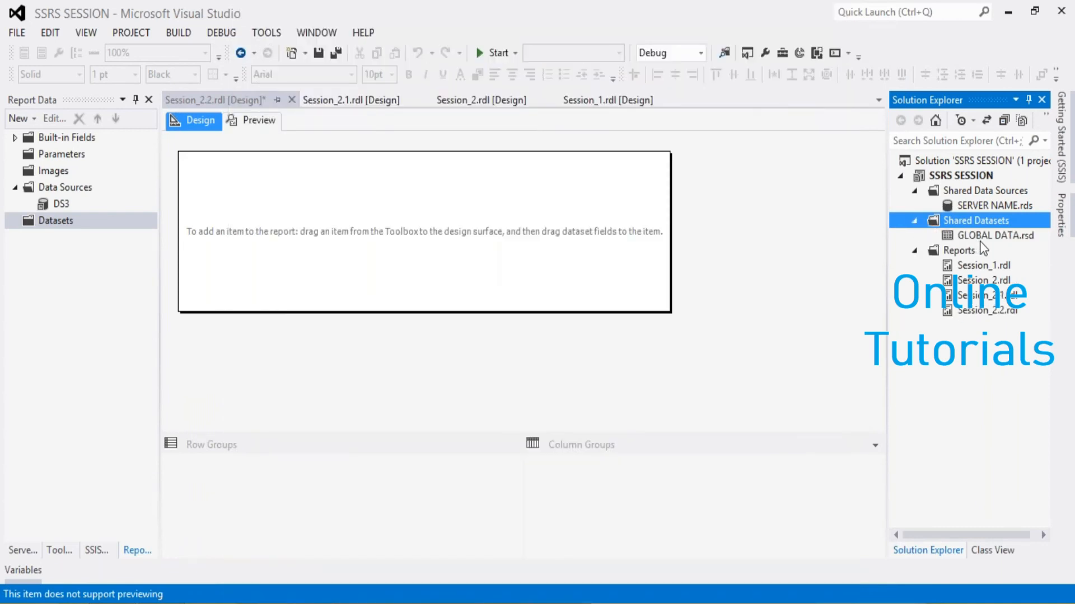
# Add a dataset named GLOBAL_DATA to the Session_2.2 report, based on the shared dataset GLOBAL DATA
pyautogui.click(64, 224)
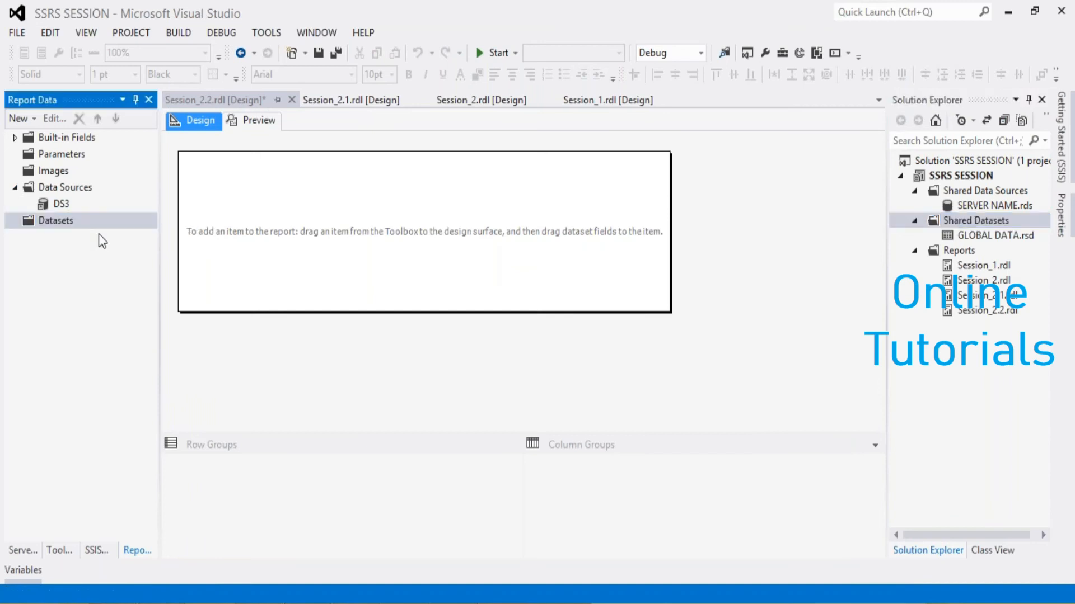
pyautogui.click(466, 200)
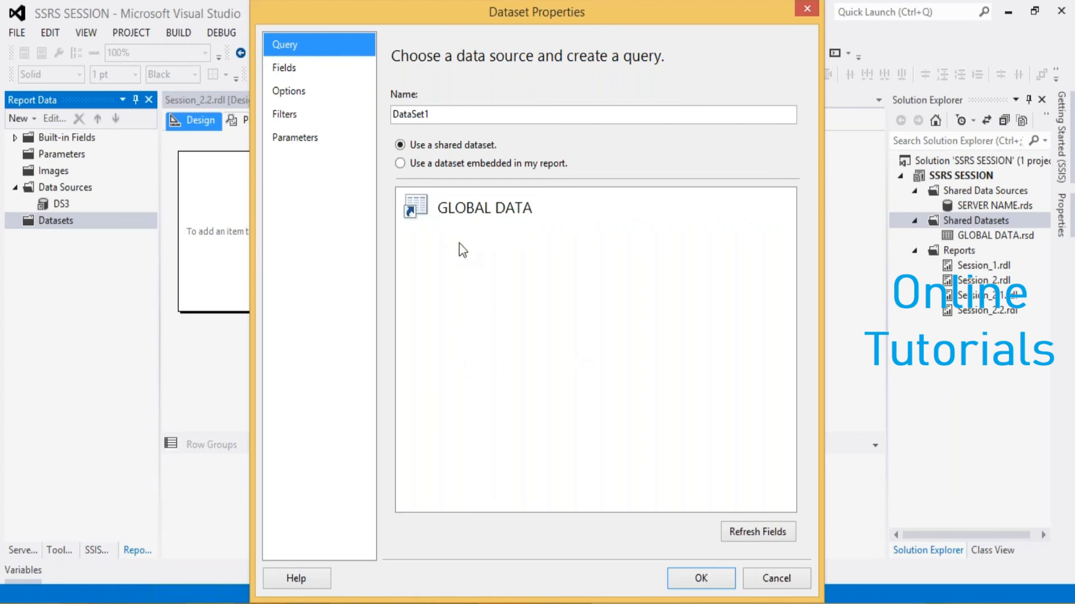
pyautogui.click(441, 208)
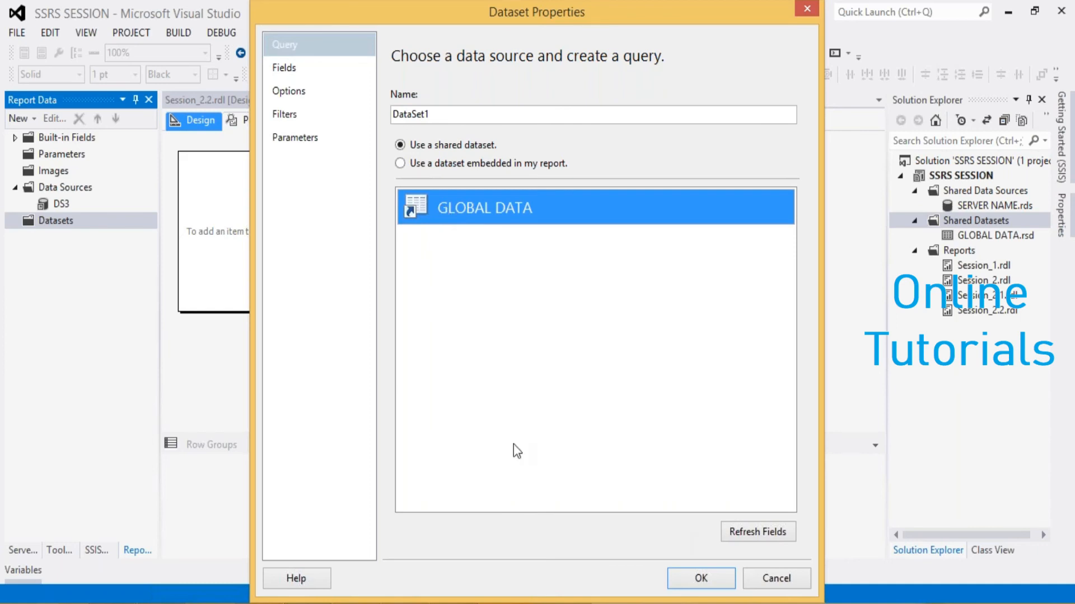
pyautogui.moveTo(448, 113); pyautogui.dragTo(269, 124)
pyautogui.write('GLOBAL_DATA')
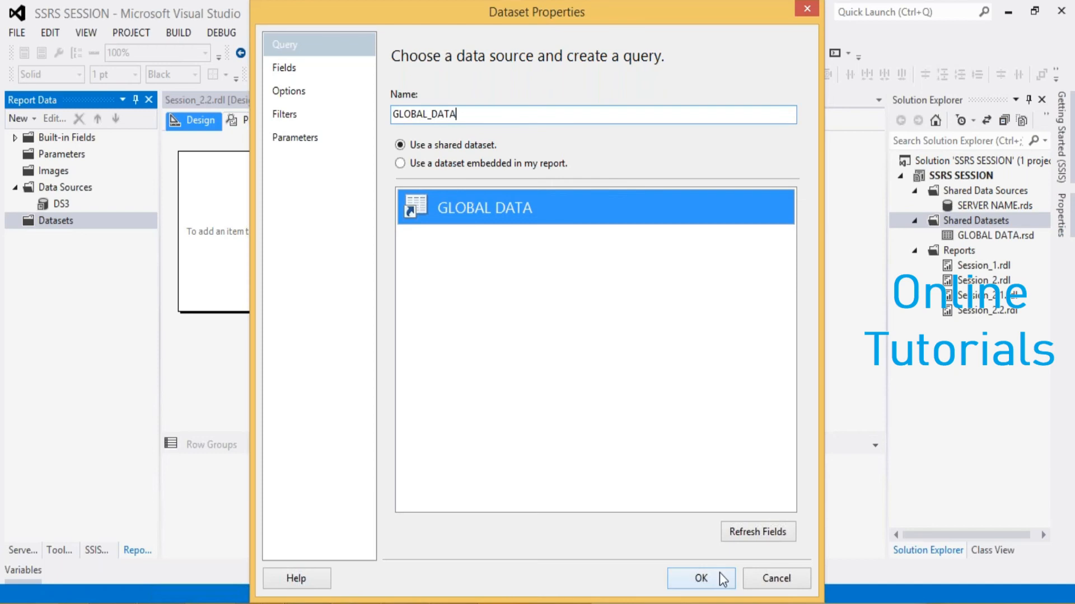
pyautogui.click(700, 579)
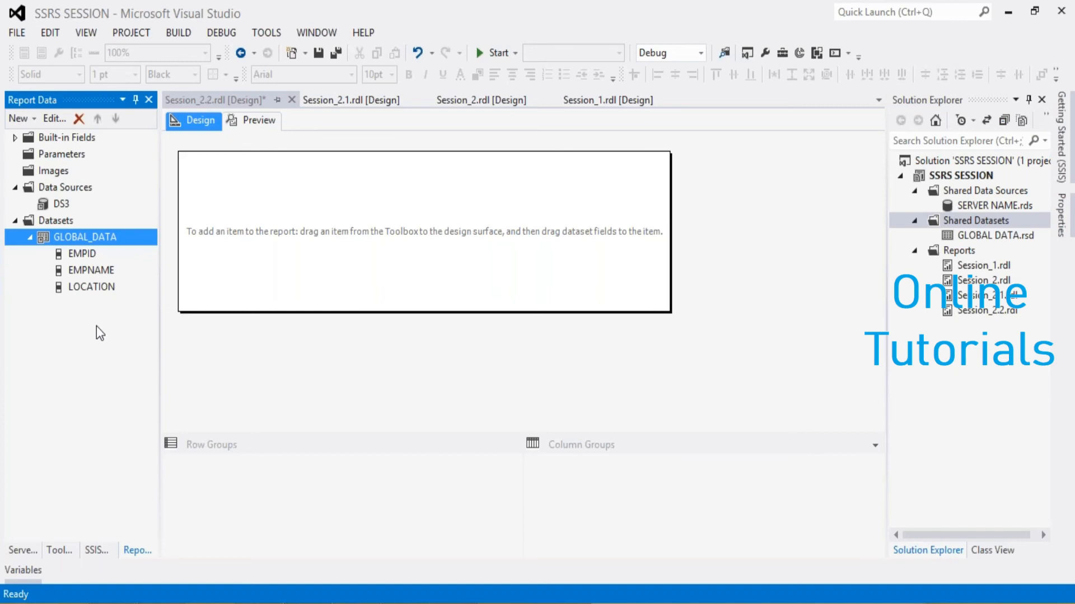
# Insert a table in the report body and fill its data row with the EMPID, EMPNAME and LOCATION fields
pyautogui.rightClick(238, 183)
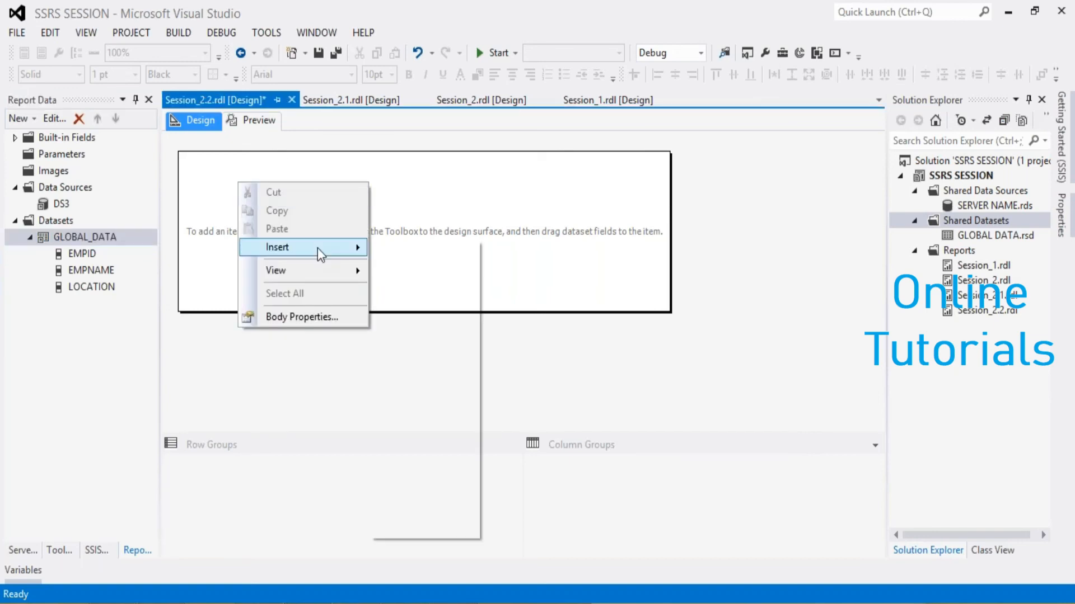
pyautogui.moveTo(318, 247)
pyautogui.click(404, 281)
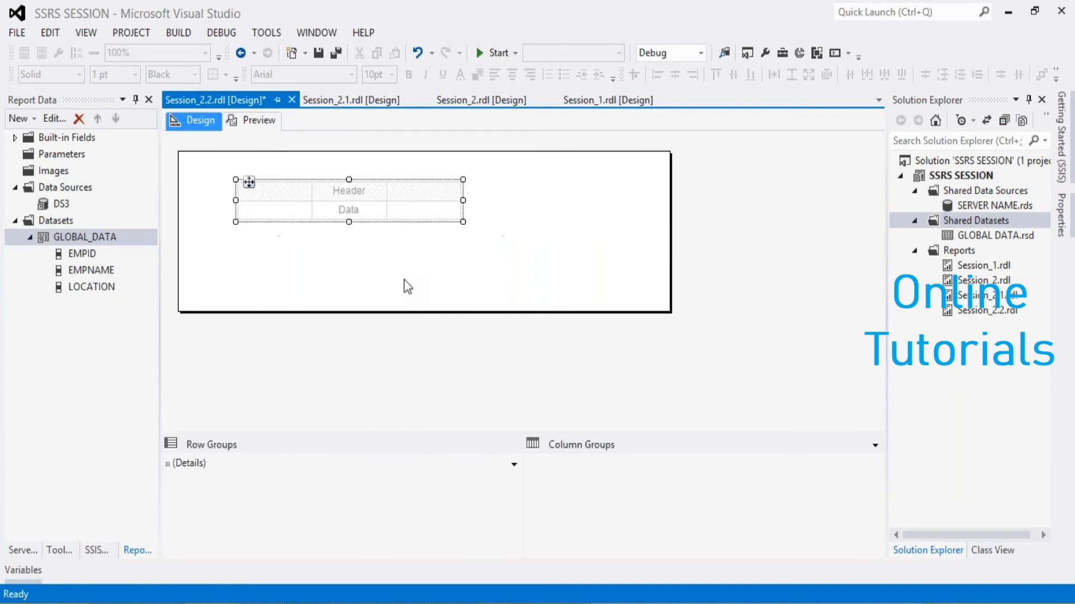
pyautogui.click(307, 215)
pyautogui.click(306, 210)
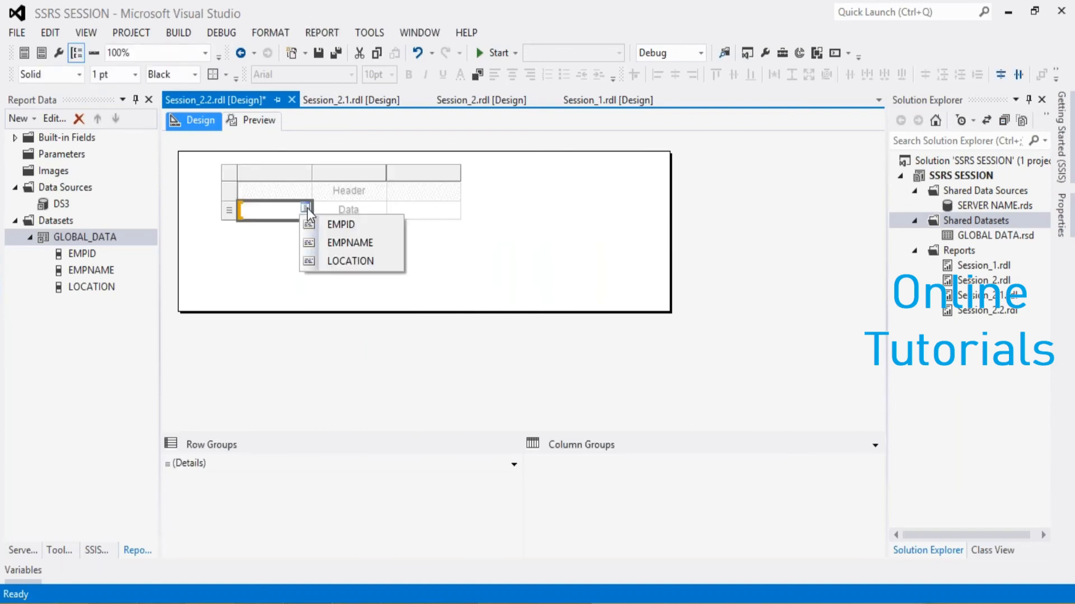
pyautogui.click(317, 223)
pyautogui.click(364, 213)
pyautogui.click(378, 209)
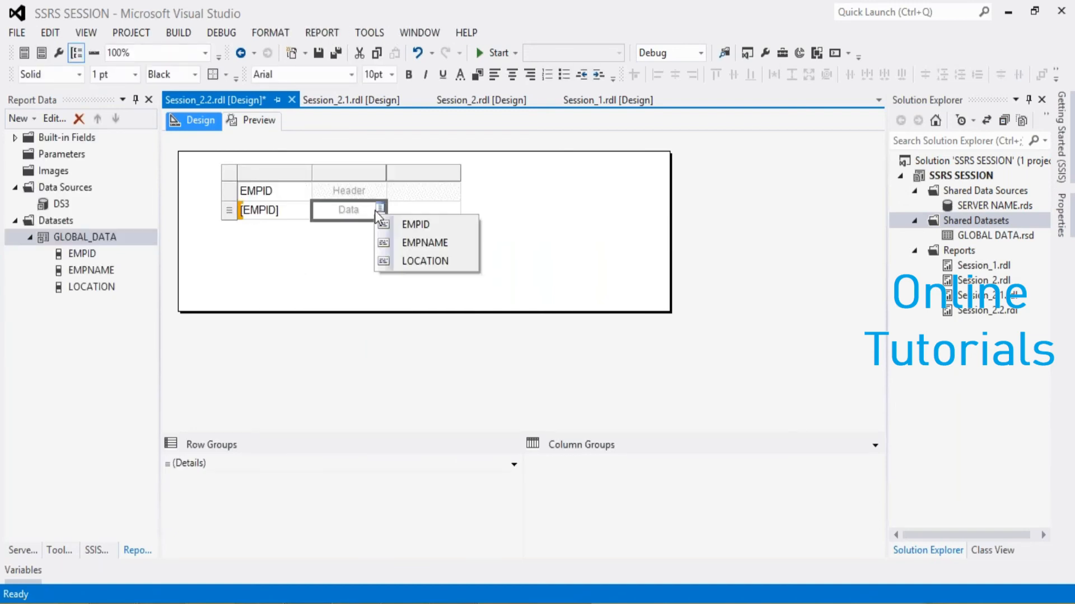
pyautogui.click(396, 241)
pyautogui.click(445, 214)
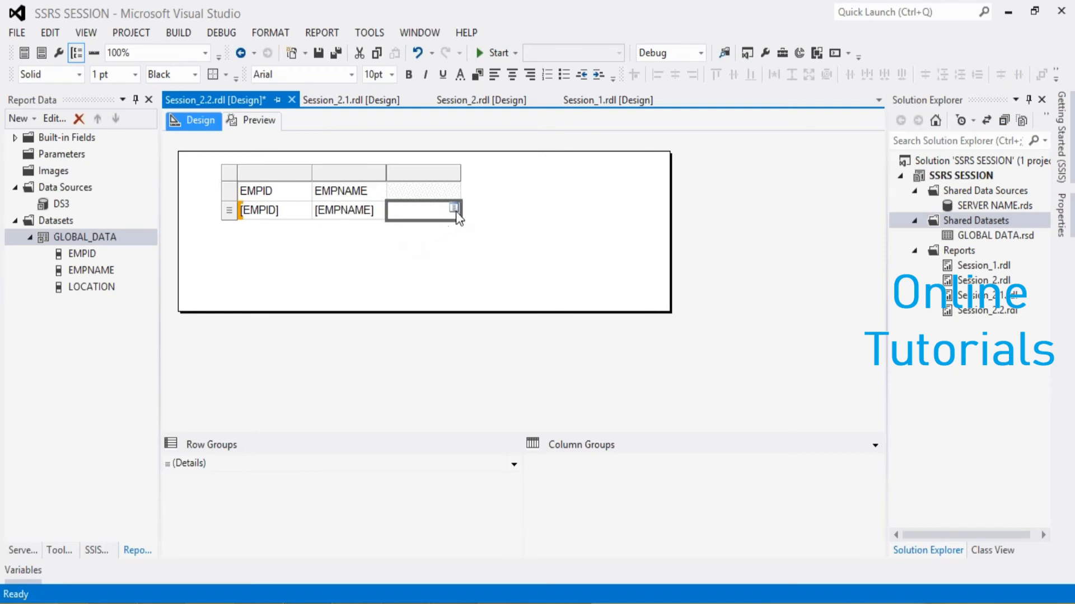
pyautogui.click(454, 208)
pyautogui.click(476, 260)
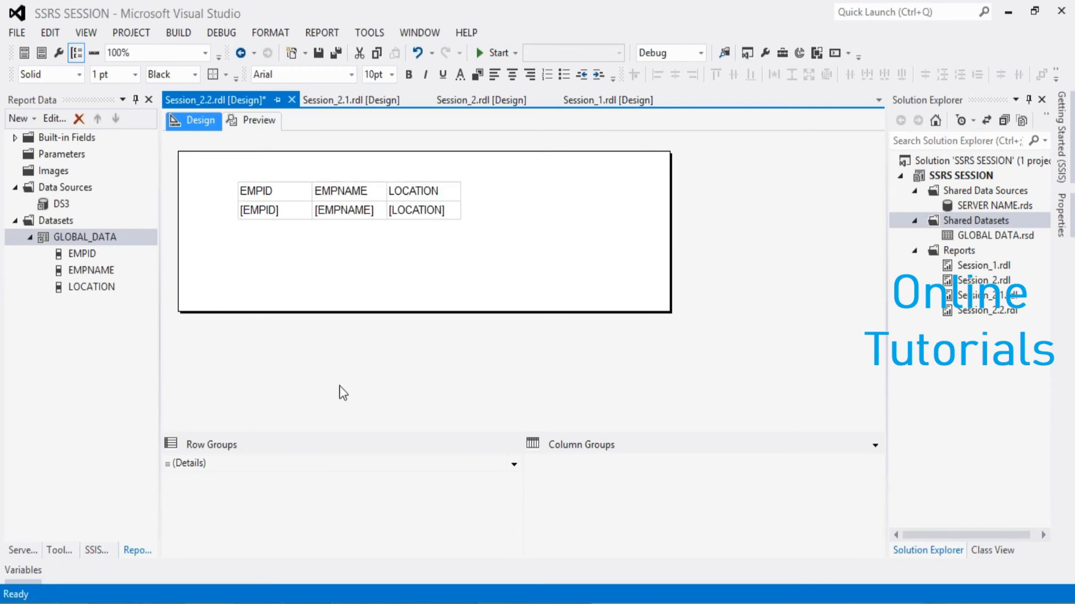
# Preview the report, then check the filtered GLOBAL_DATA query in SQL Server Management Studio and return to the report design in Visual Studio
pyautogui.click(260, 121)
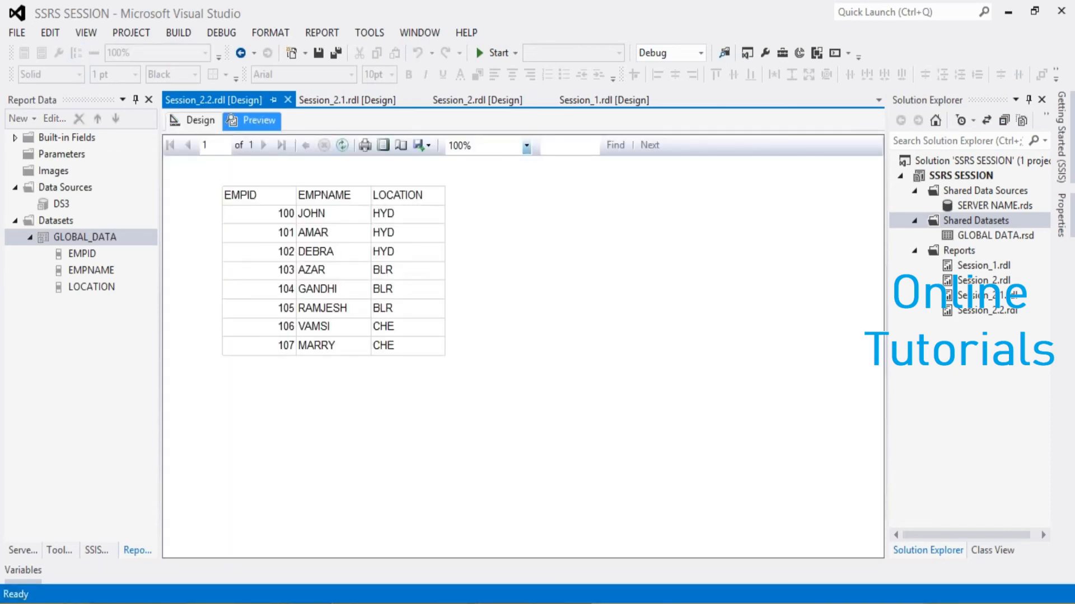
pyautogui.click(191, 119)
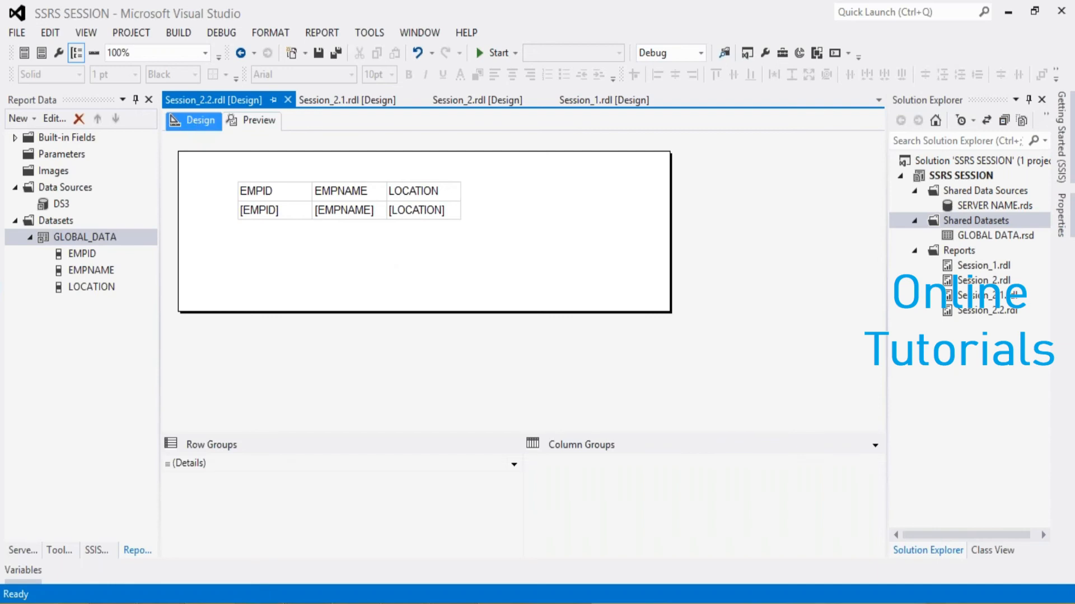
pyautogui.hotkey('alt', 'Tab')
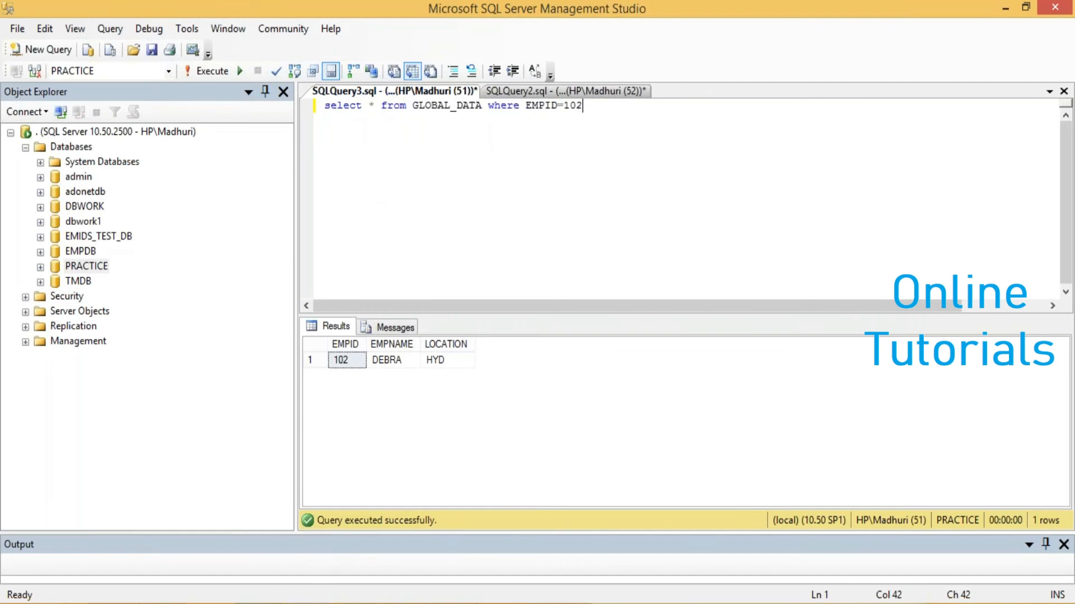
pyautogui.hotkey('alt', 'Tab')
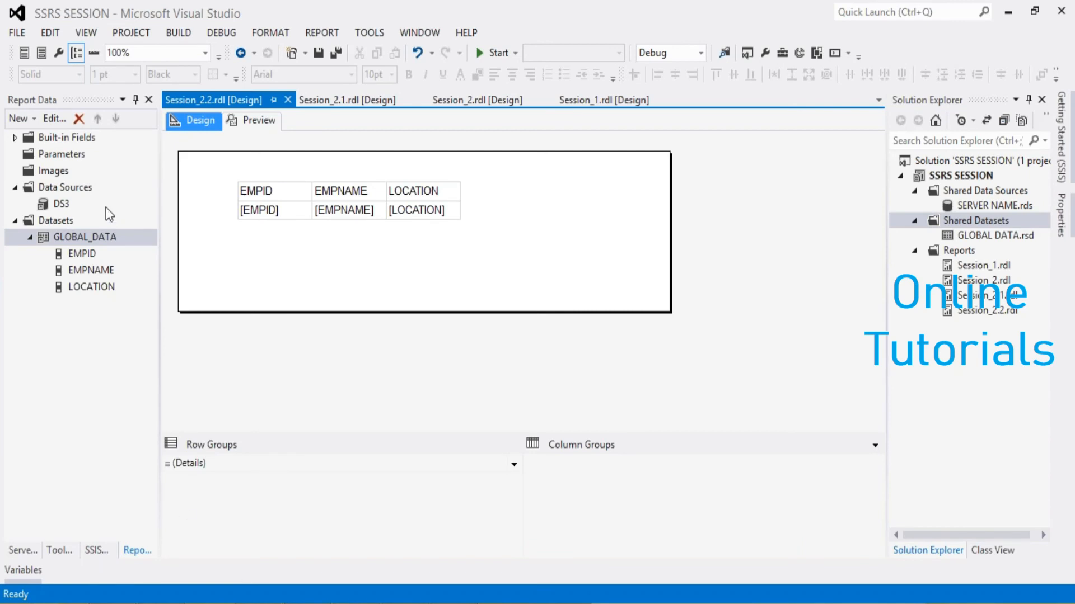
pyautogui.click(56, 157)
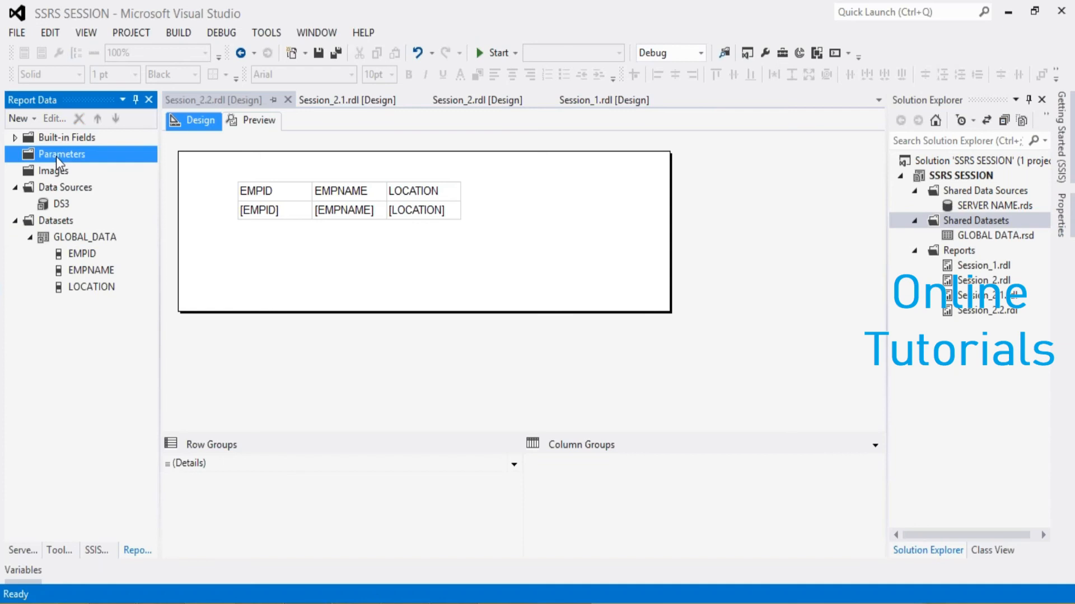
pyautogui.rightClick(56, 156)
pyautogui.click(83, 166)
pyautogui.moveTo(512, 193); pyautogui.dragTo(413, 190)
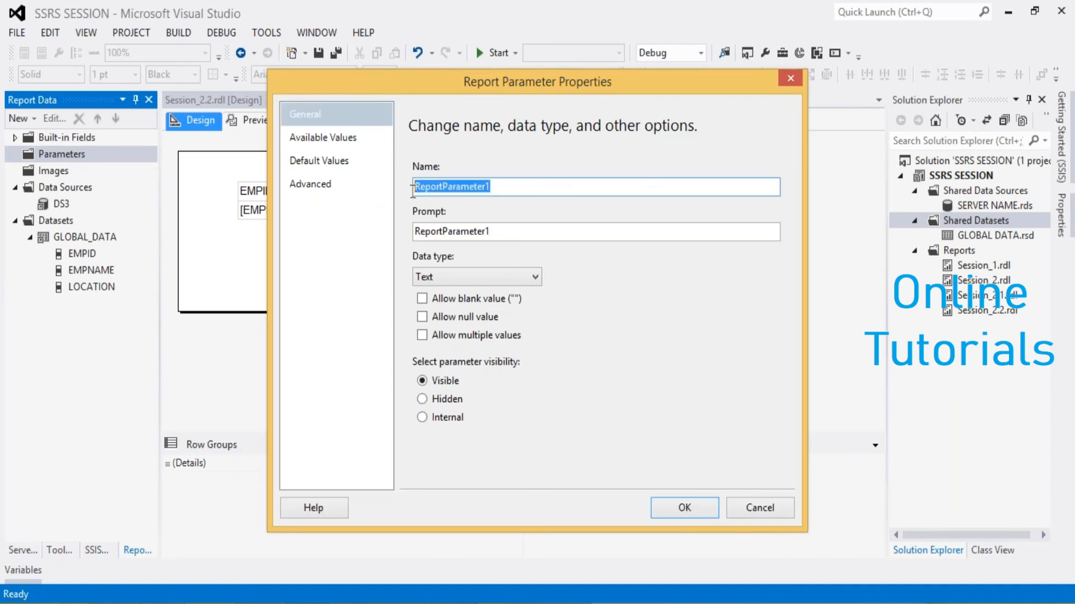
pyautogui.write('@')
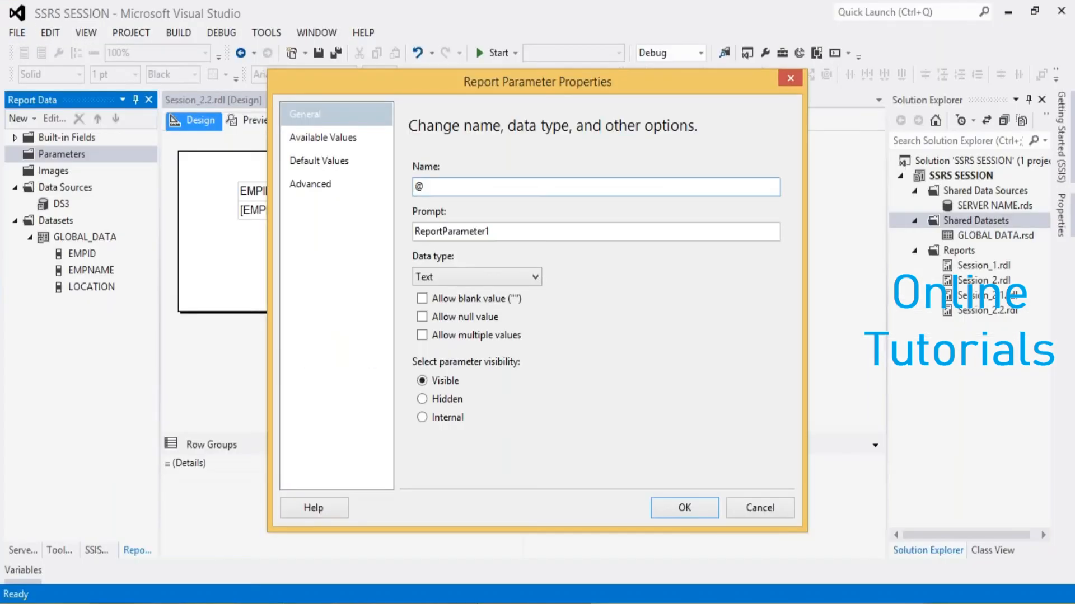
pyautogui.write('EMPID')
pyautogui.moveTo(504, 231); pyautogui.dragTo(390, 222)
pyautogui.write('@EMPID')
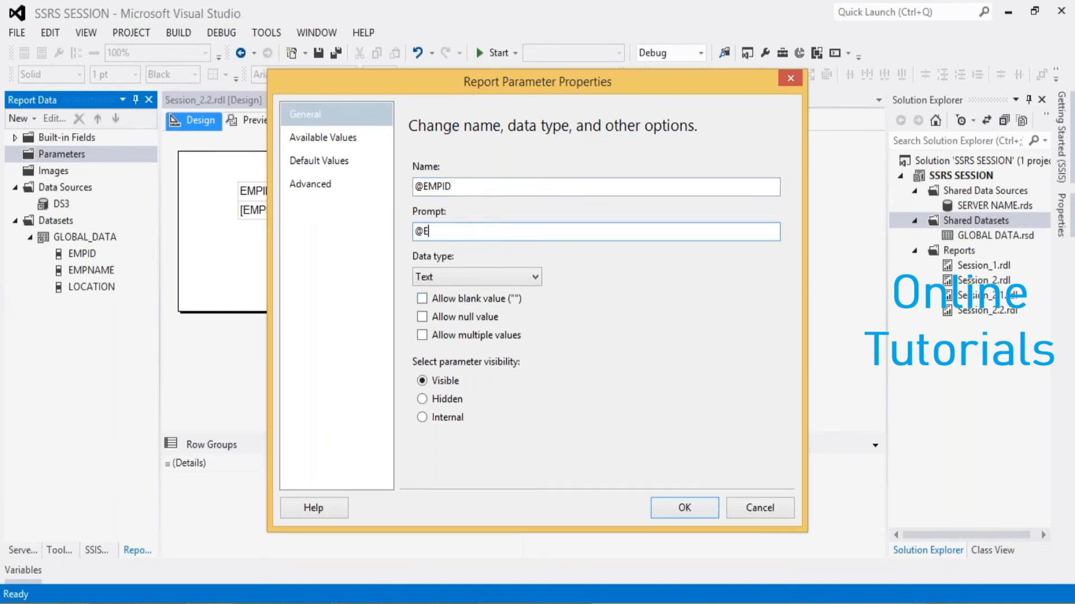
# Set the report parameter's data type to Integer and try to save the parameter
pyautogui.click(453, 280)
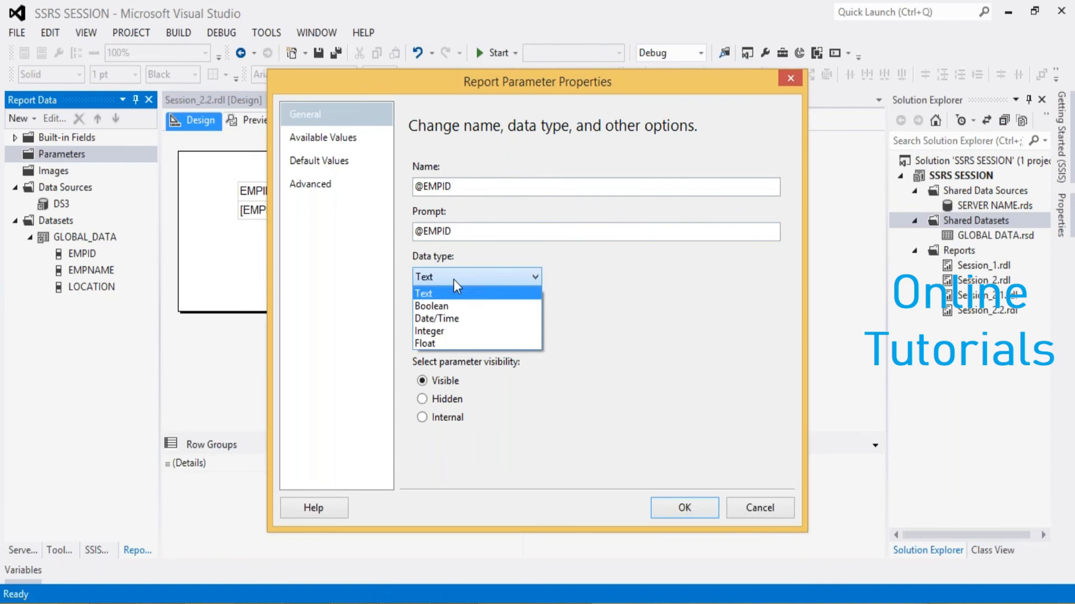
pyautogui.click(438, 330)
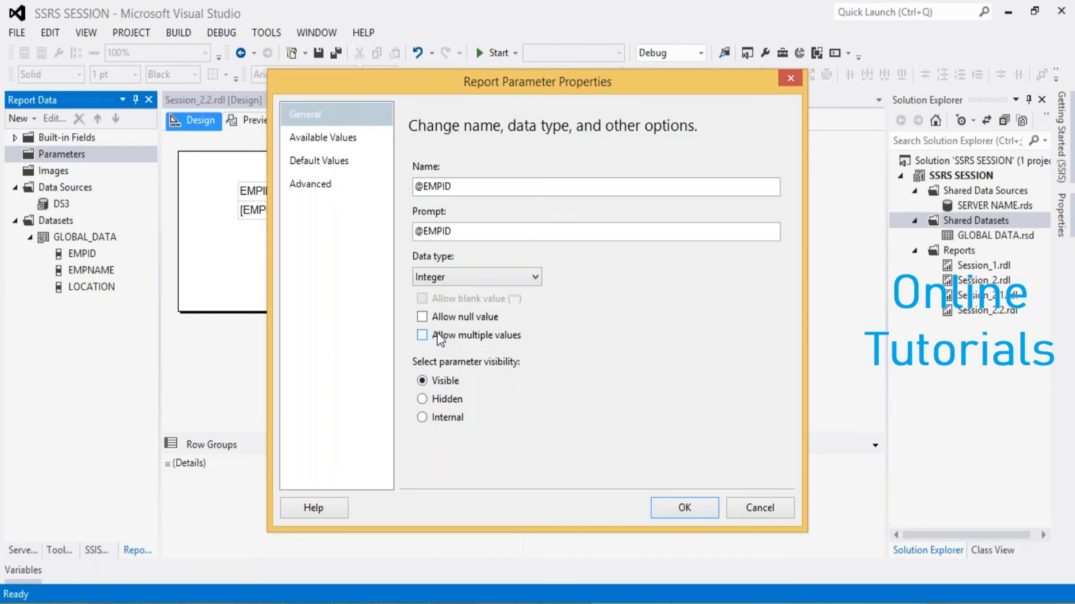
pyautogui.click(684, 508)
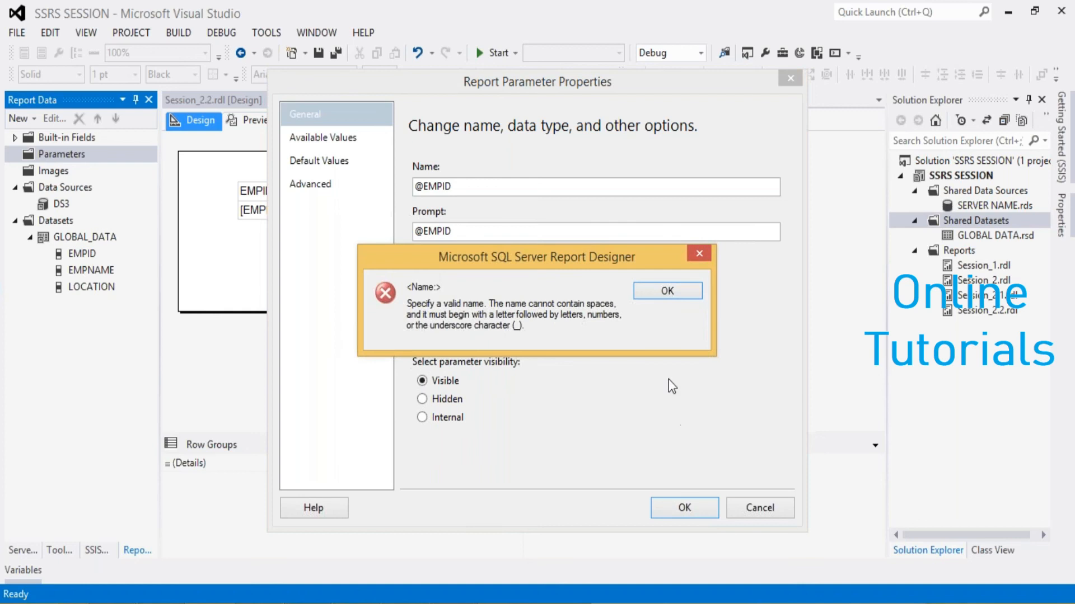
pyautogui.click(666, 293)
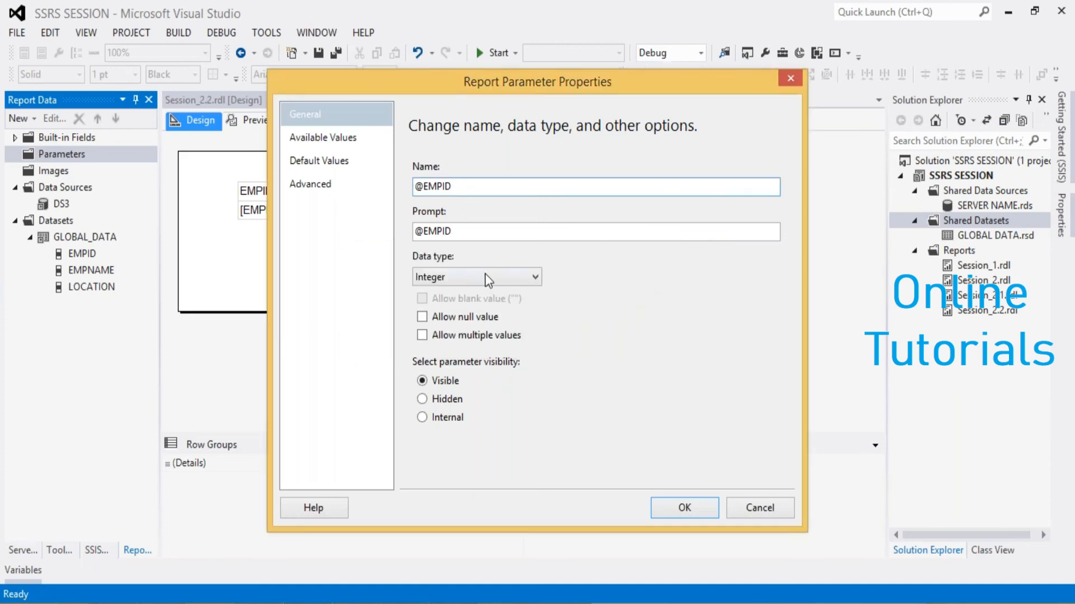
# Try to save the report parameter with an empty prompt, and discard the new parameter
pyautogui.click(331, 140)
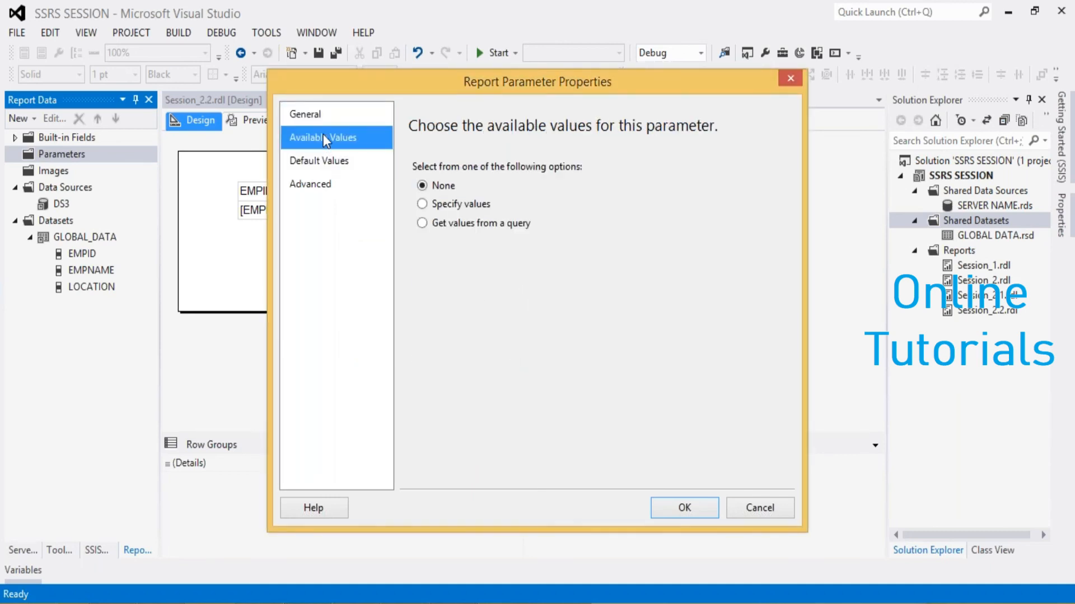
pyautogui.click(322, 115)
pyautogui.doubleClick(472, 234)
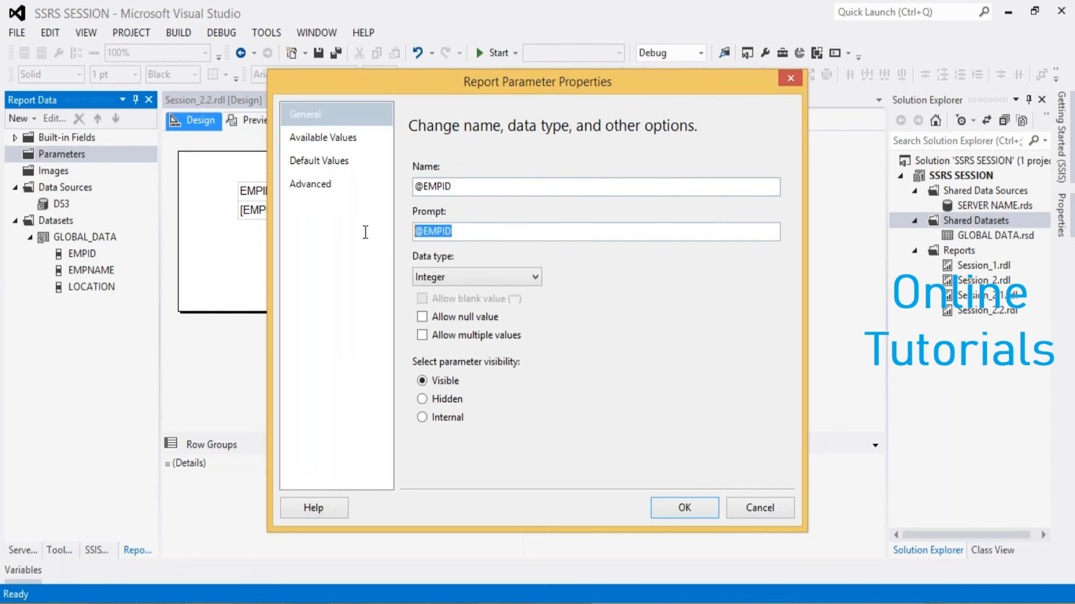
pyautogui.press('BackSpace')
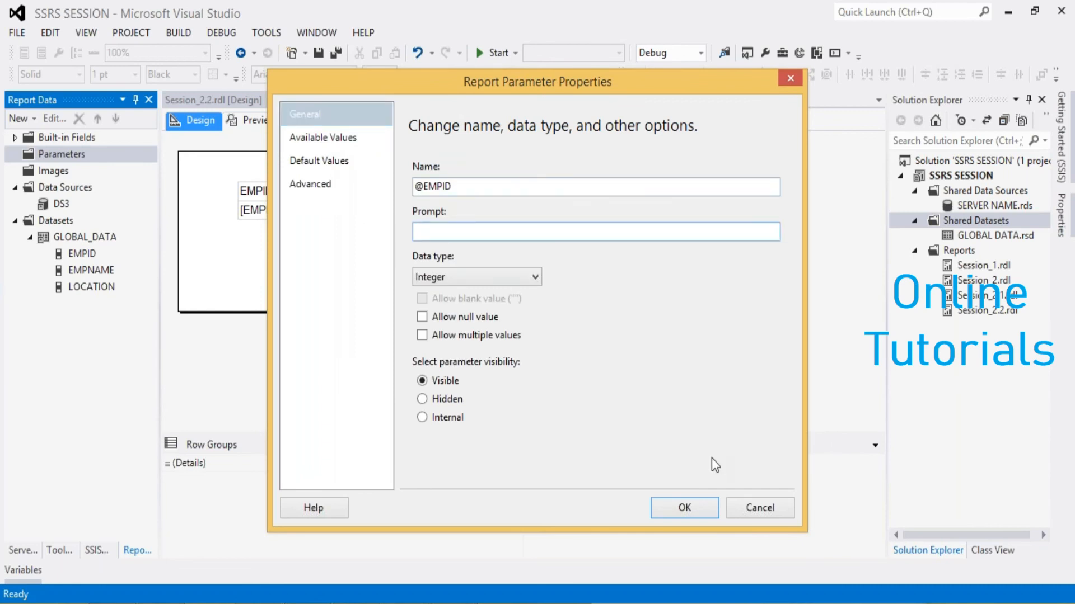
pyautogui.click(690, 508)
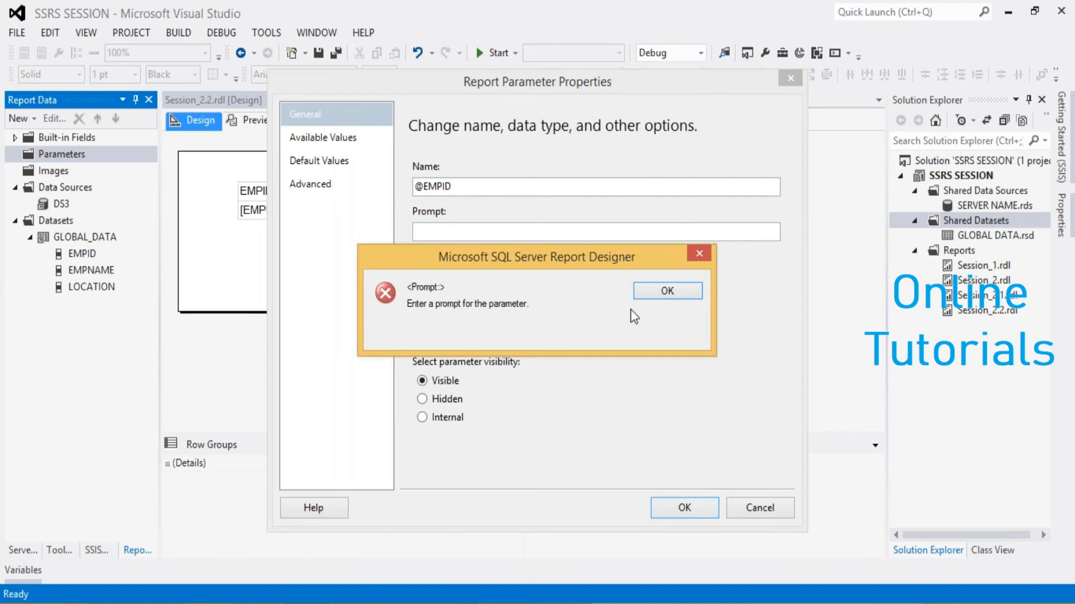
pyautogui.click(667, 291)
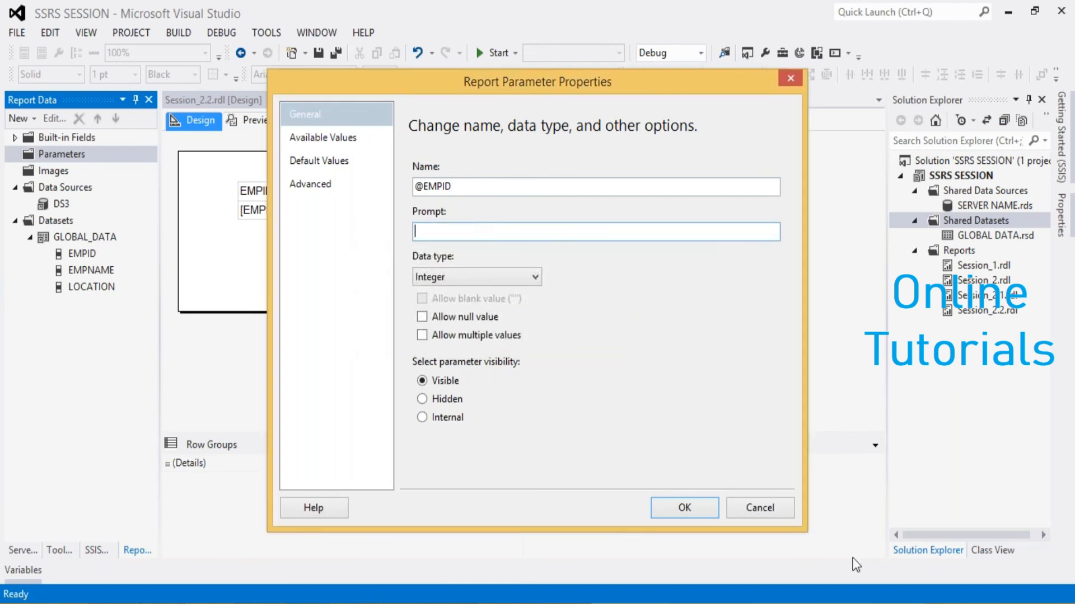
pyautogui.click(759, 509)
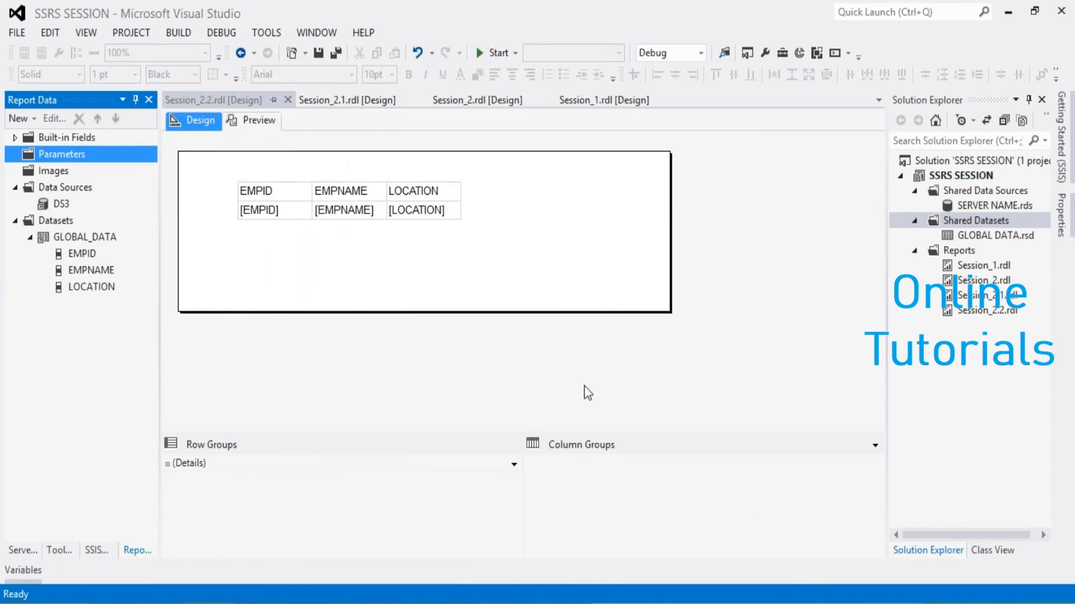
pyautogui.click(970, 243)
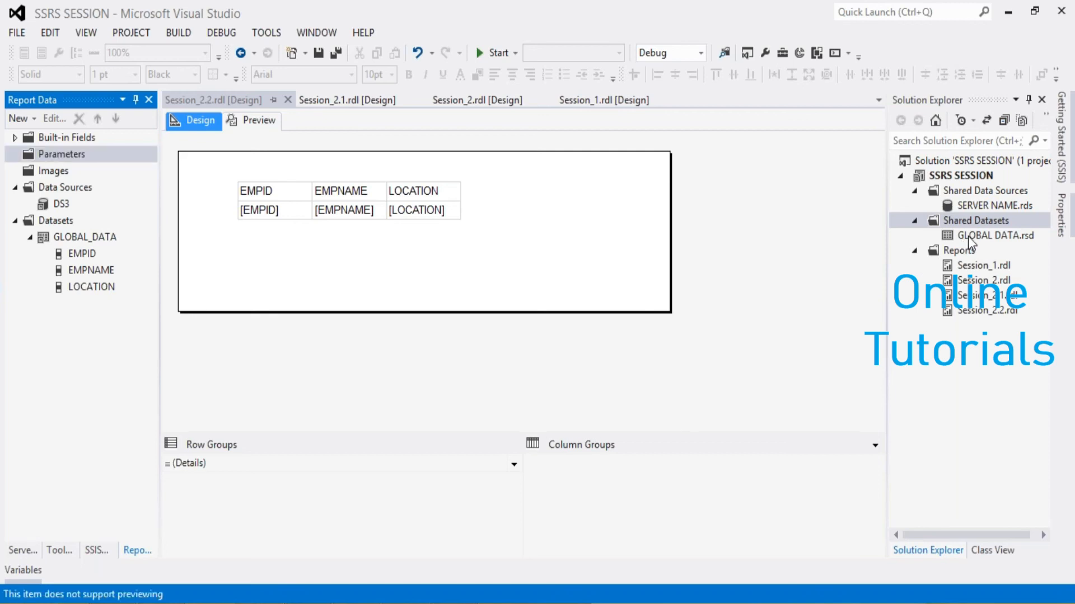
pyautogui.doubleClick(968, 237)
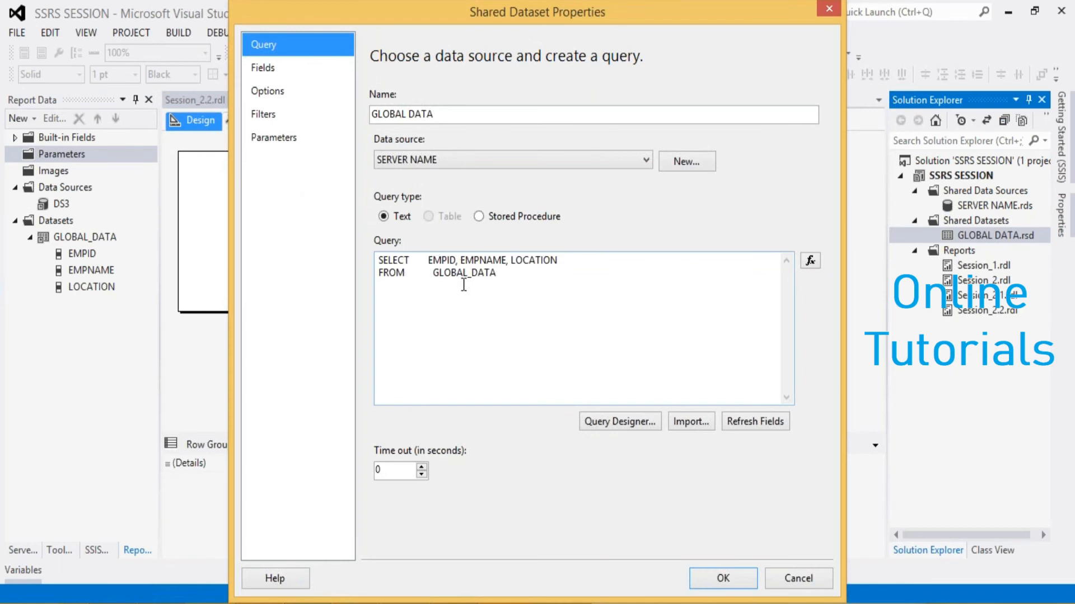
pyautogui.click(506, 275)
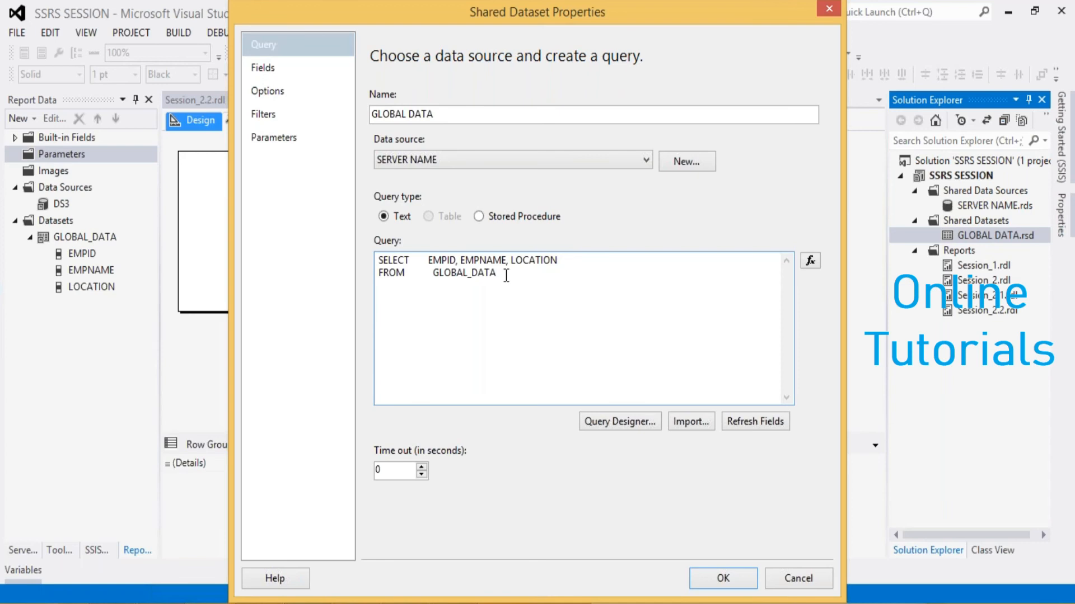
pyautogui.write('WHERE EMPID=@EMPID')
pyautogui.moveTo(605, 274); pyautogui.dragTo(568, 275)
pyautogui.click(591, 299)
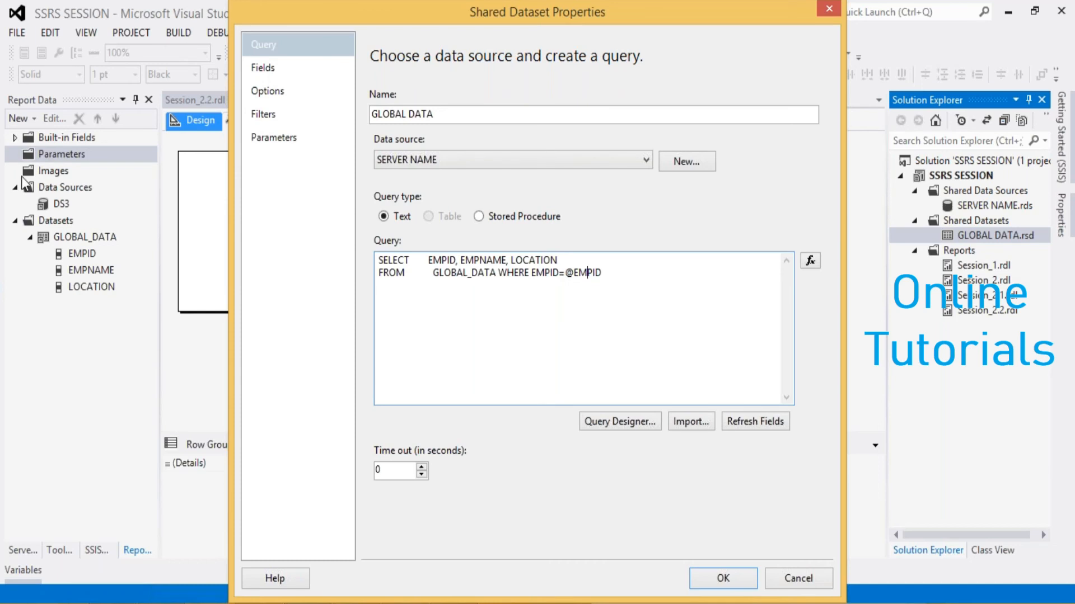
pyautogui.click(734, 576)
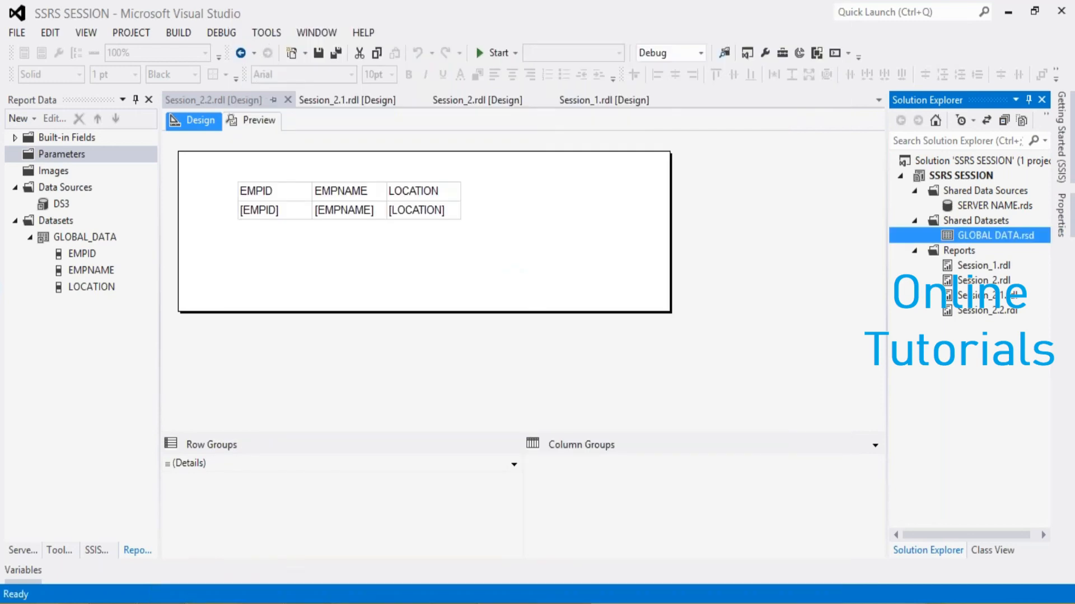
# Refresh the fields of the report's GLOBAL_DATA dataset, save it, and expand the report's parameters
pyautogui.click(339, 350)
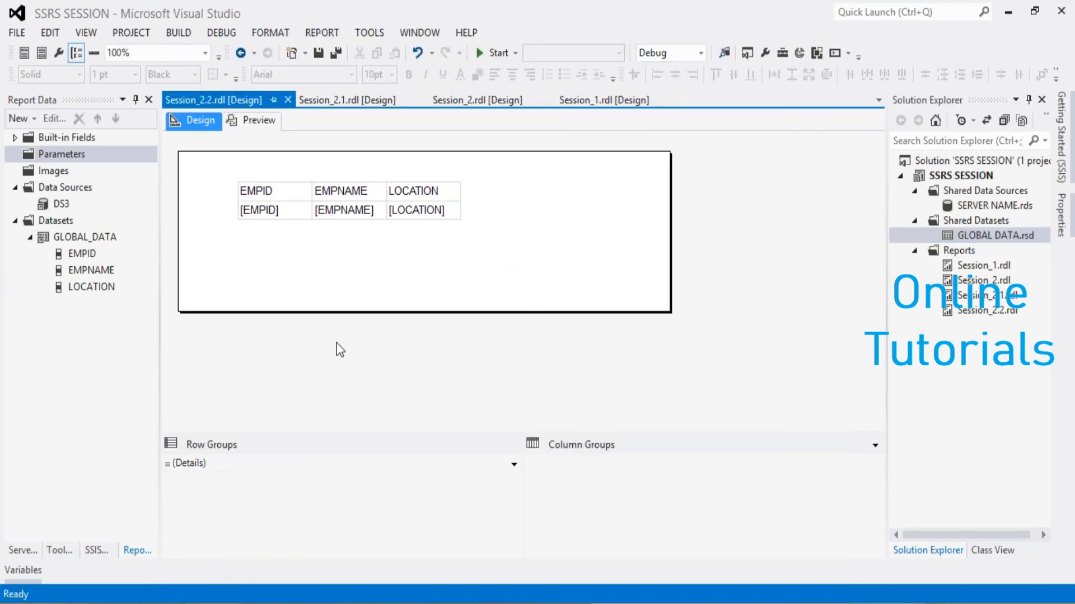
pyautogui.click(42, 156)
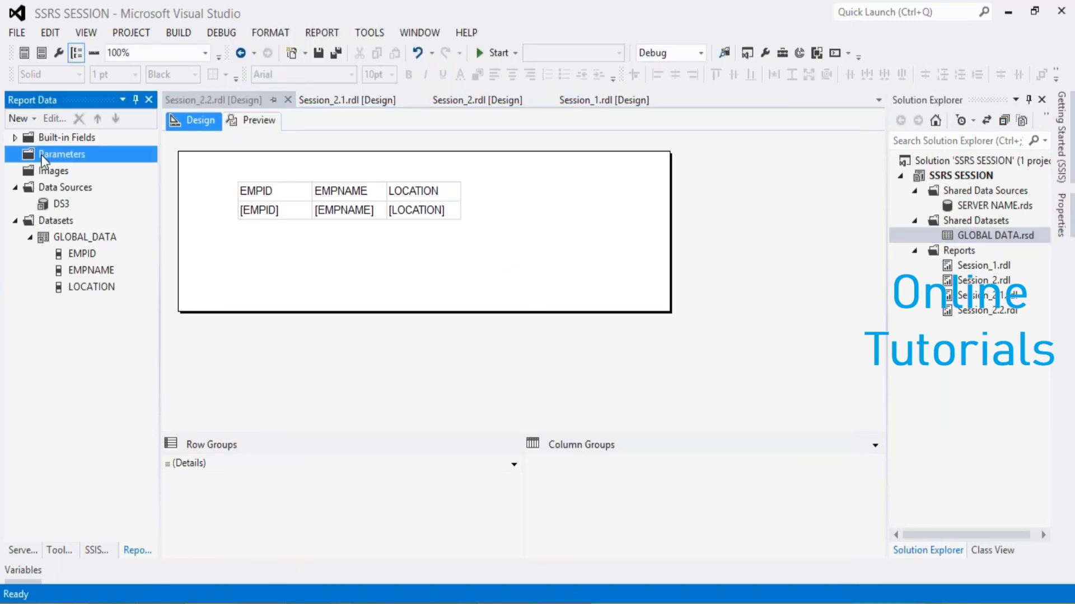
pyautogui.doubleClick(82, 235)
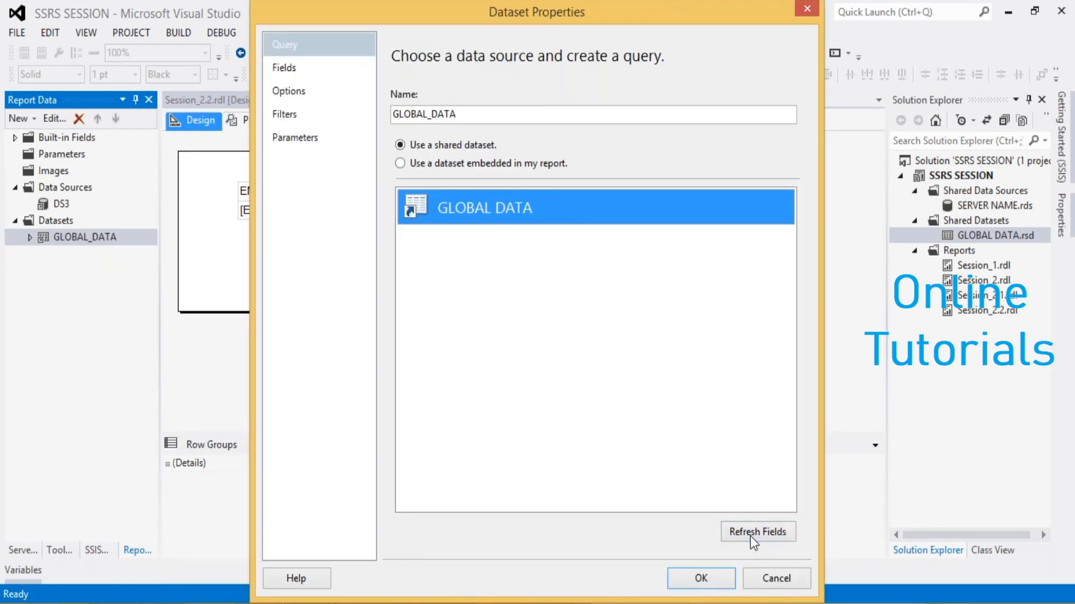
pyautogui.click(700, 578)
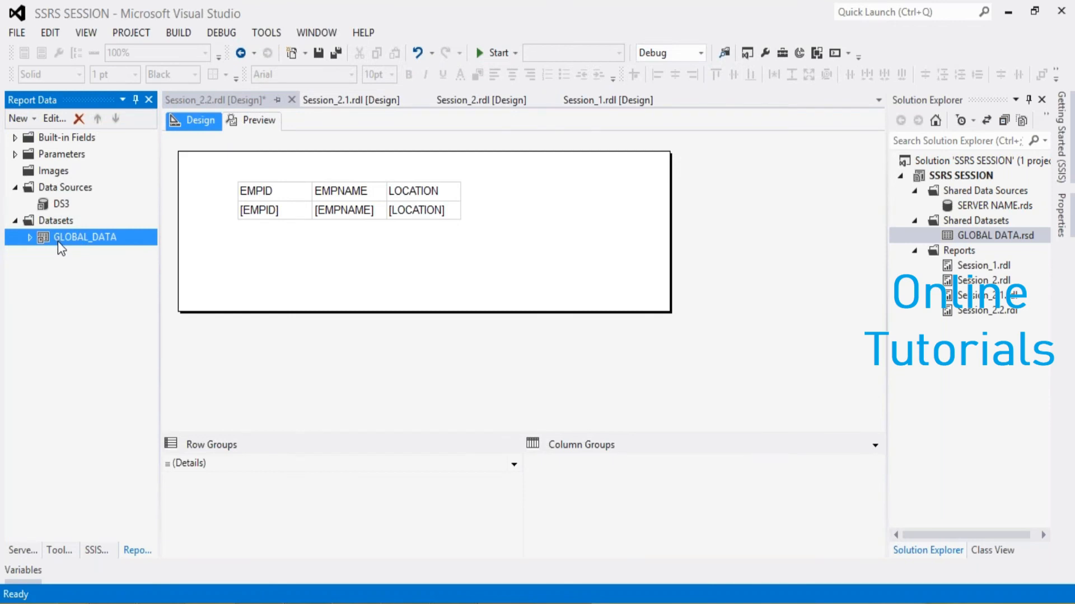
pyautogui.click(15, 155)
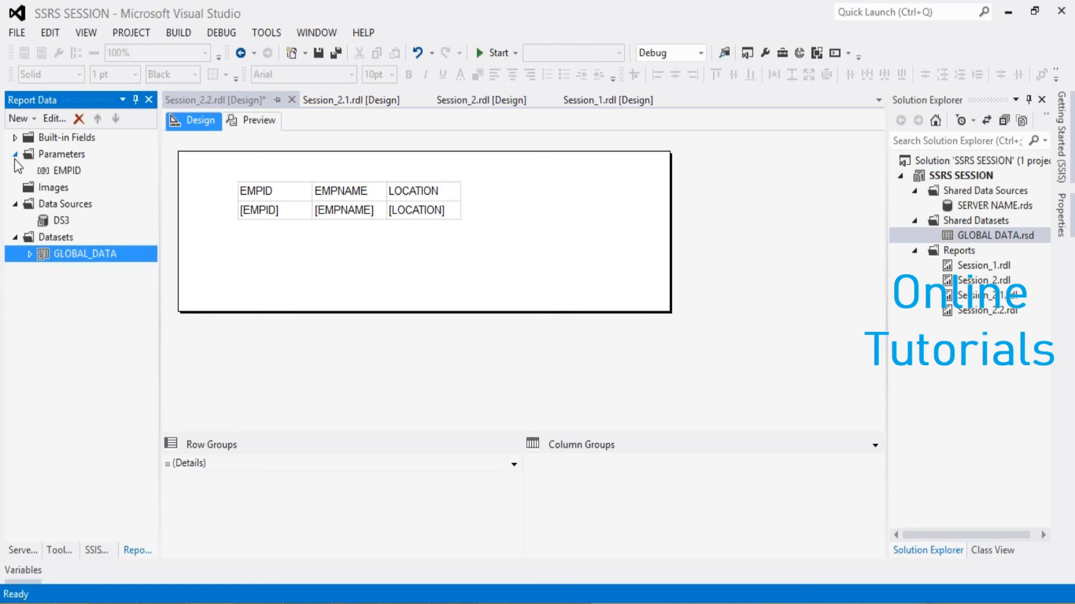
# Set the data type of the EMPID report parameter to Integer and save the parameter
pyautogui.doubleClick(63, 172)
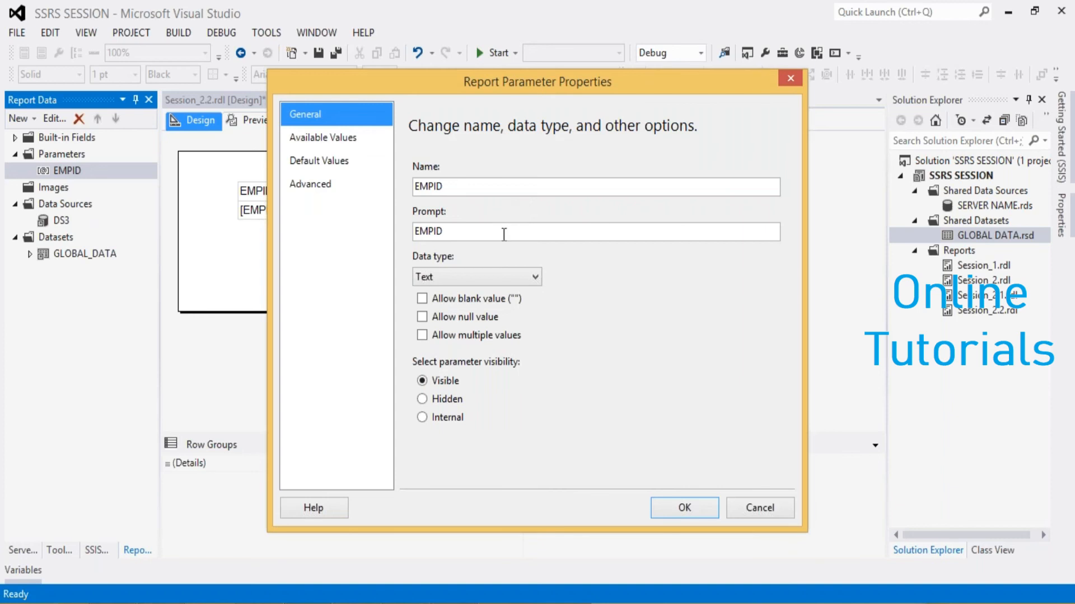
pyautogui.click(521, 279)
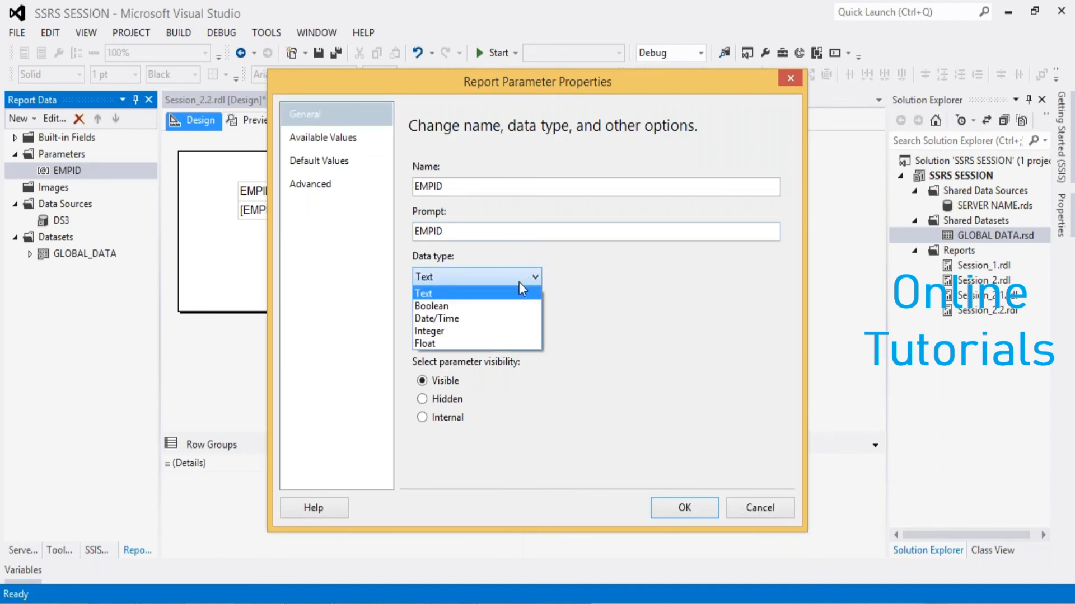
pyautogui.click(477, 331)
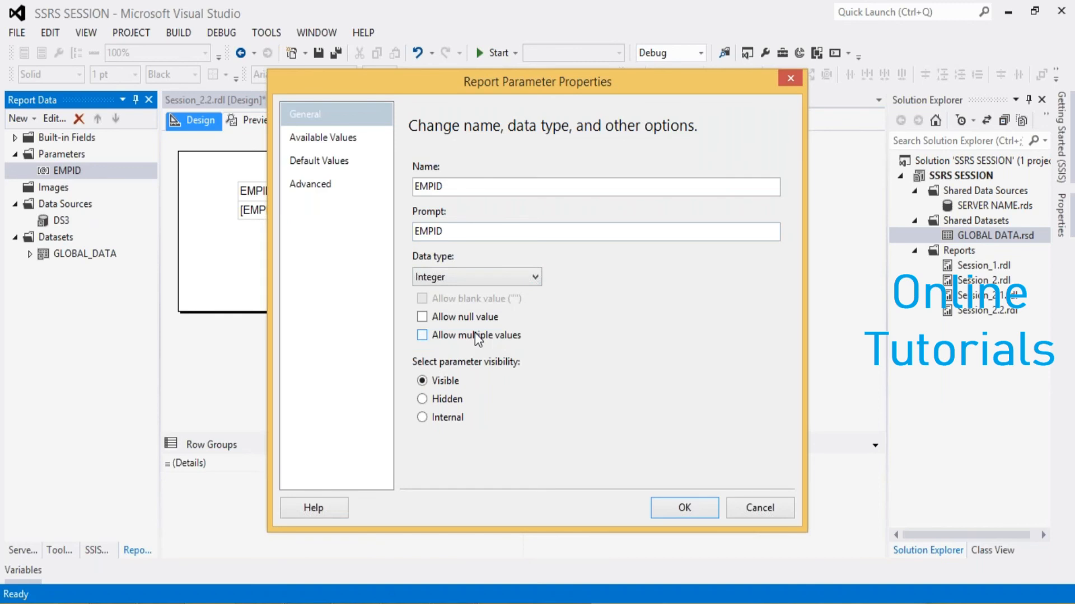
pyautogui.click(684, 505)
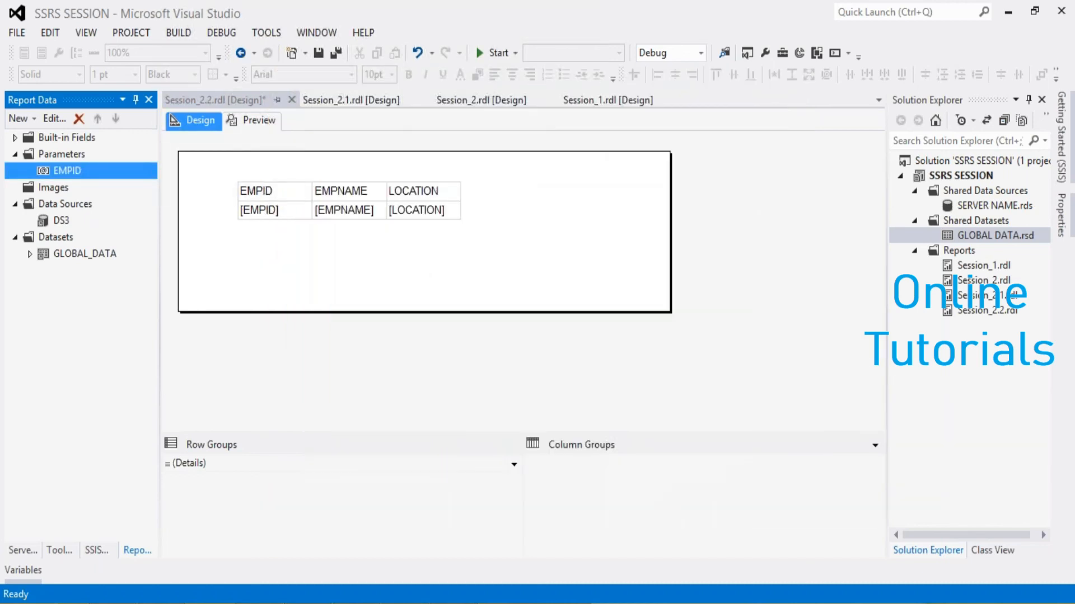
# Preview the report for EMPID 100 and for EMPID 101, and return to the report design
pyautogui.click(260, 121)
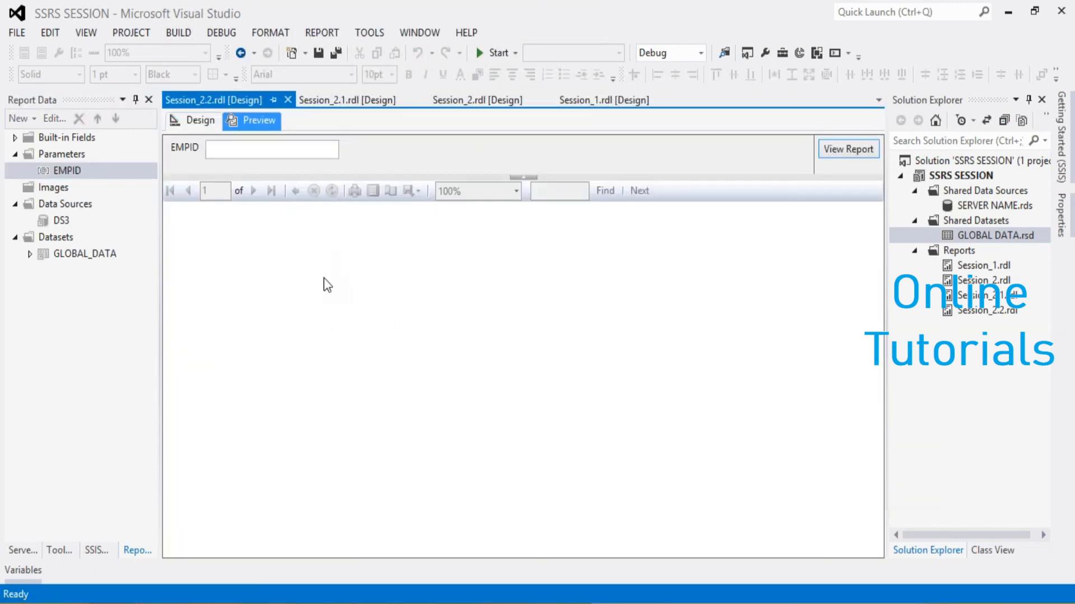
pyautogui.click(236, 148)
pyautogui.write('100')
pyautogui.click(853, 153)
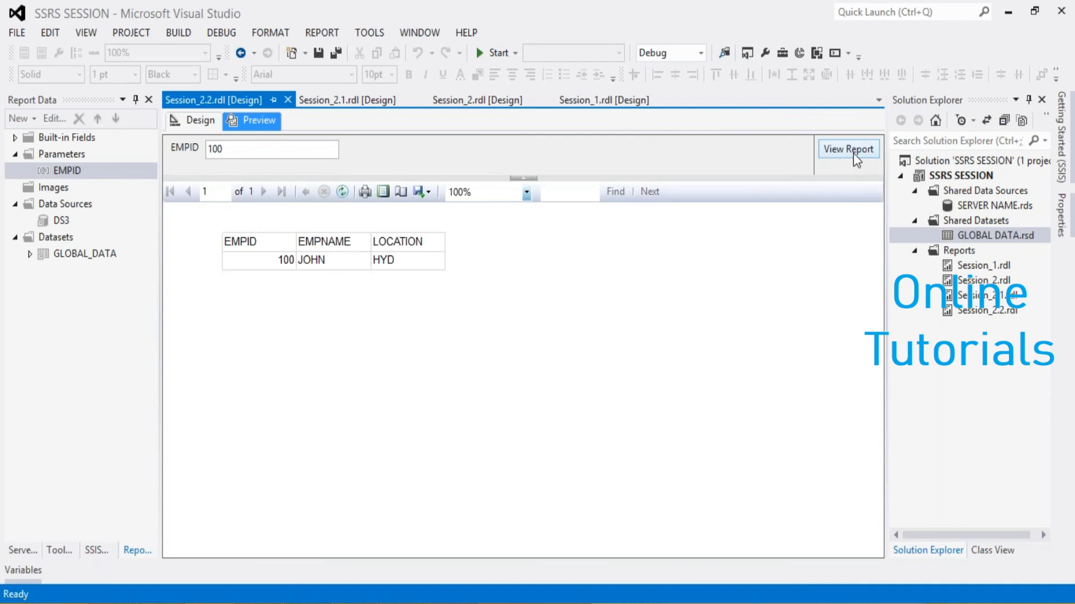
pyautogui.press('BackSpace')
pyautogui.write('1')
pyautogui.click(865, 155)
pyautogui.click(198, 123)
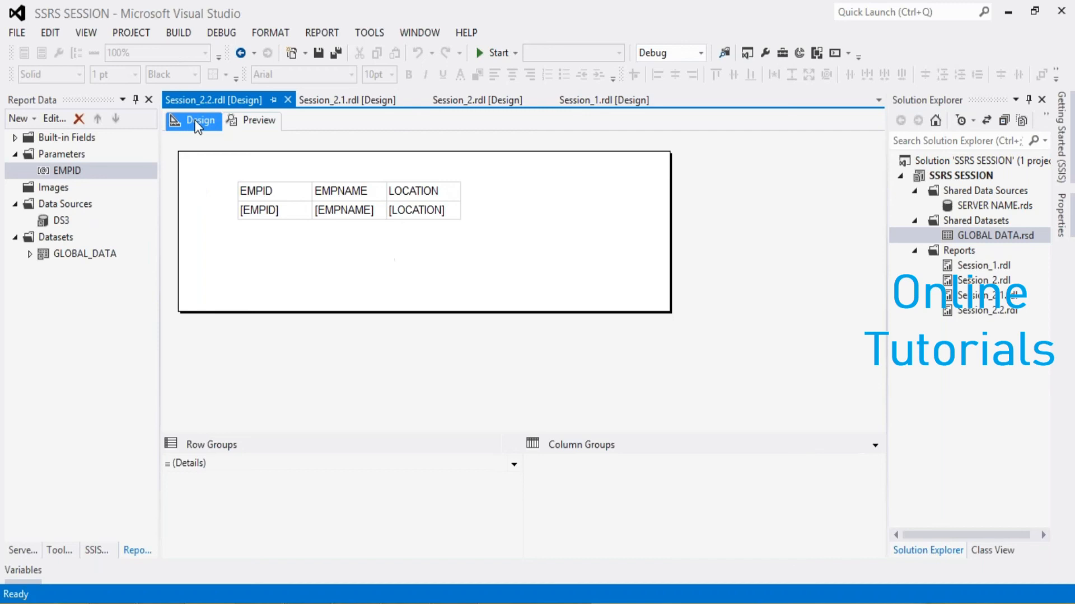
# Switch the EMPID parameter's available values to specified values and add six entries, labelling the first one 100
pyautogui.click(81, 172)
pyautogui.doubleClick(81, 171)
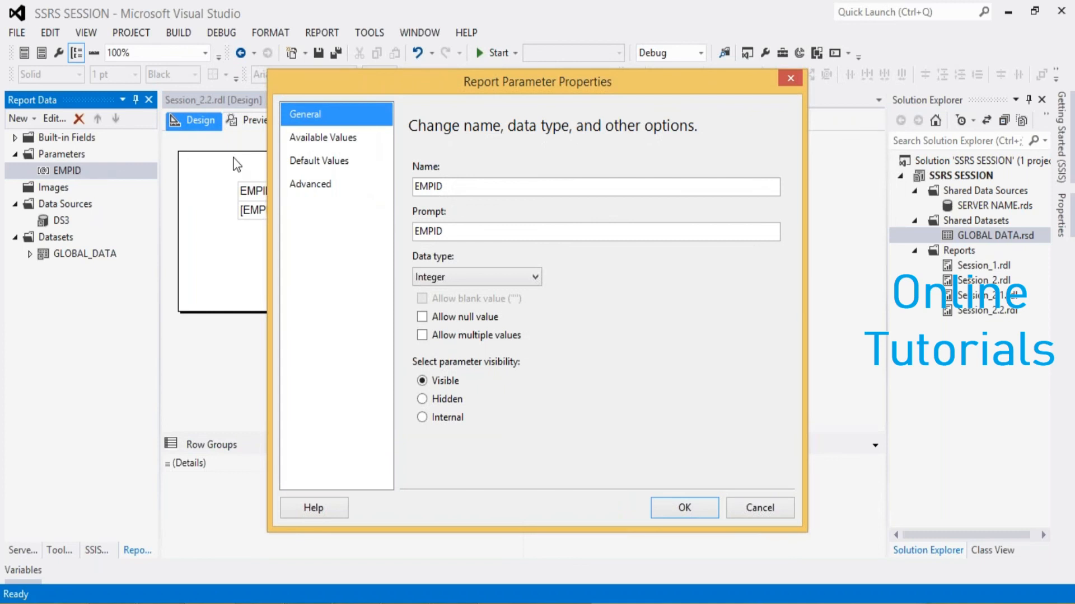
pyautogui.click(309, 138)
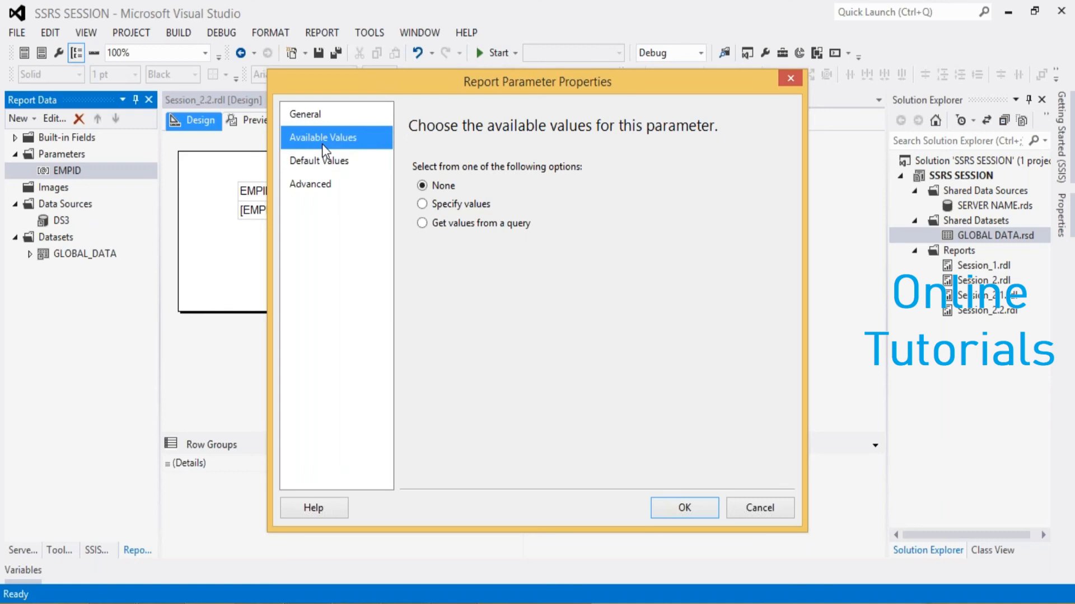
pyautogui.click(423, 205)
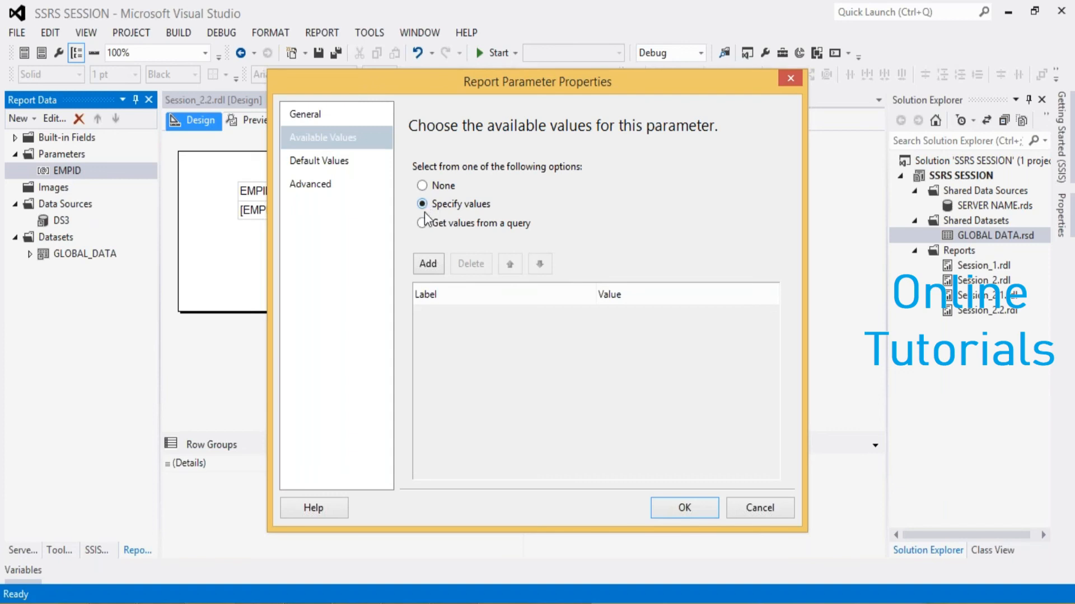
pyautogui.click(426, 266)
pyautogui.write('100')
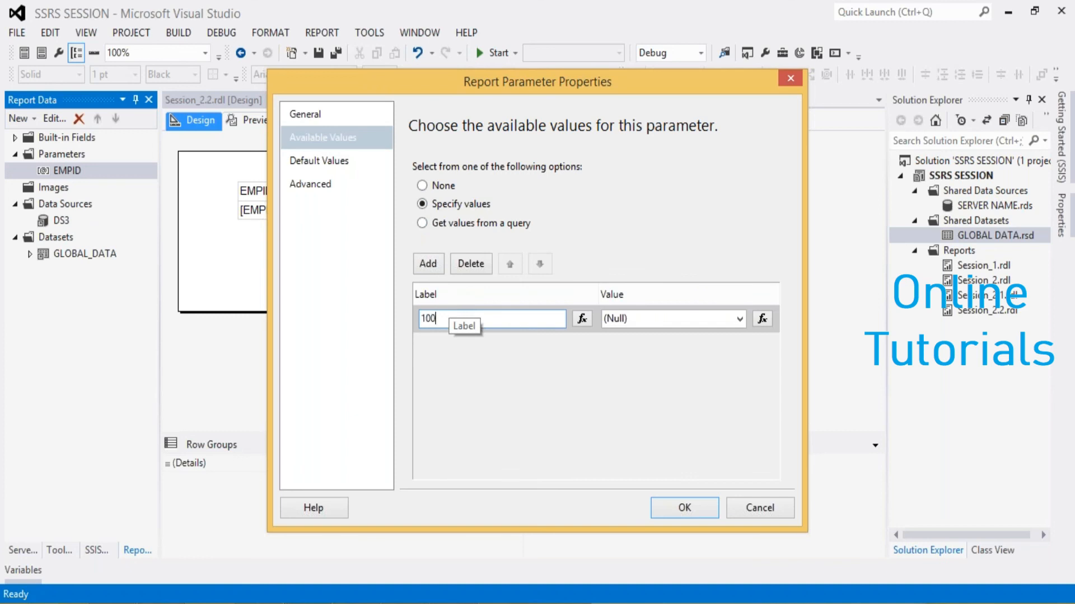
pyautogui.click(426, 269)
pyautogui.click(425, 270)
pyautogui.click(425, 270)
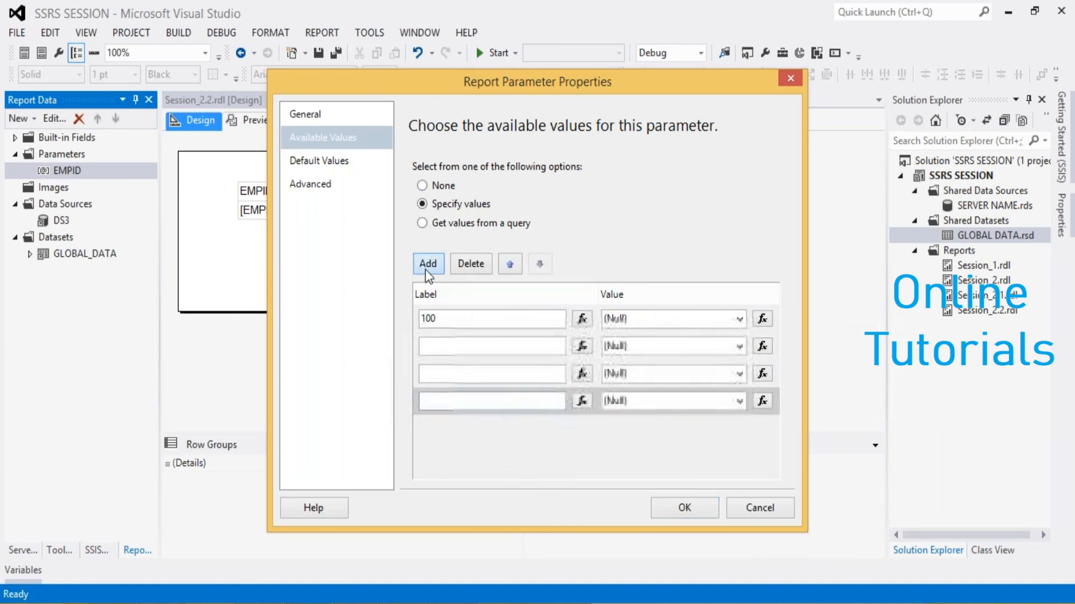
pyautogui.click(425, 270)
pyautogui.click(424, 270)
# Label the second to sixth available-value entries 200, 200, 400, 500 and 600
pyautogui.click(447, 347)
pyautogui.write('200')
pyautogui.click(449, 374)
pyautogui.write('200')
pyautogui.click(447, 399)
pyautogui.write('400')
pyautogui.click(454, 432)
pyautogui.write('500')
pyautogui.click(457, 449)
pyautogui.write('600')
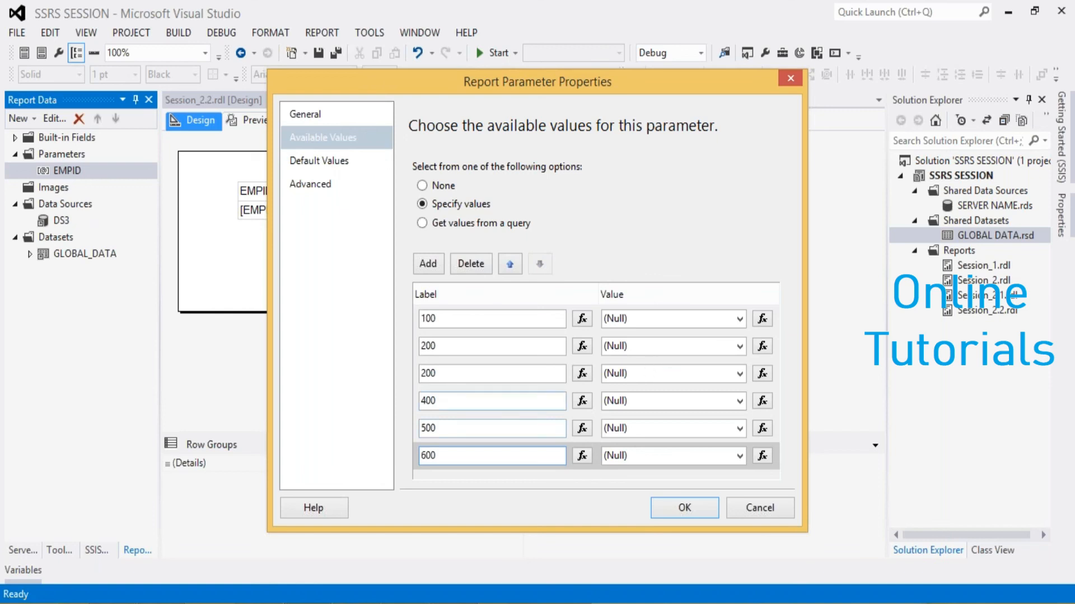
# Set the values of the six available-value entries to 100, 200, 300, 400, 500 and 600, in order
pyautogui.click(643, 317)
pyautogui.write('100')
pyautogui.click(614, 343)
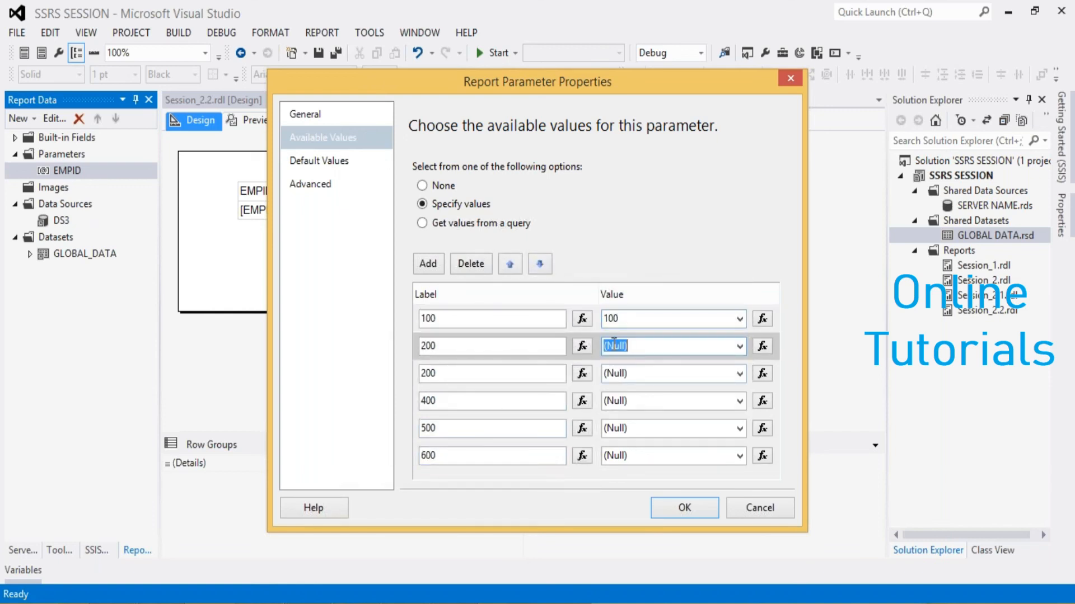
pyautogui.write('100')
pyautogui.press('BackSpace')
pyautogui.press('BackSpace')
pyautogui.press('BackSpace')
pyautogui.write('200')
pyautogui.click(635, 372)
pyautogui.write('300')
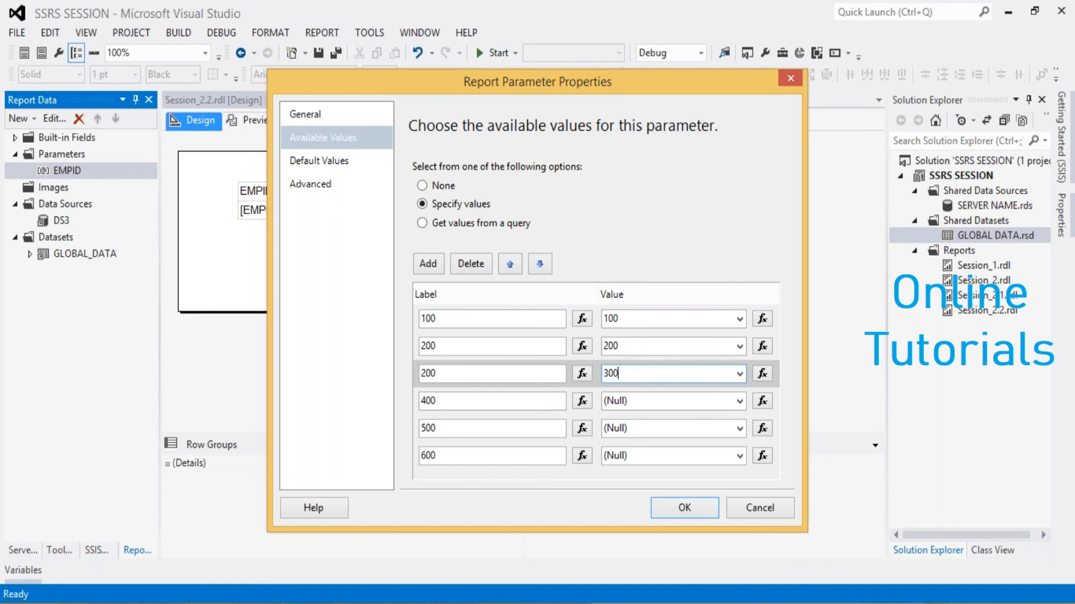
pyautogui.click(618, 399)
pyautogui.write('400')
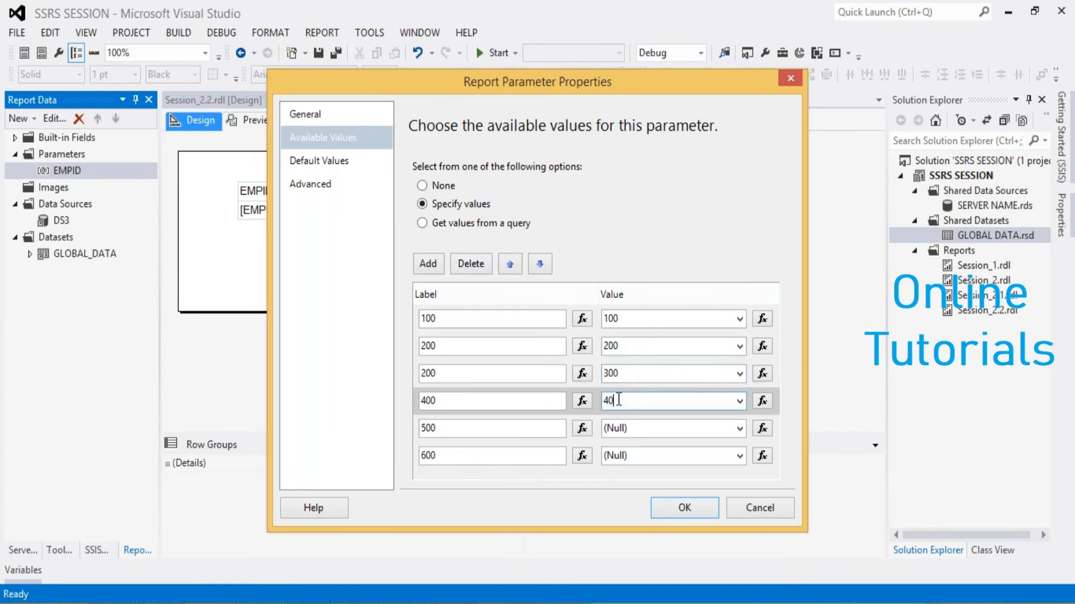
pyautogui.click(615, 427)
pyautogui.write('500')
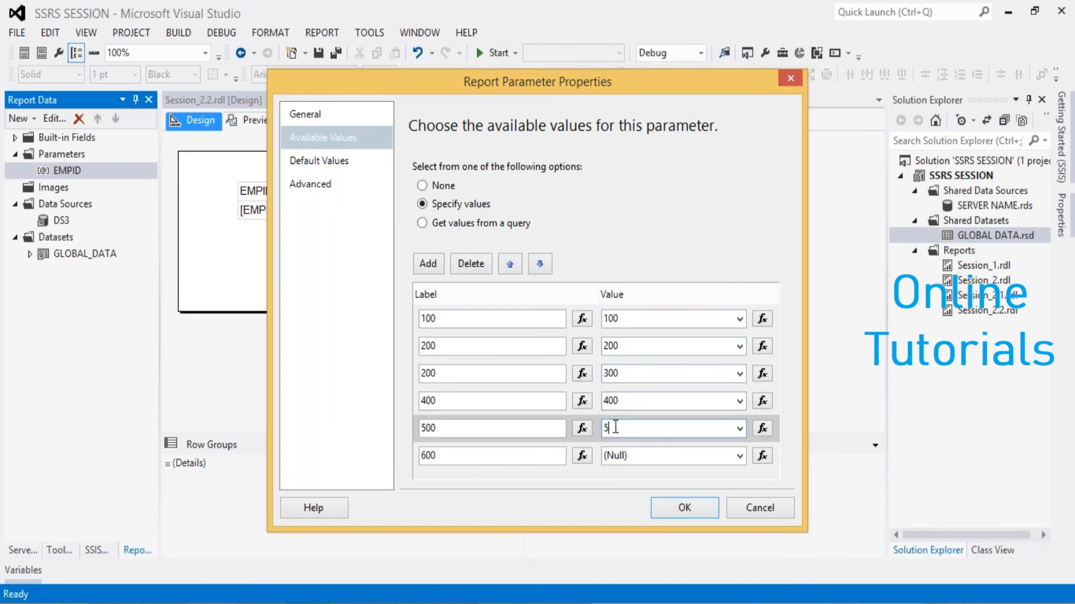
pyautogui.click(613, 454)
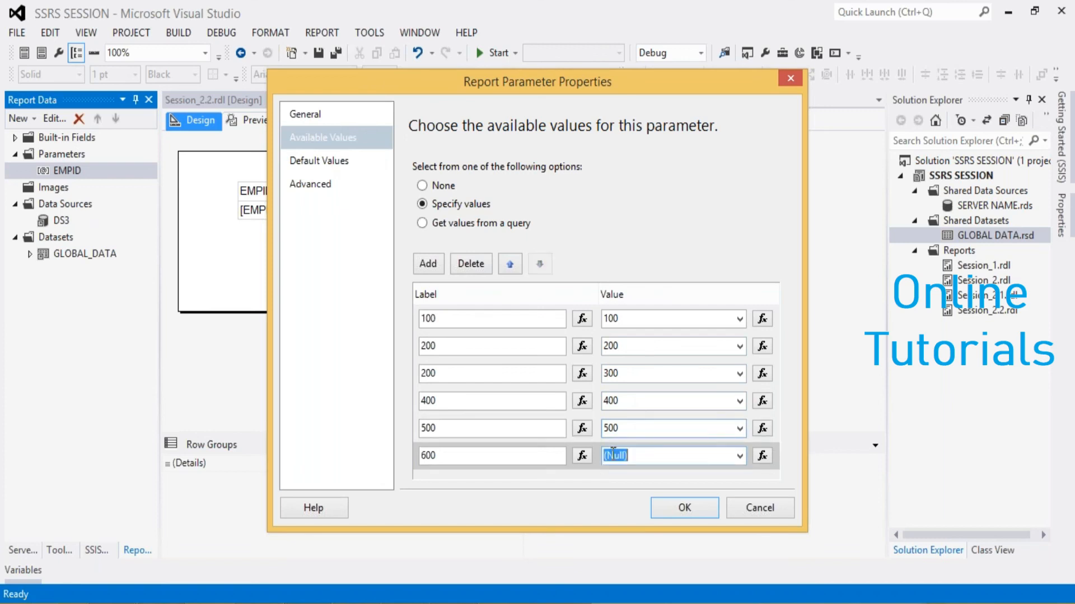
pyautogui.write('600')
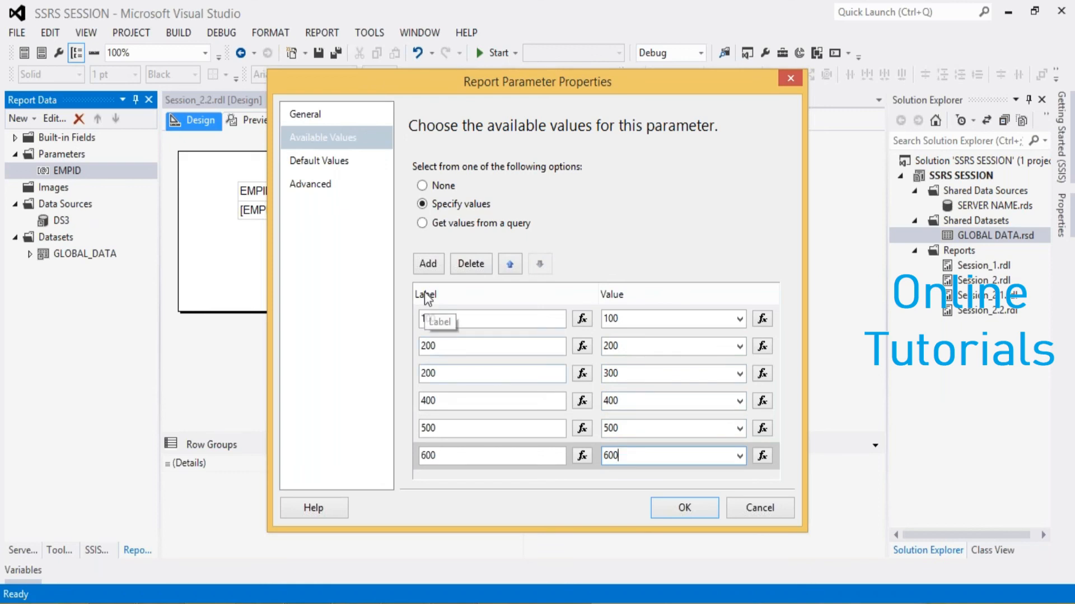
# Confirm the EMPID parameter's available values and preview the report for EMPID 200 and for EMPID 100
pyautogui.click(683, 512)
pyautogui.click(680, 512)
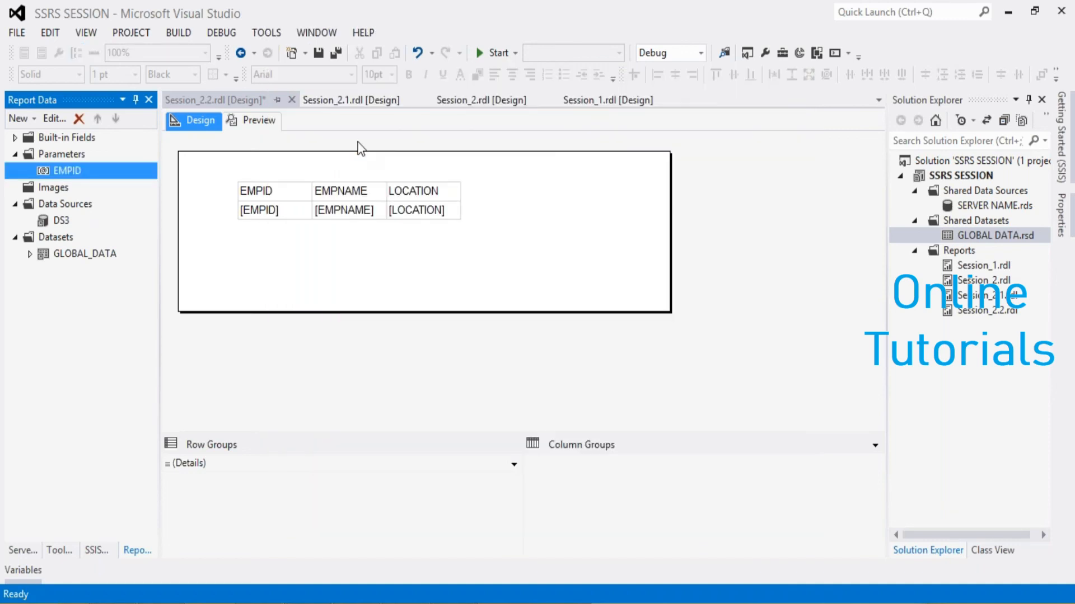
pyautogui.click(259, 119)
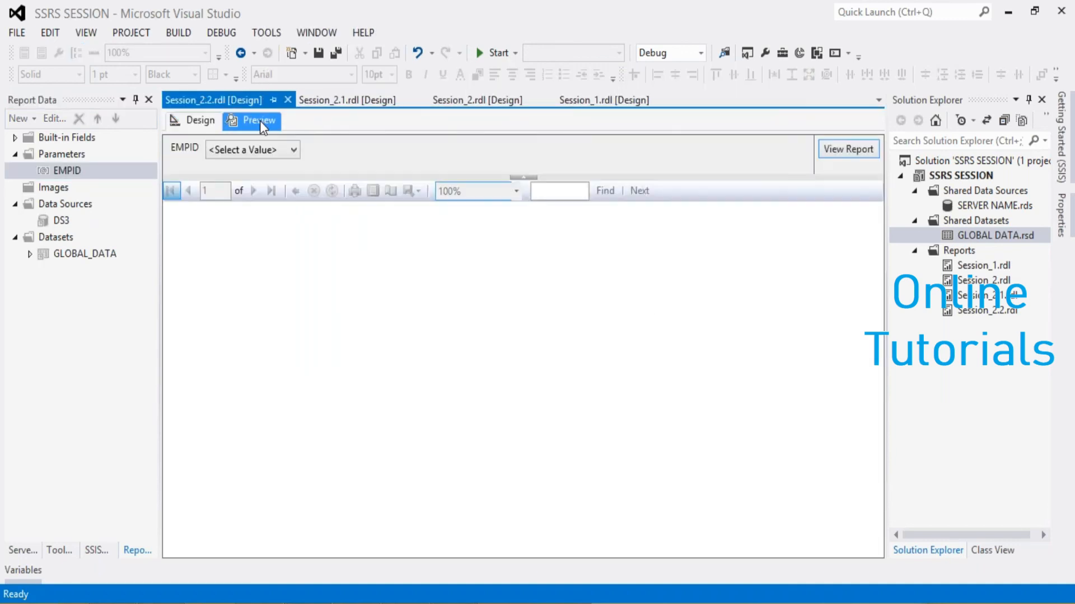
pyautogui.click(294, 150)
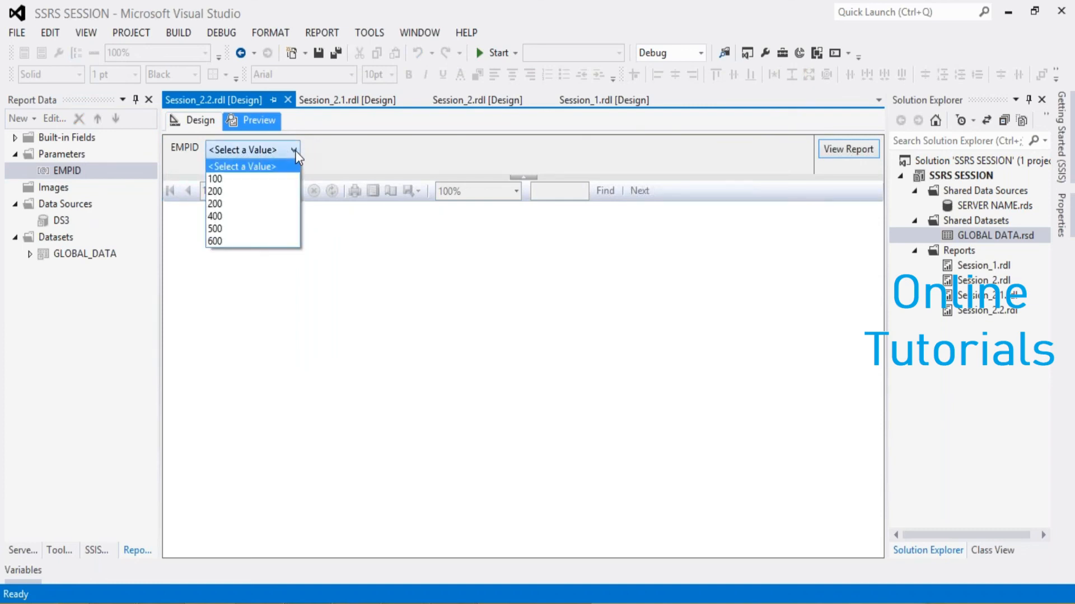
pyautogui.click(250, 192)
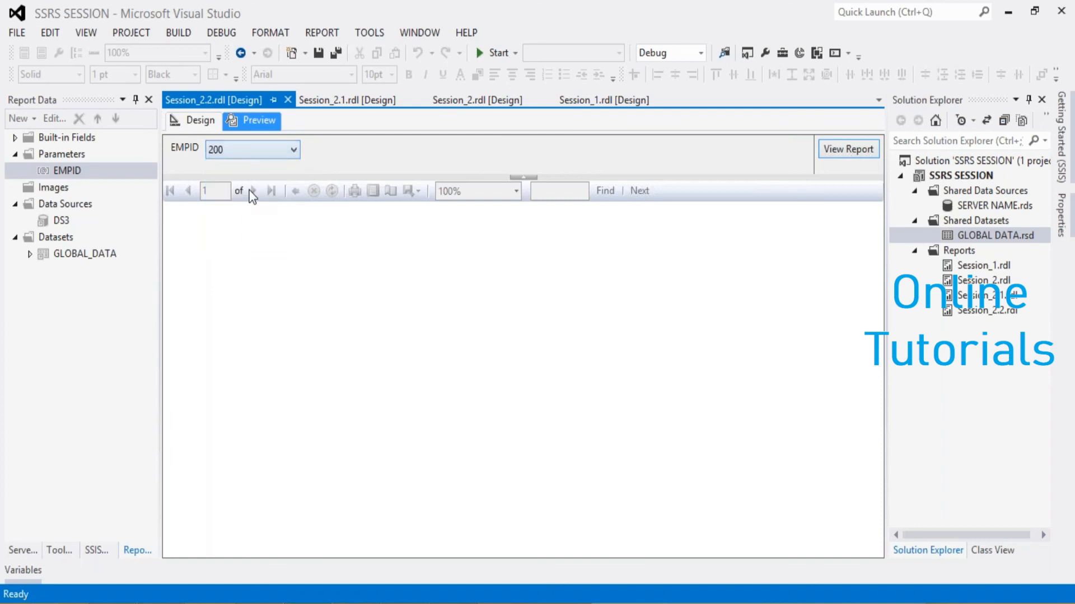
pyautogui.click(832, 149)
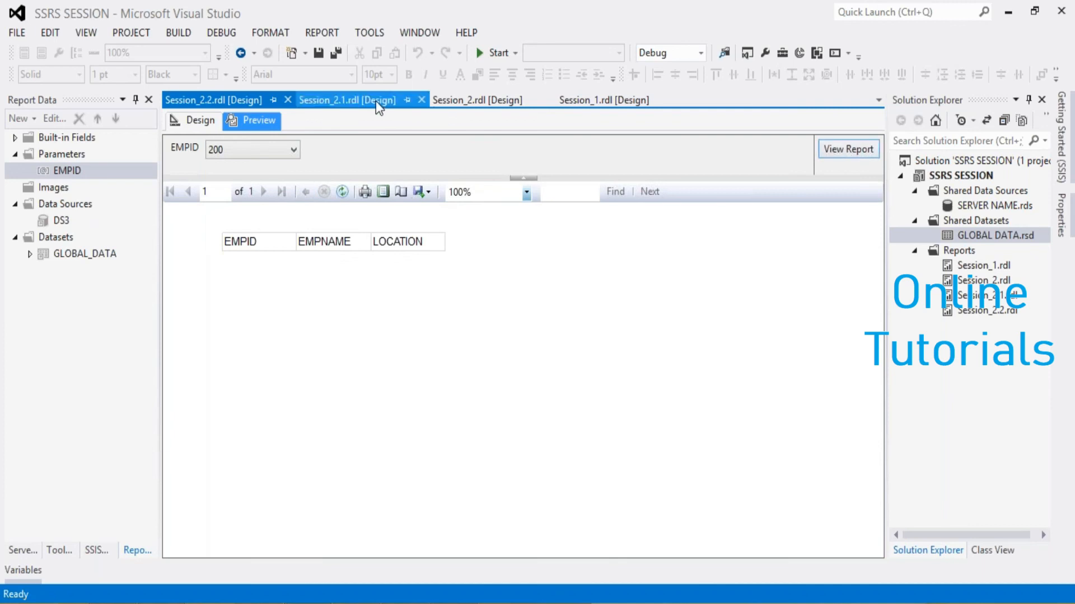
pyautogui.click(291, 150)
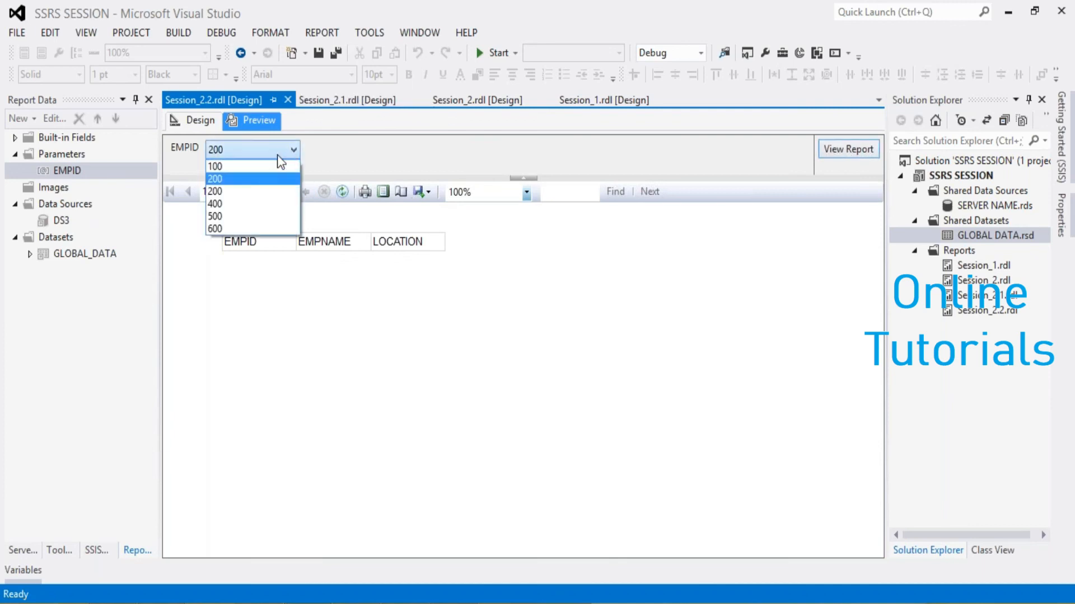
pyautogui.click(247, 166)
pyautogui.click(851, 149)
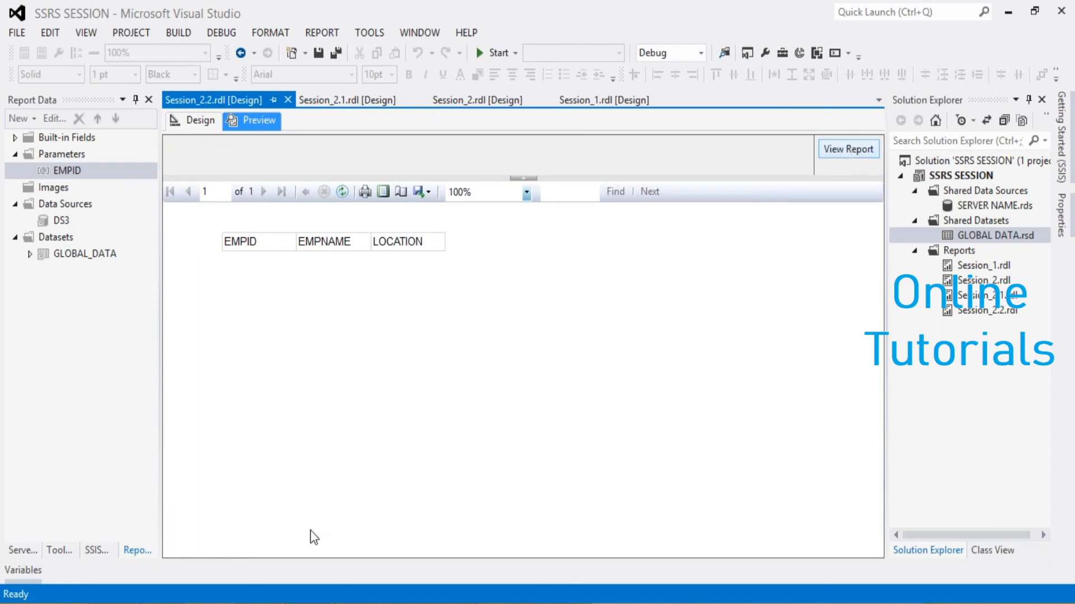
# Run select * from GLOBAL_DATA in SQL Server Management Studio, and return to Visual Studio to check the EMPID choices in the report preview
pyautogui.hotkey('alt', 'Tab')
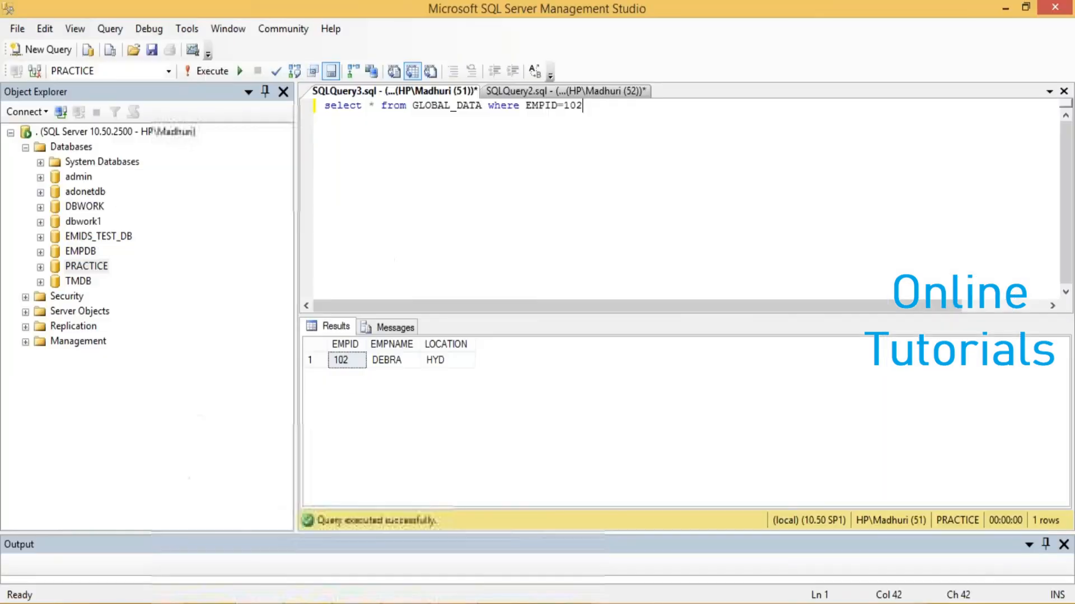
pyautogui.moveTo(483, 107); pyautogui.dragTo(324, 107)
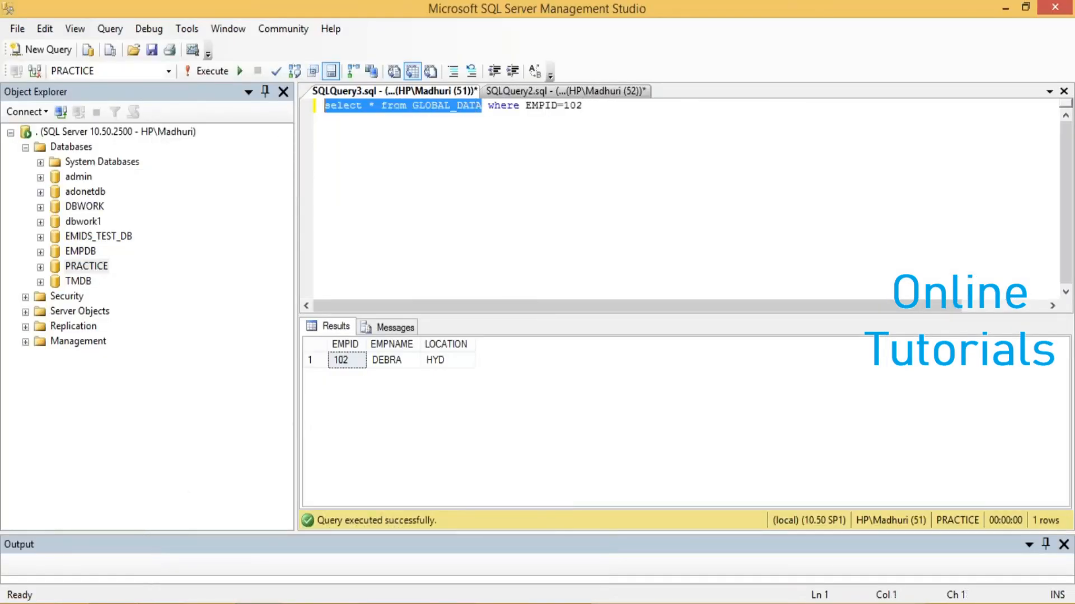
pyautogui.click(210, 71)
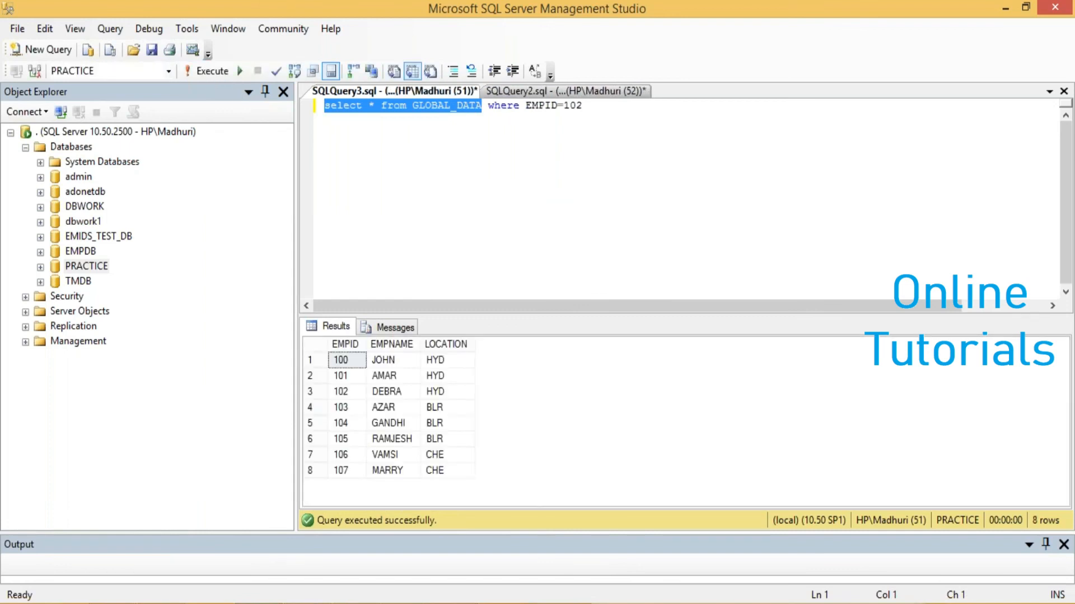
pyautogui.click(330, 540)
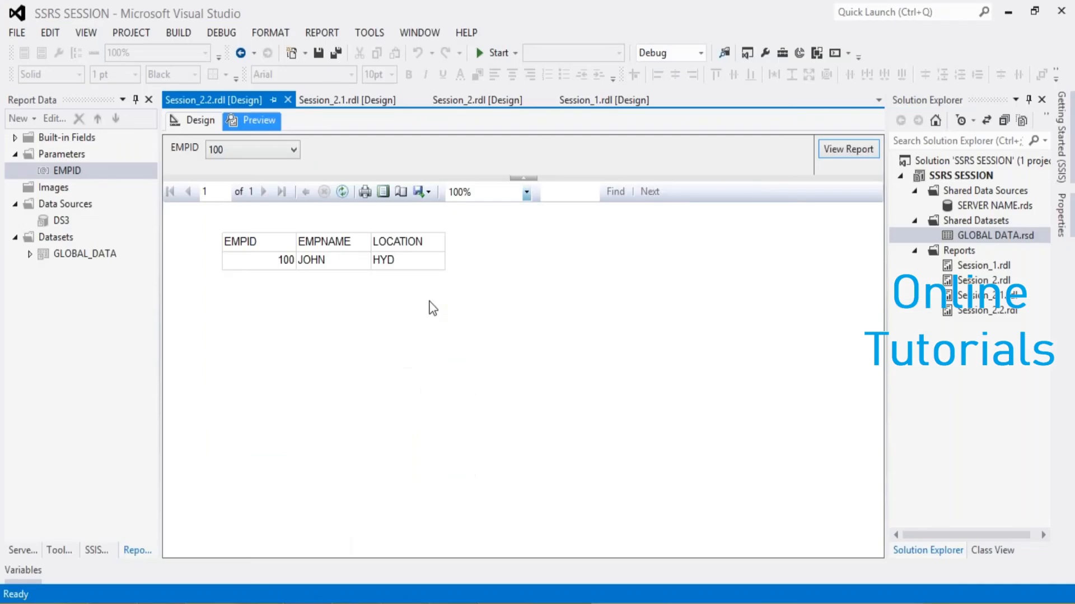
pyautogui.click(234, 155)
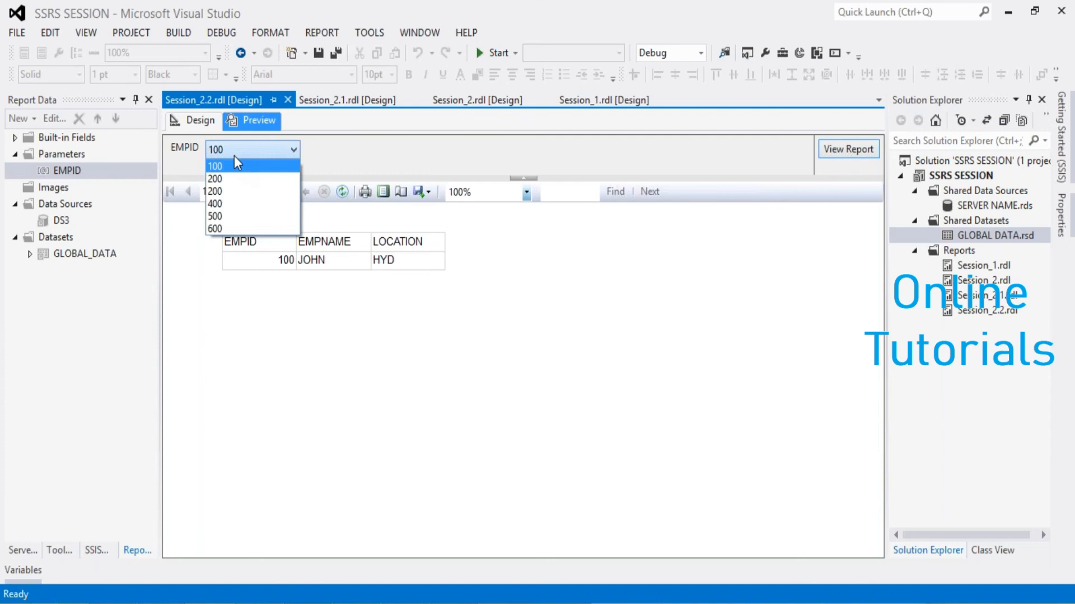
pyautogui.click(257, 166)
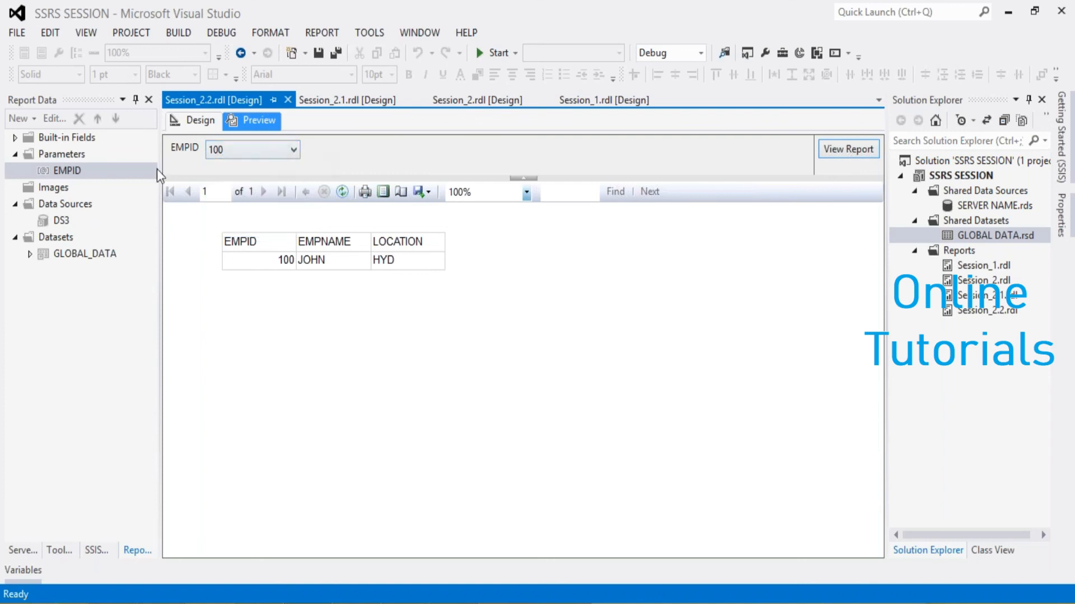
# Return to the report design and relabel the EMPID parameter's first three available values SELECT 100, SELECT 101 and SELECT 102
pyautogui.click(79, 174)
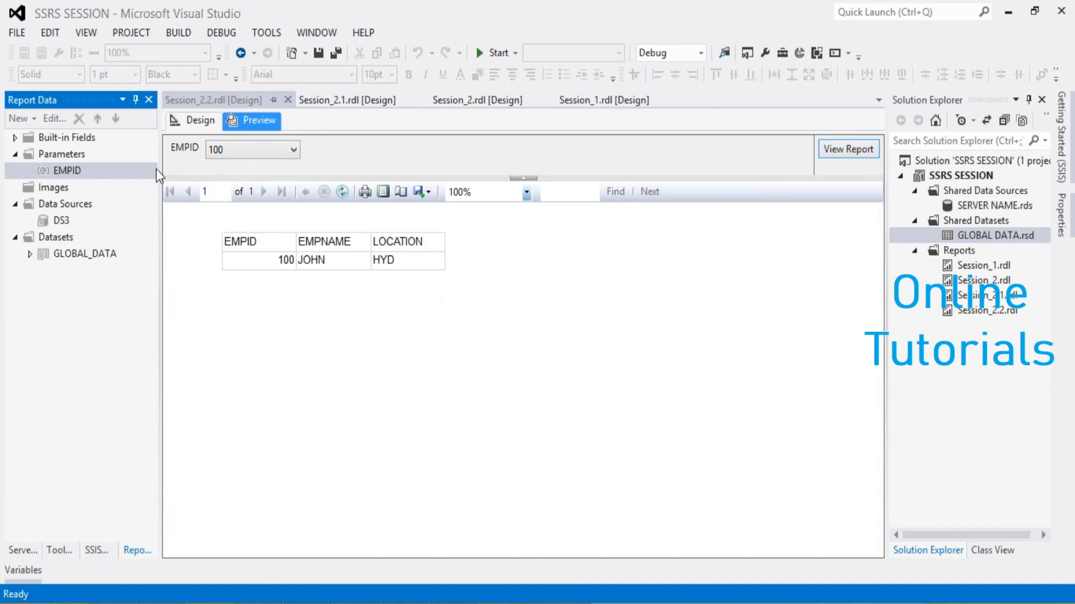
pyautogui.click(197, 120)
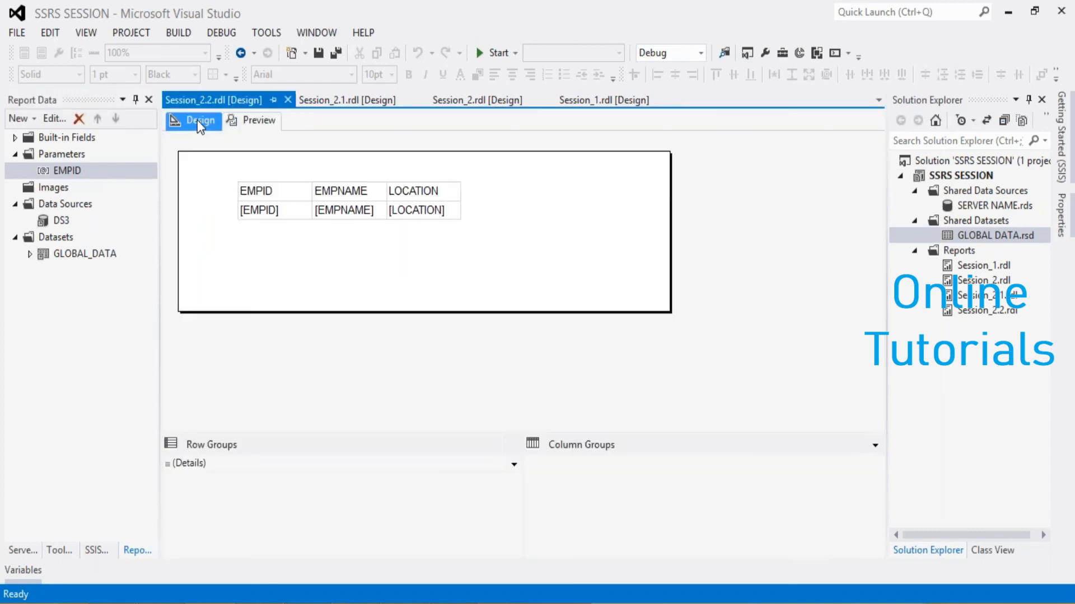
pyautogui.click(56, 169)
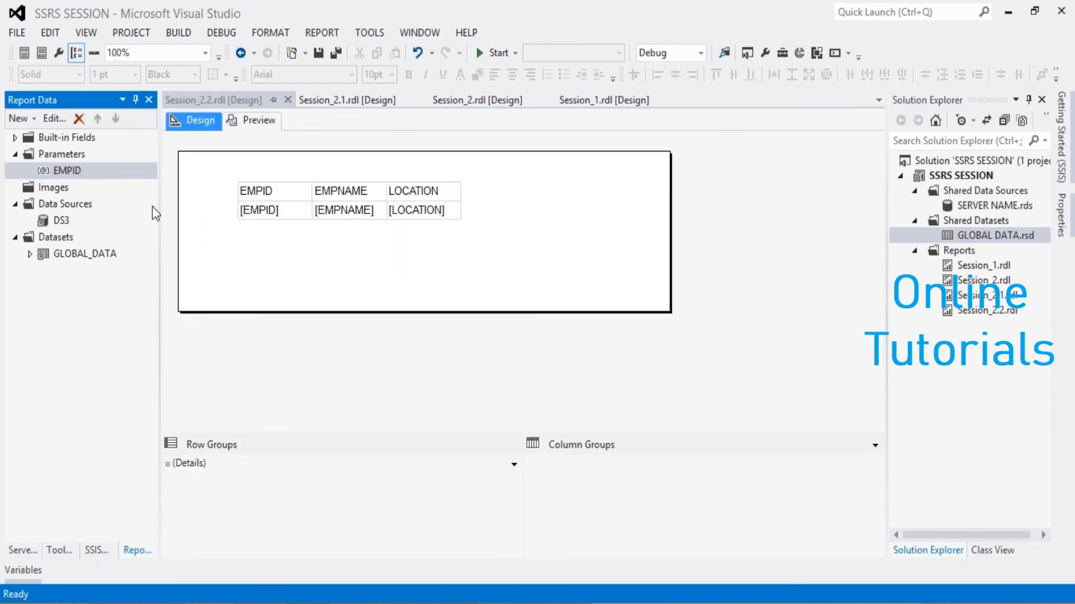
pyautogui.click(323, 137)
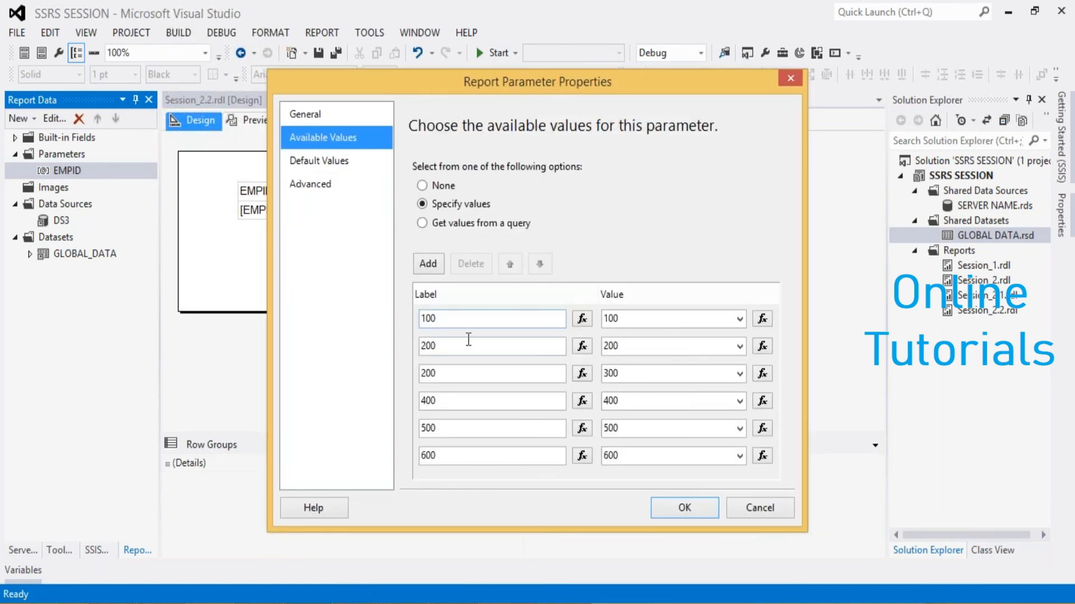
pyautogui.click(441, 320)
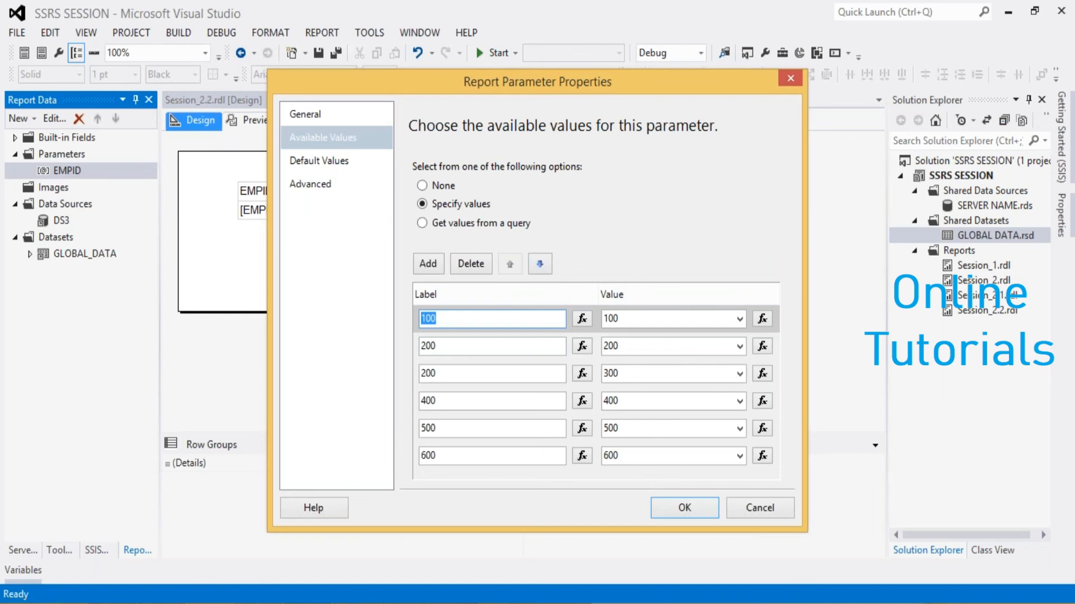
pyautogui.write('SELECT 100')
pyautogui.click(444, 343)
pyautogui.write('SELECT ')
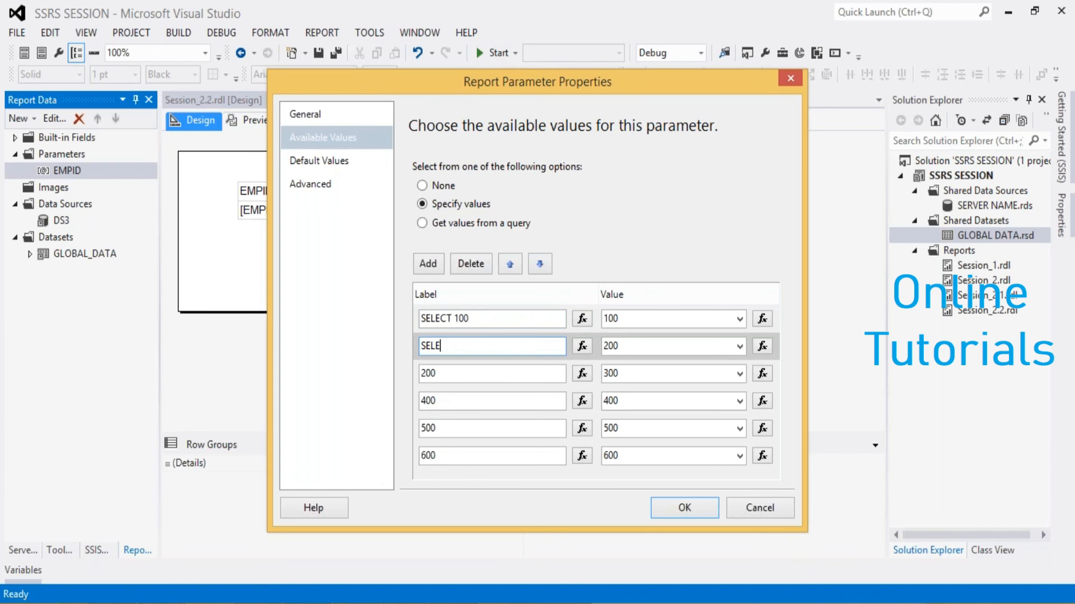
pyautogui.write('101')
pyautogui.click(438, 372)
pyautogui.write('SELECT 102')
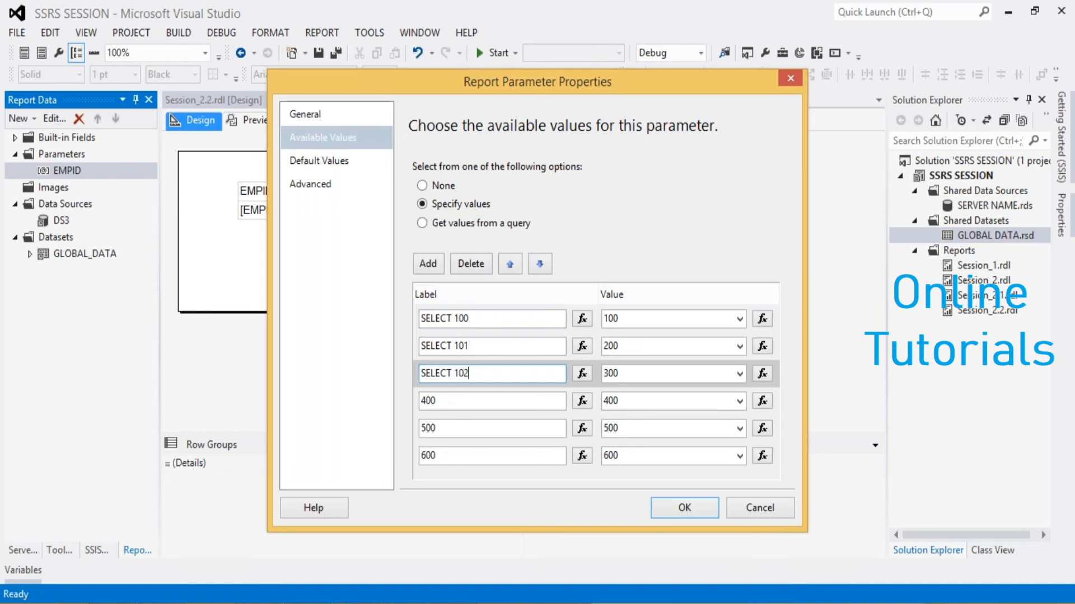
# Copy the label SELECT 102 from the third available-value entry into the fourth, fifth and sixth entries
pyautogui.moveTo(485, 374); pyautogui.dragTo(394, 449)
pyautogui.click(445, 401)
pyautogui.write('SELECT 102')
pyautogui.click(448, 429)
pyautogui.write('SELECT 102')
pyautogui.write('SELECT 102')
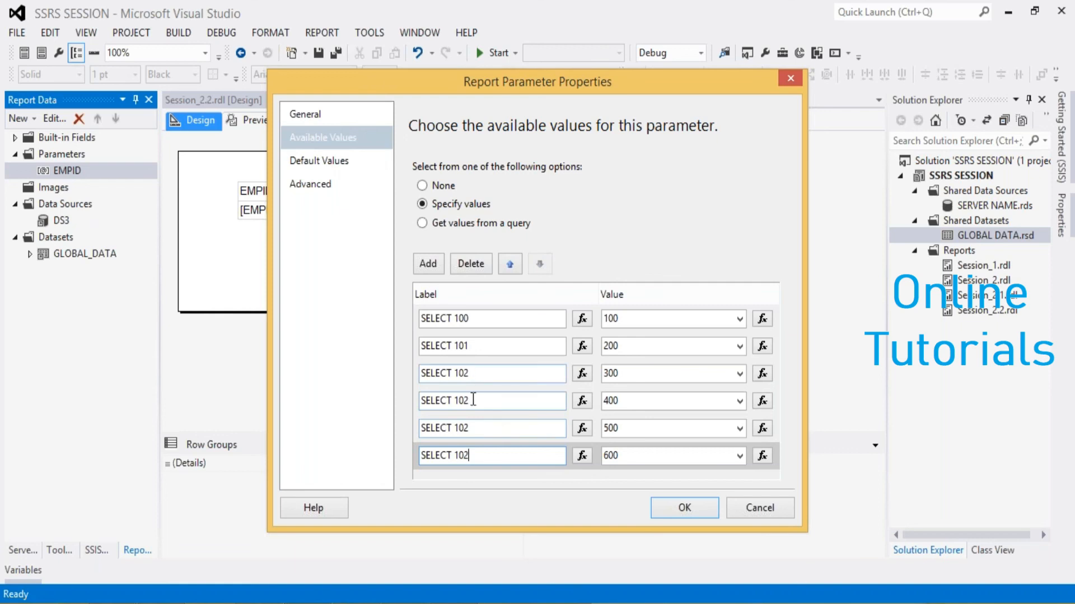
# Change the labels of the fourth, fifth and sixth entries to SELECT 103, SELECT 104 and SELECT 105
pyautogui.click(475, 401)
pyautogui.press('BackSpace')
pyautogui.write('3')
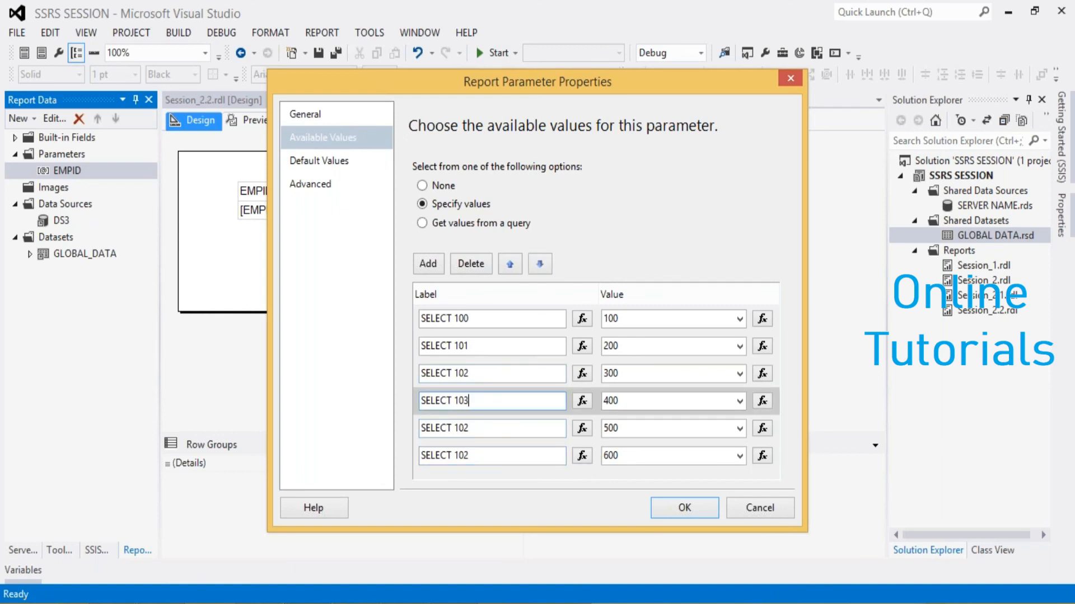
pyautogui.click(476, 427)
pyautogui.press('BackSpace')
pyautogui.write('4')
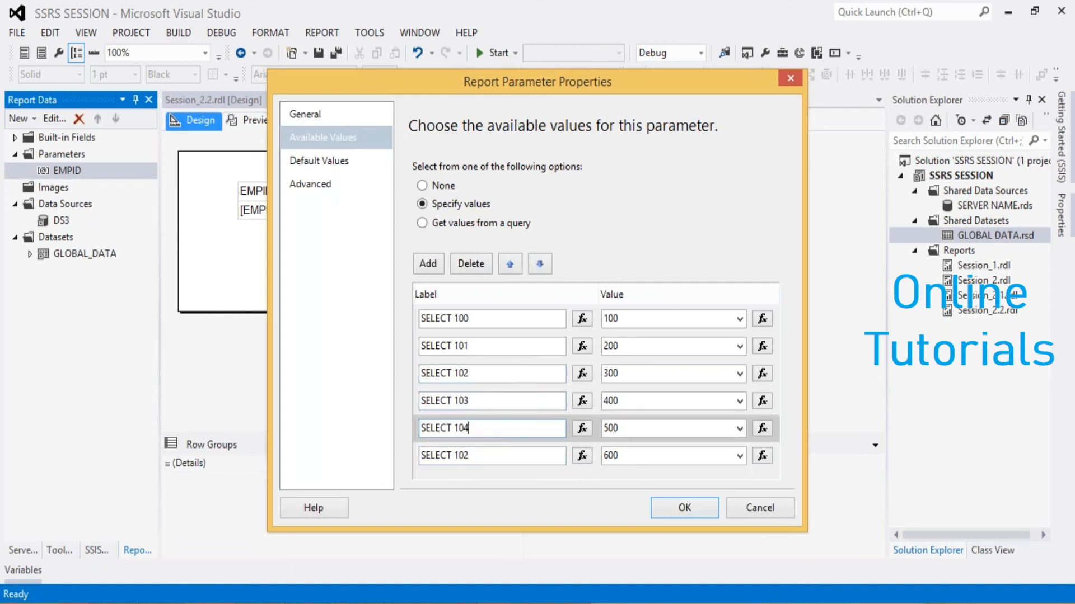
pyautogui.click(478, 455)
pyautogui.press('BackSpace')
pyautogui.write('5')
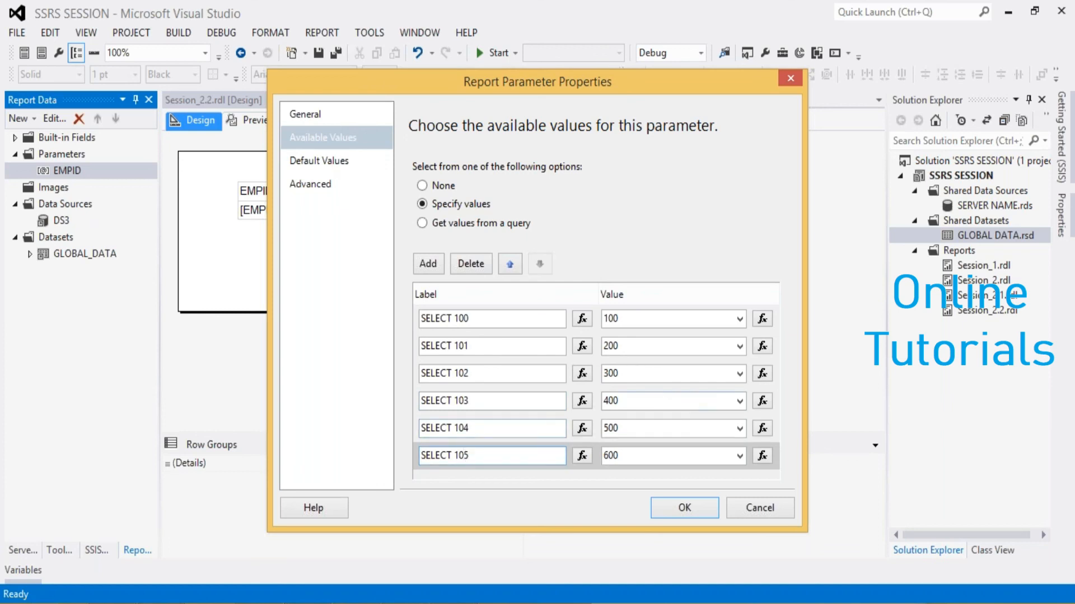
# Set the values of the second to sixth available-value entries to 101, 102, 103, 104 and 105, in order
pyautogui.click(631, 347)
pyautogui.write('101')
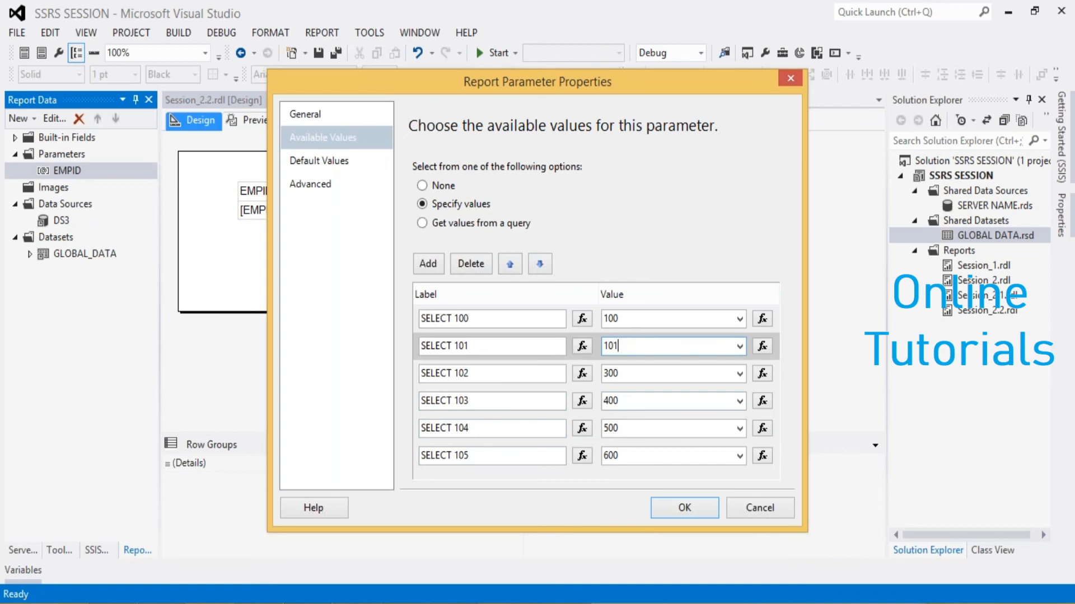
pyautogui.press('Tab')
pyautogui.write('102')
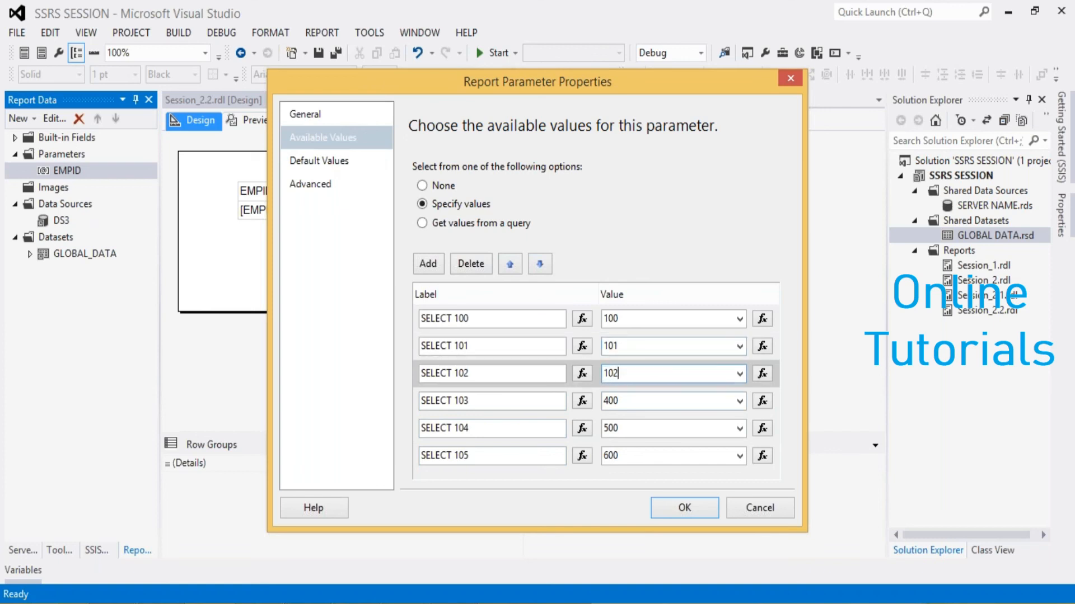
pyautogui.click(621, 402)
pyautogui.write('103')
pyautogui.click(618, 428)
pyautogui.write('104')
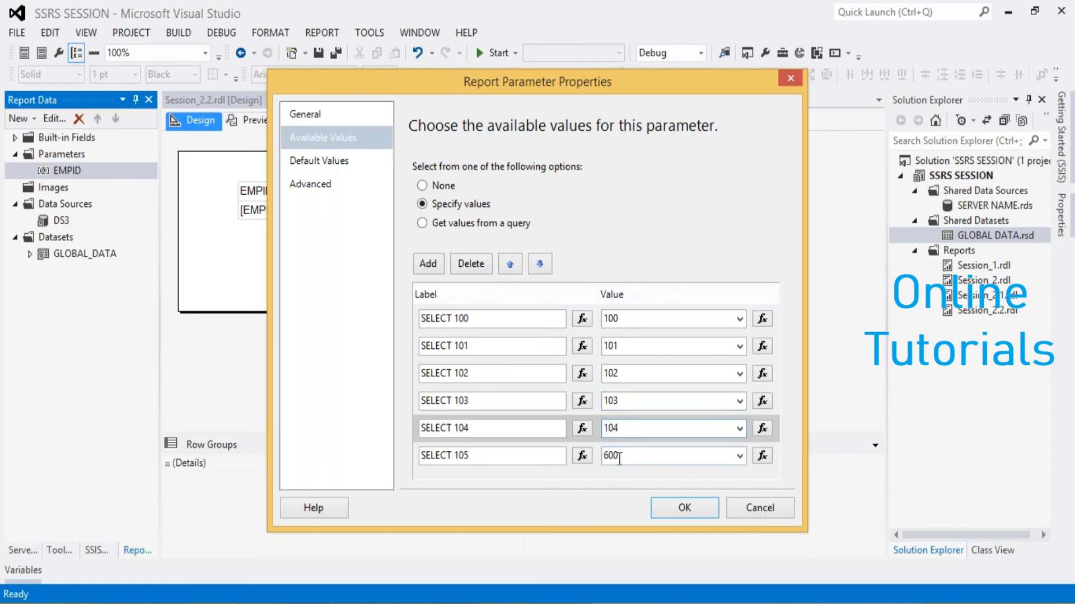
pyautogui.click(616, 457)
pyautogui.write('105')
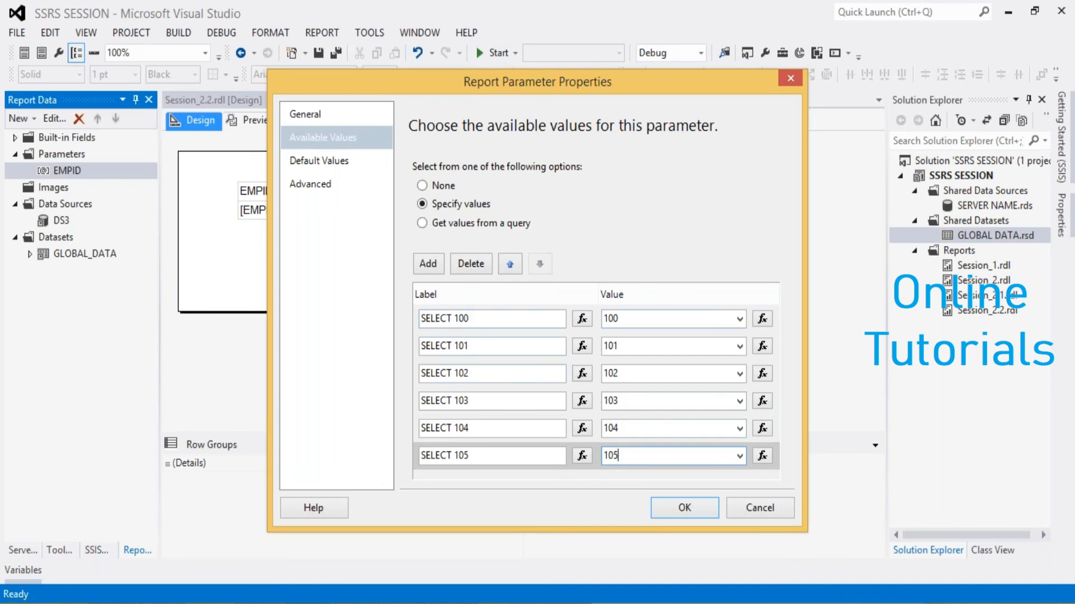
pyautogui.click(612, 319)
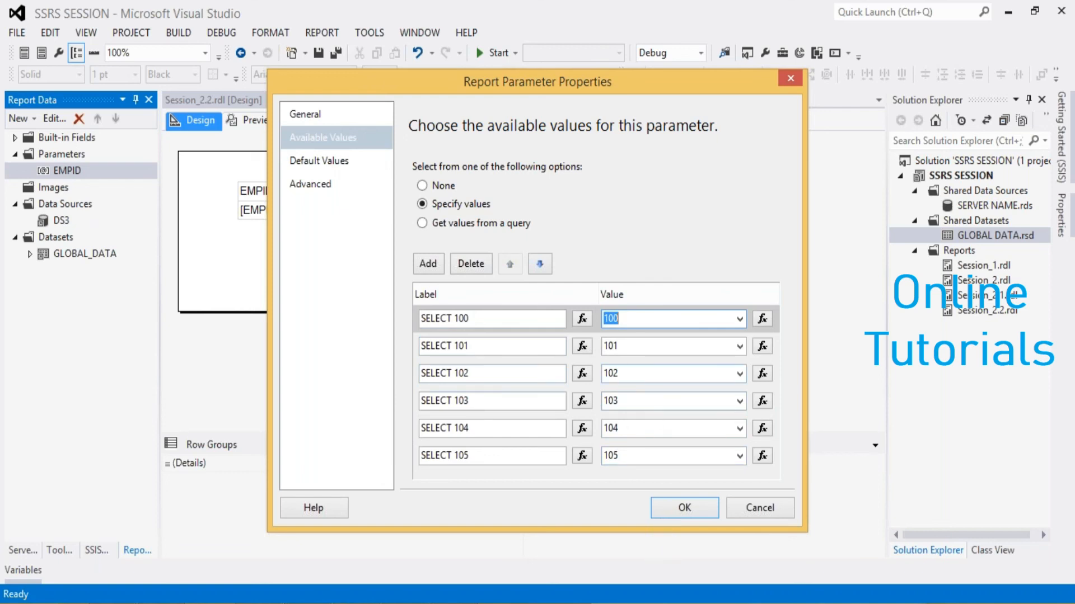
pyautogui.click(630, 370)
pyautogui.click(630, 407)
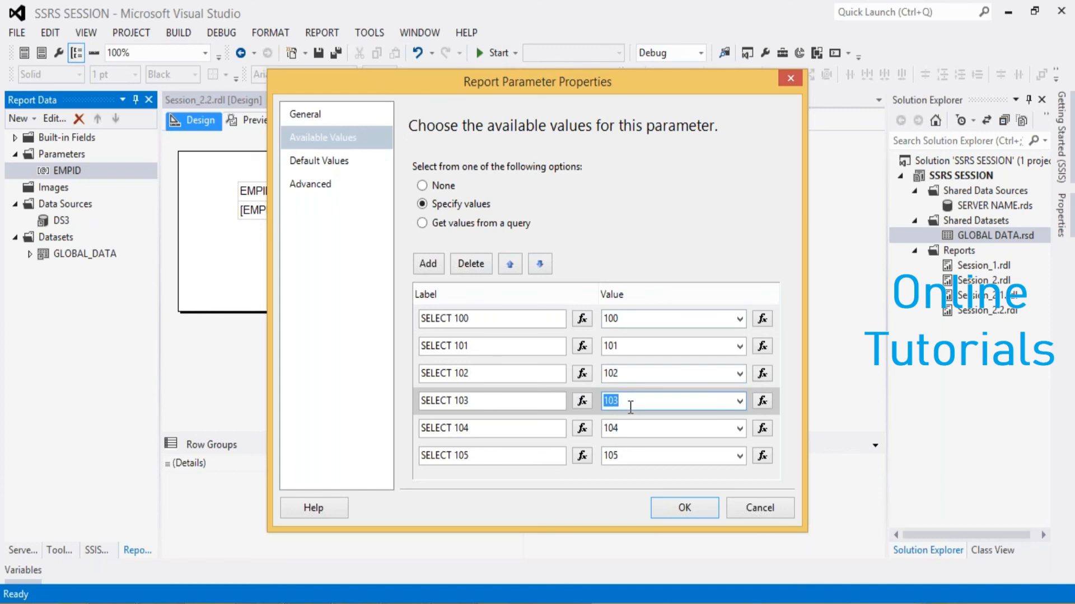
pyautogui.click(477, 322)
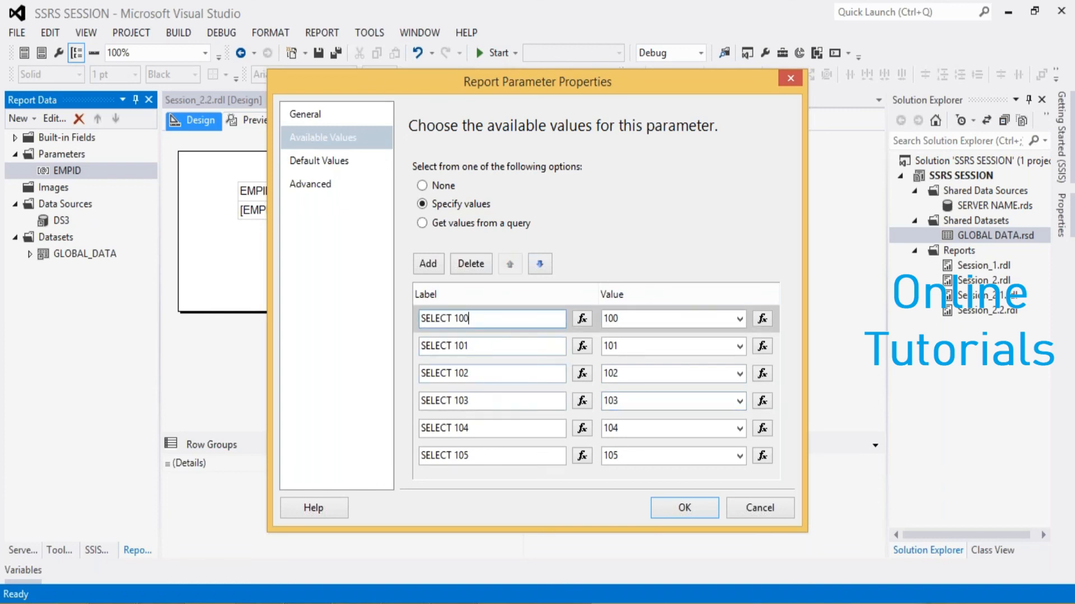
# Set the values of the second to sixth available-value entries all to 100 and apply the parameter changes
pyautogui.doubleClick(629, 346)
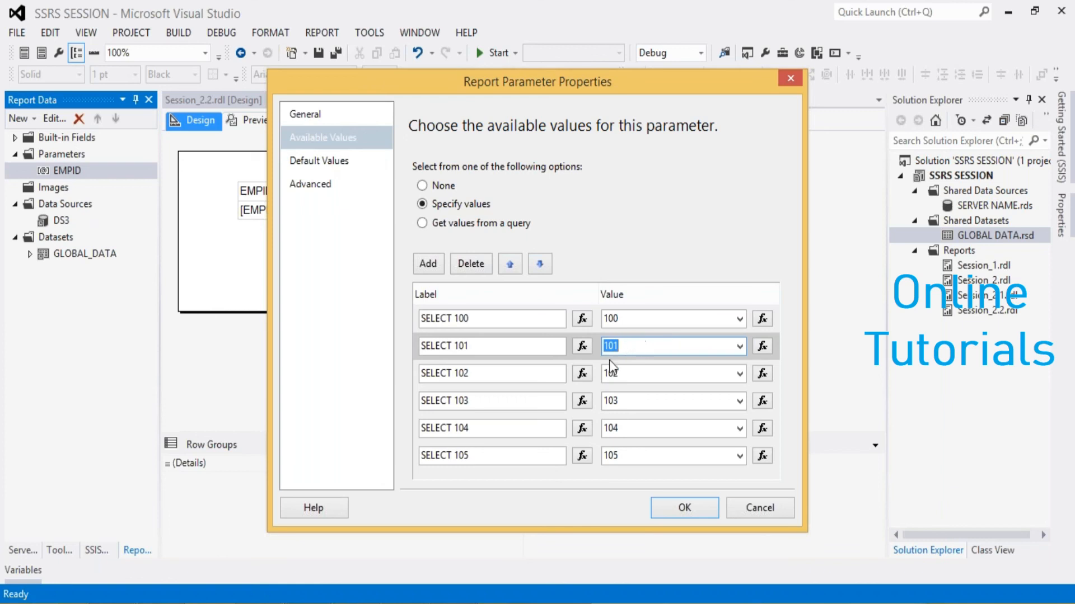
pyautogui.write('100')
pyautogui.click(631, 377)
pyautogui.write('100')
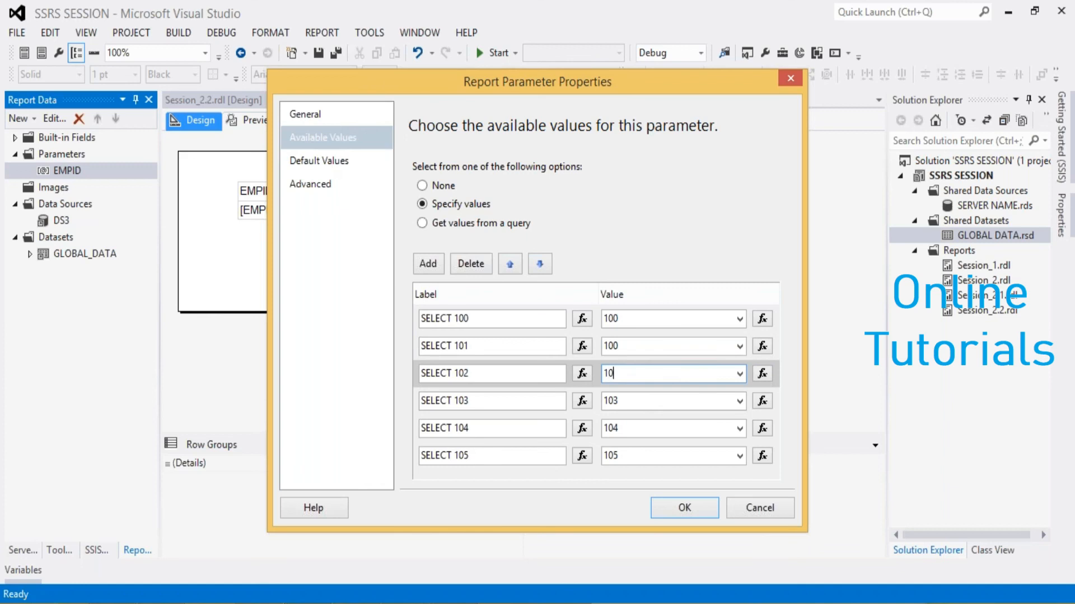
pyautogui.click(620, 402)
pyautogui.write('100')
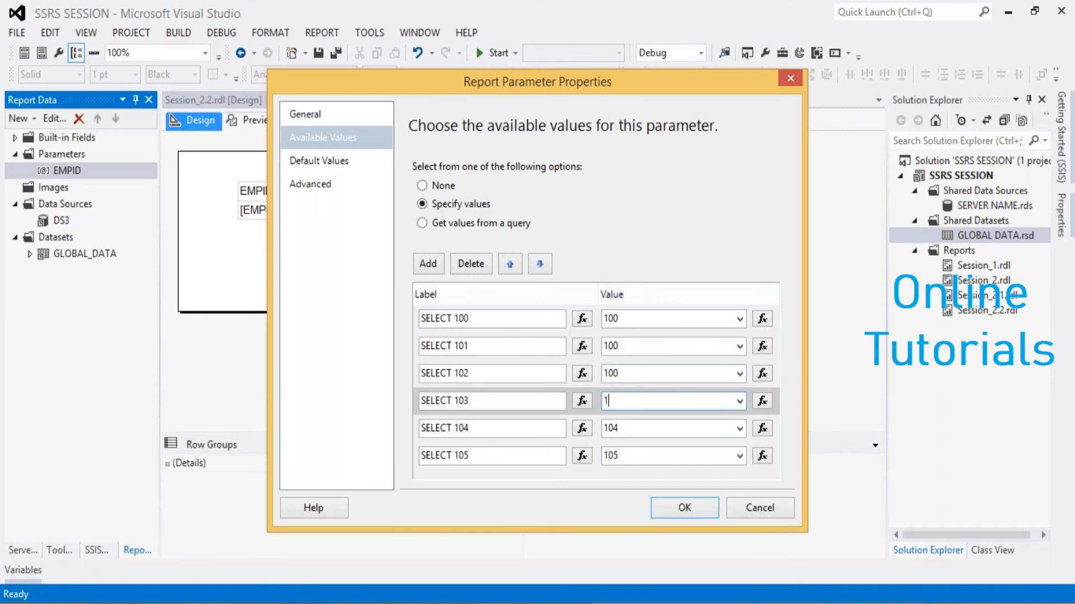
pyautogui.click(628, 427)
pyautogui.write('100')
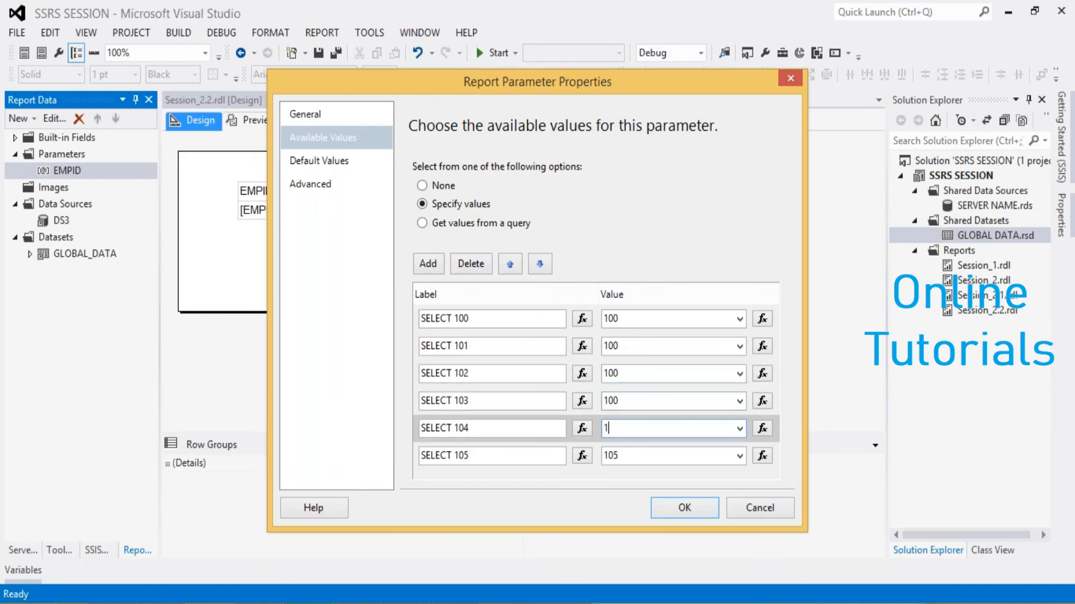
pyautogui.click(625, 455)
pyautogui.write('100')
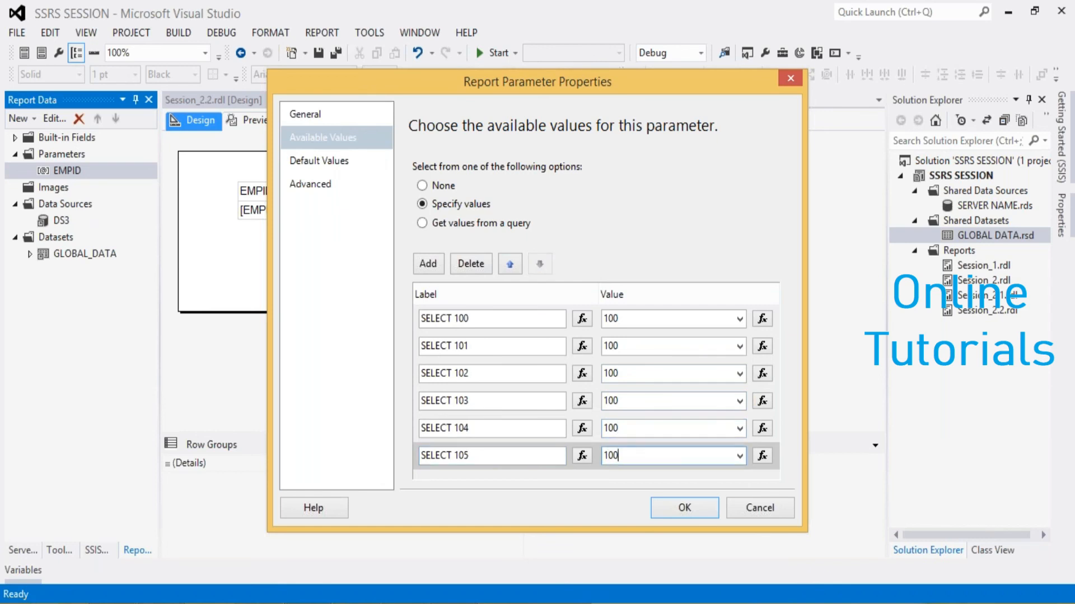
pyautogui.click(672, 512)
# Preview the report and run it with SELECT 100, then with other EMPID choices, to compare the returned rows
pyautogui.click(262, 122)
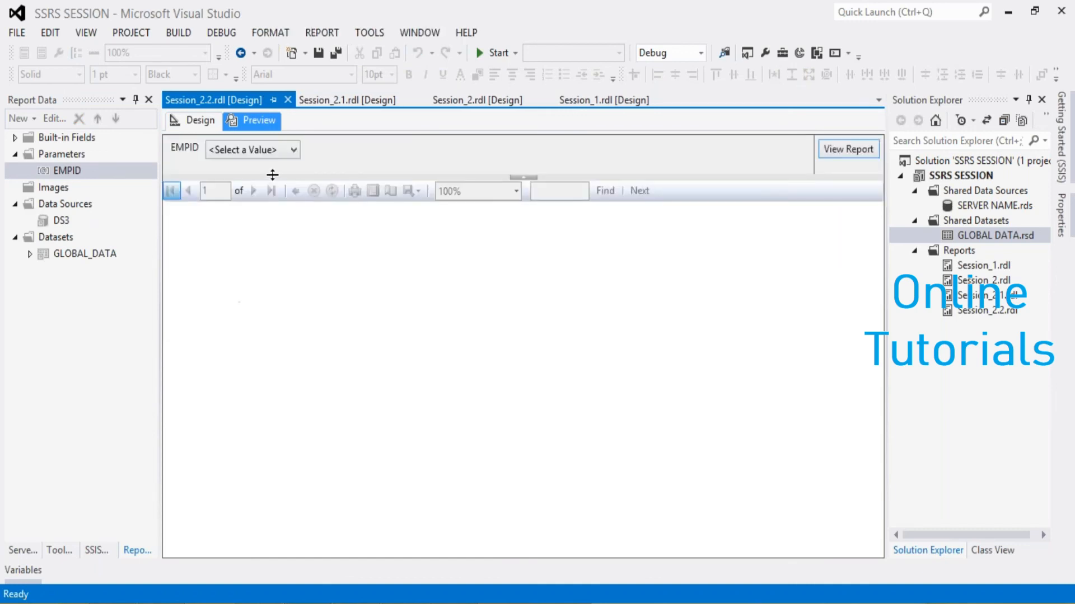
pyautogui.click(290, 150)
pyautogui.click(231, 179)
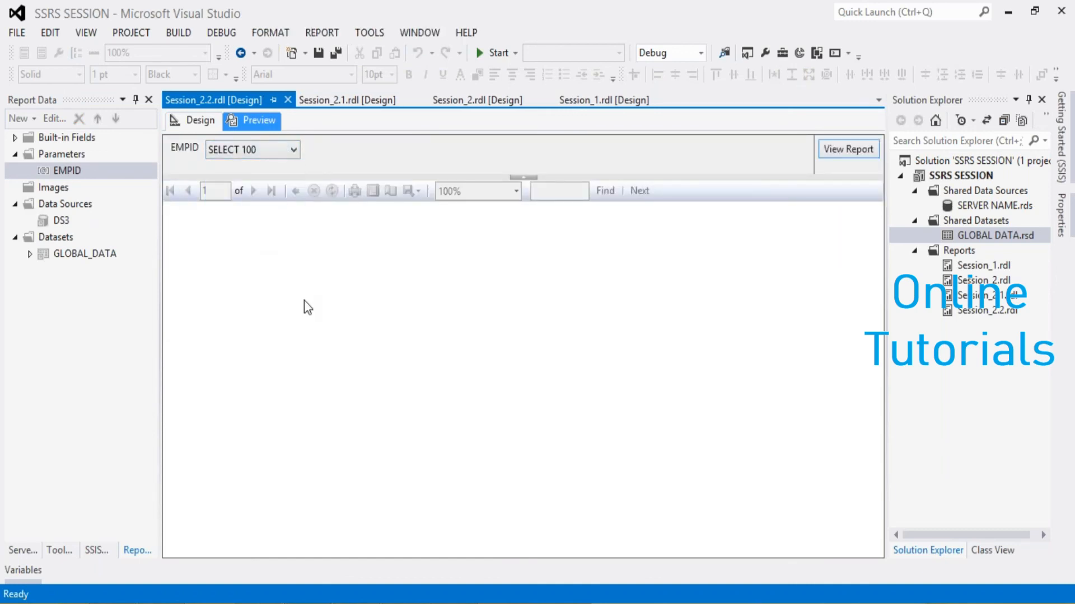
pyautogui.click(834, 152)
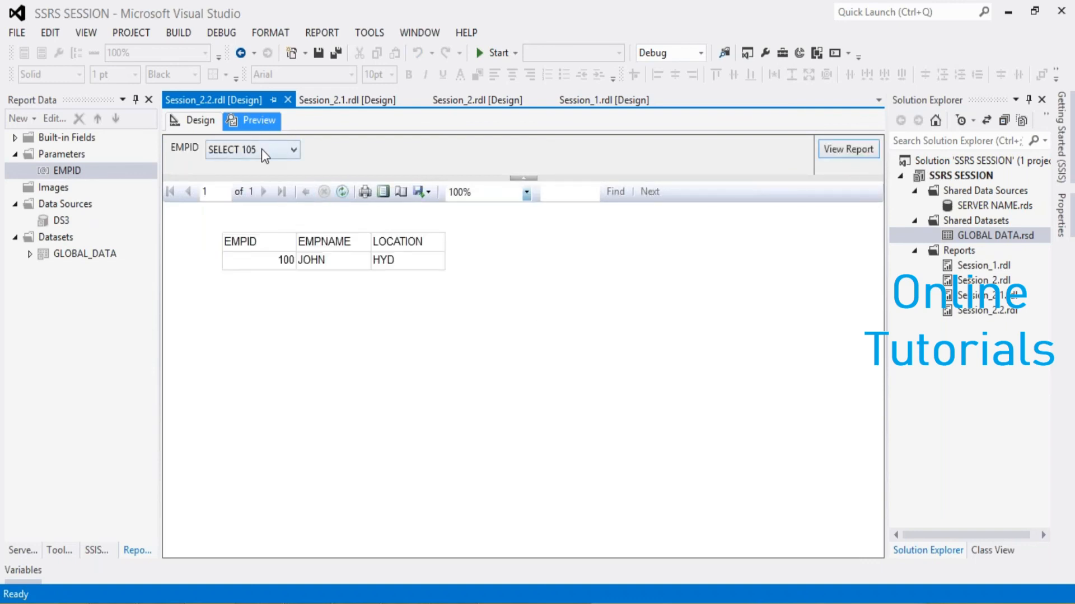
pyautogui.click(261, 149)
pyautogui.click(257, 190)
pyautogui.click(848, 150)
# Return to the report design and set the EMPID parameter's second, third and fourth available values to 101, 102 and 103
pyautogui.click(193, 121)
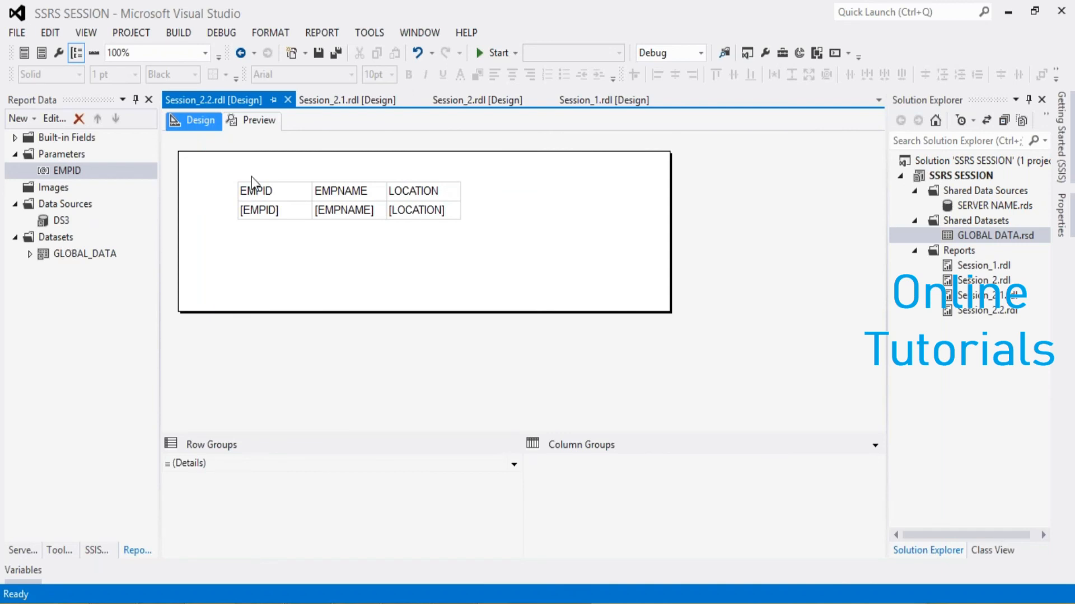
pyautogui.doubleClick(67, 170)
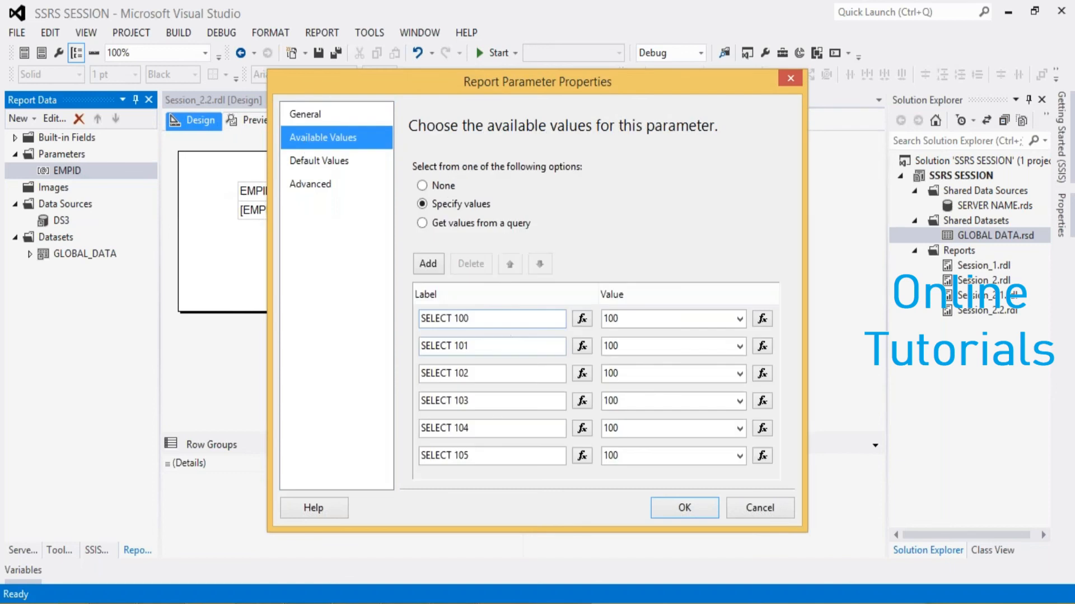
pyautogui.click(492, 318)
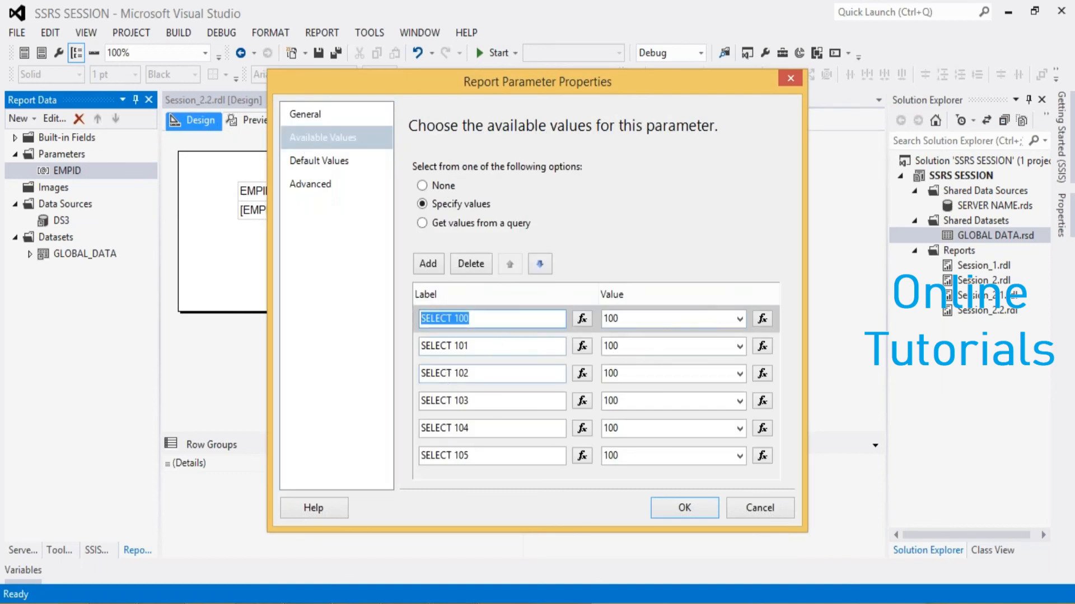
pyautogui.click(621, 346)
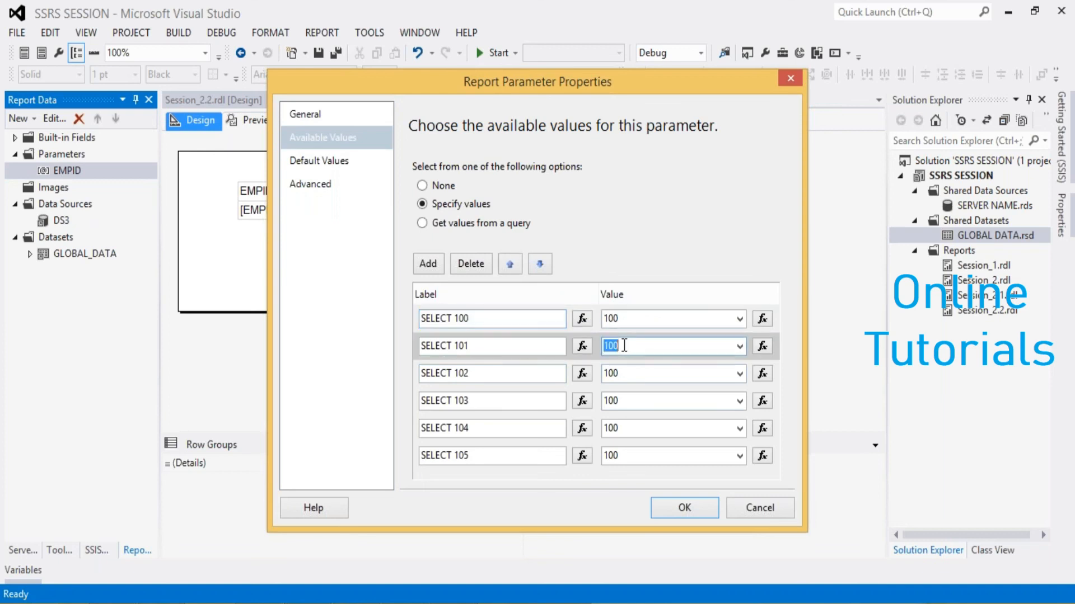
pyautogui.click(620, 345)
pyautogui.press('BackSpace')
pyautogui.write('1')
pyautogui.click(626, 371)
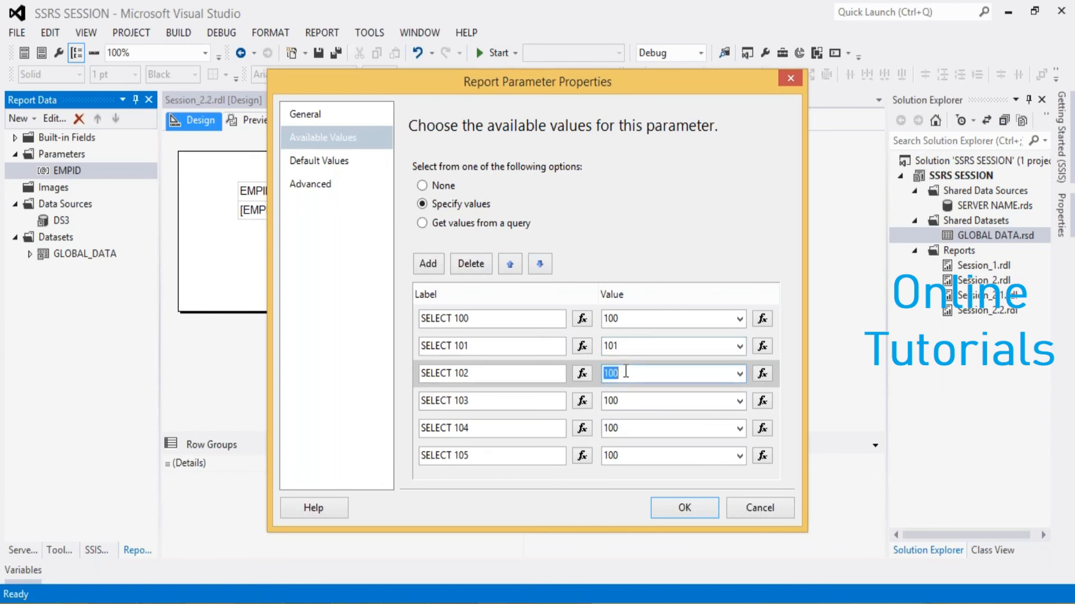
pyautogui.write('102')
pyautogui.click(626, 402)
pyautogui.write('103')
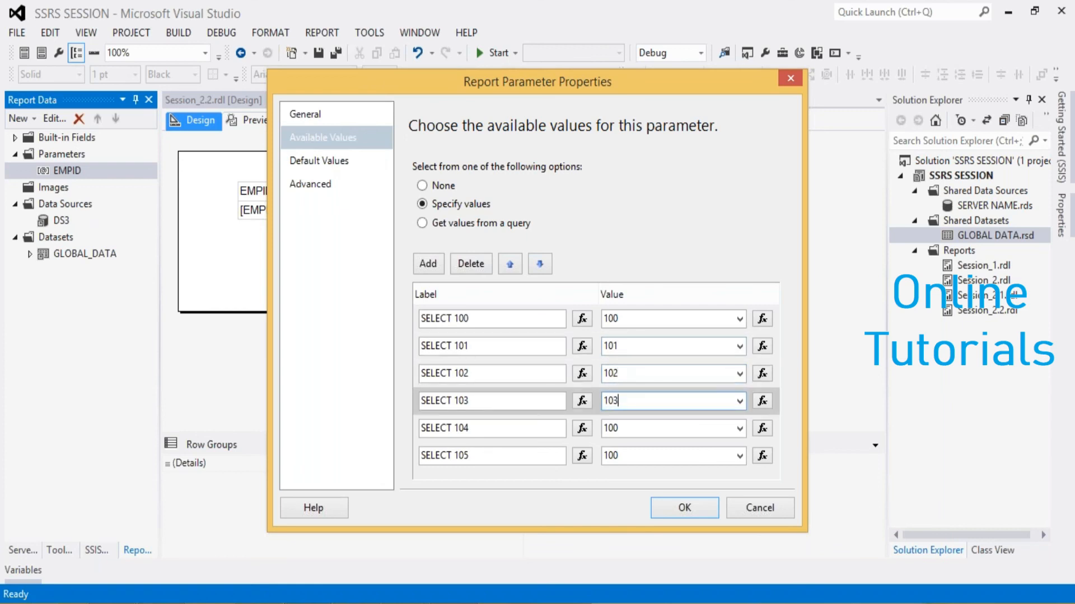
# Set the values of the fifth and sixth available-value entries to 104 and 105 and apply the parameter changes
pyautogui.click(621, 429)
pyautogui.write('104')
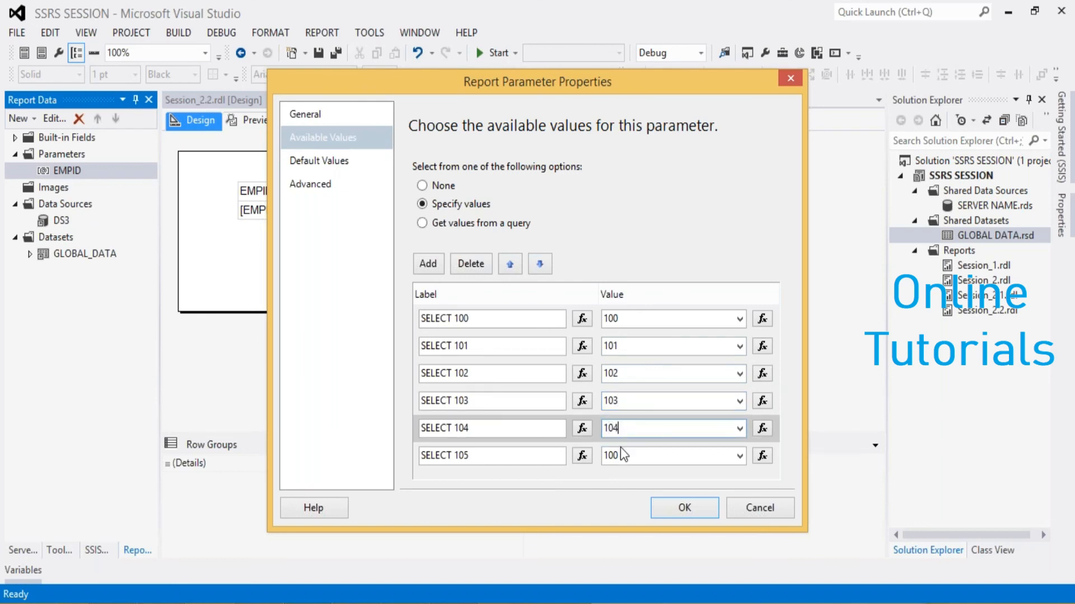
pyautogui.click(620, 448)
pyautogui.doubleClick(621, 447)
pyautogui.write('105')
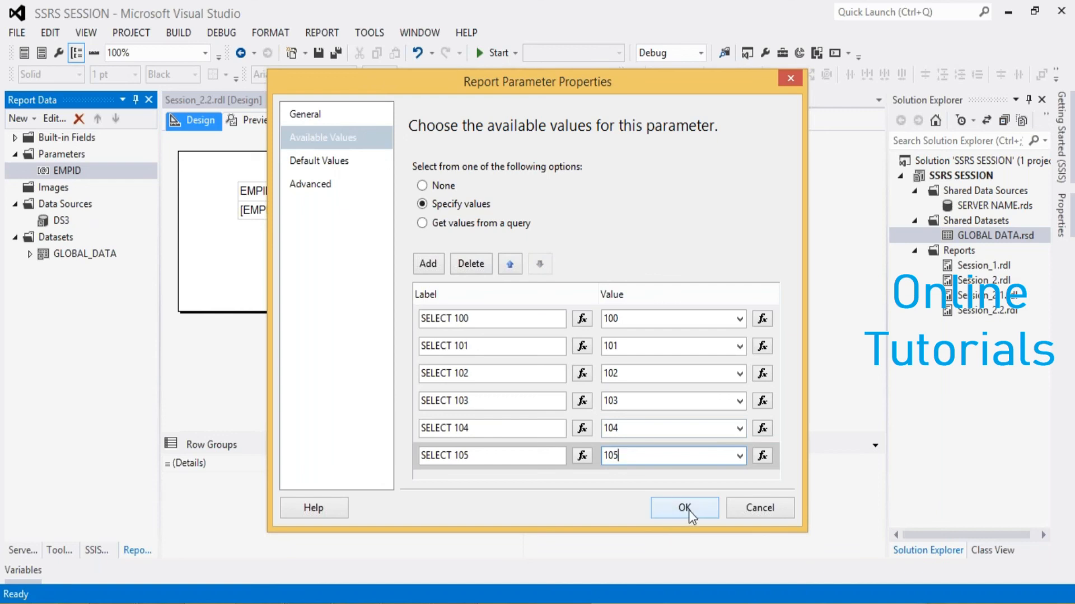
pyautogui.click(688, 506)
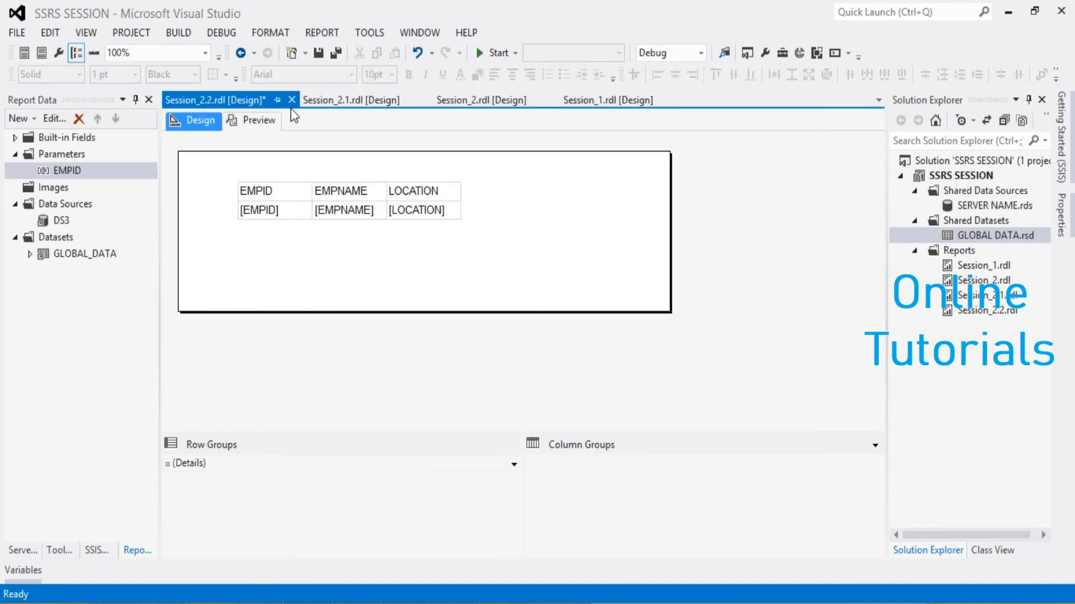
# Preview the report and look through the available EMPID choices without selecting one
pyautogui.click(260, 125)
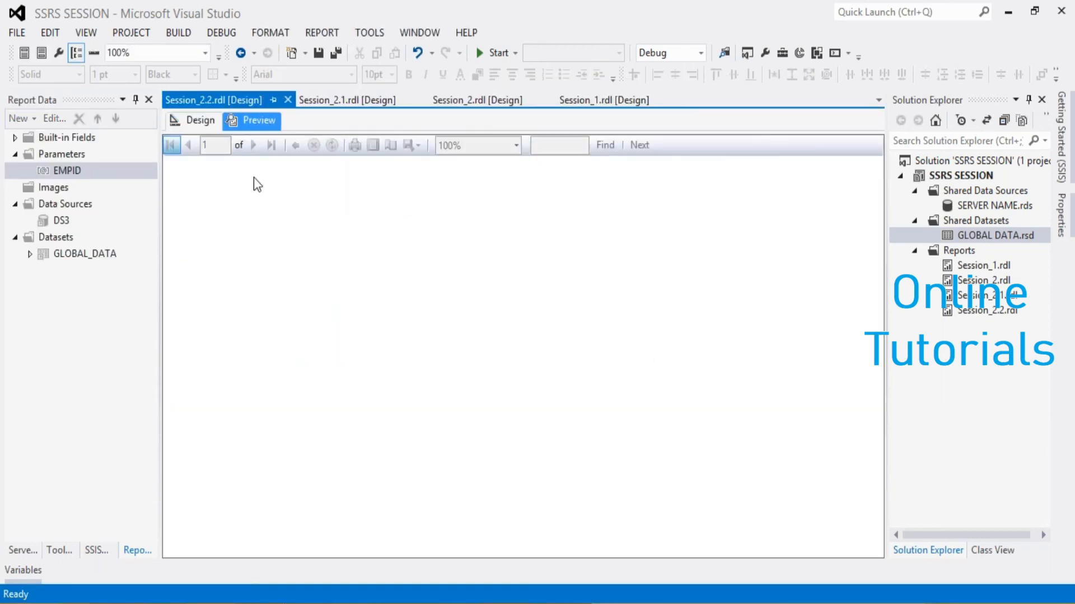
pyautogui.click(259, 149)
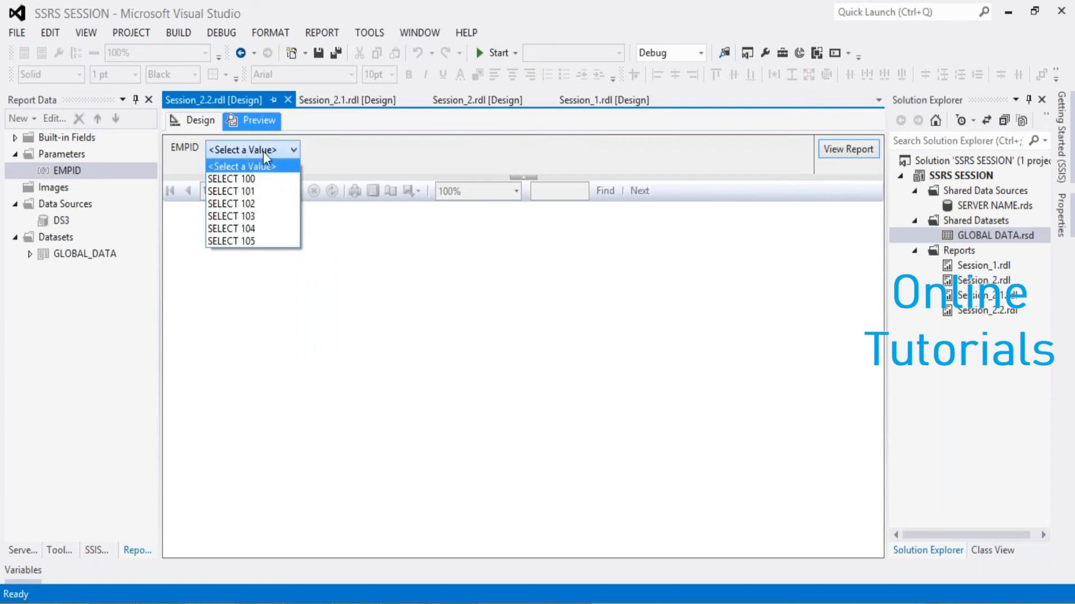
pyautogui.click(317, 160)
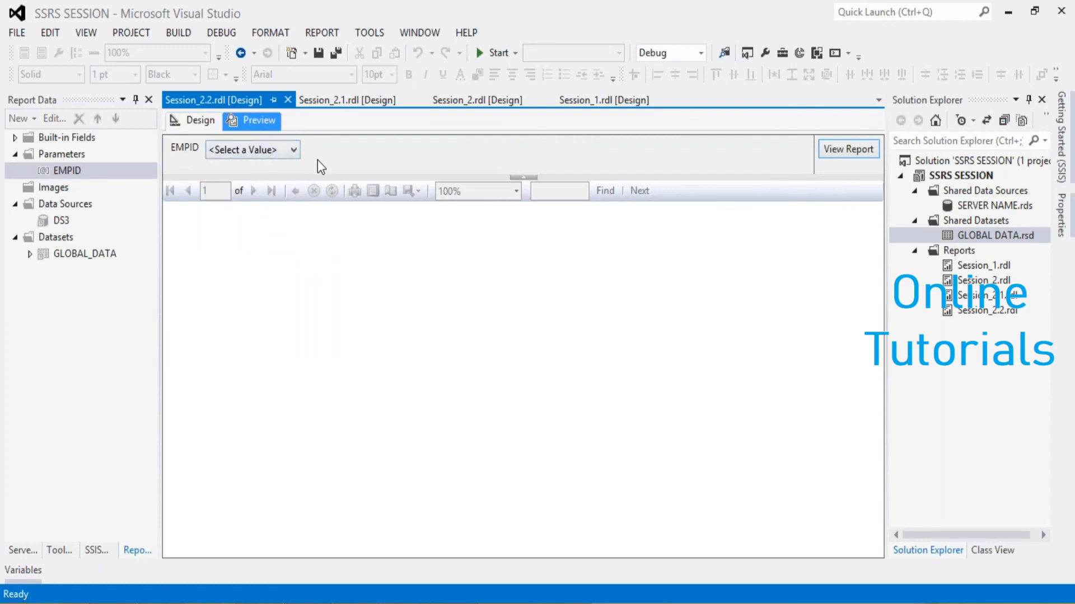
pyautogui.click(268, 149)
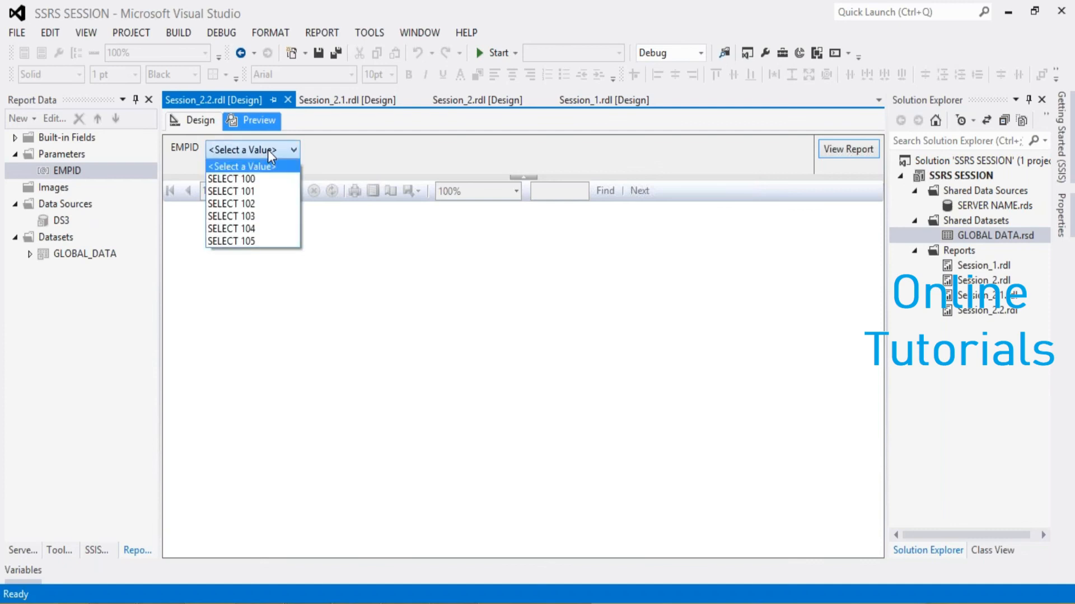
pyautogui.click(310, 163)
# Return to the report design and give the EMPID parameter a specified default value of 100
pyautogui.click(190, 121)
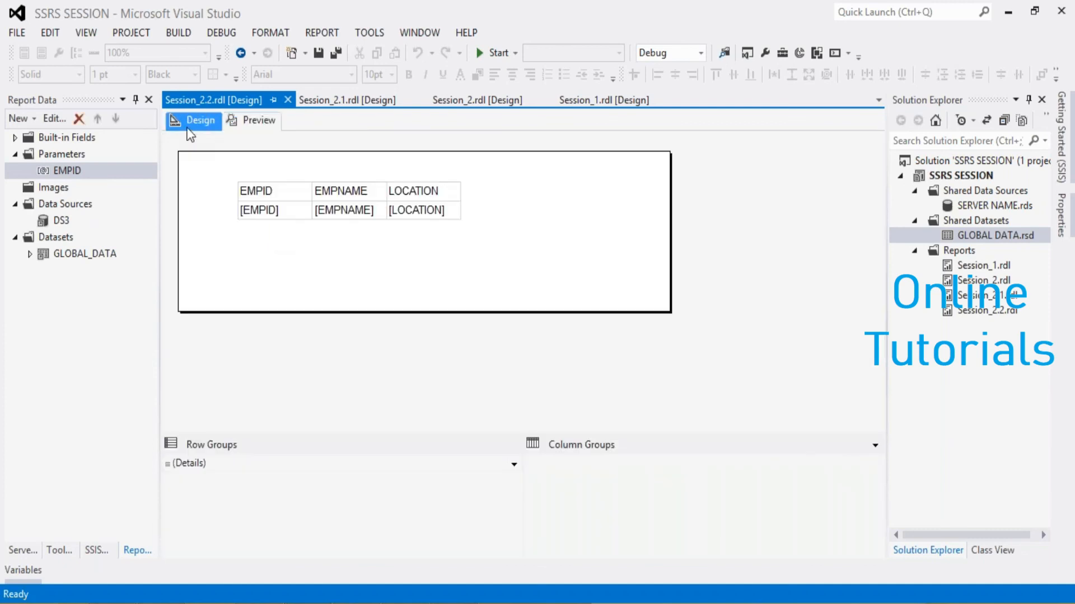
pyautogui.doubleClick(85, 175)
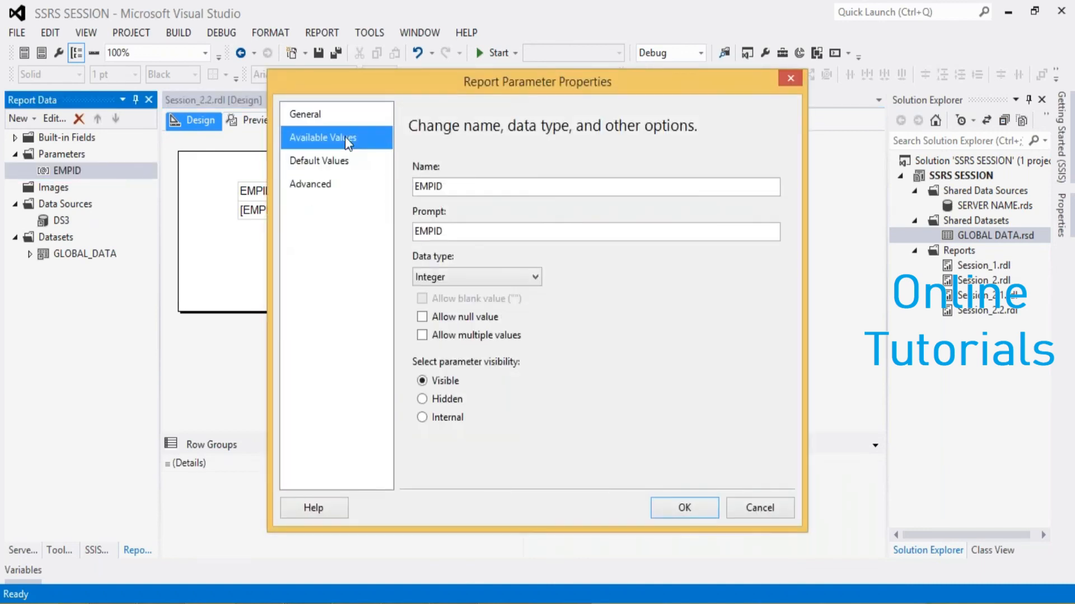
pyautogui.click(345, 137)
pyautogui.click(340, 161)
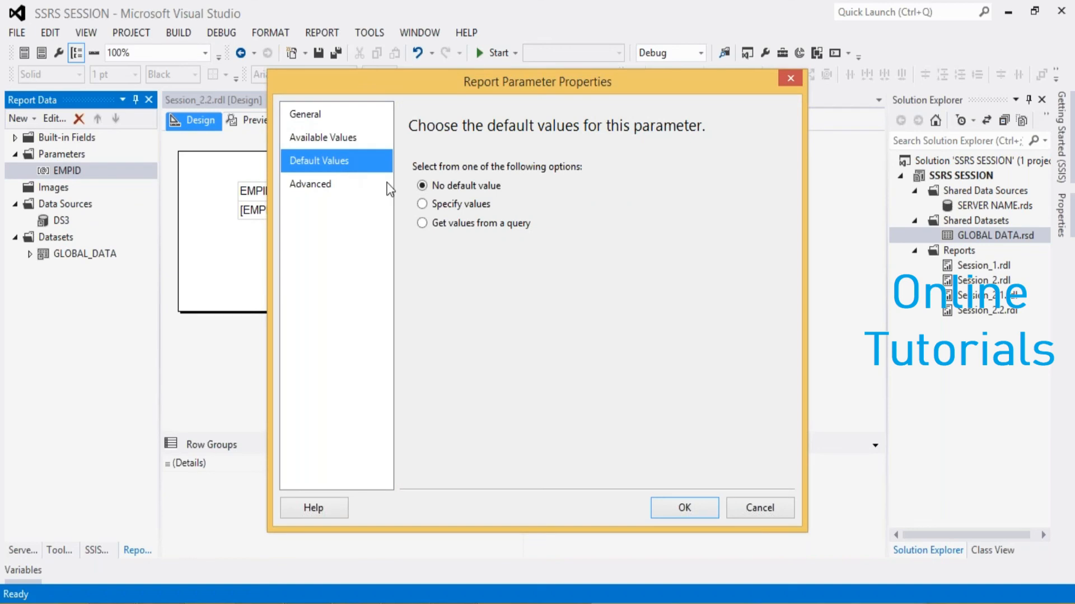
pyautogui.click(422, 204)
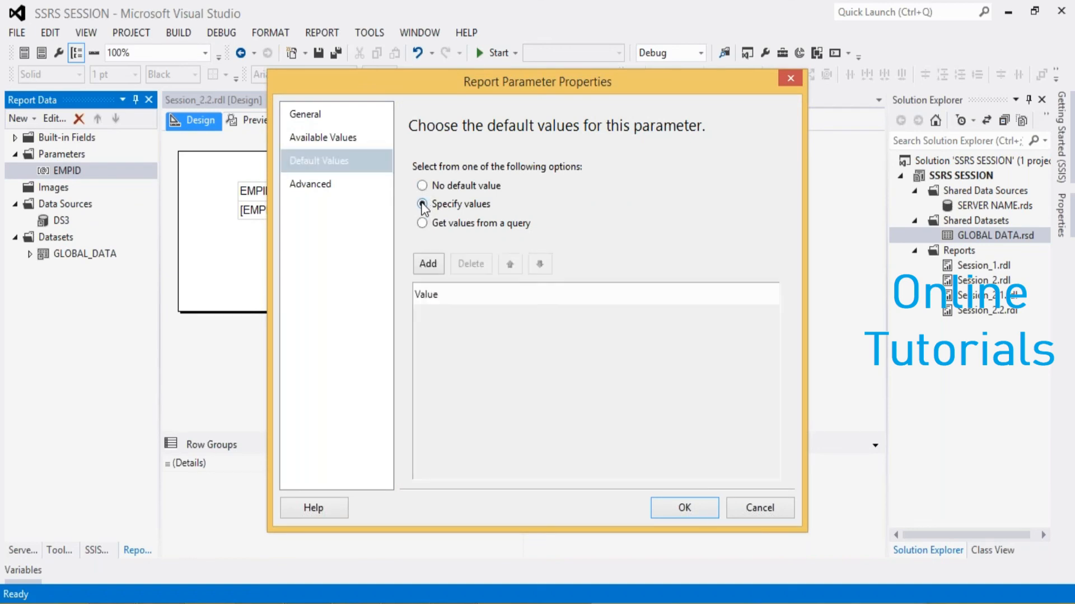
pyautogui.click(429, 264)
pyautogui.write('100')
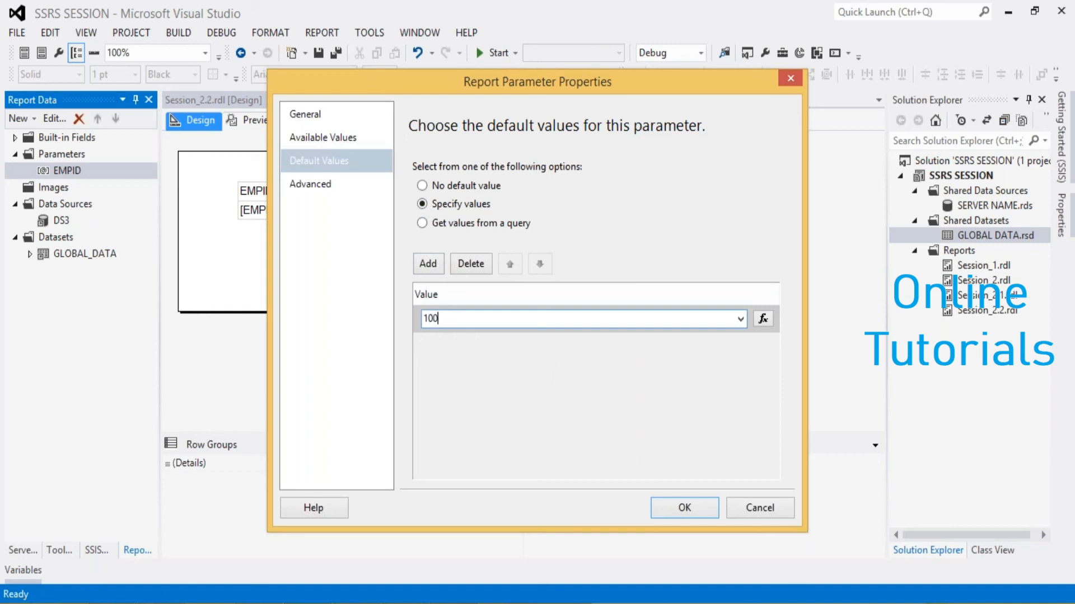
pyautogui.click(676, 518)
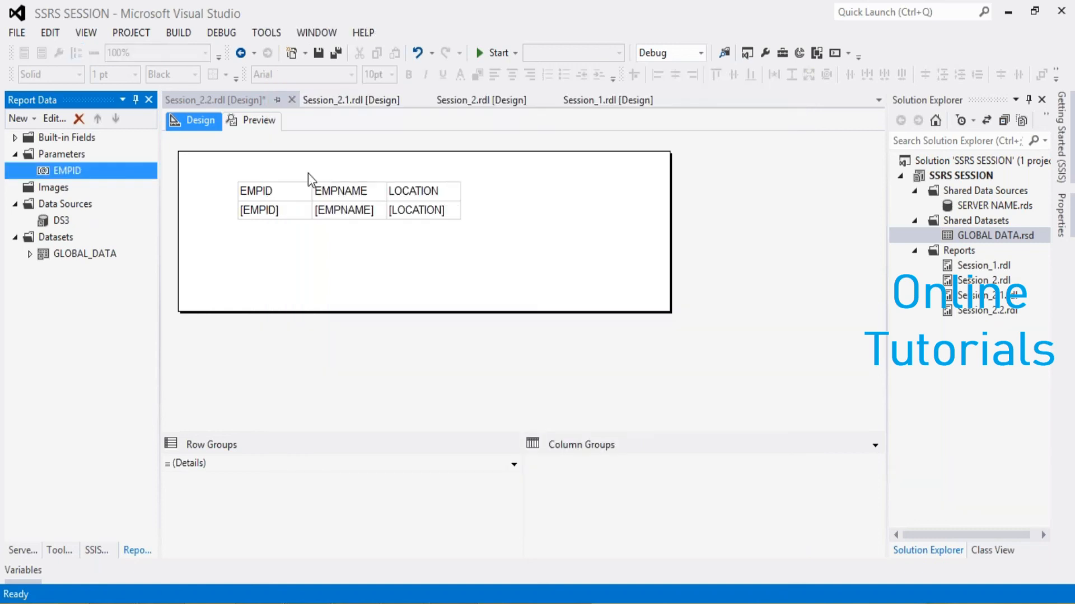
# Preview the report with its default parameter value and check the list of EMPID choices
pyautogui.click(257, 121)
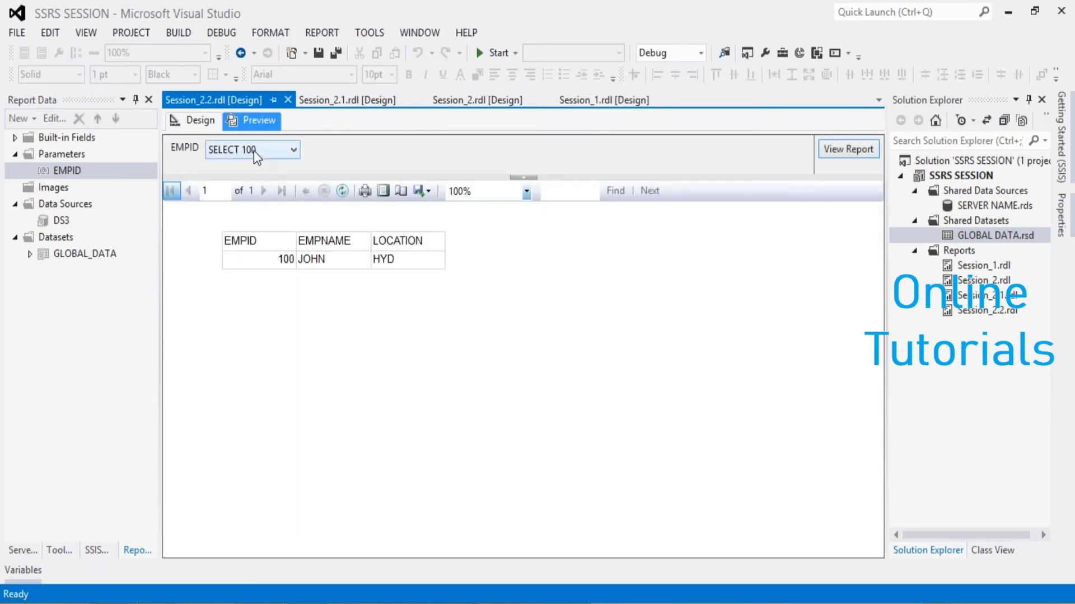
pyautogui.click(254, 150)
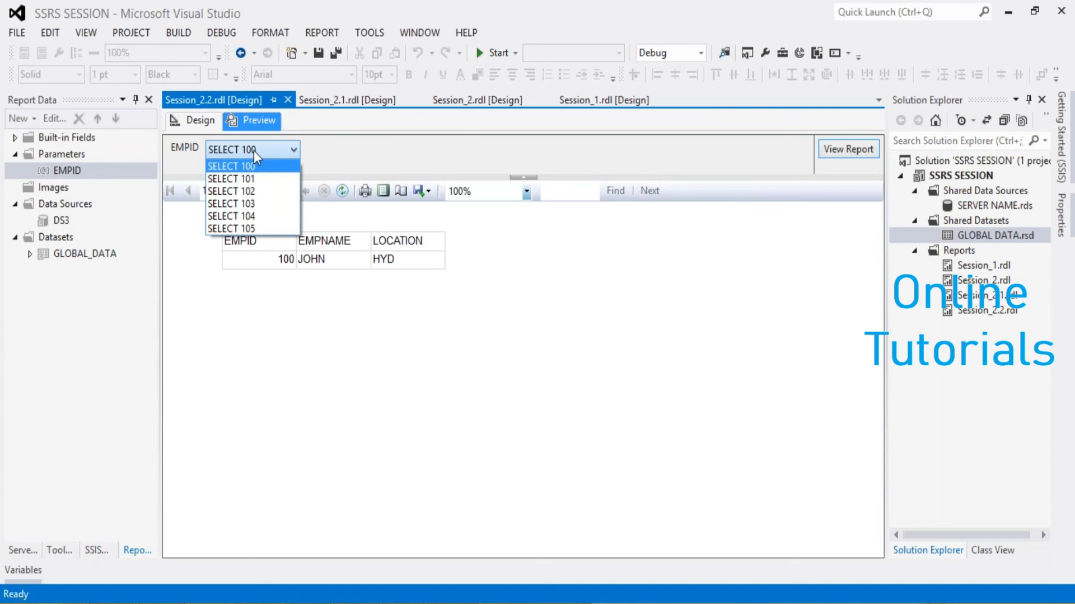
pyautogui.click(354, 149)
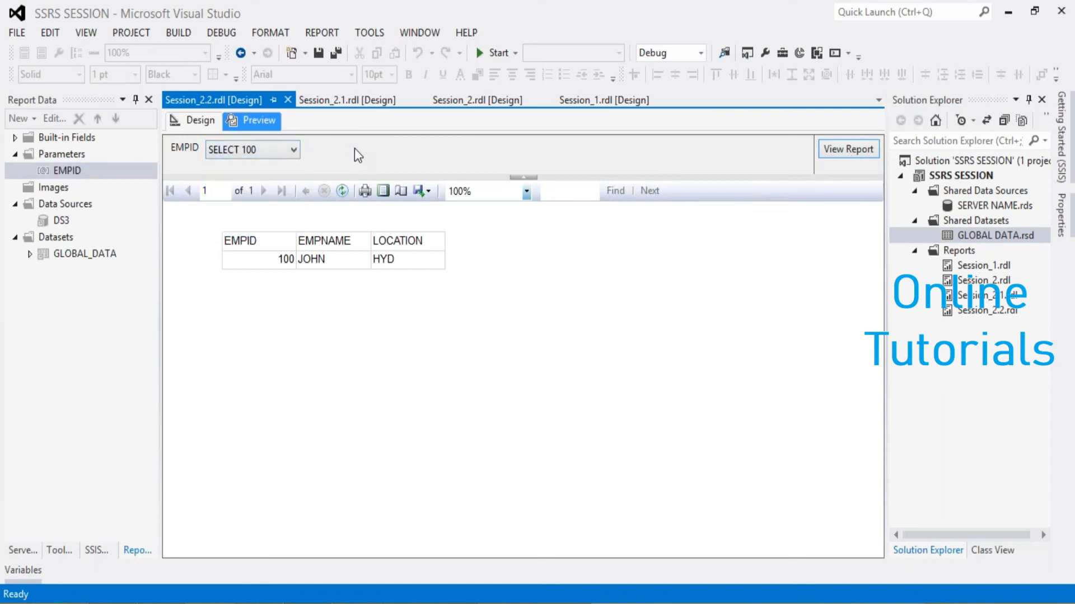
# Return to the report design, review the CONTENTS topic list in Windows Photo Viewer, and switch back to Visual Studio
pyautogui.click(181, 122)
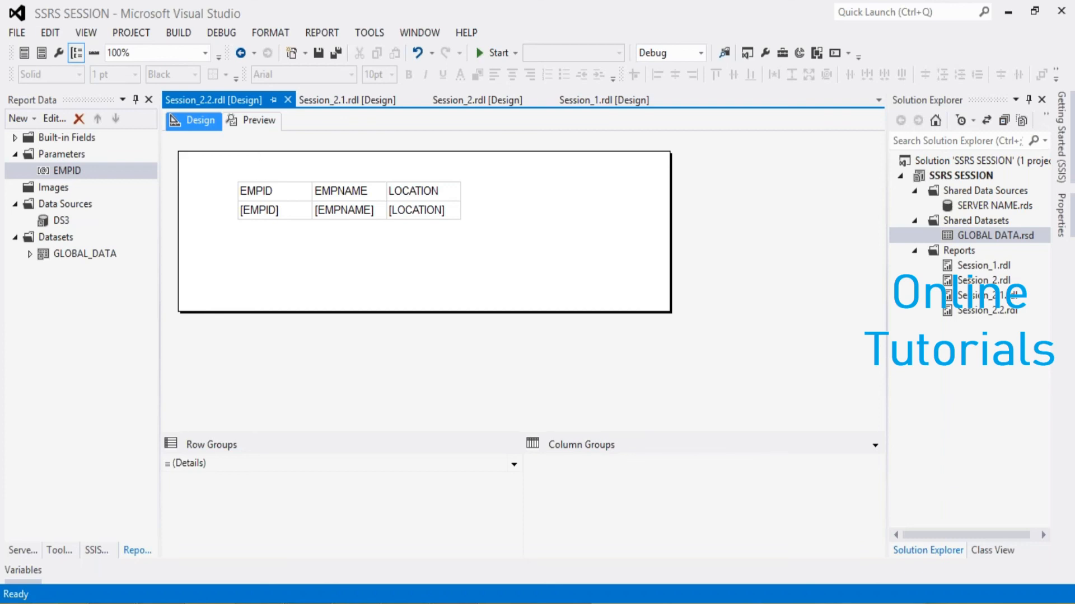
pyautogui.hotkey('alt', 'Tab')
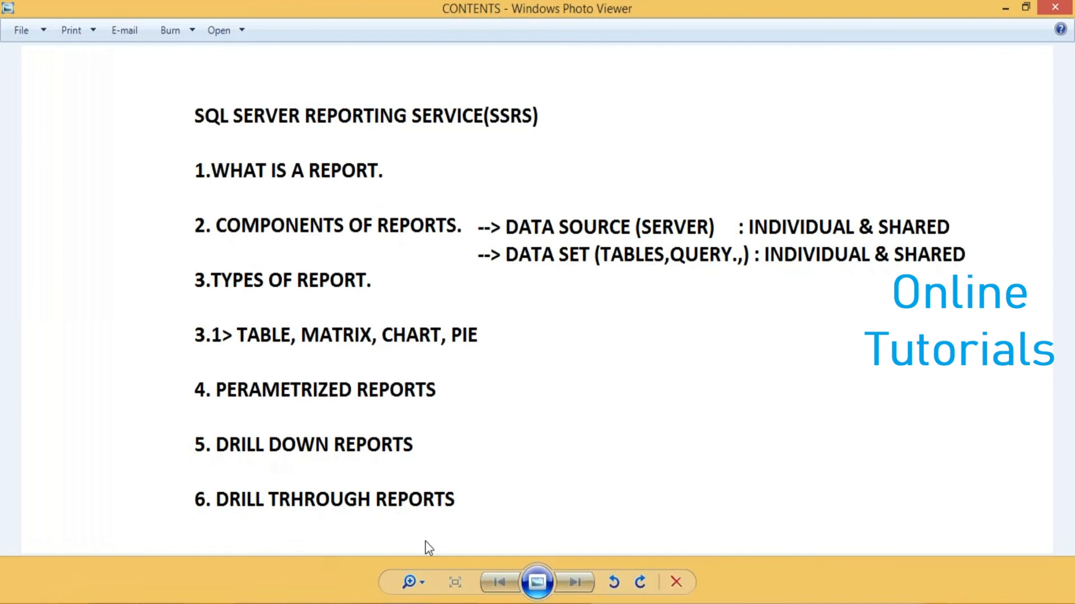
pyautogui.hotkey('alt', 'Tab')
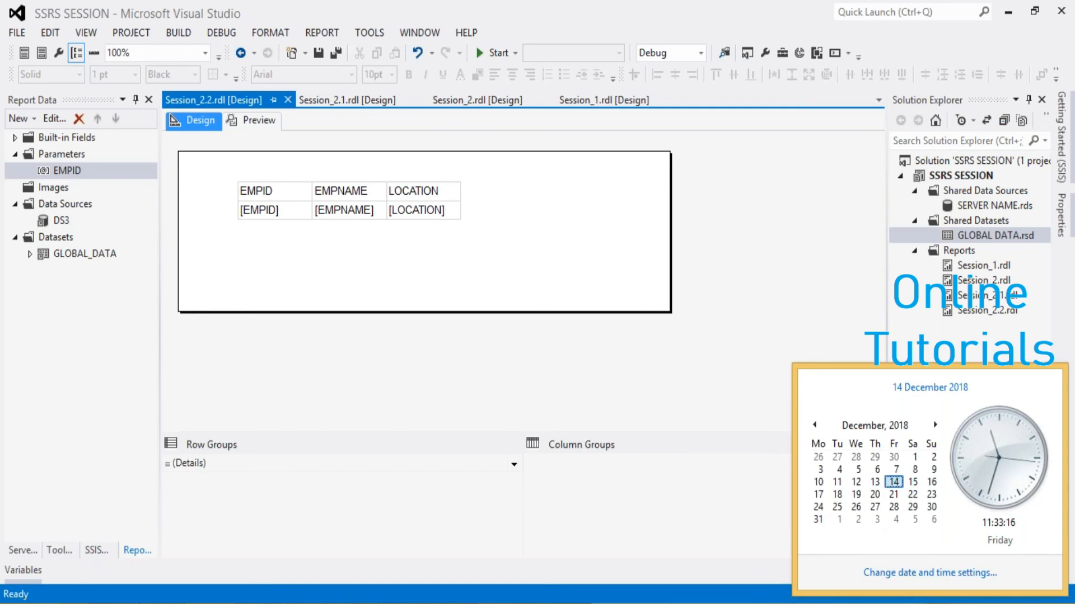
# Dismiss the calendar pop-up and preview the Session_2.2 report again
pyautogui.press('Escape')
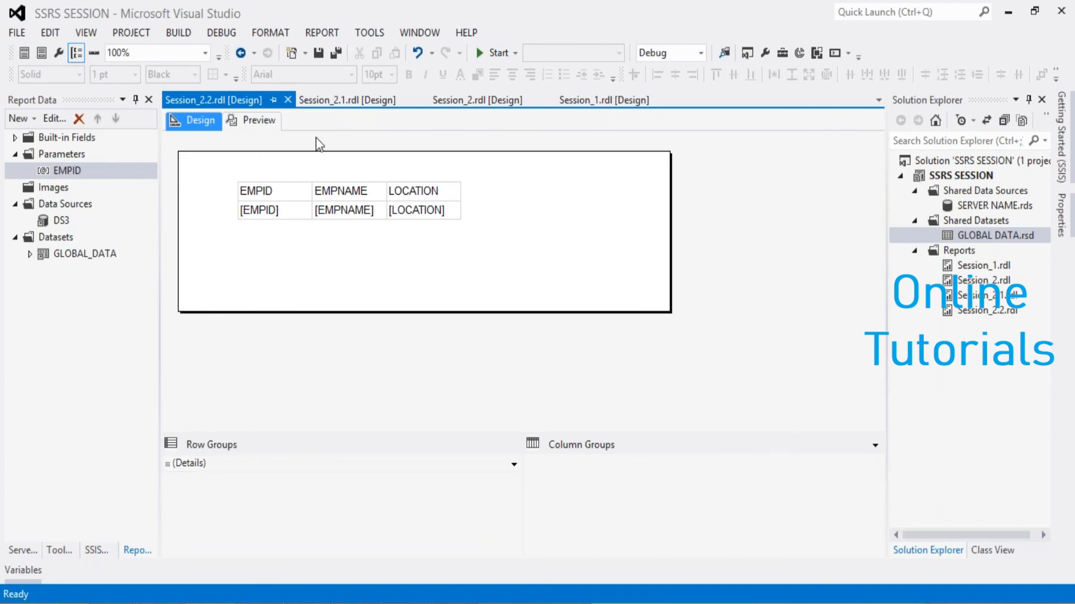
pyautogui.click(251, 120)
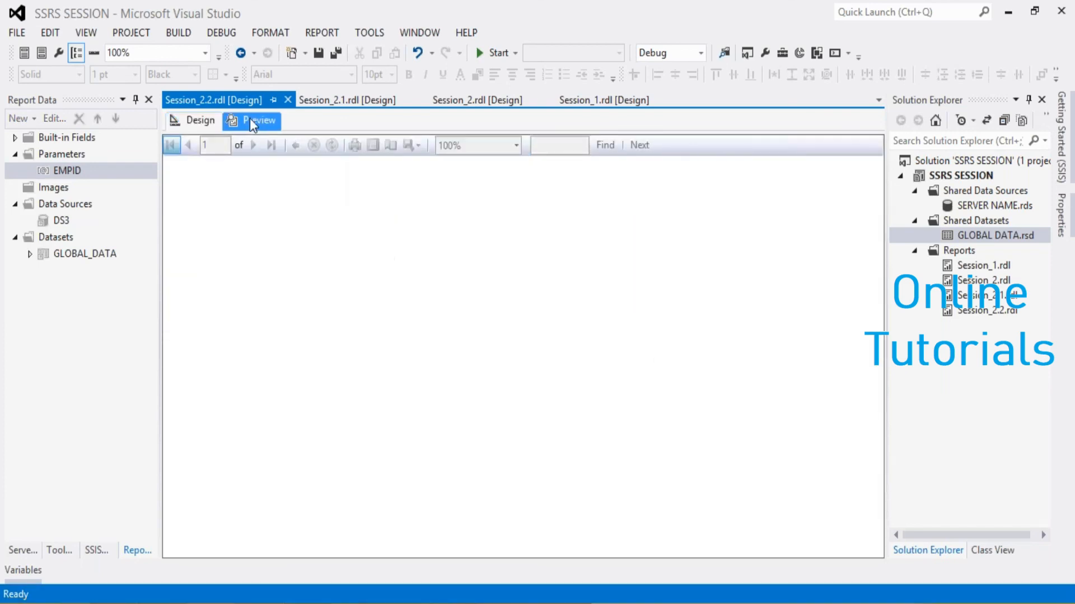